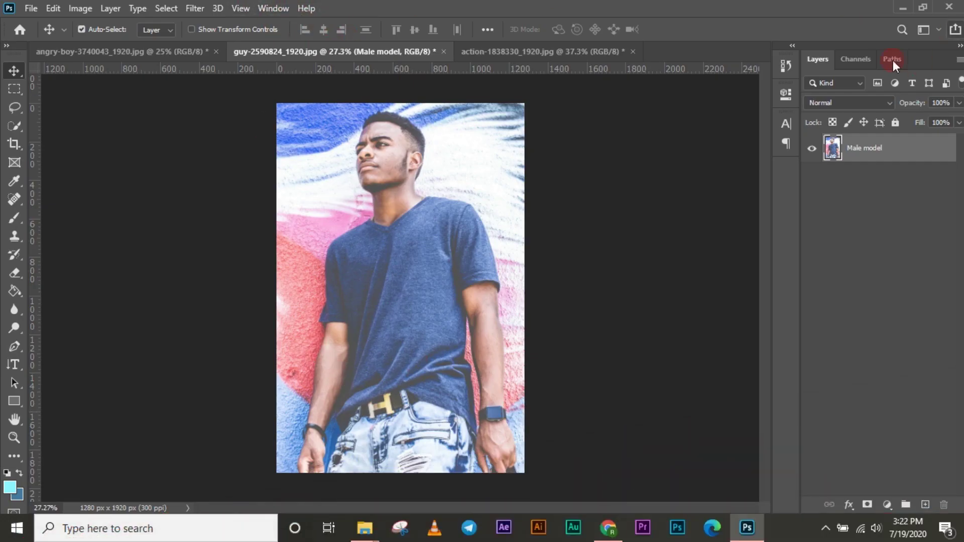
- Check which workspace is active in the list of workspaces
left_click(269, 7)
mouse_move(368, 35)
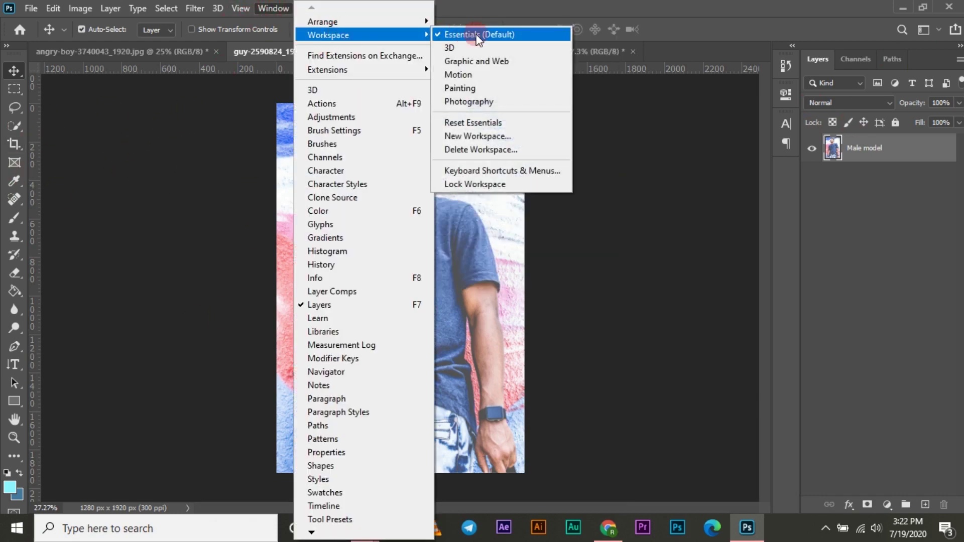
left_click(787, 211)
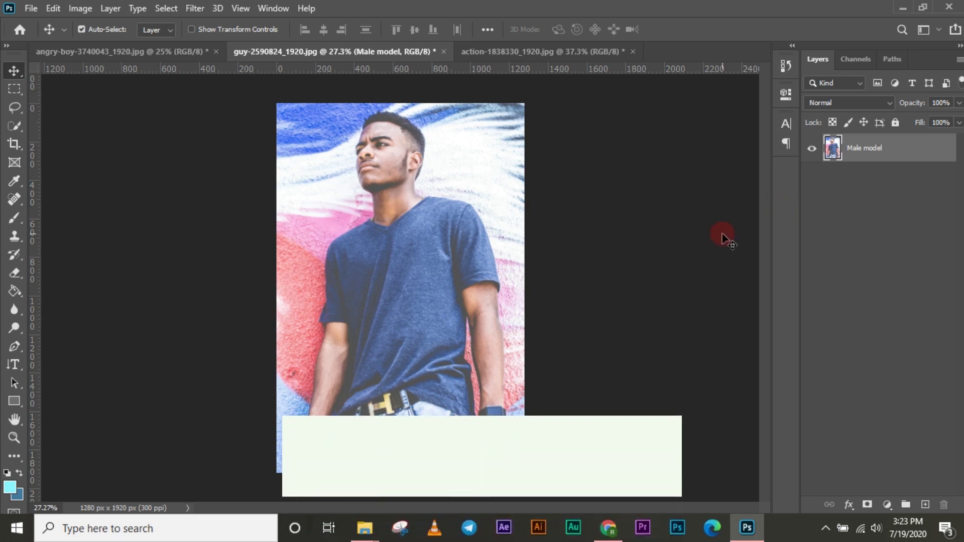
- Add the Voicesgh Radio poster image as a new layer above the Male model layer
mouse_move(496, 317)
left_mouse_down()
mouse_move(464, 332)
mouse_move(487, 268)
mouse_move(472, 320)
mouse_move(496, 319)
left_mouse_up()
left_click(224, 108)
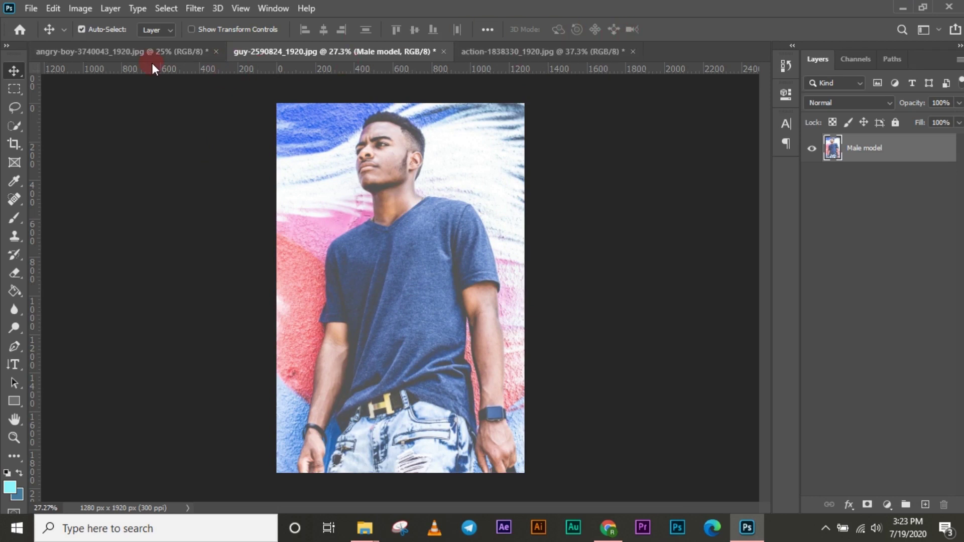
left_click(11, 458)
left_click(95, 28)
mouse_move(432, 231)
left_mouse_down()
mouse_move(416, 230)
mouse_move(429, 225)
left_mouse_up()
key("ctrl+v")
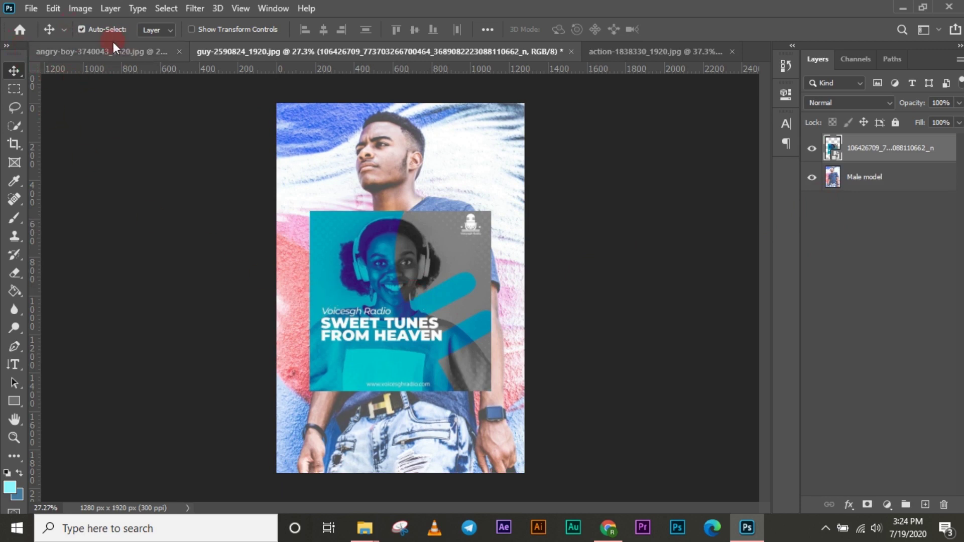
- Use the Move tool to shift the poster slightly down and left, and select the Male model layer on the canvas
left_click_drag(417, 339, 404, 347)
mouse_move(380, 150)
left_mouse_down()
mouse_move(365, 149)
mouse_move(381, 149)
left_mouse_up()
left_click(104, 166)
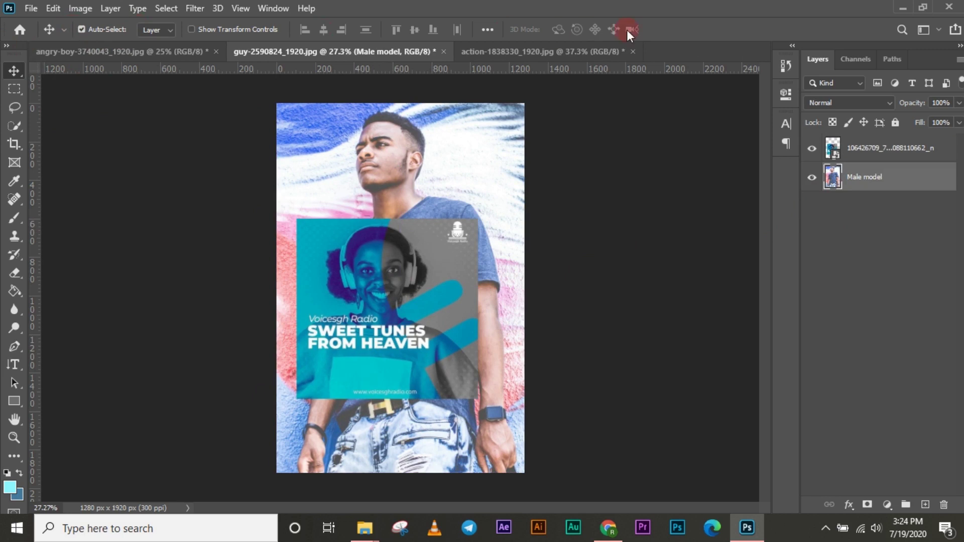
left_click(39, 98)
left_click(161, 223)
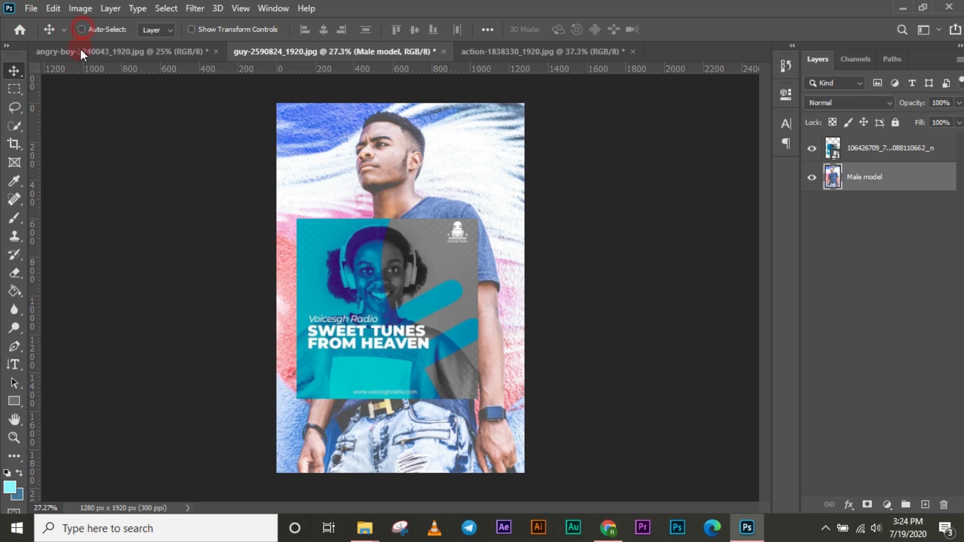
- Turn on Auto-Select and move the poster down to the waist, shifting the Male model photo aside and back into place
left_click(80, 29)
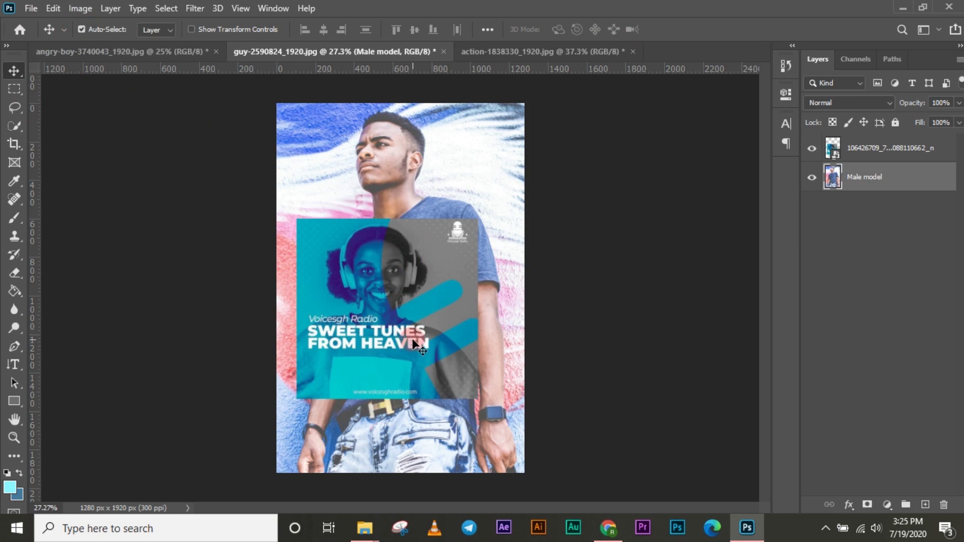
left_click_drag(421, 345, 443, 394)
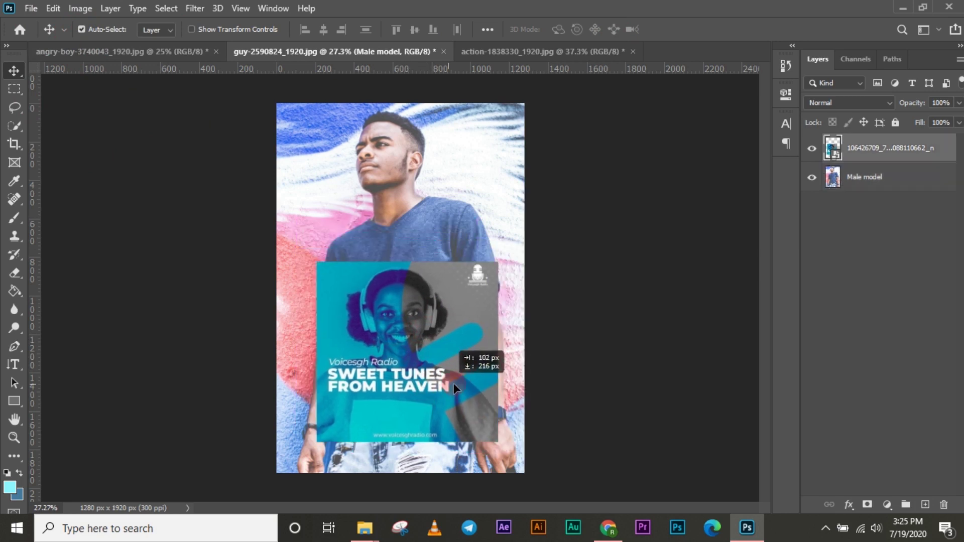
left_click_drag(398, 204, 420, 329)
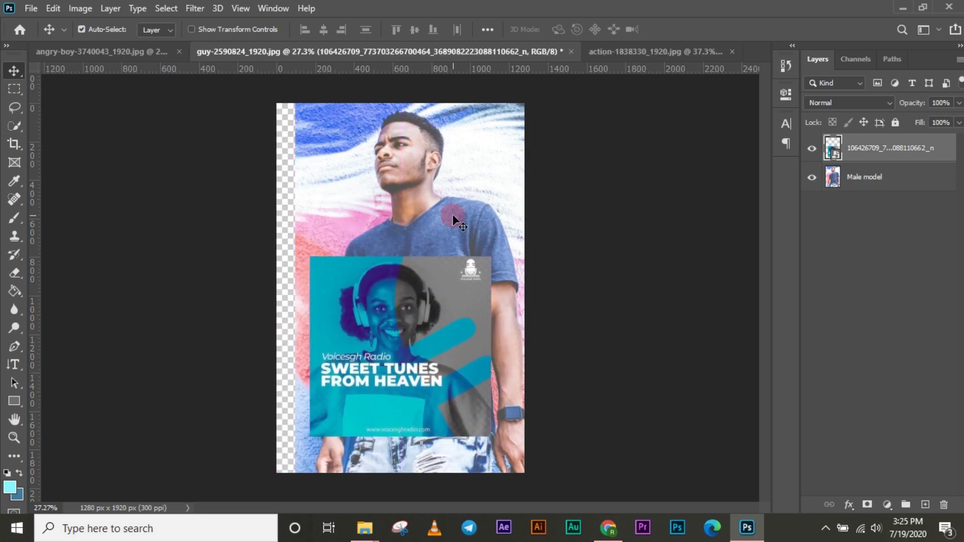
left_click_drag(458, 212, 438, 219)
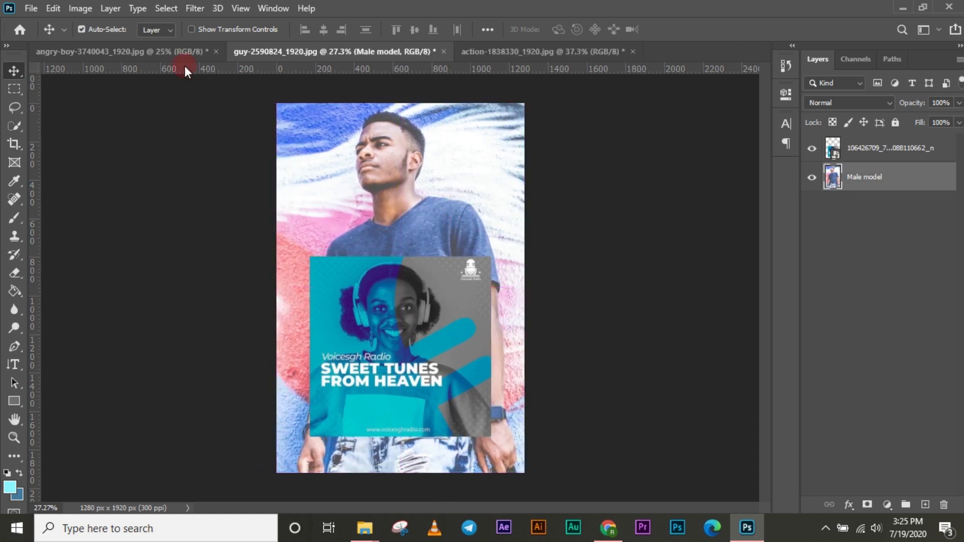
- Turn off Auto-Select and shift the poster slightly sideways with its layer selected in the layer list
left_click(80, 29)
left_click_drag(395, 346, 377, 169)
left_click(901, 153)
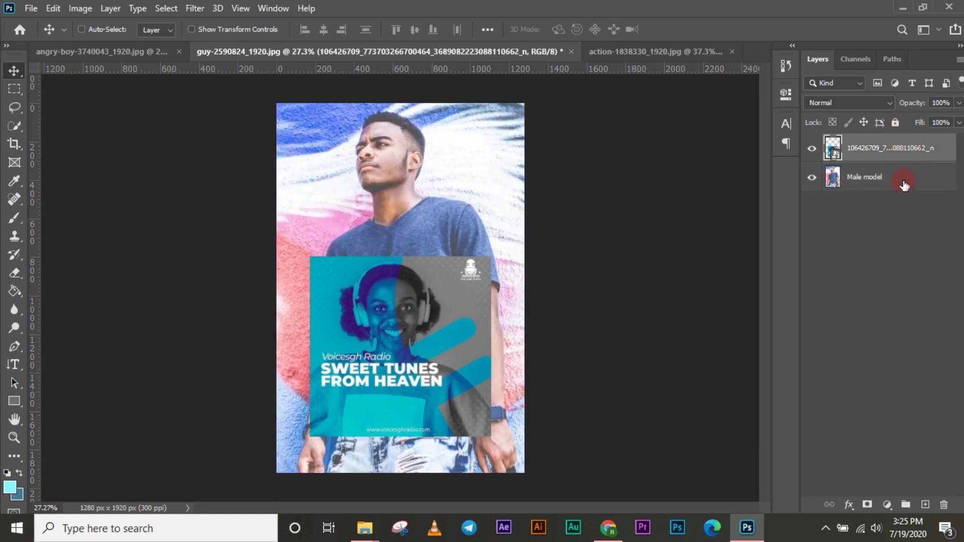
mouse_move(413, 335)
left_mouse_down()
mouse_move(404, 353)
mouse_move(415, 334)
left_mouse_up()
left_click(913, 147)
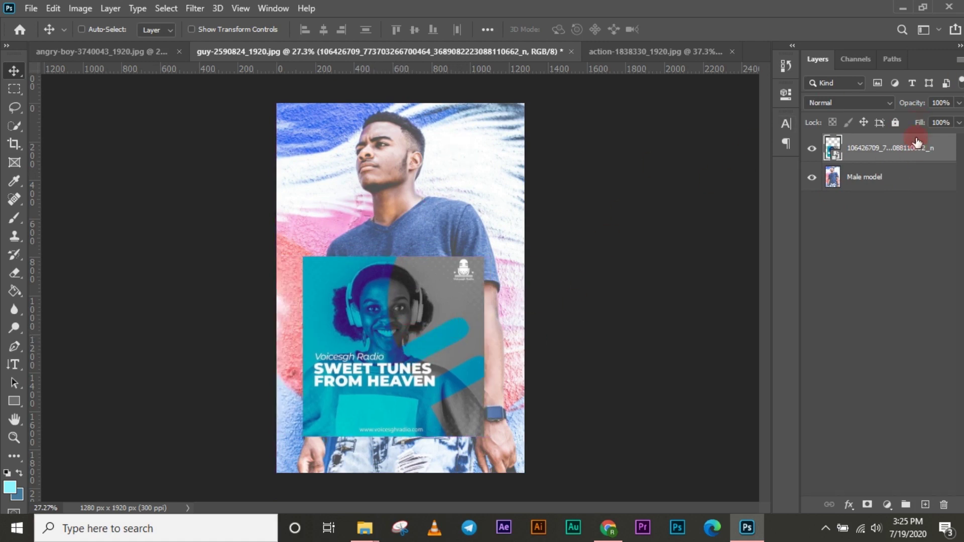
left_click(461, 299)
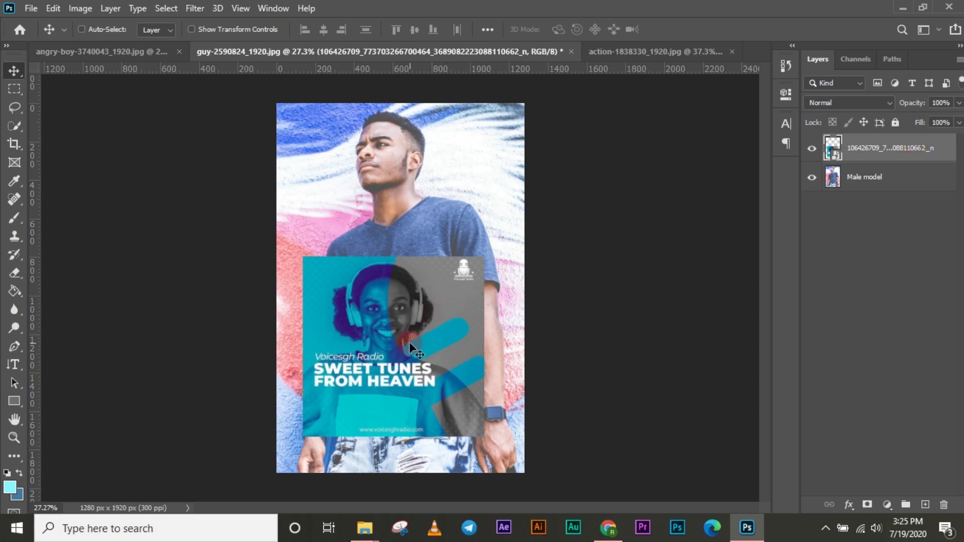
mouse_move(408, 343)
left_mouse_down()
mouse_move(368, 337)
mouse_move(438, 338)
mouse_move(414, 340)
left_mouse_up()
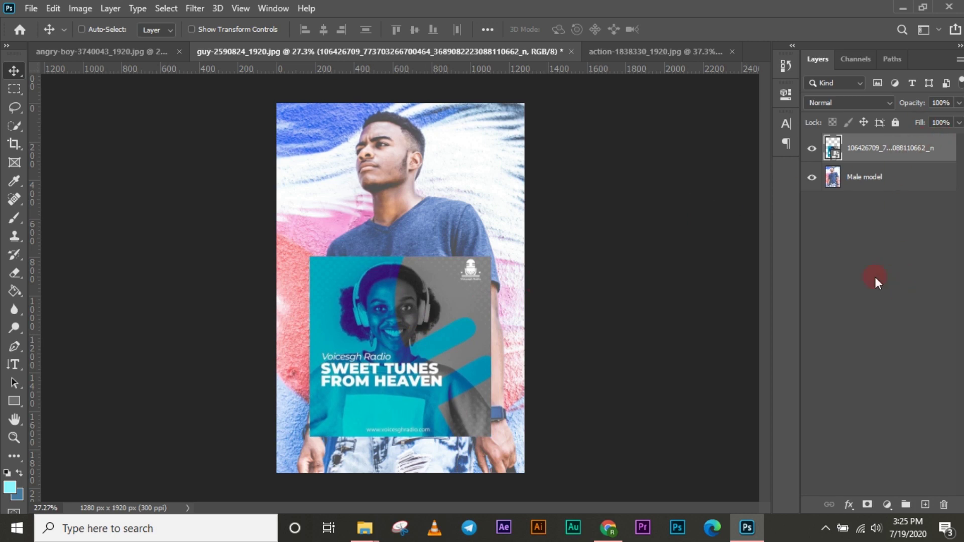
- Turn Auto-Select back on with Layer as its target
mouse_move(457, 176)
left_mouse_down()
mouse_move(435, 194)
mouse_move(439, 185)
mouse_move(424, 190)
mouse_move(462, 178)
left_mouse_up()
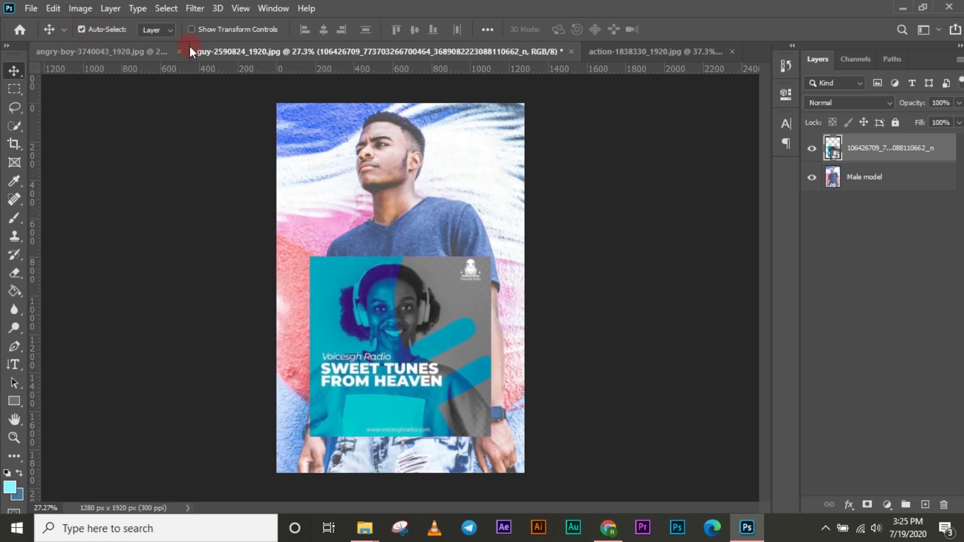
left_click(156, 30)
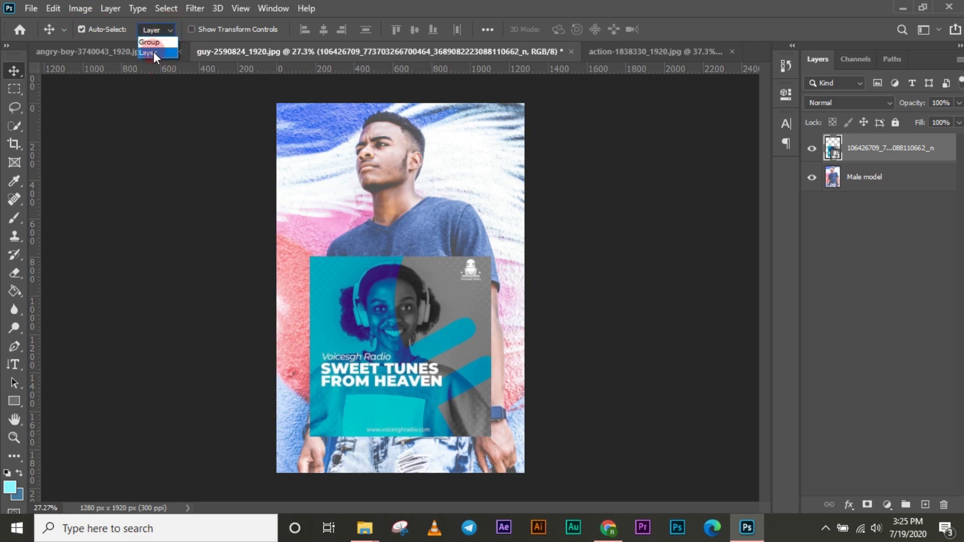
left_click(153, 53)
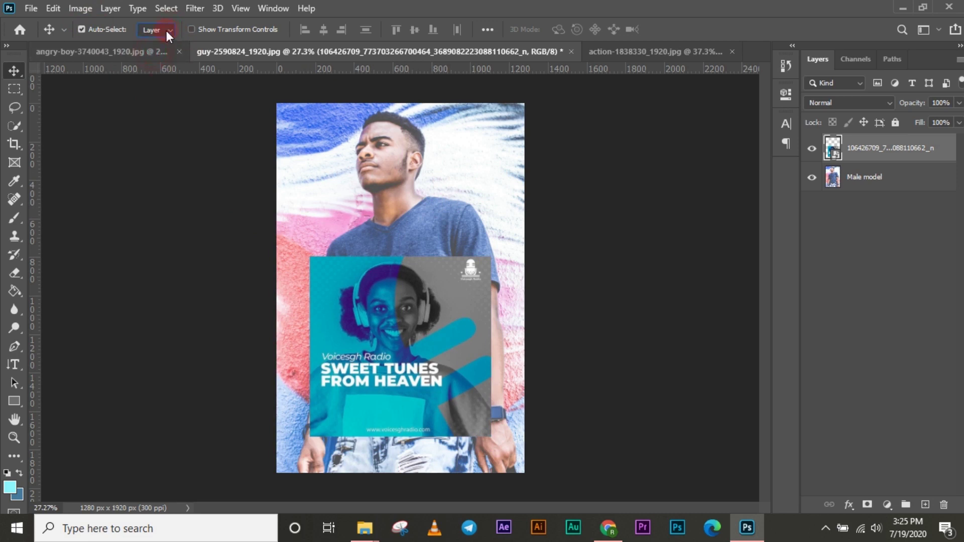
left_click(195, 29)
left_click_drag(435, 408, 434, 344)
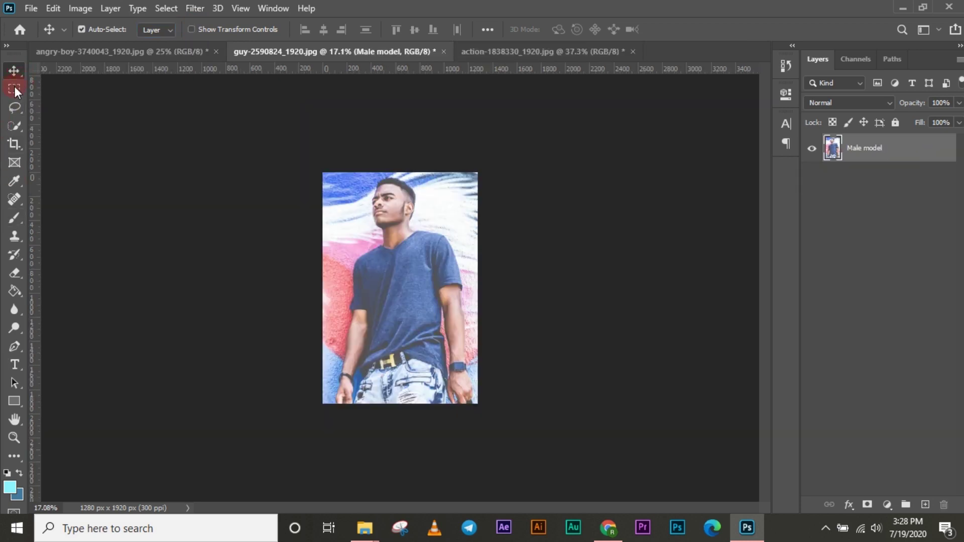
- Switch to action-1838330_1920.jpg and set the Rectangular Marquee tool to New selection mode with the Normal style
left_click(14, 88)
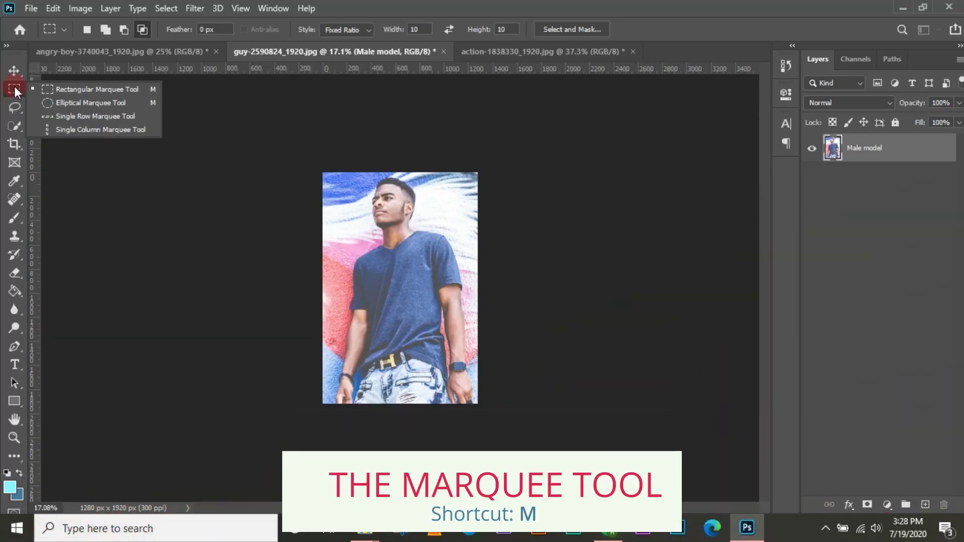
left_click_drag(18, 88, 459, 88)
left_click(497, 52)
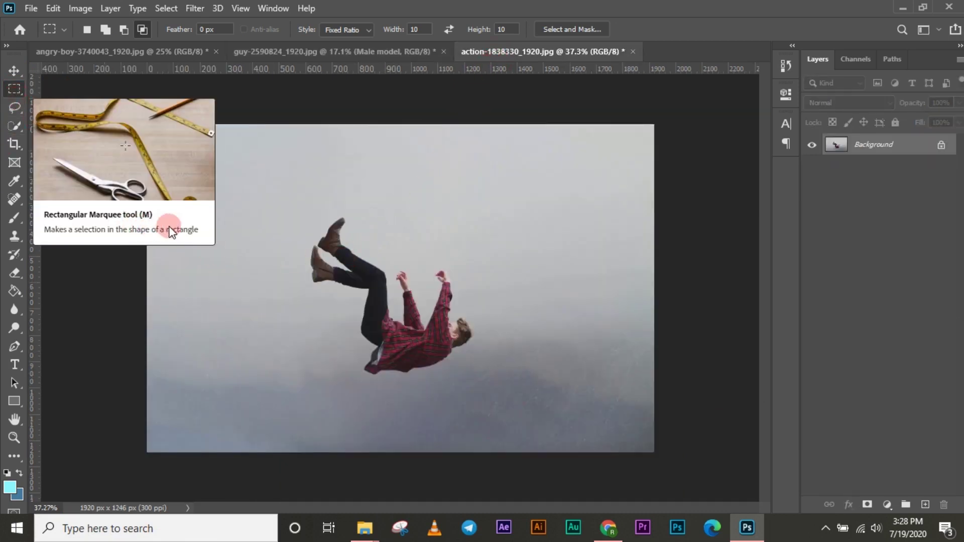
left_click(87, 29)
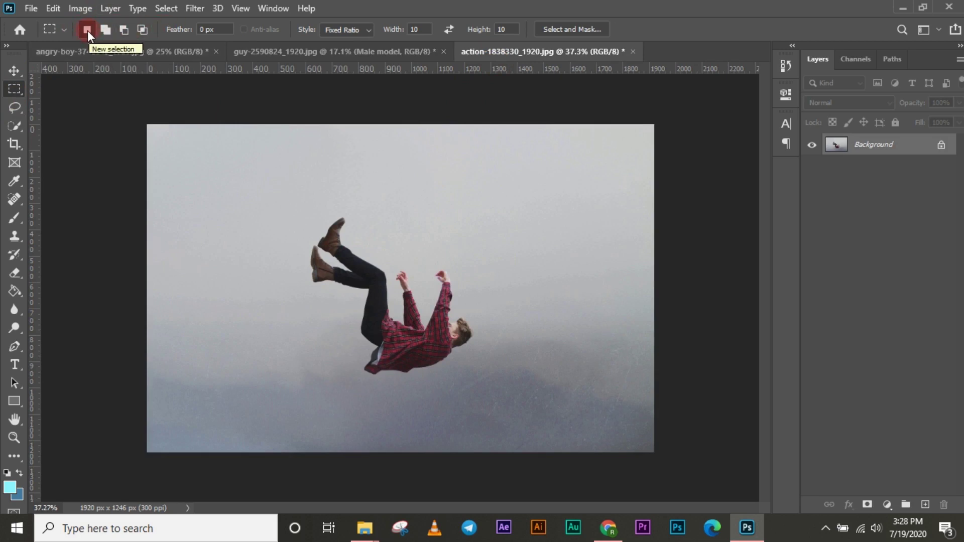
left_click(10, 96)
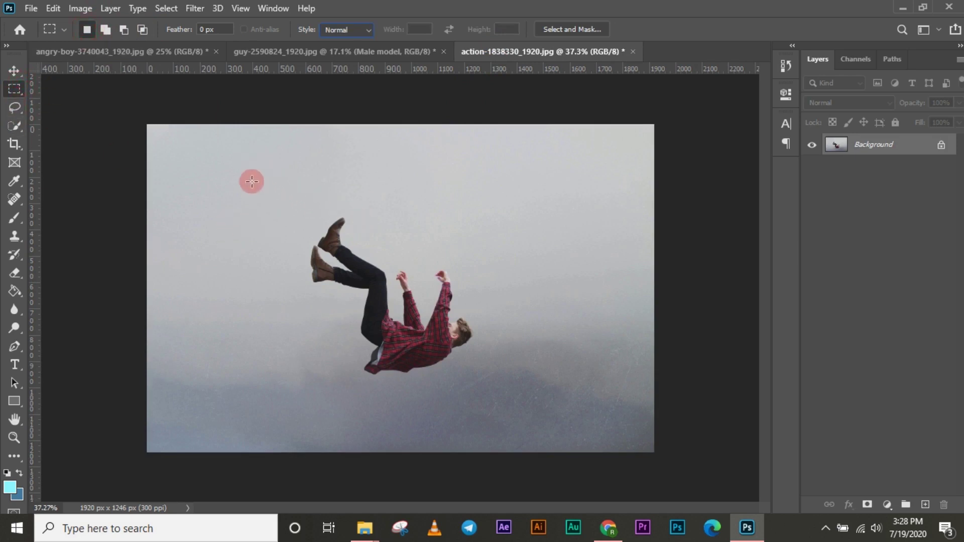
- Draw trial rectangular selections around the falling man, reposition the larger one, and deselect them
left_click_drag(243, 176, 584, 435)
left_click_drag(509, 390, 496, 383)
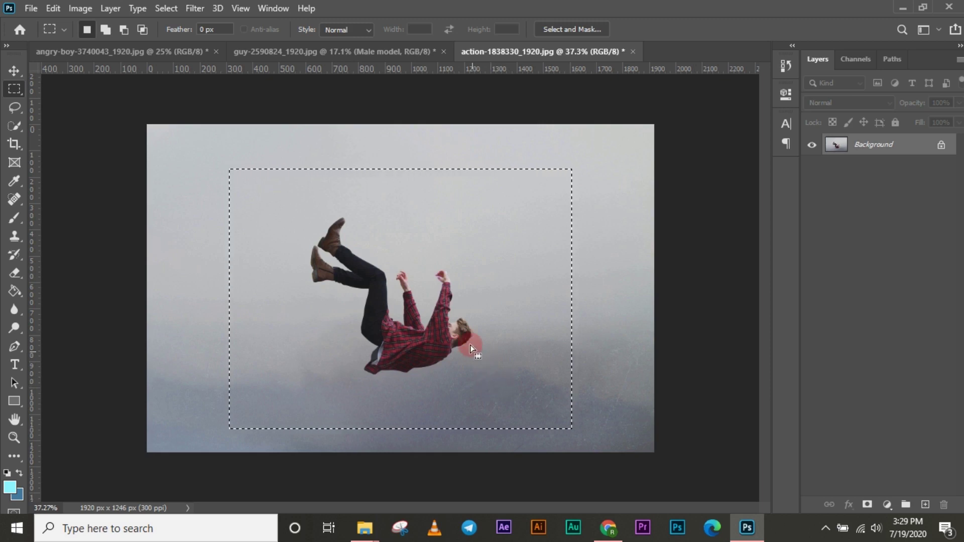
left_click_drag(465, 340, 458, 324)
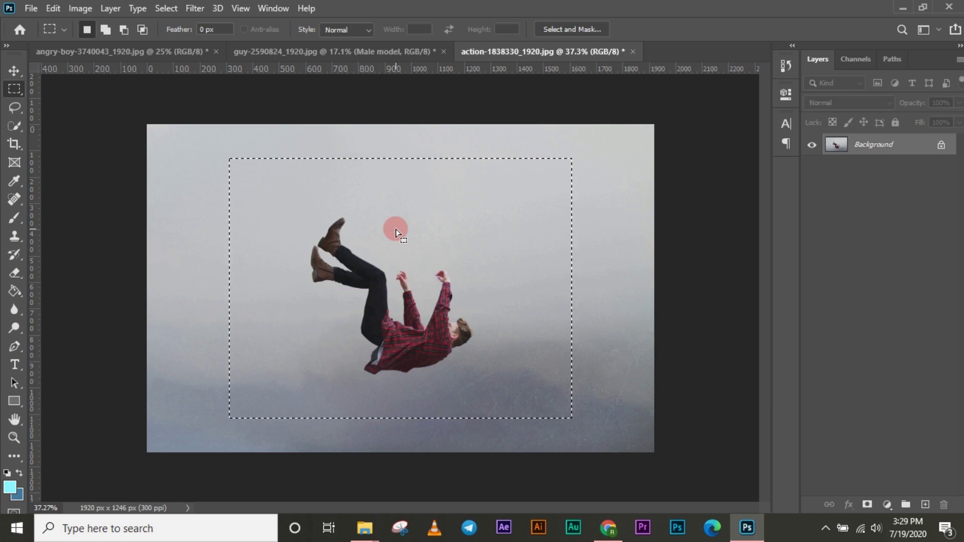
left_click(396, 237)
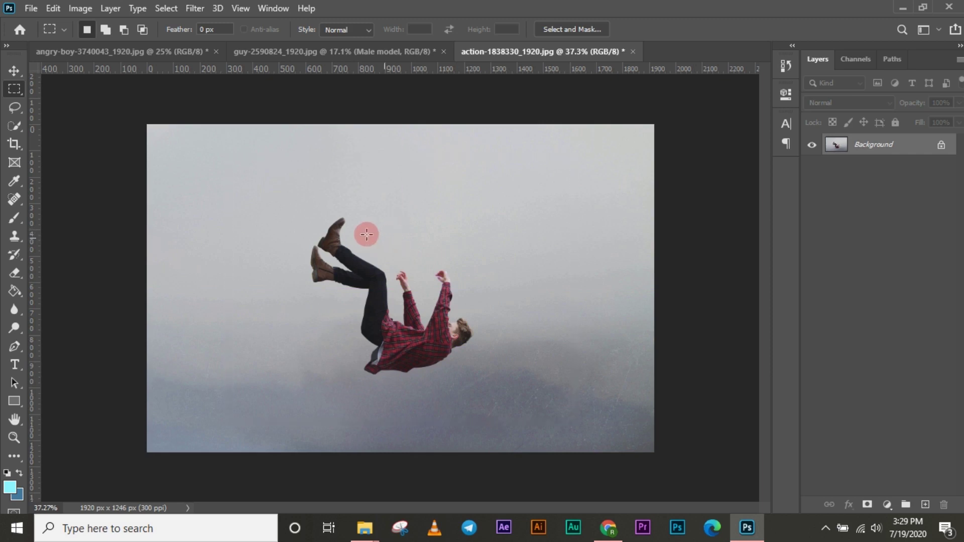
left_click_drag(282, 213, 511, 397)
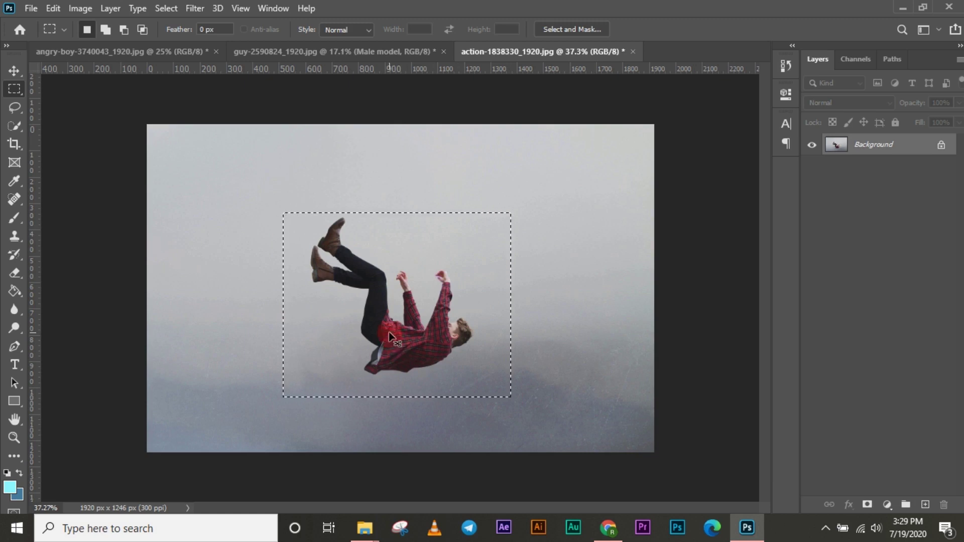
left_click(389, 333)
- Select a rectangle around the falling man and copy it to a new layer with Layer Via Copy
left_click_drag(274, 202, 512, 377)
right_click(456, 375)
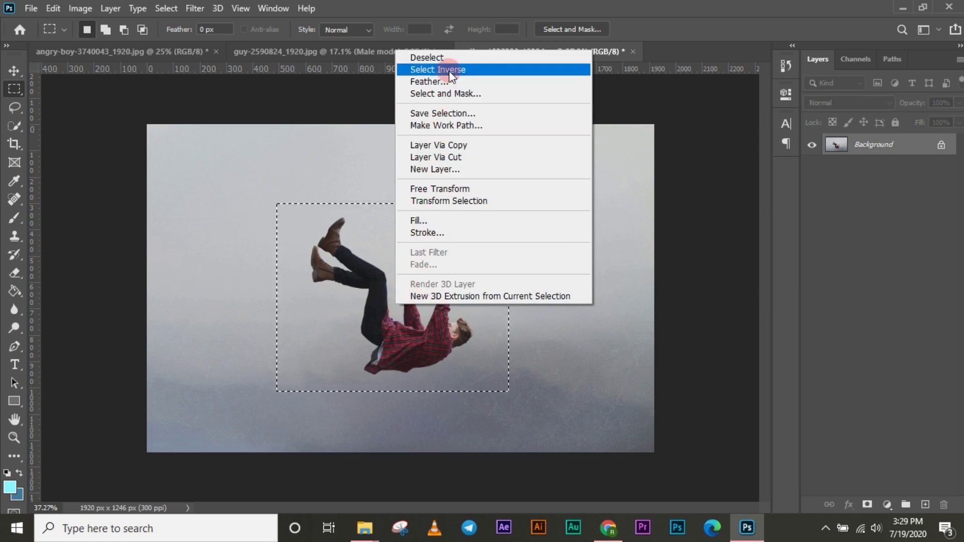
left_click(453, 146)
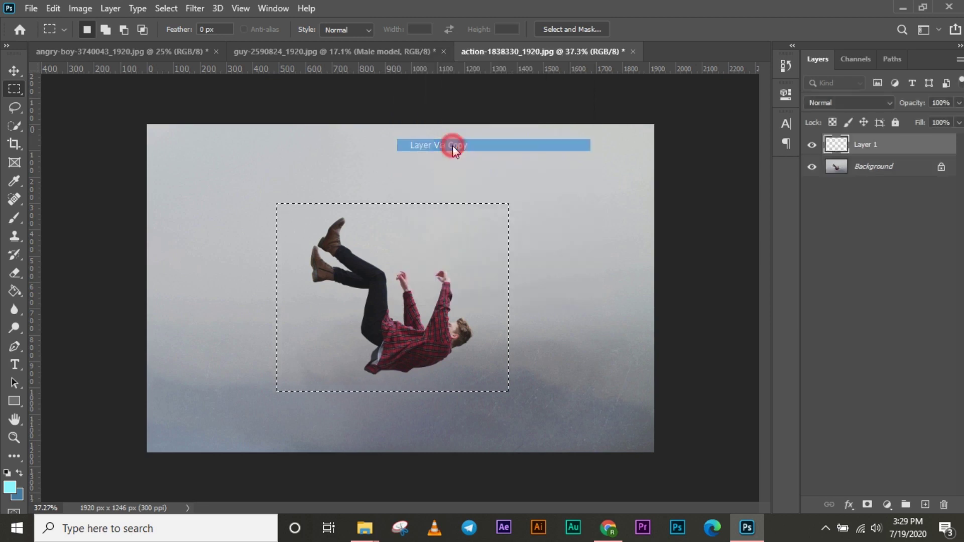
- Hide and reshow the Background to inspect the copied area, and hide Layer 1
left_click(811, 167)
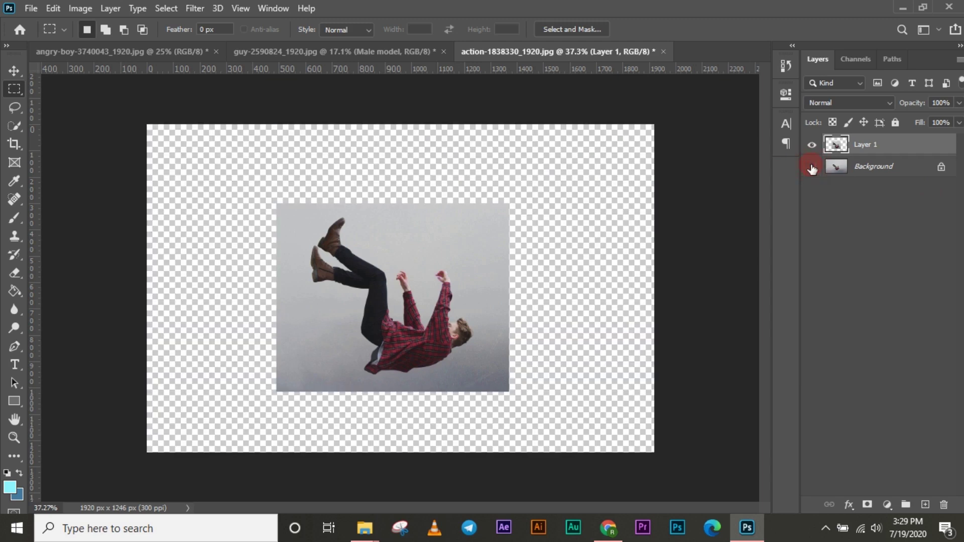
left_click(811, 167, "alt")
left_click(812, 145)
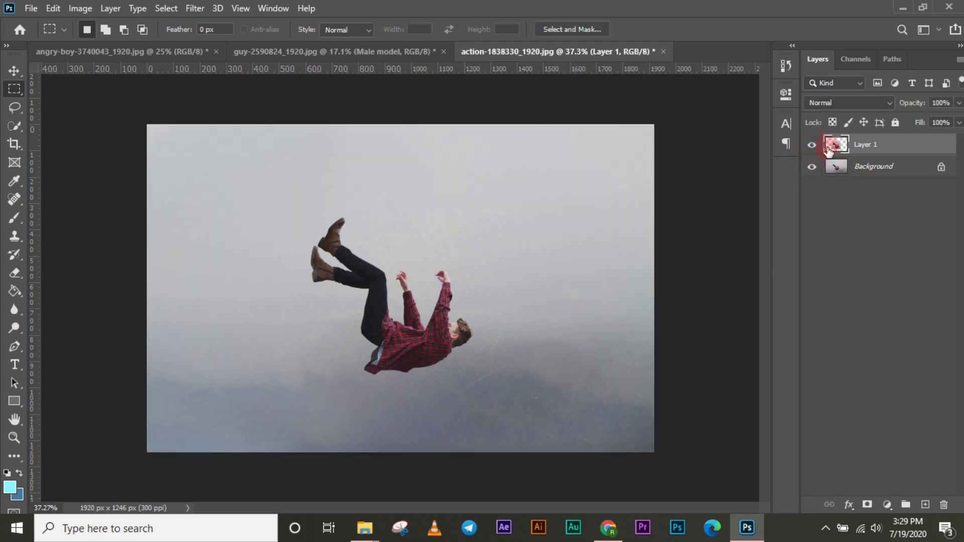
- Select a rectangle around the falling man, cut it from the Background to a new layer, and undo the cut, keeping the selection
key("ctrl+j")
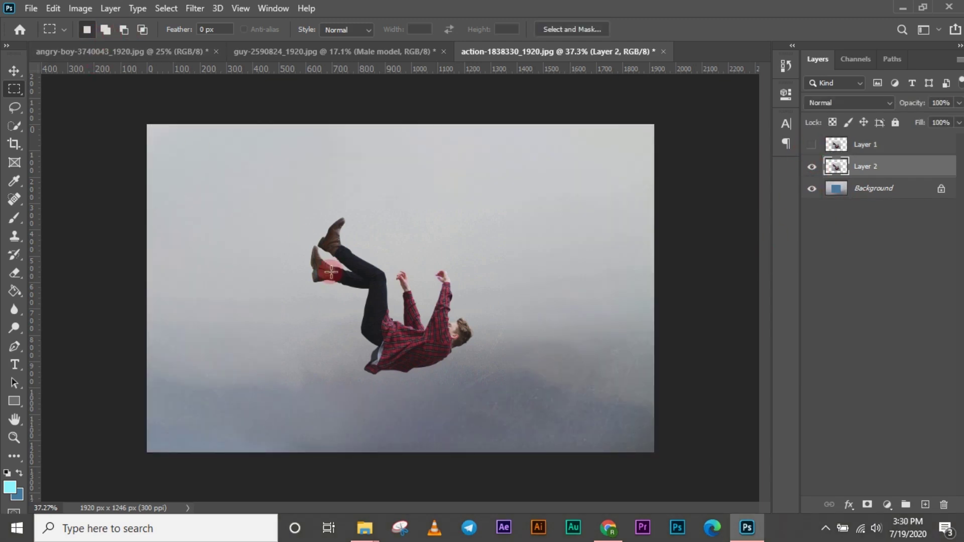
left_click_drag(301, 196, 512, 385)
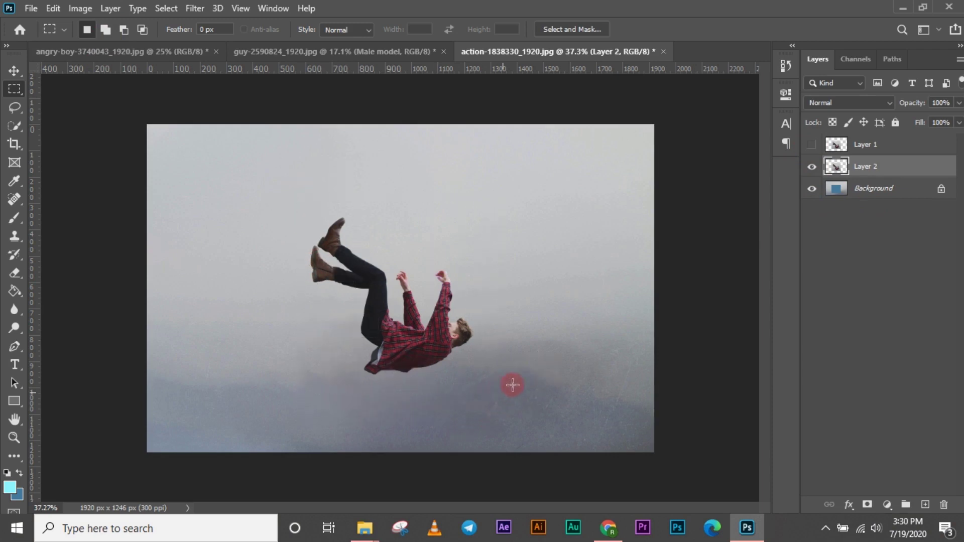
key("ctrl+z")
key("ctrl+z")
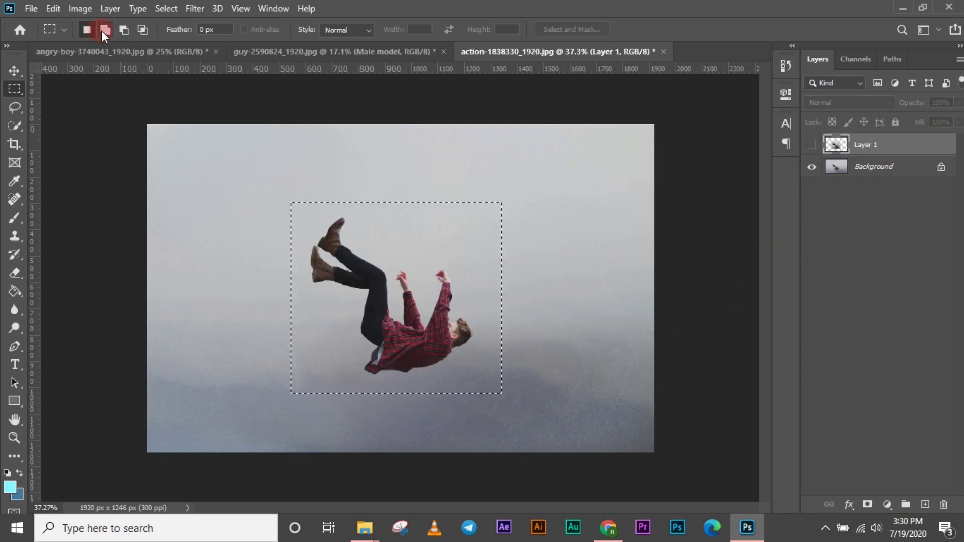
- In Add to selection mode, extend the selection with overlapping rectangles at its upper-left and lower-right corners
left_click(103, 30)
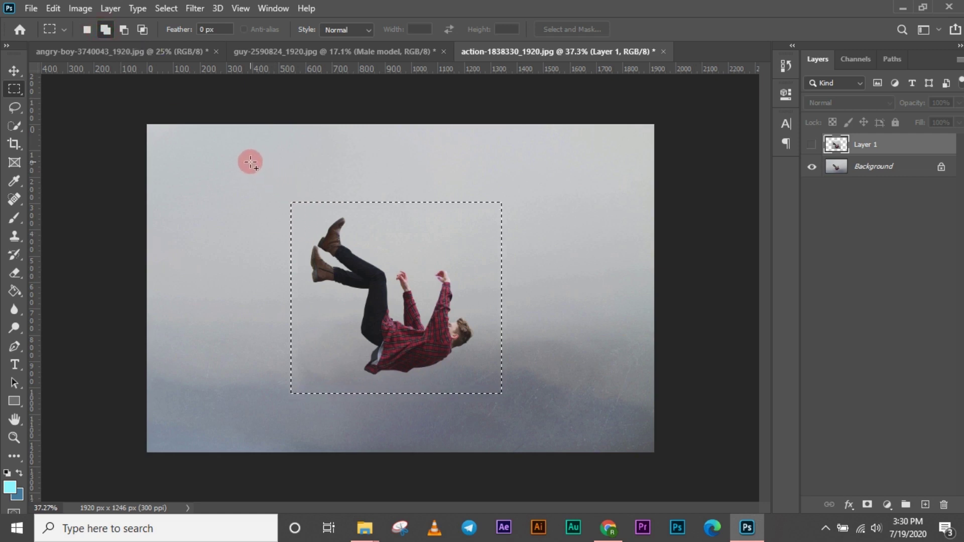
left_click_drag(232, 156, 388, 294)
left_click_drag(555, 428, 431, 278)
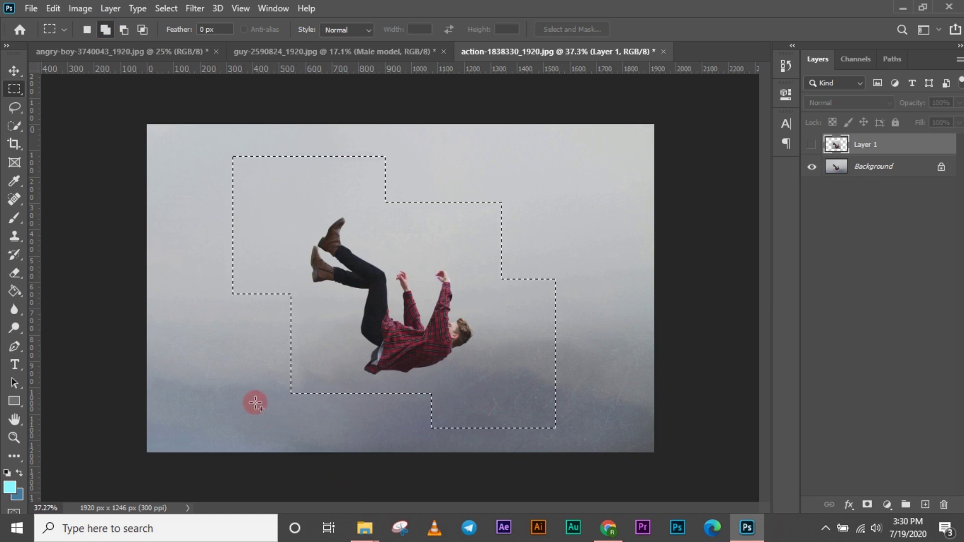
- In Subtract from selection mode, cut overlapping rectangles out of the stepped selection around the falling man
left_click(122, 29)
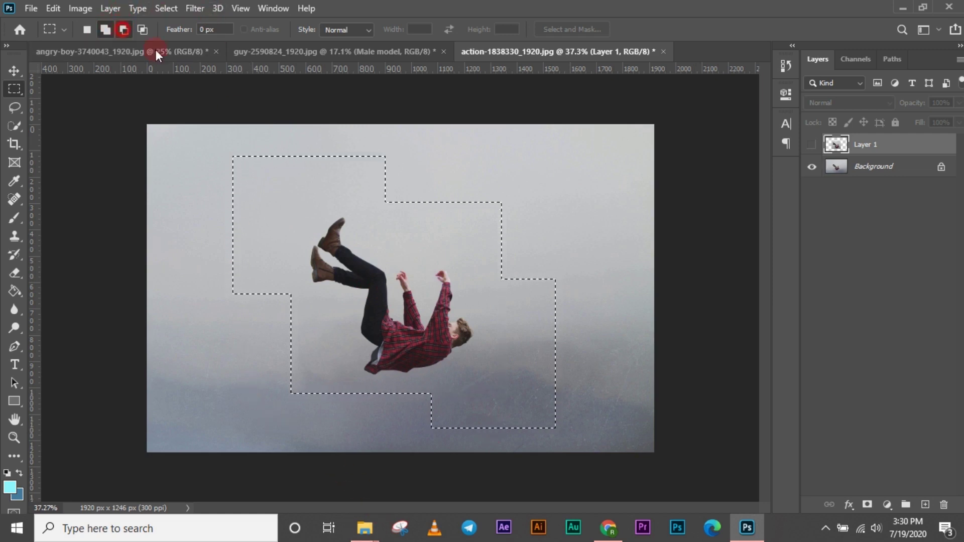
left_click_drag(449, 165, 558, 252)
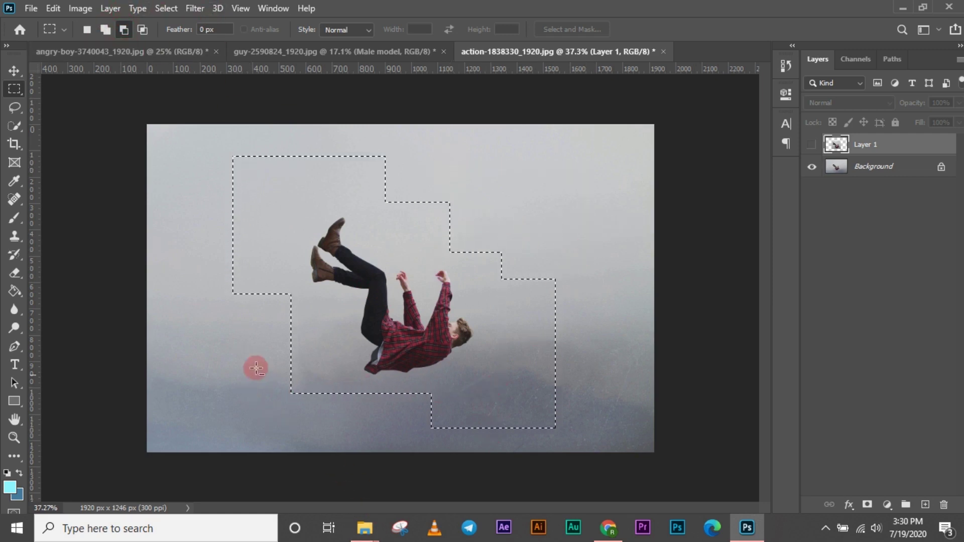
left_click_drag(247, 346, 377, 445)
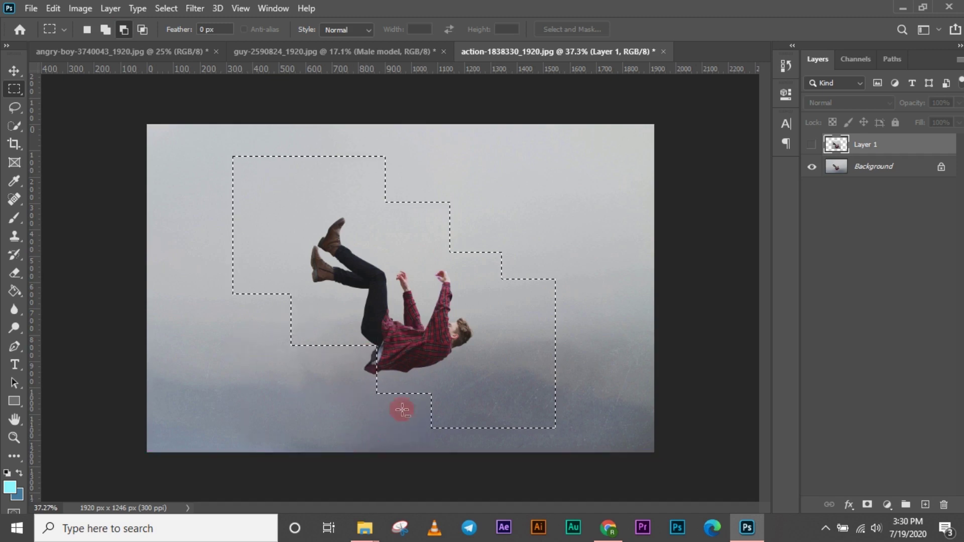
left_click_drag(206, 172, 326, 274)
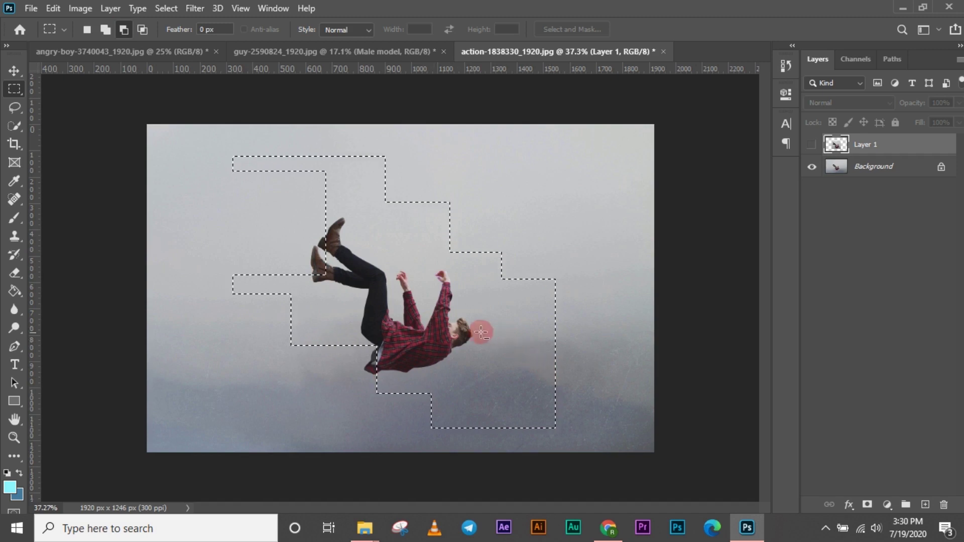
left_click_drag(481, 333, 679, 422)
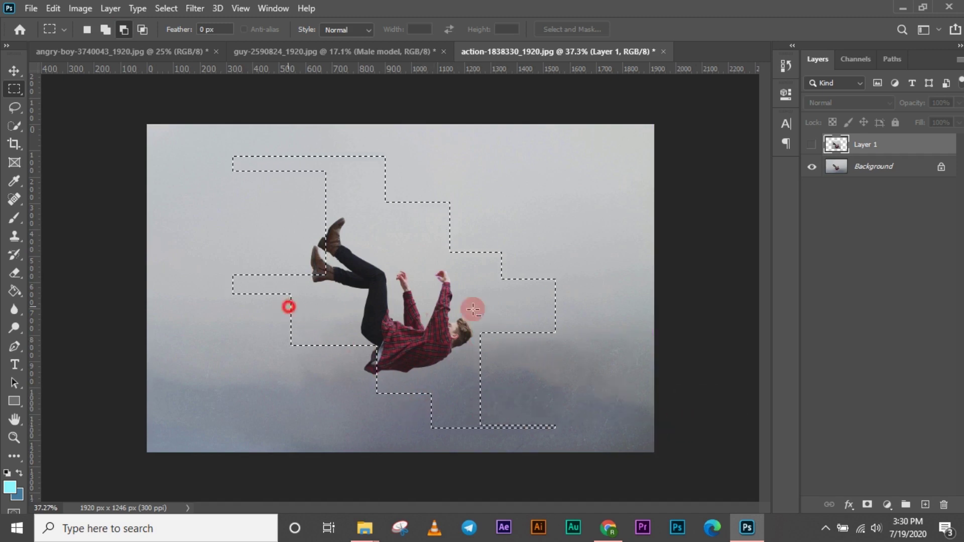
left_click_drag(288, 303, 557, 442)
left_click_drag(410, 151, 547, 288)
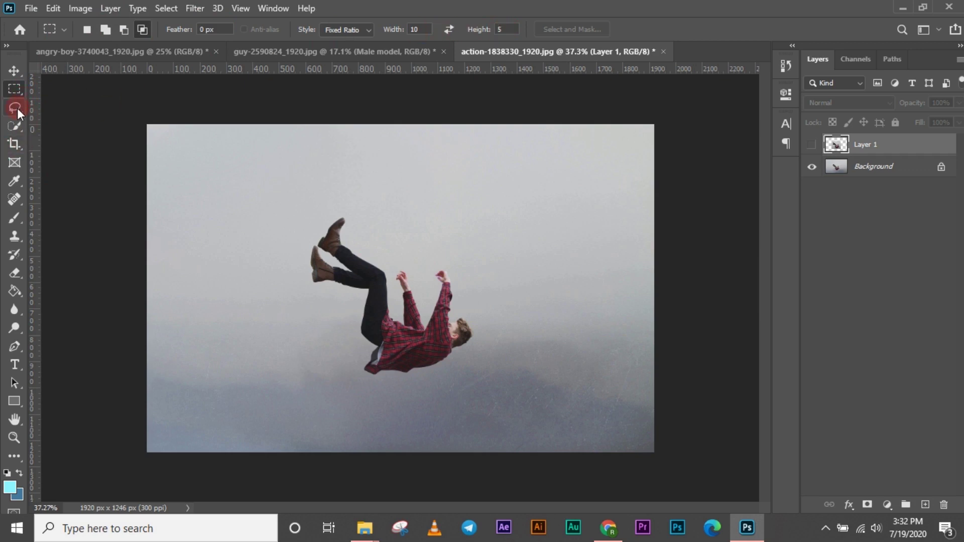
- Draw a near-circular selection around the falling man with the Elliptical Marquee tool, and deselect it
right_click(14, 88)
left_click(83, 104)
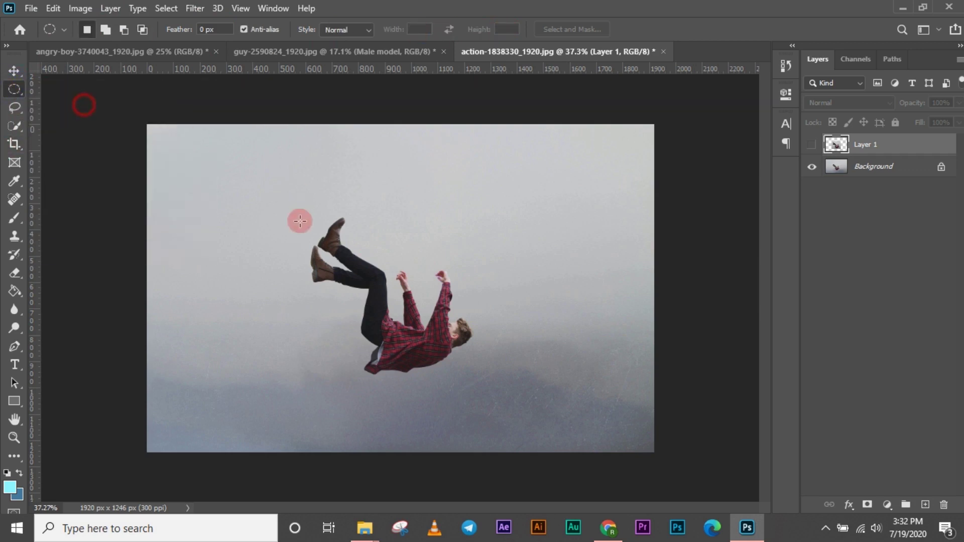
left_click_drag(265, 187, 532, 441)
right_click(14, 88)
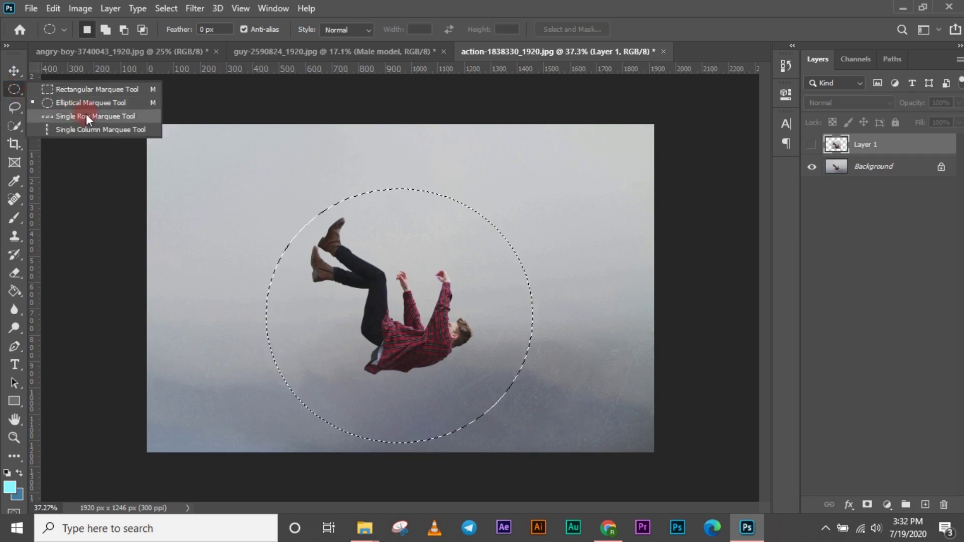
left_click_drag(443, 287, 445, 287)
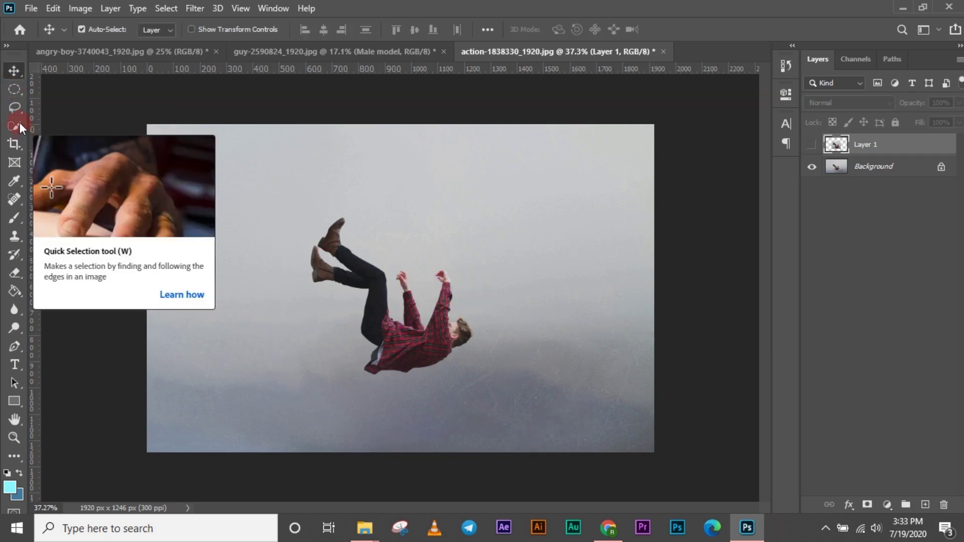
- Switch to the Lasso tool and delete the hidden Layer 1, leaving only the Background
key("l")
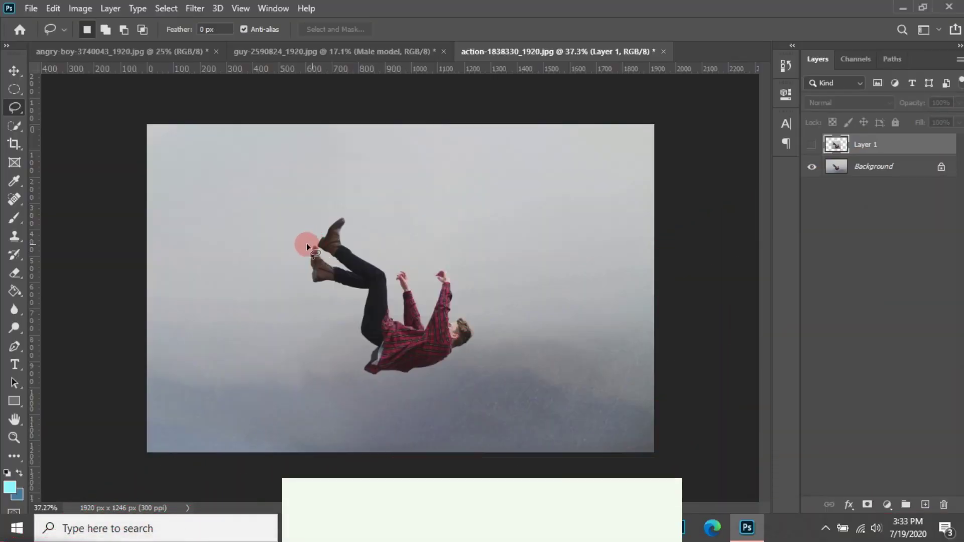
mouse_move(16, 105)
left_mouse_down()
mouse_move(101, 107)
mouse_move(113, 136)
mouse_move(103, 110)
left_mouse_up()
mouse_move(318, 236)
left_mouse_down()
mouse_move(331, 221)
mouse_move(318, 238)
left_mouse_up()
left_click(831, 214)
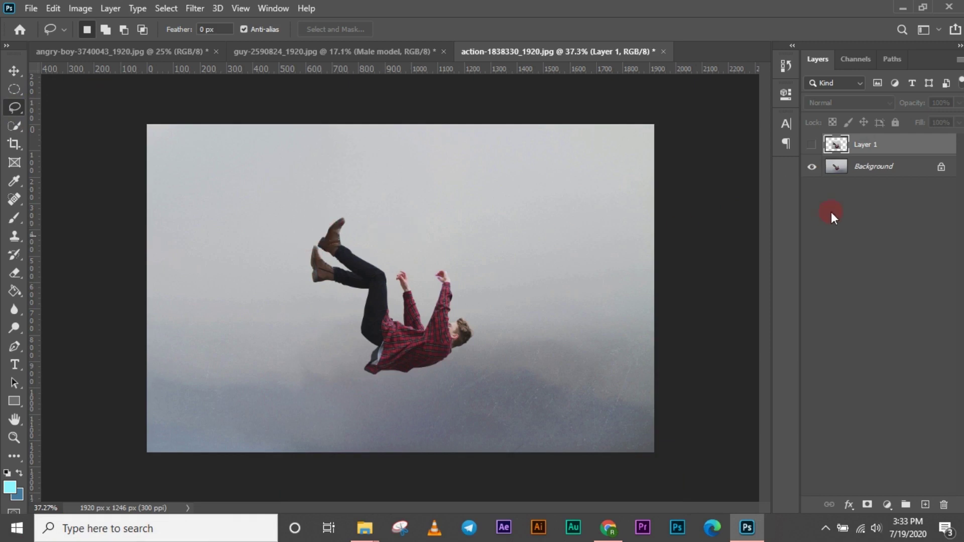
left_click(864, 166)
left_click(863, 143)
key("Delete")
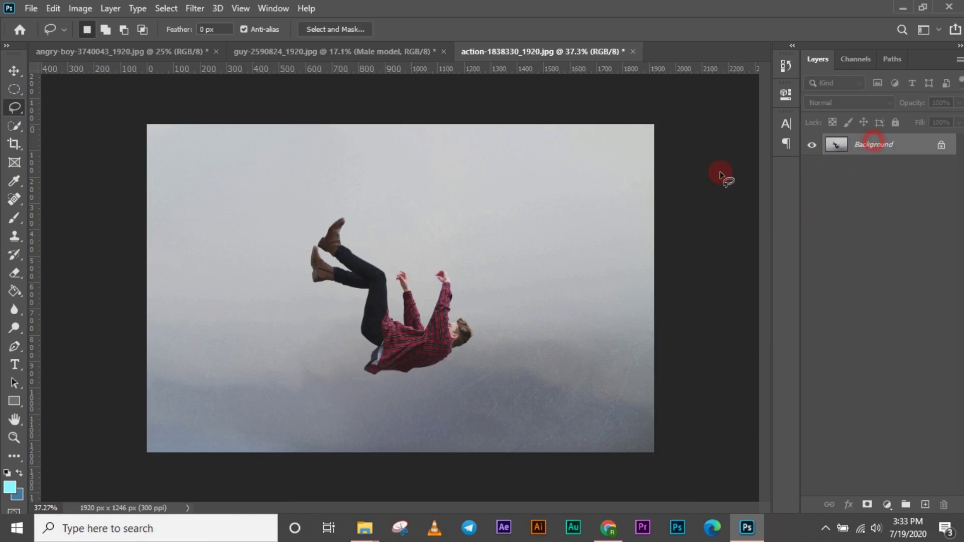
- Trace a closed freehand selection around the falling man's whole body with the Lasso tool, and deselect it
mouse_move(310, 257)
left_mouse_down()
mouse_move(308, 269)
mouse_move(321, 266)
left_mouse_up()
mouse_move(309, 252)
left_mouse_down()
mouse_move(310, 284)
mouse_move(357, 292)
mouse_move(357, 337)
left_mouse_up()
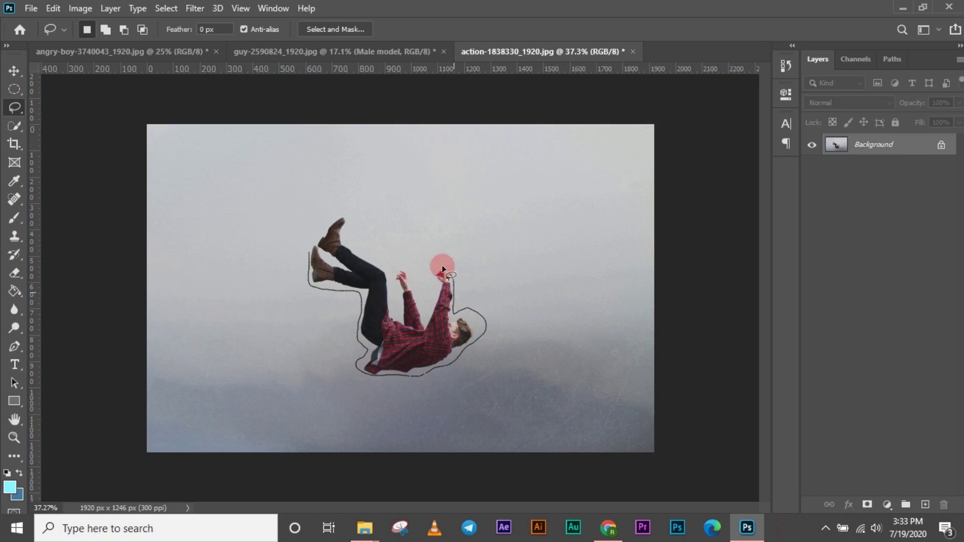
left_click_drag(434, 285, 428, 307)
left_click_drag(391, 280, 401, 308)
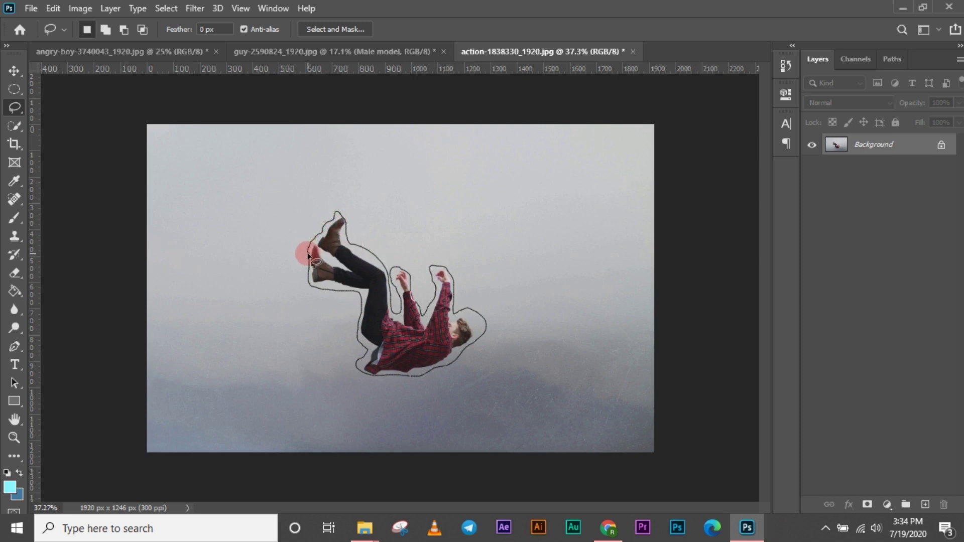
left_click_drag(307, 255, 307, 253)
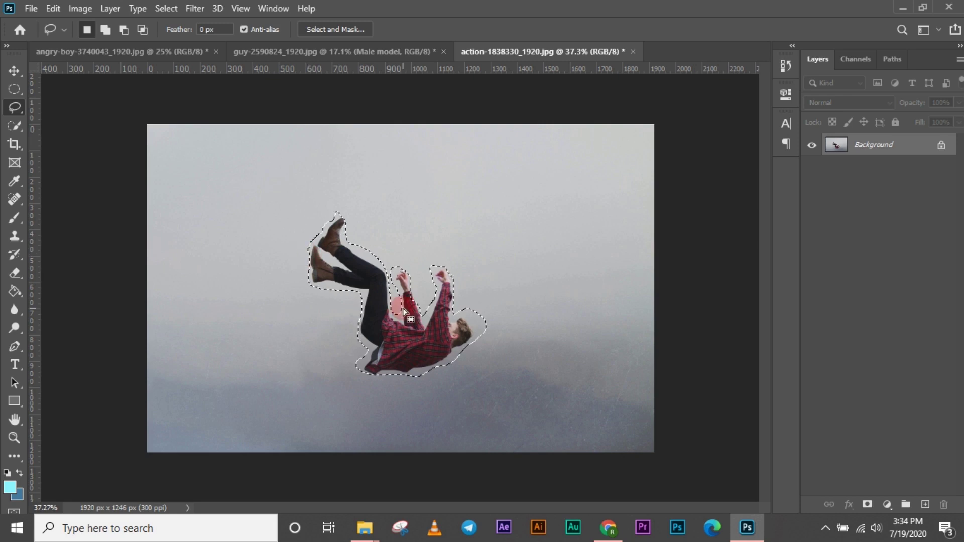
mouse_move(387, 336)
left_mouse_down()
mouse_move(477, 312)
mouse_move(425, 325)
mouse_move(375, 315)
mouse_move(386, 327)
left_mouse_up()
left_click(452, 365)
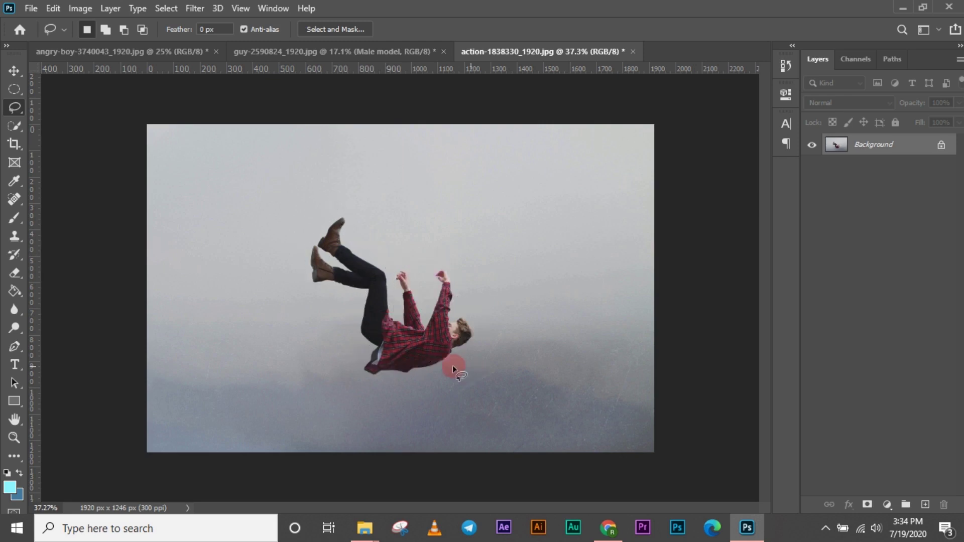
- Switch to the Polygonal Lasso tool and select the man's thigh and lower torso with straight segments
left_click(15, 108)
left_click(66, 121)
left_click(408, 235)
left_click(394, 253)
left_click(373, 278)
left_click(361, 309)
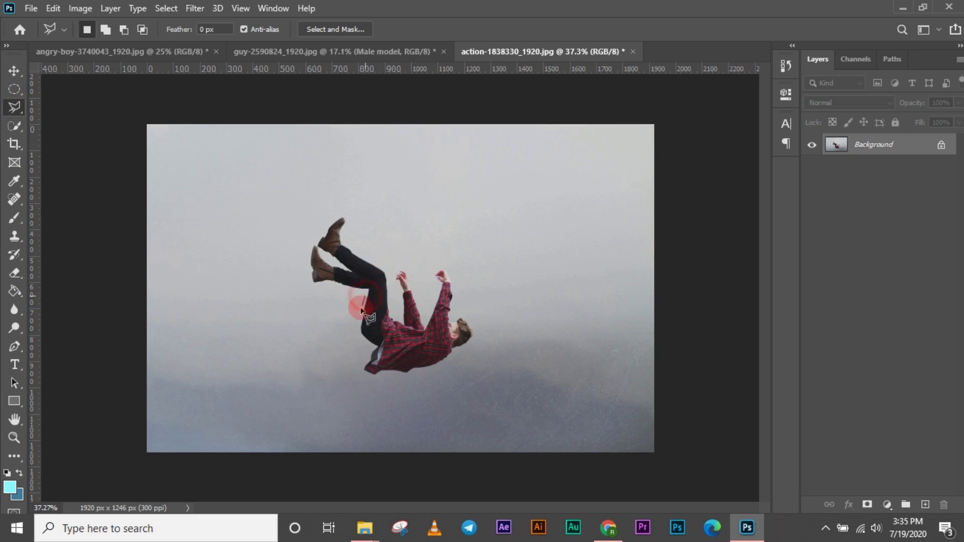
left_click(354, 335)
left_click(372, 348)
left_click(357, 375)
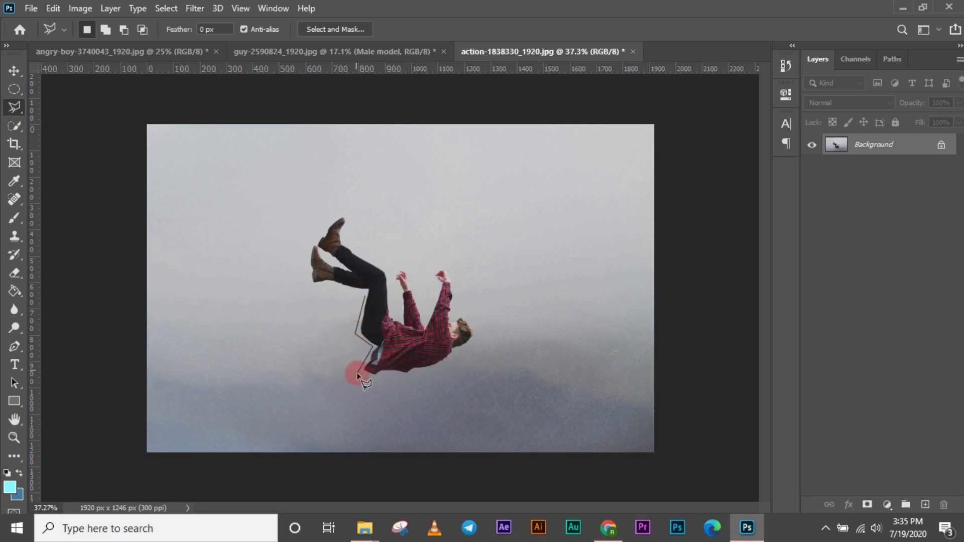
left_click(407, 380)
left_click(462, 356)
double_click(468, 358)
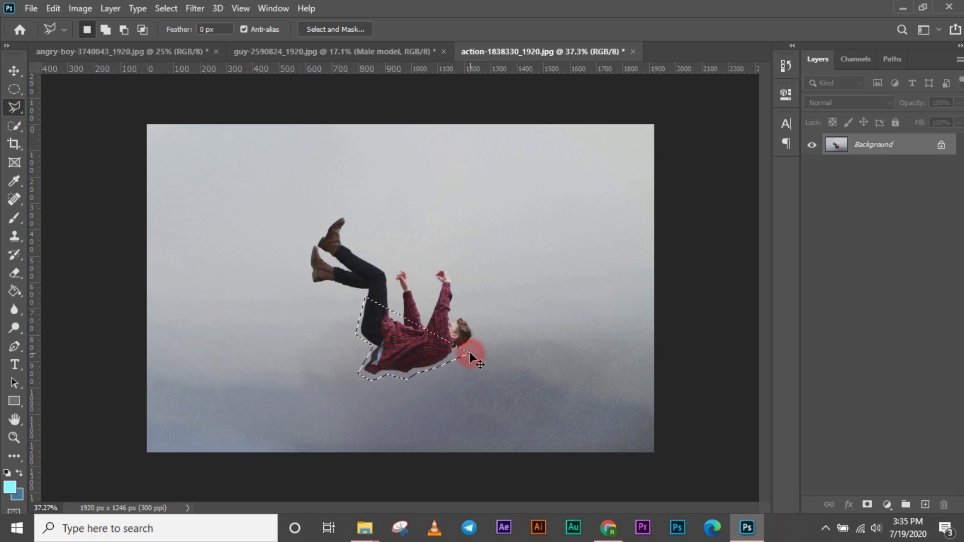
- Select a four-sided area of sky above the man's hands with the Polygonal Lasso, and deselect it
left_click(467, 153)
left_click(460, 273)
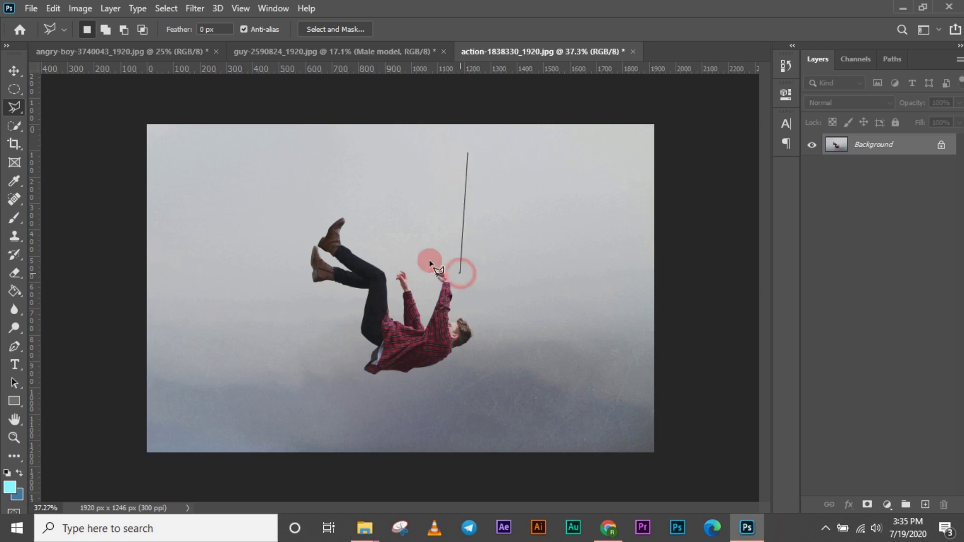
left_click(369, 225)
left_click(371, 161)
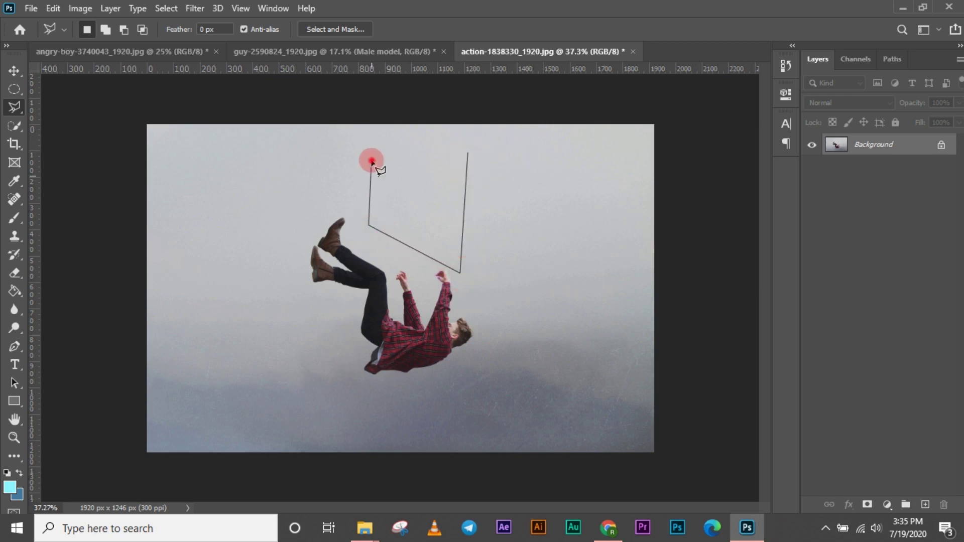
left_click(467, 143)
left_click(468, 153)
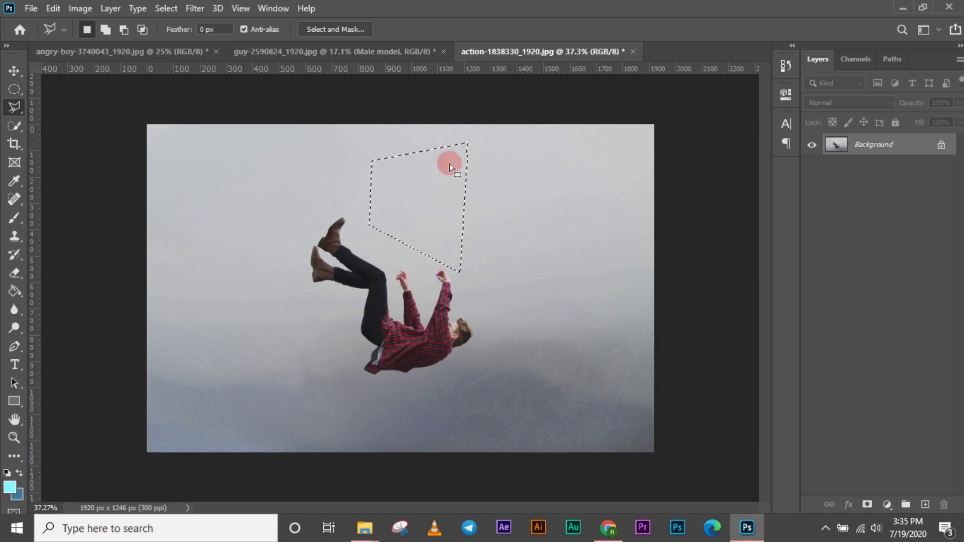
left_click(520, 230)
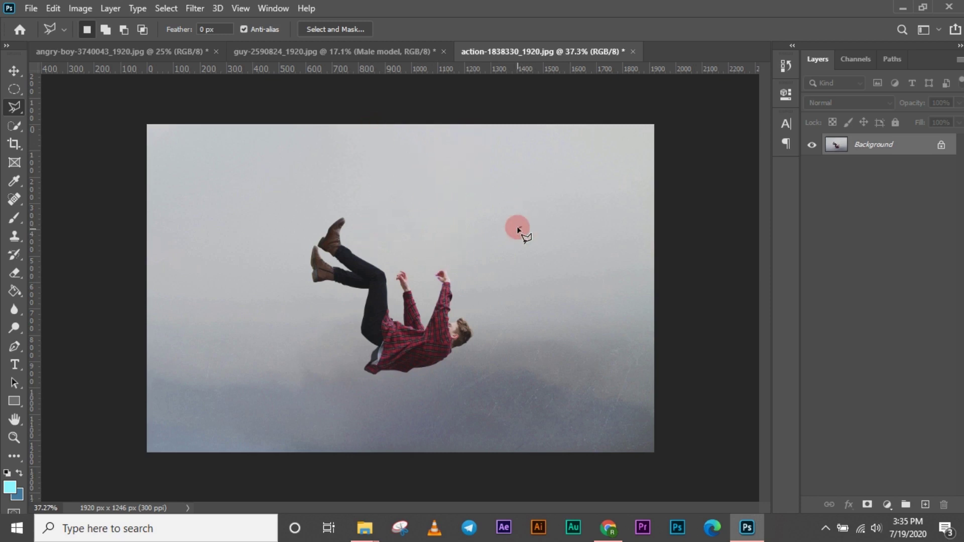
- Outline a many-sided area of sky above the man with the Polygonal Lasso, and clear the selection
left_click(508, 192)
left_click(409, 172)
left_click(406, 217)
left_click(423, 260)
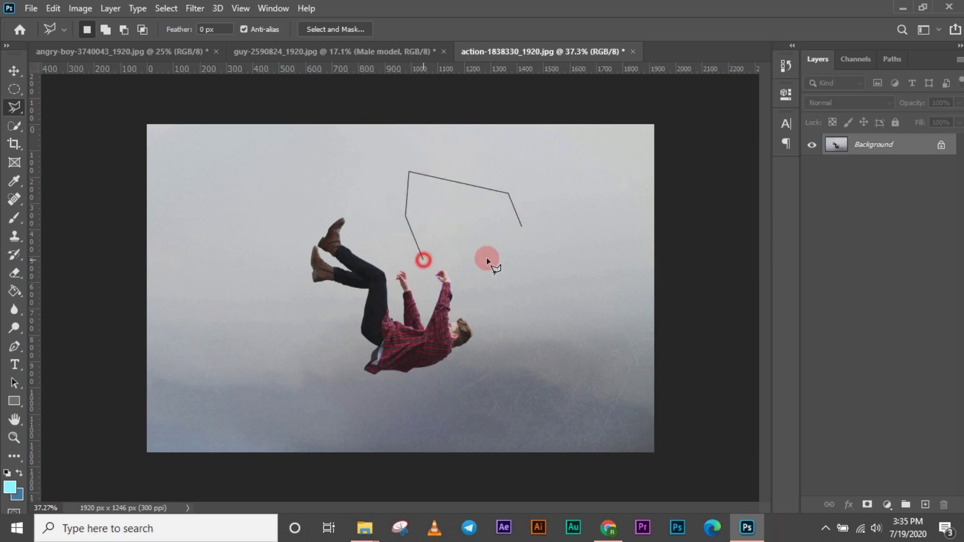
left_click(437, 259)
left_click(505, 259)
left_click(544, 240)
left_click(532, 215)
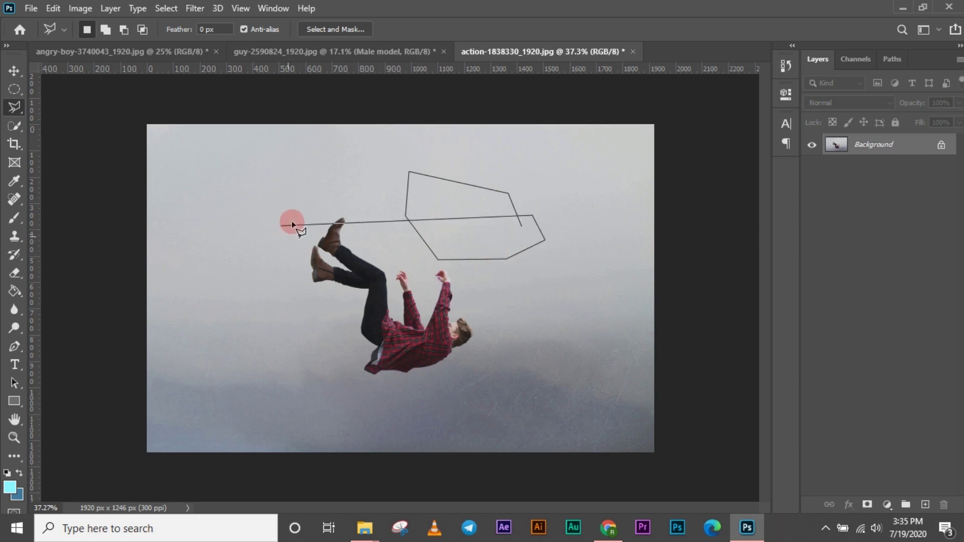
double_click(394, 220)
key("ctrl+d")
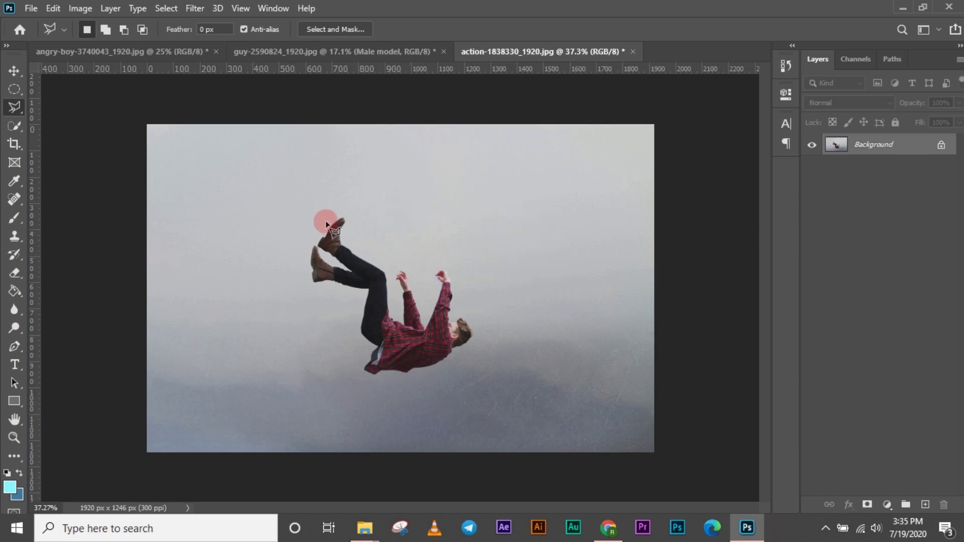
- Trace straight segments around the man's entire body, from the upper boot around the head and hands, and close the Polygonal Lasso selection
left_click(336, 216)
left_click(303, 245)
left_click(306, 275)
left_click(334, 285)
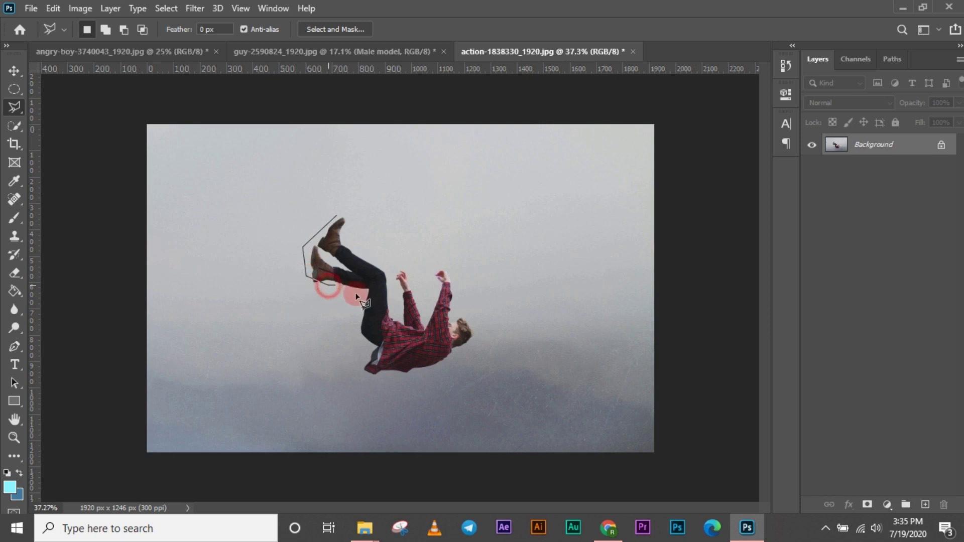
left_click(360, 295)
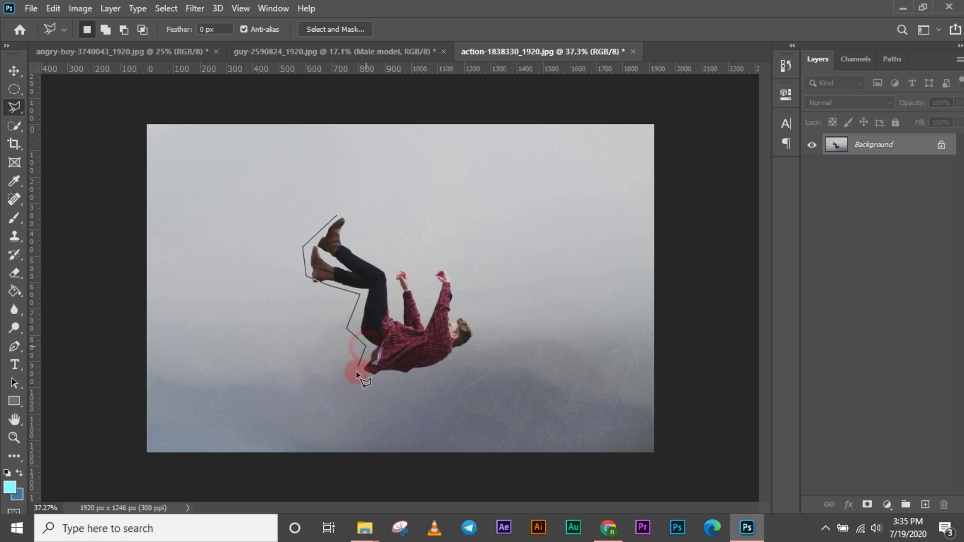
left_click(380, 384)
left_click(430, 374)
left_click(454, 369)
left_click(469, 347)
left_click(479, 330)
left_click(454, 284)
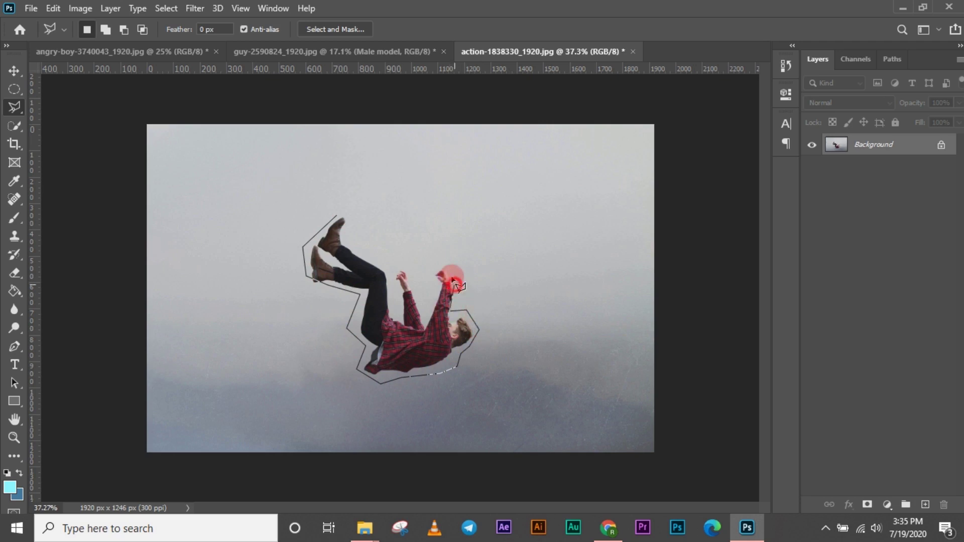
left_click(442, 263)
left_click(428, 284)
left_click(427, 299)
left_click(414, 299)
left_click(413, 274)
left_click(400, 260)
left_click(388, 269)
left_click(341, 230)
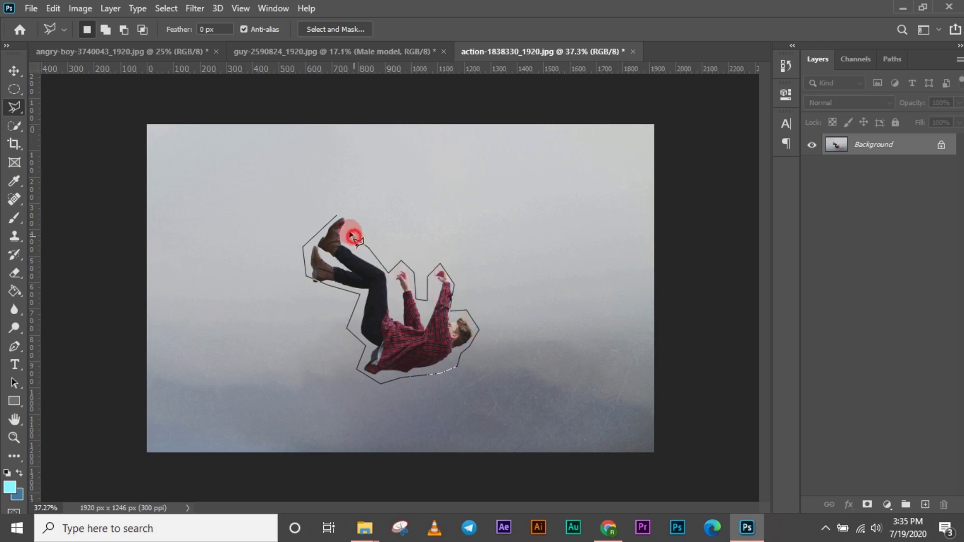
left_click(333, 213)
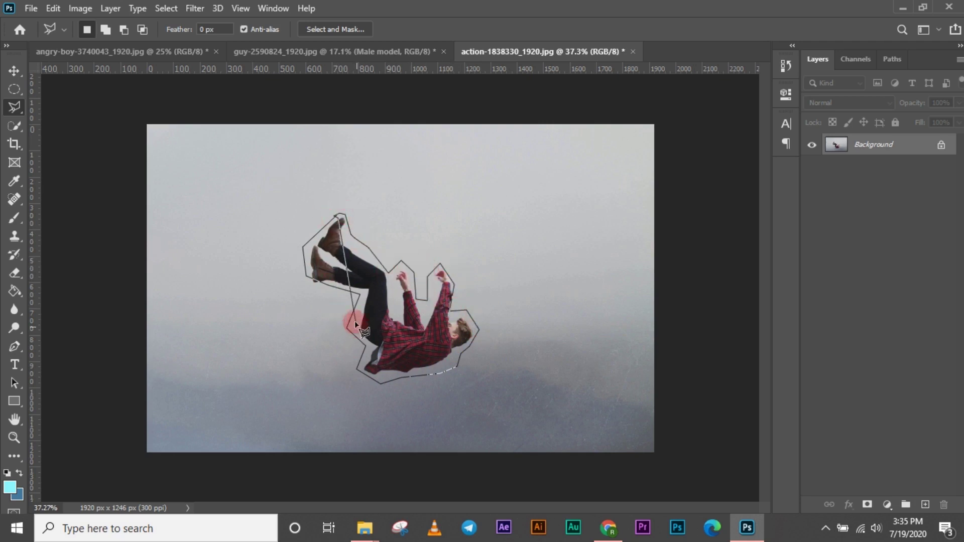
left_click(338, 216)
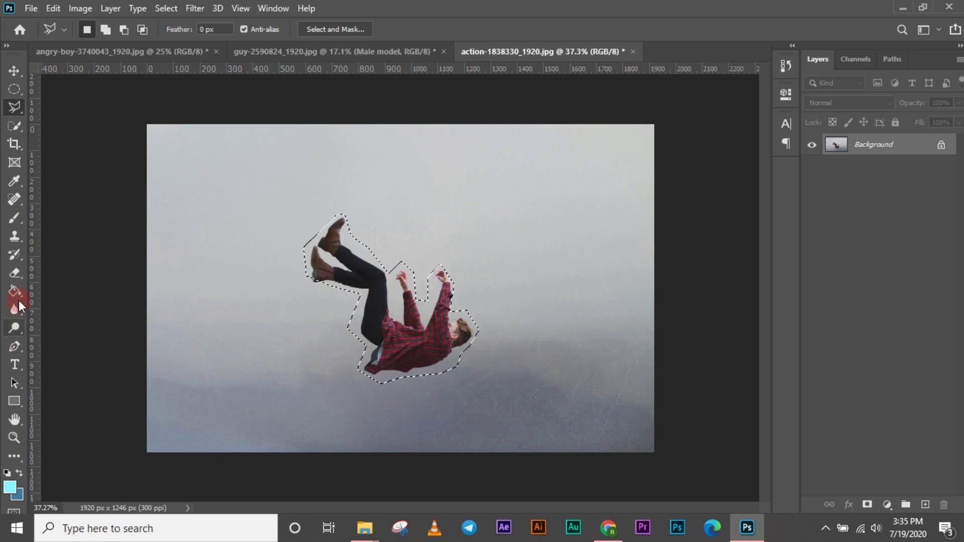
- Clear the selection around the falling man and switch to the Magnetic Lasso tool
left_click(14, 126)
left_click(14, 106)
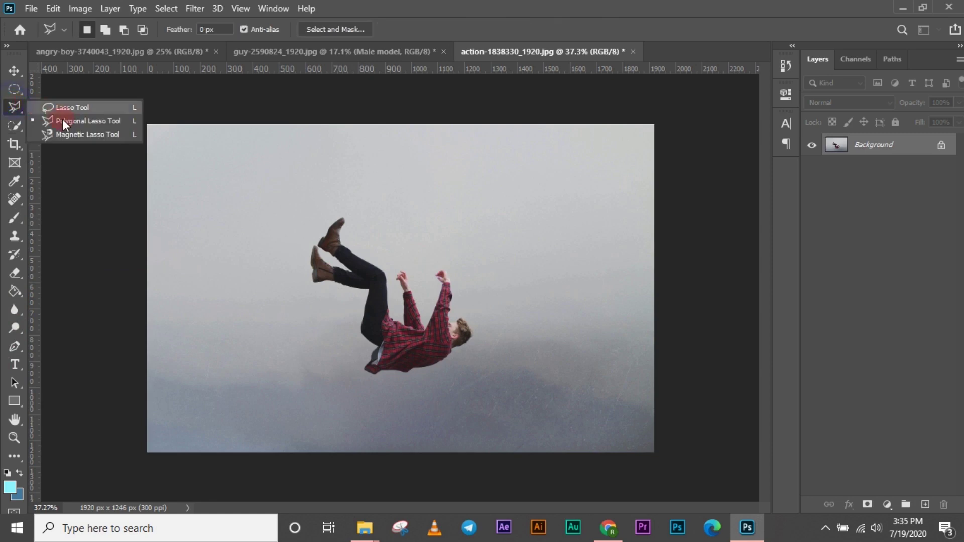
left_click(76, 134)
left_click(316, 252)
scroll(347, 249, "up", 3)
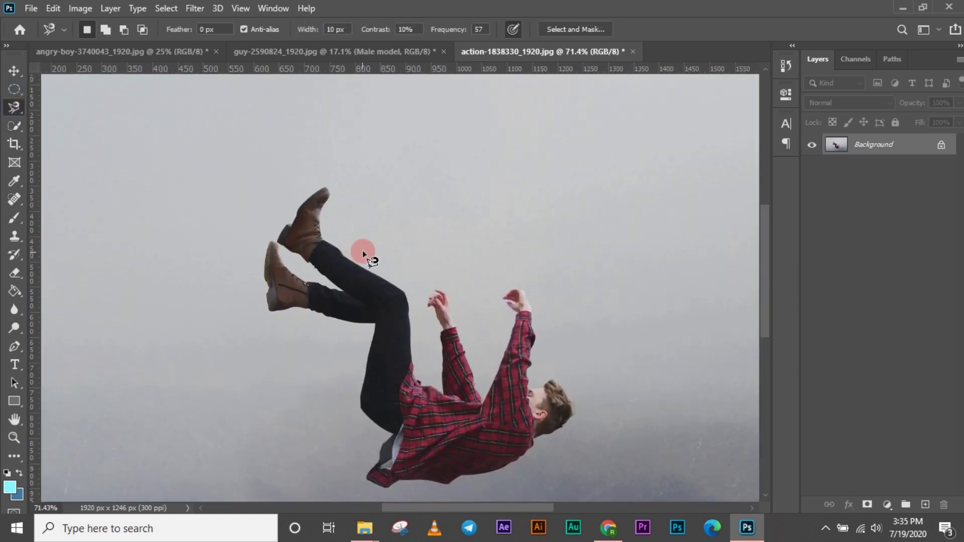
scroll(364, 255, "down", 3)
scroll(362, 254, "up", 5)
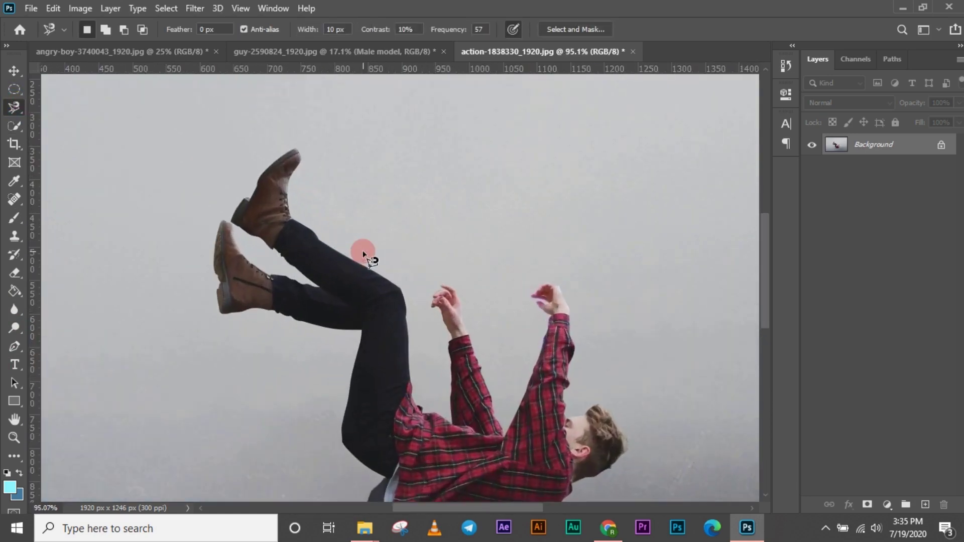
scroll(363, 253, "up", 2)
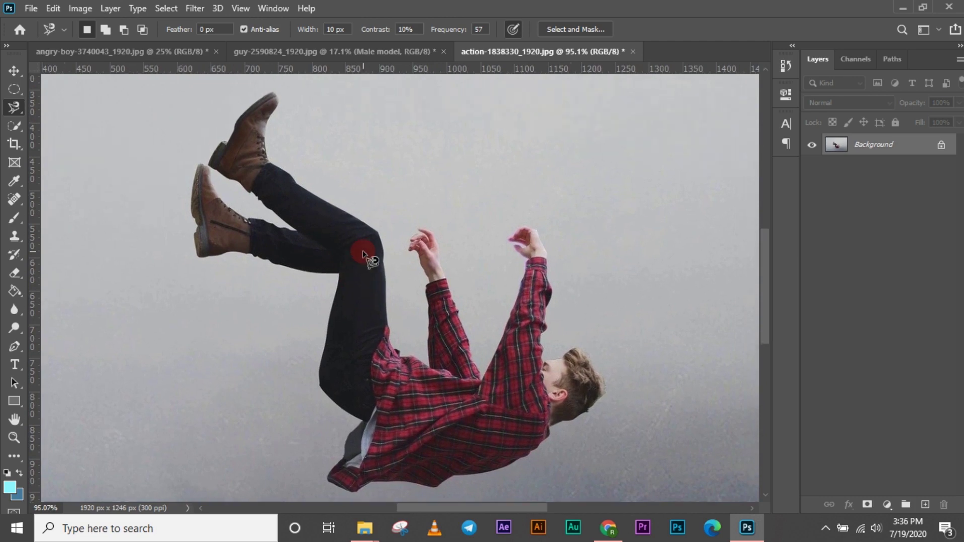
left_click(274, 94)
mouse_move(272, 131)
left_mouse_down()
mouse_move(275, 160)
mouse_move(294, 184)
mouse_move(391, 252)
mouse_move(387, 322)
mouse_move(411, 356)
mouse_move(430, 309)
mouse_move(419, 234)
left_mouse_up()
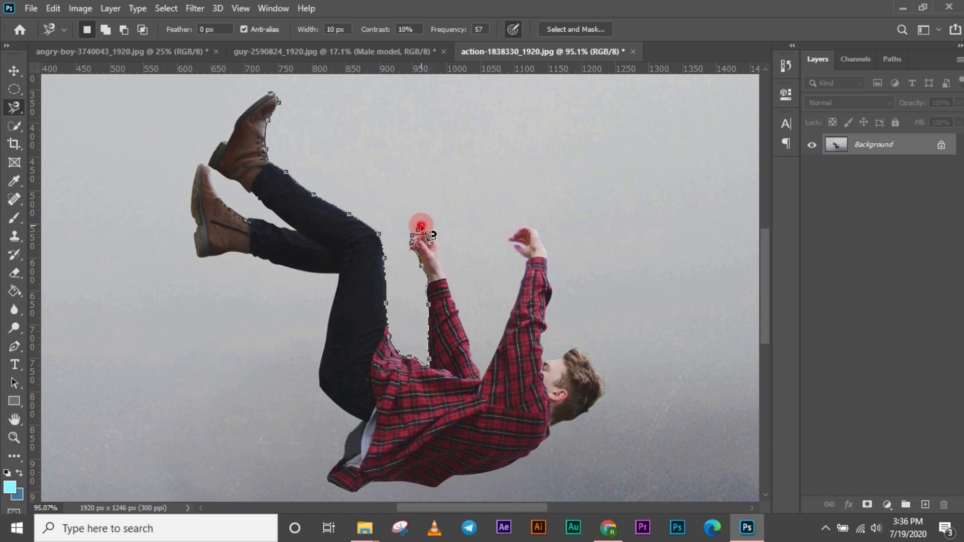
key("Escape")
- Trace the man's entire body with the Magnetic Lasso, starting and closing at the raised hand nearest his knees, and deselect it
left_click_drag(429, 245, 444, 286)
left_click_drag(430, 220, 444, 266)
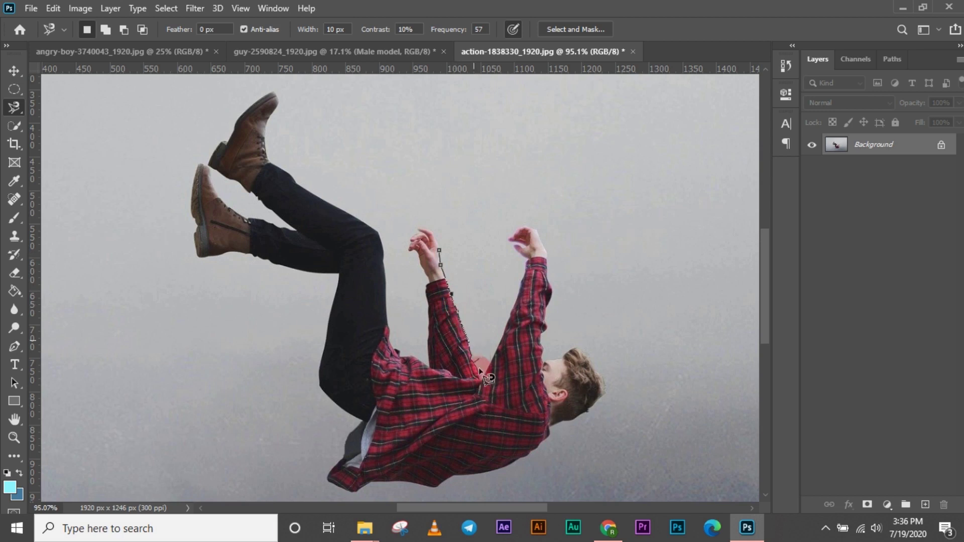
mouse_move(485, 377)
left_mouse_down()
mouse_move(502, 345)
mouse_move(515, 274)
mouse_move(530, 261)
mouse_move(509, 249)
left_mouse_up()
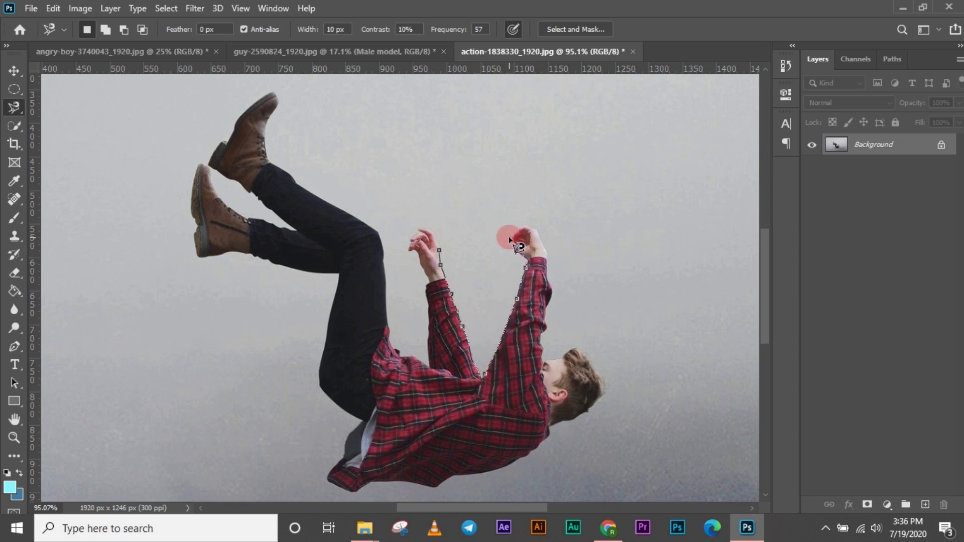
left_click(521, 230)
left_click(554, 306)
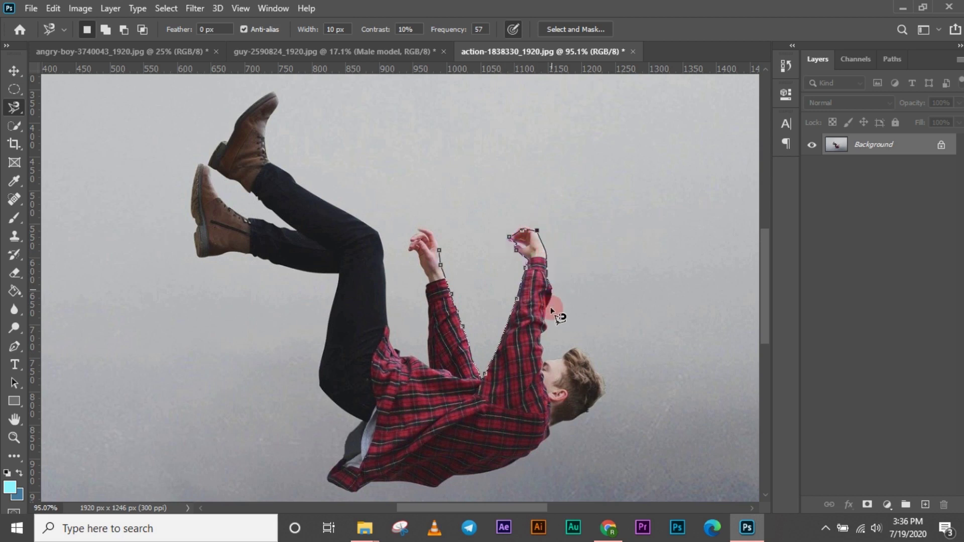
mouse_move(551, 310)
left_mouse_down()
mouse_move(541, 375)
mouse_move(564, 350)
mouse_move(586, 349)
mouse_move(617, 394)
mouse_move(608, 412)
mouse_move(568, 440)
left_mouse_up()
mouse_move(523, 462)
left_mouse_down()
mouse_move(431, 492)
mouse_move(331, 487)
mouse_move(321, 464)
mouse_move(358, 417)
mouse_move(318, 370)
mouse_move(337, 277)
mouse_move(193, 246)
mouse_move(187, 150)
mouse_move(202, 152)
mouse_move(229, 134)
mouse_move(236, 114)
mouse_move(282, 96)
mouse_move(271, 125)
mouse_move(276, 165)
mouse_move(365, 228)
mouse_move(394, 267)
mouse_move(395, 349)
mouse_move(417, 362)
mouse_move(425, 360)
mouse_move(414, 281)
mouse_move(421, 258)
mouse_move(396, 240)
mouse_move(421, 222)
mouse_move(440, 255)
left_mouse_up()
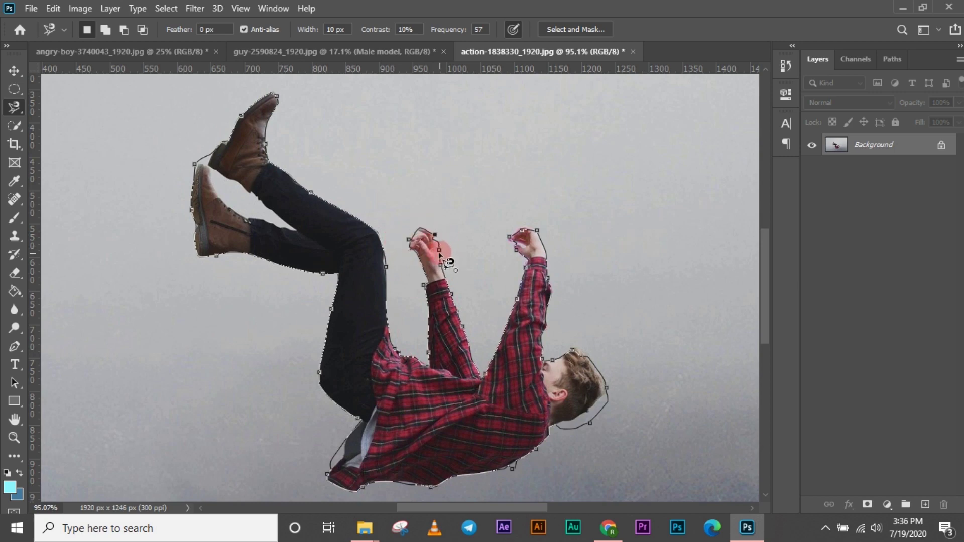
left_click(440, 255)
left_click(869, 504)
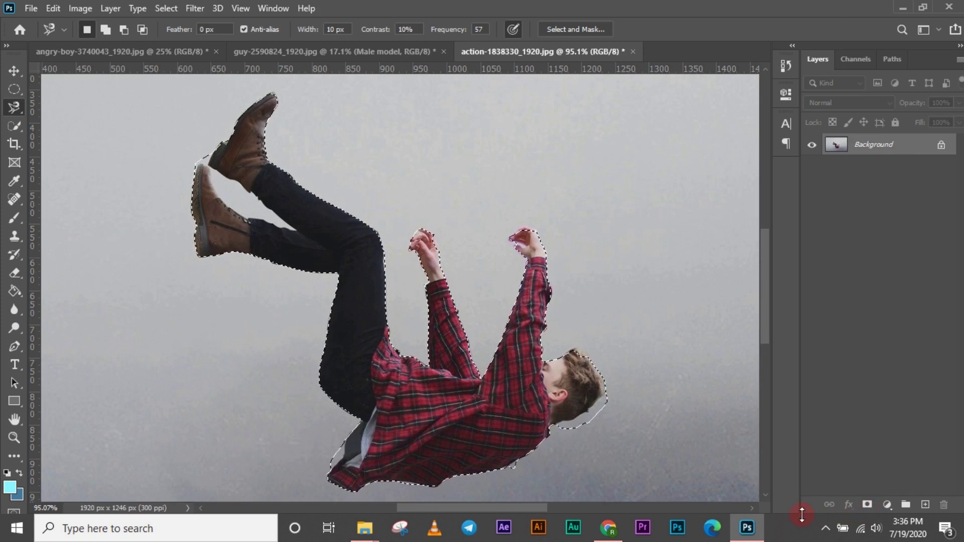
key("ctrl+d")
left_click(13, 108)
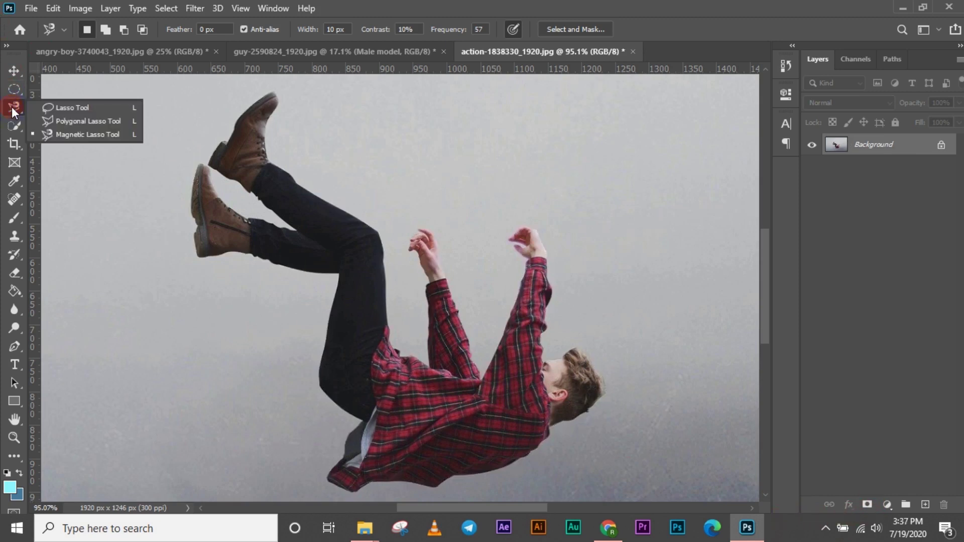
left_click(55, 136)
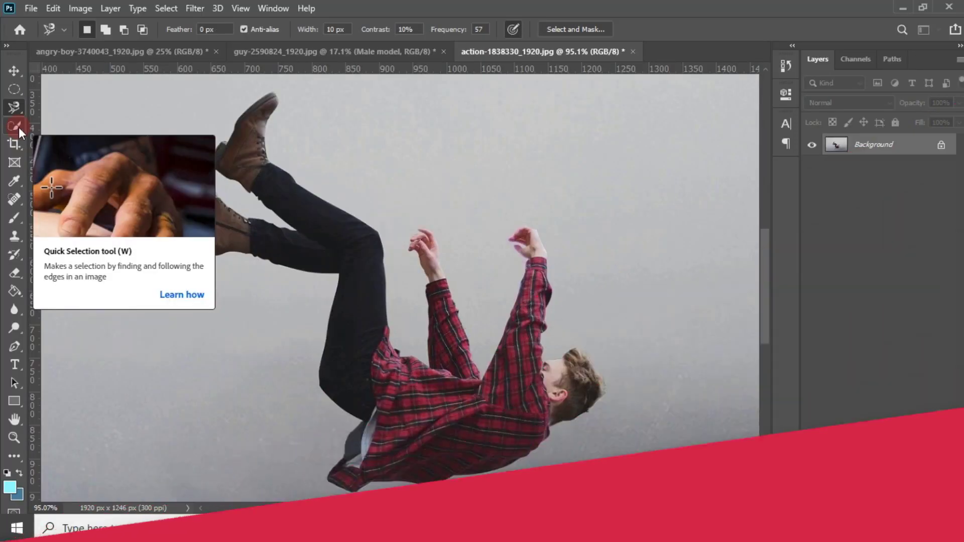
- Switch to the Quick Selection tool and bring the angry-boy-3740043_1920.jpg portrait to the front
mouse_move(15, 126)
left_mouse_down()
mouse_move(63, 117)
mouse_move(13, 123)
left_mouse_up()
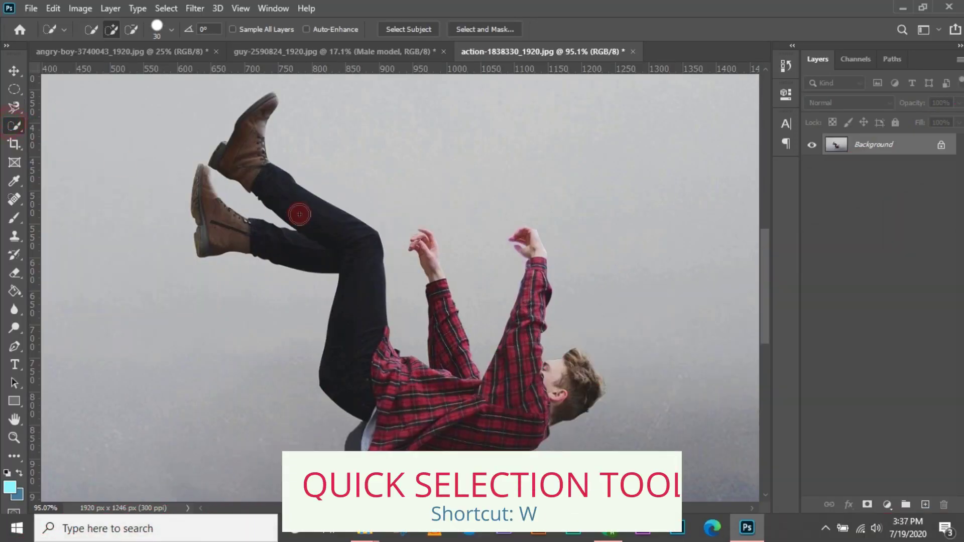
scroll(290, 202, "down", 5)
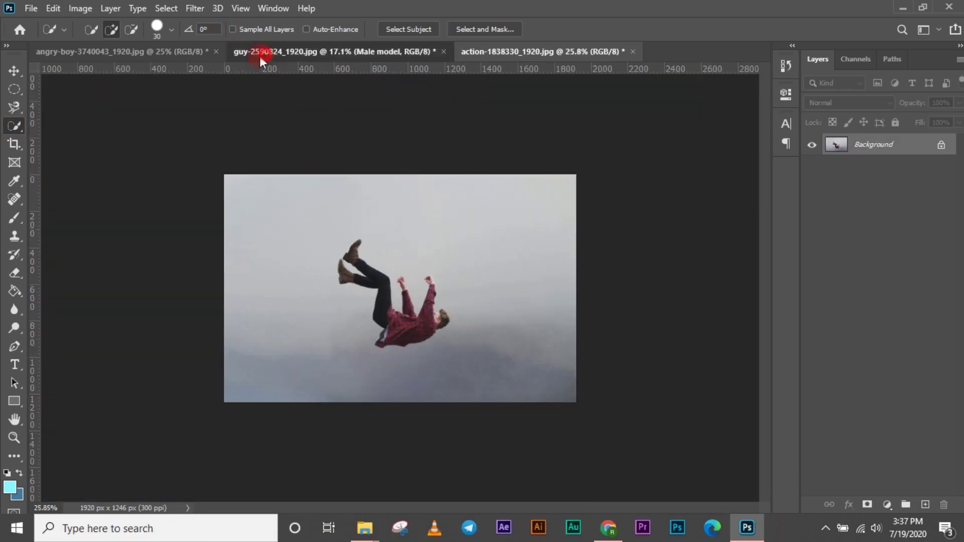
left_click(260, 53)
left_click(153, 52)
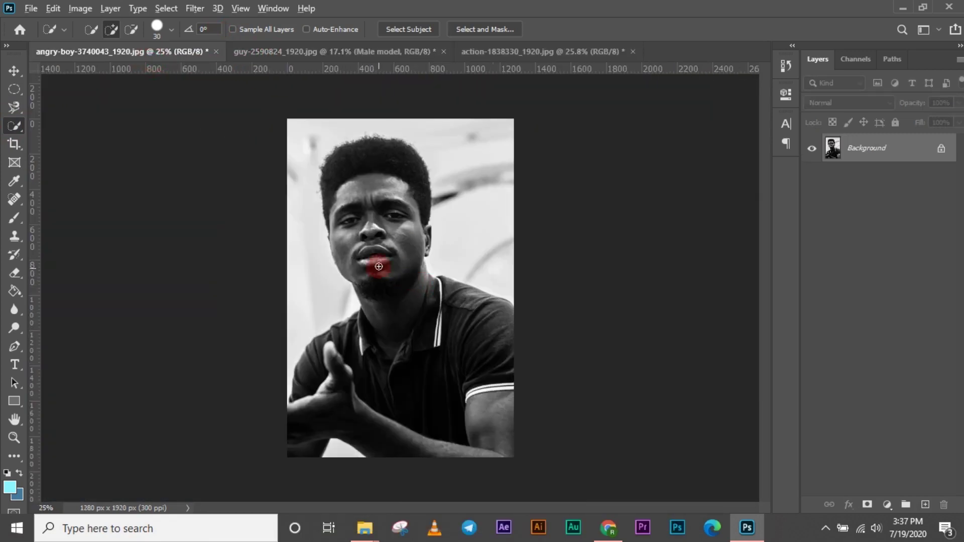
scroll(378, 266, "down", 1)
scroll(379, 267, "up", 3)
scroll(378, 266, "down", 2)
scroll(379, 267, "up", 2)
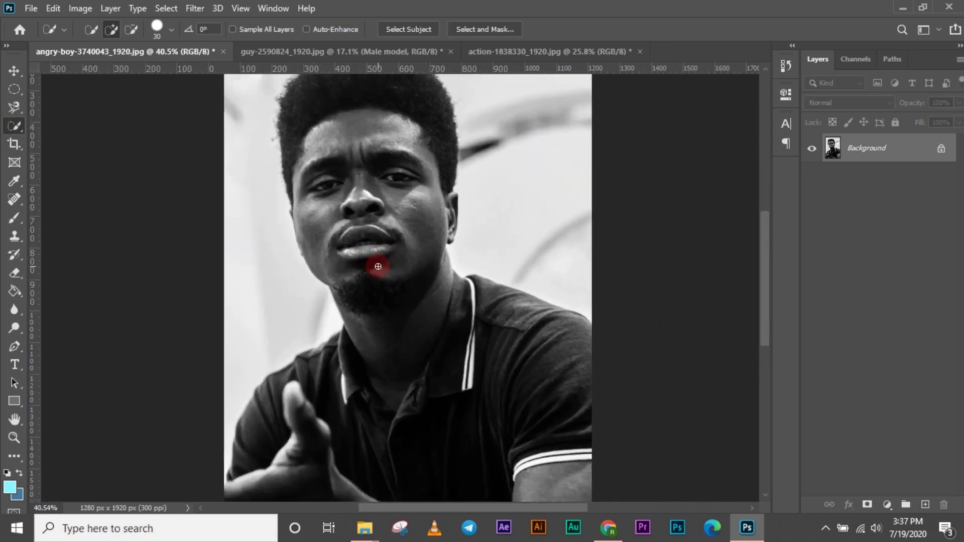
scroll(378, 267, "down", 2)
scroll(378, 267, "up", 1)
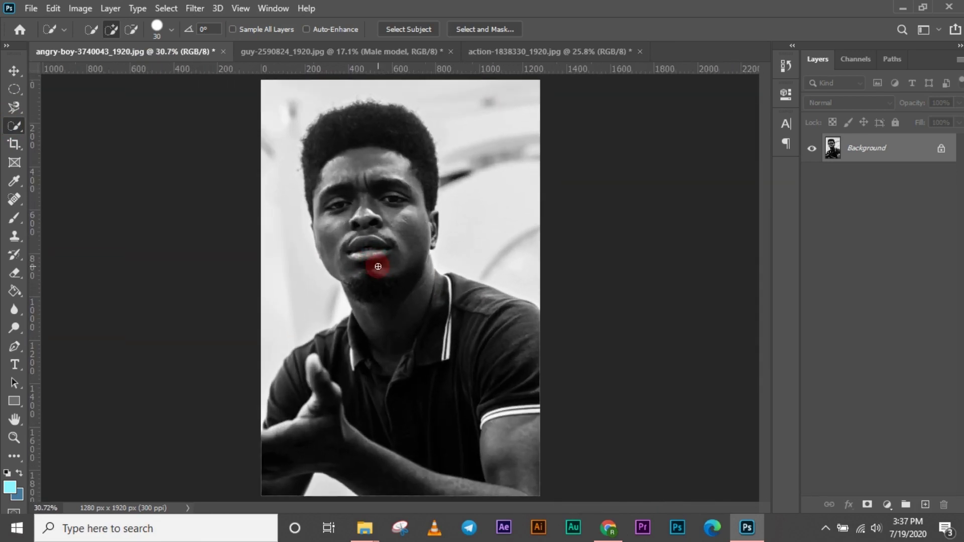
- Select the man's head with the Object Selection tool by enclosing it in a rectangle from above the hair to below the chin
right_click(15, 127)
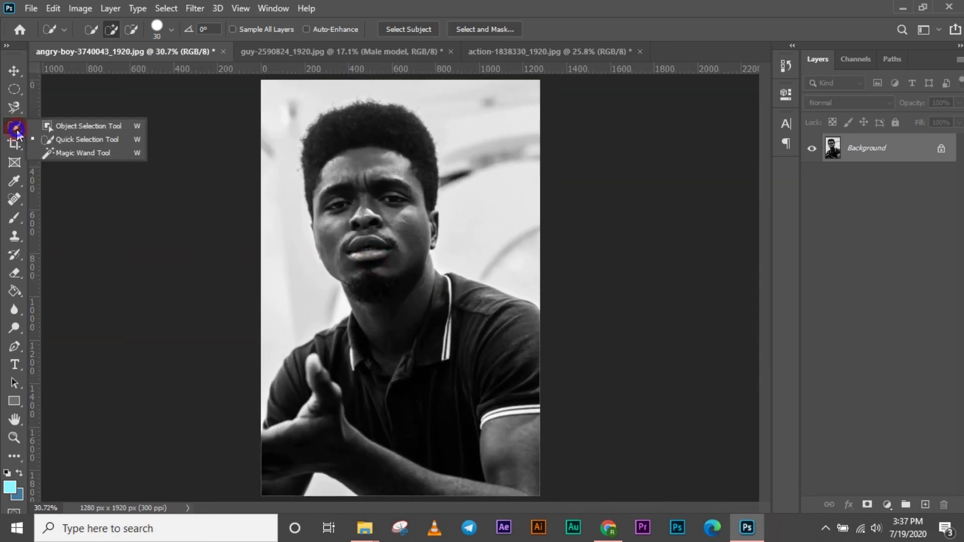
left_click(64, 128)
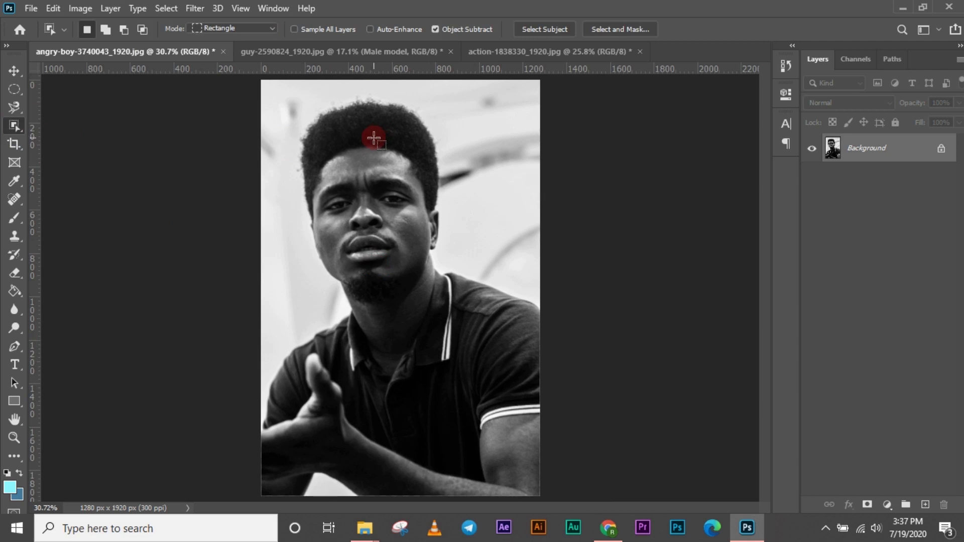
left_click_drag(284, 93, 467, 308)
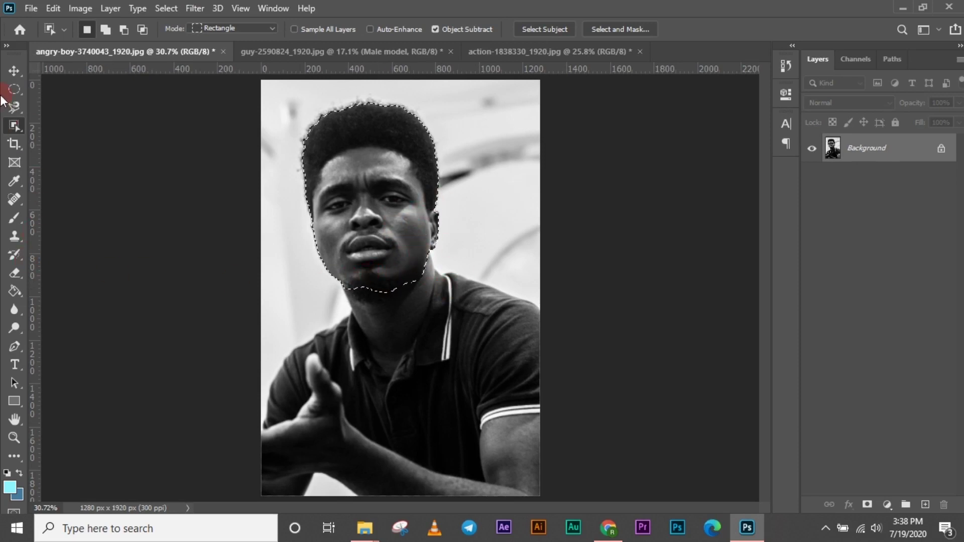
- Extend the head selection over the neck and collar with the Quick Selection tool, and turn it into a layer mask
left_click(13, 142)
left_click(14, 127)
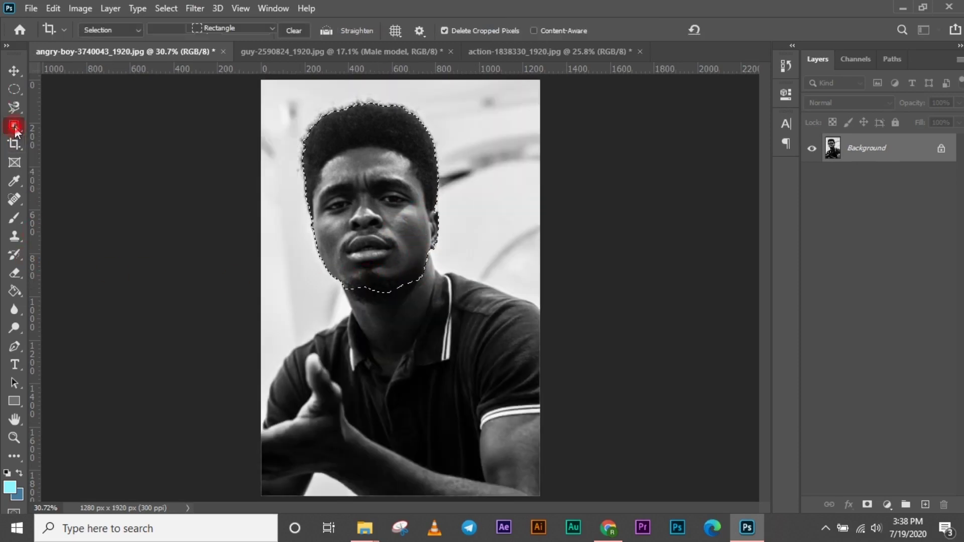
left_click(15, 126)
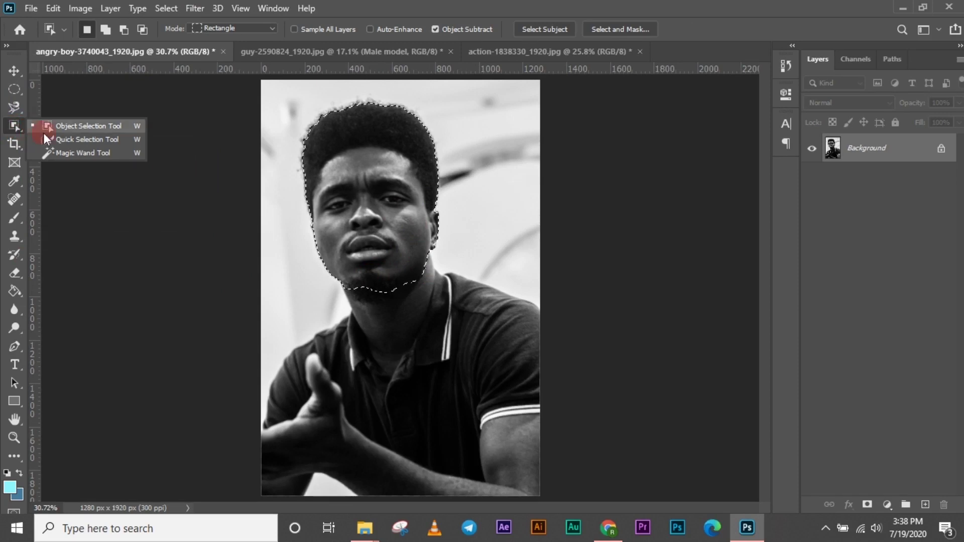
left_click(62, 140)
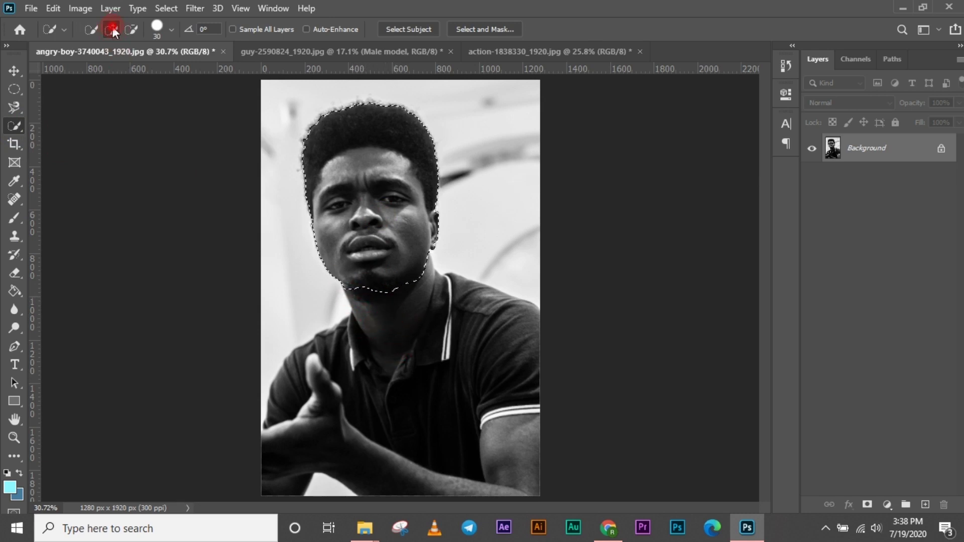
mouse_move(321, 247)
left_mouse_down()
mouse_move(386, 345)
mouse_move(399, 340)
left_mouse_up()
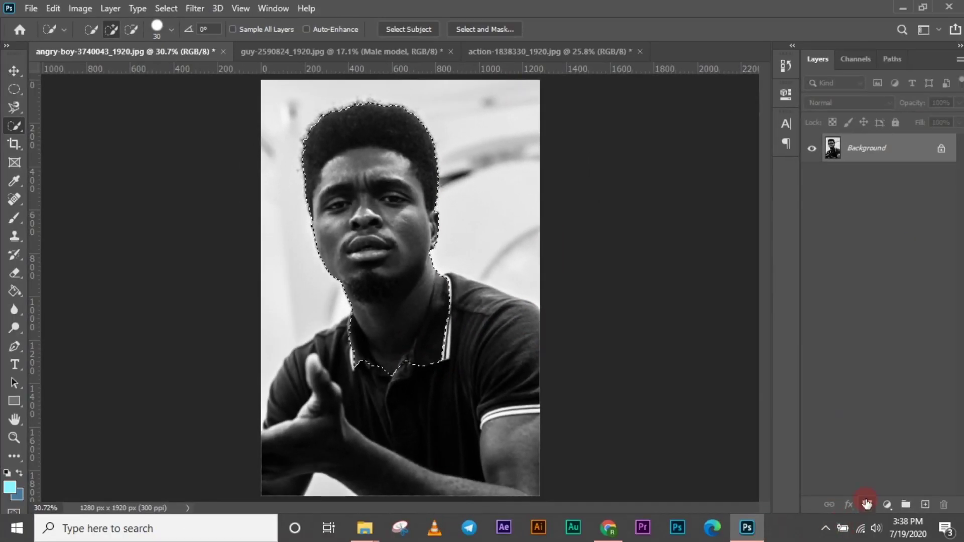
left_click(866, 504)
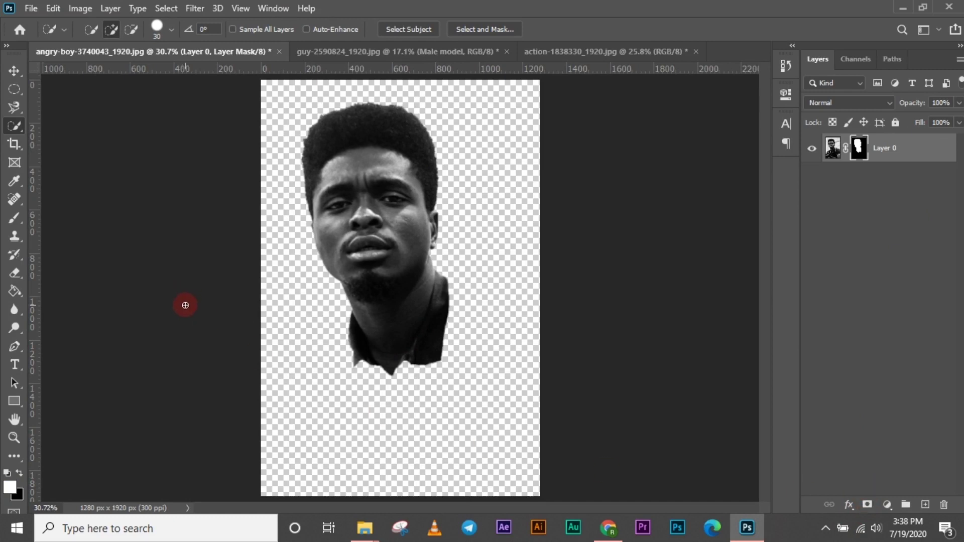
- Fade out the lower edge of the neck and collar on the layer mask with a 500 px Eraser
key("e")
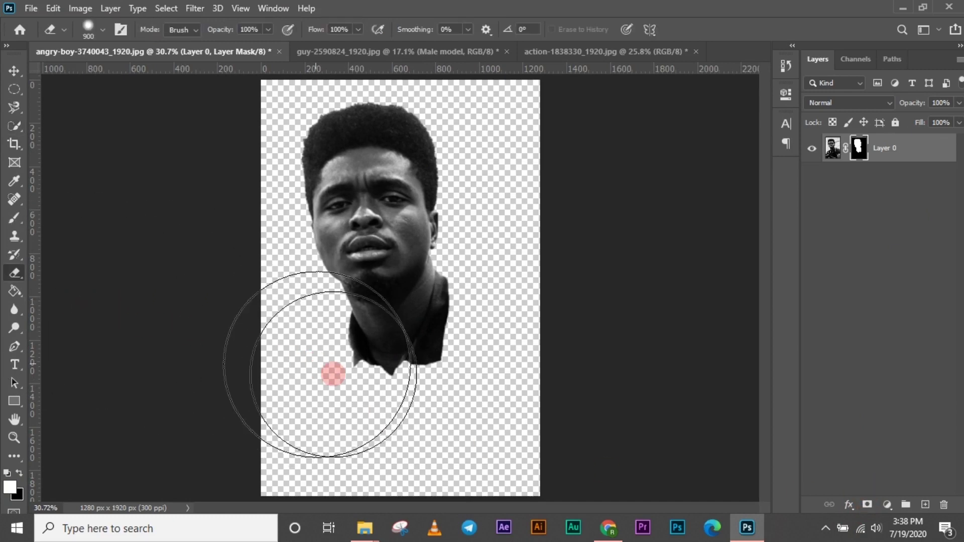
key("bracketleft")
key("bracketleft")
key("bracketleft")
key("bracketleft")
left_click_drag(409, 409, 398, 398)
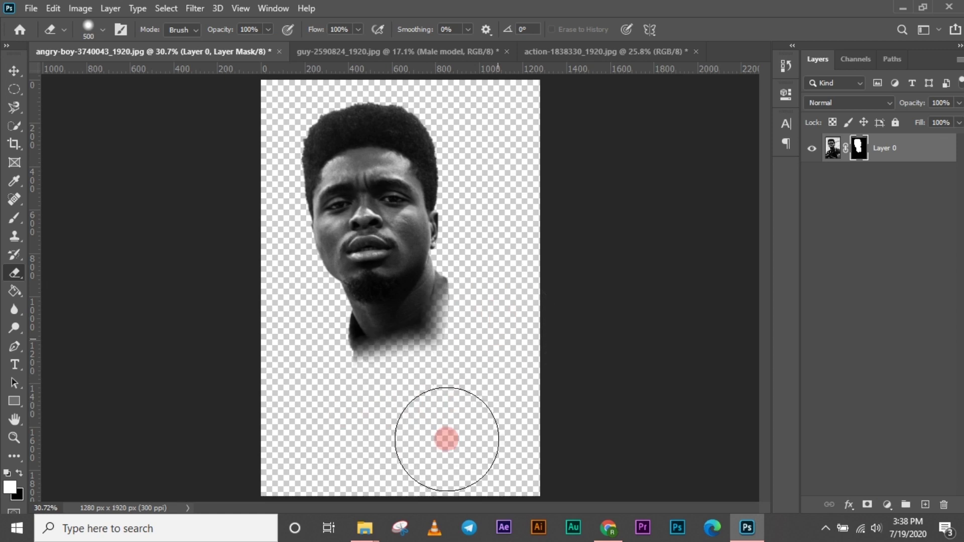
mouse_move(446, 439)
left_mouse_down()
mouse_move(319, 412)
mouse_move(325, 395)
mouse_move(309, 377)
left_mouse_up()
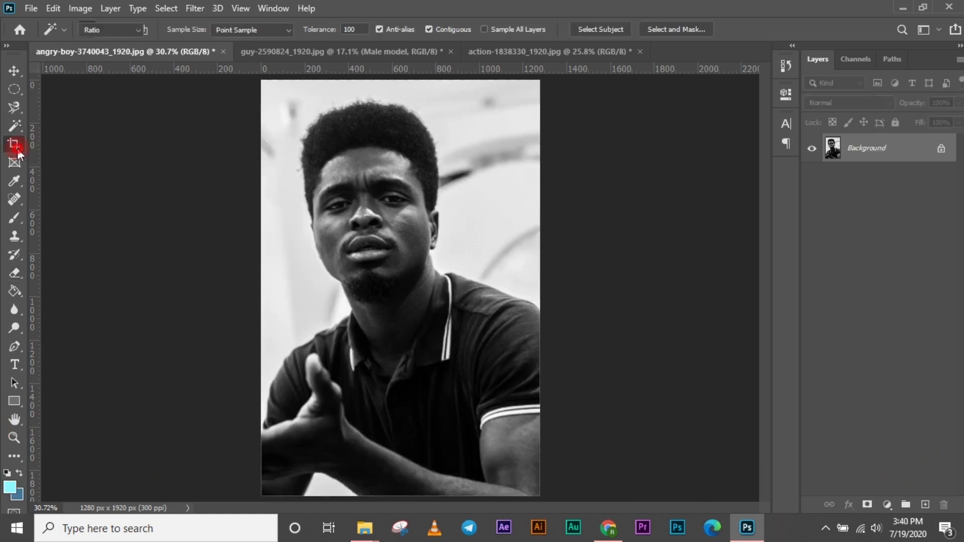
- Try a crop about 1402 px high from the portrait's lower edge with the Crop tool, and commit the frame at full height
left_click(14, 145)
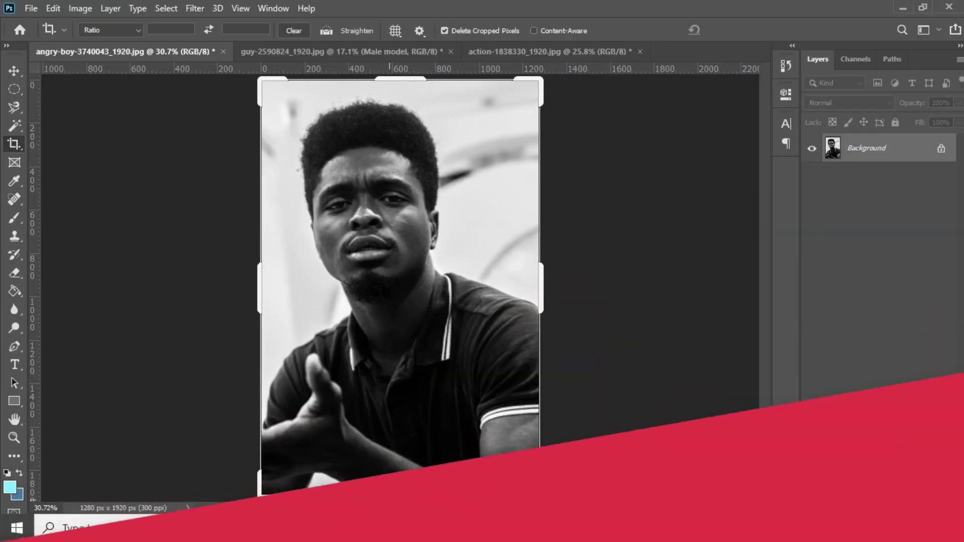
left_click_drag(394, 474, 396, 433)
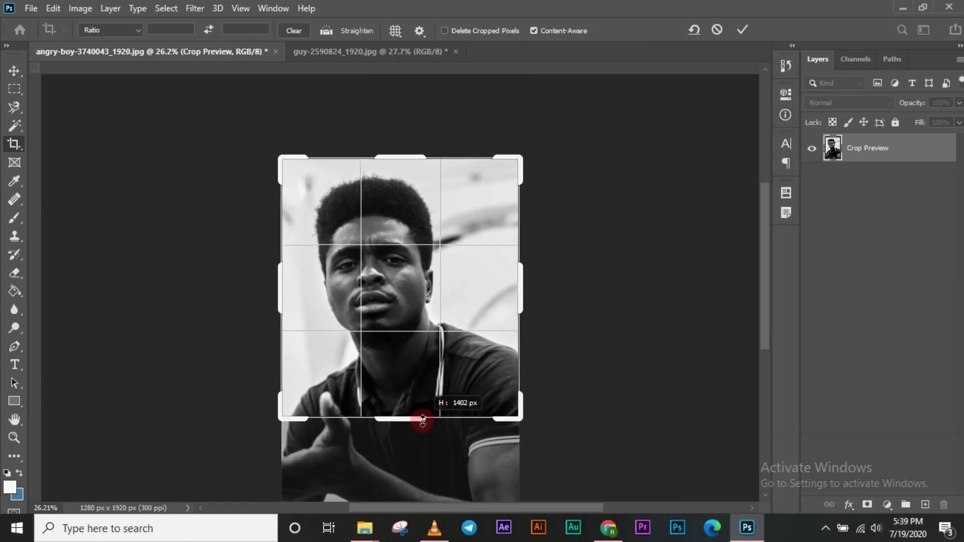
left_click_drag(422, 420, 409, 461)
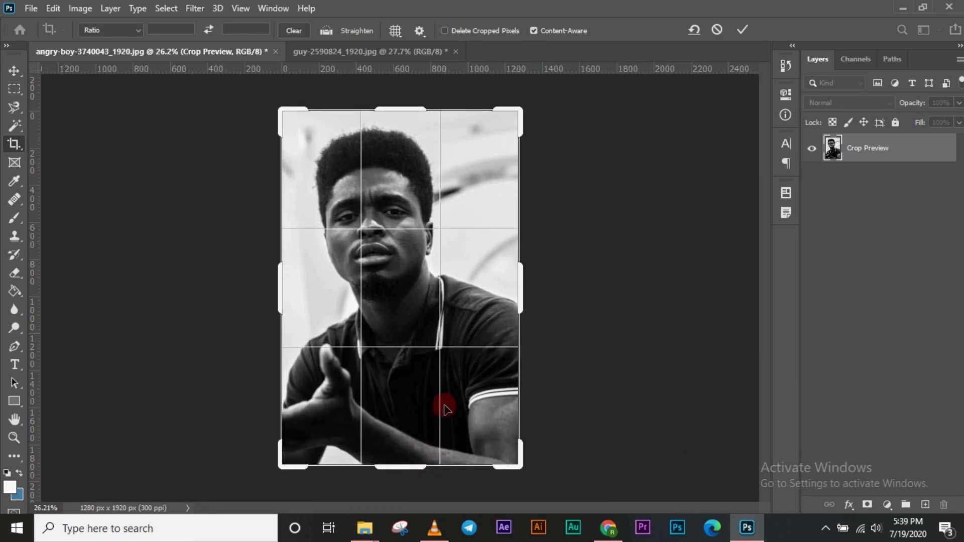
left_click(742, 31)
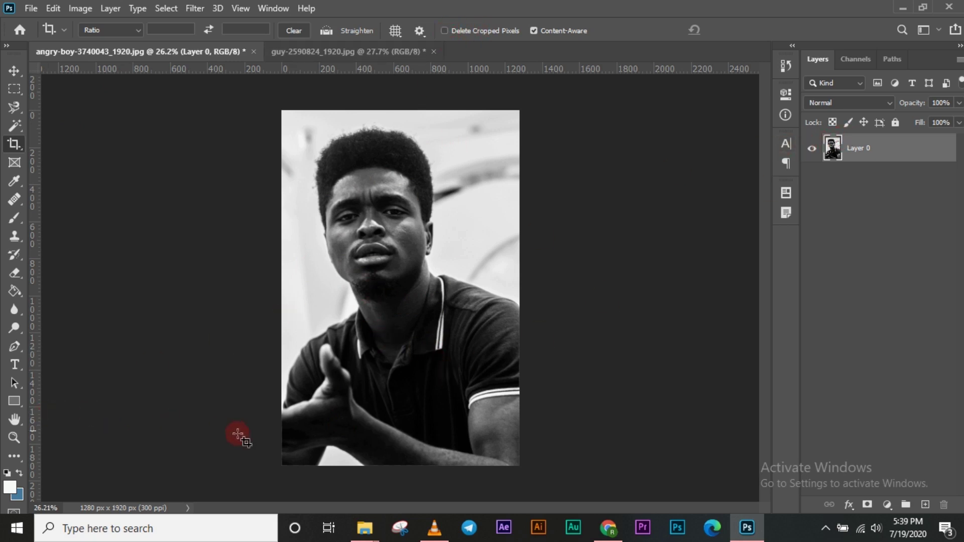
- Crop the portrait from its lower edge to about 1272 px high, keeping the full width, and commit the crop
left_click(13, 70)
left_click(14, 144)
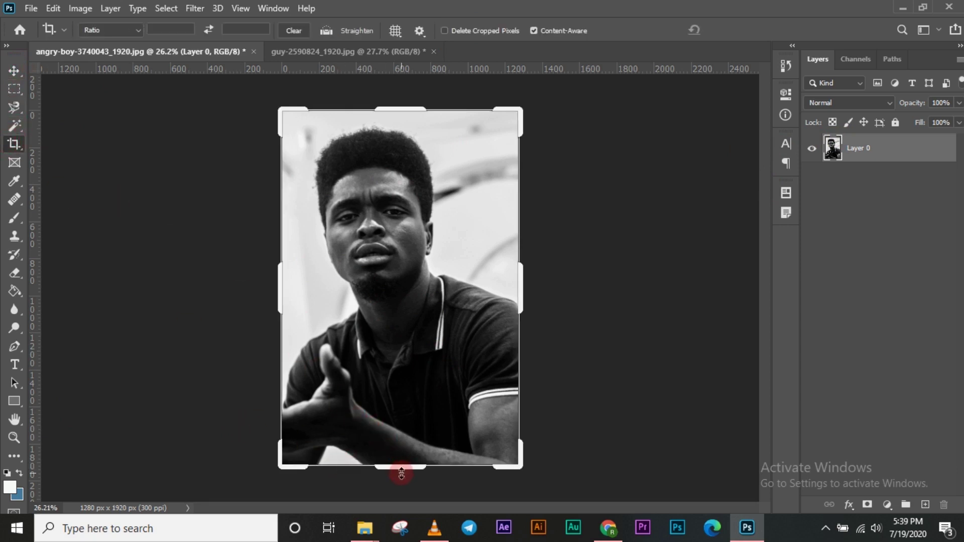
left_click_drag(401, 473, 405, 413)
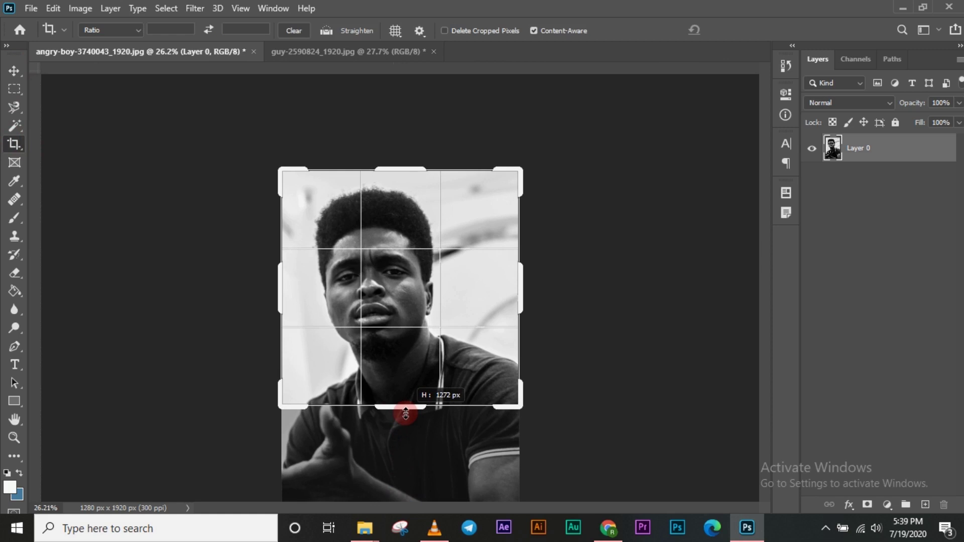
left_click(742, 29)
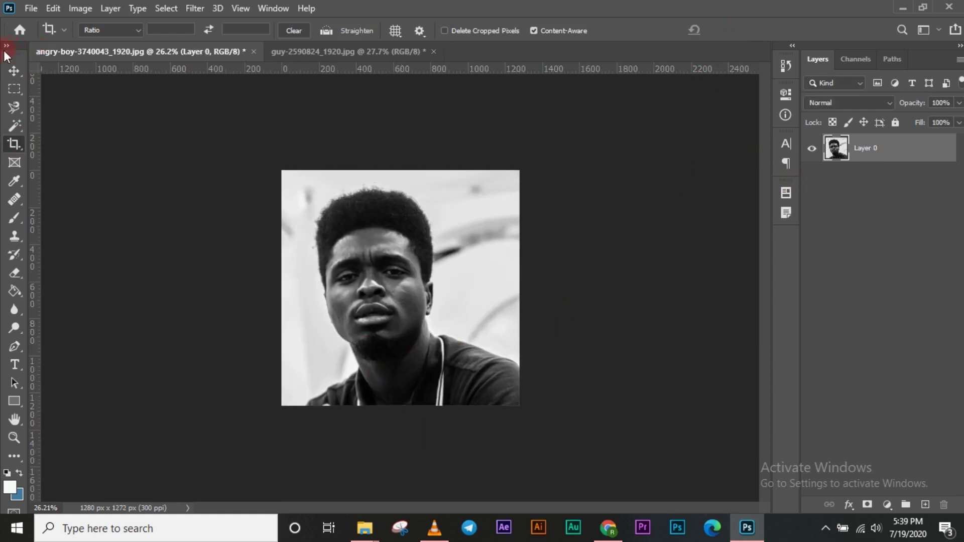
- Extend the crop frame downward to the portrait's full height of 1920 px with the Crop tool, and commit it
left_click(14, 144)
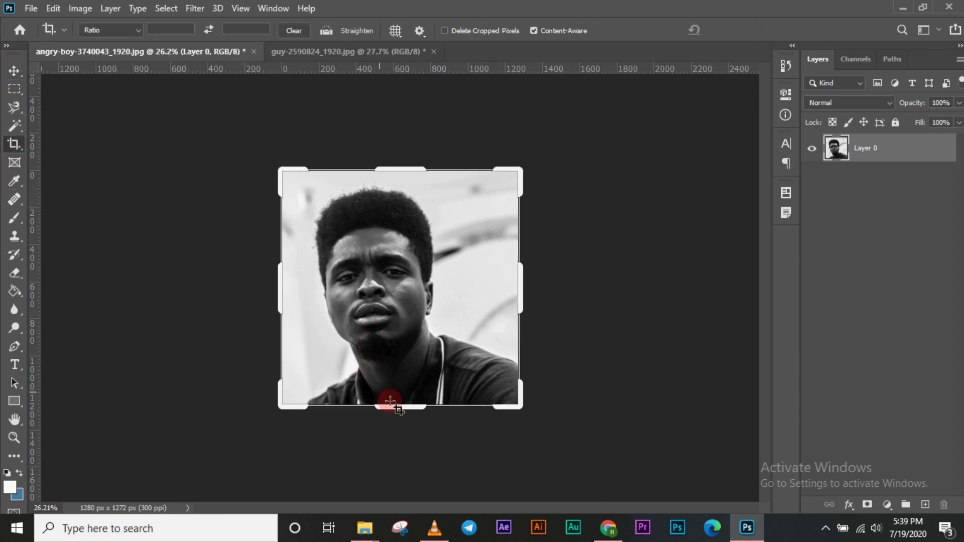
left_click_drag(400, 417, 409, 472)
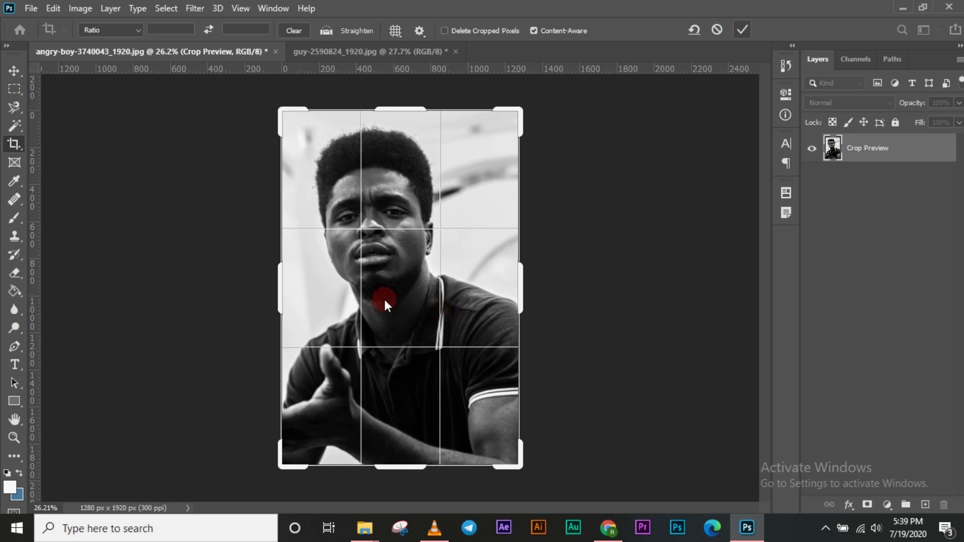
left_click(742, 29)
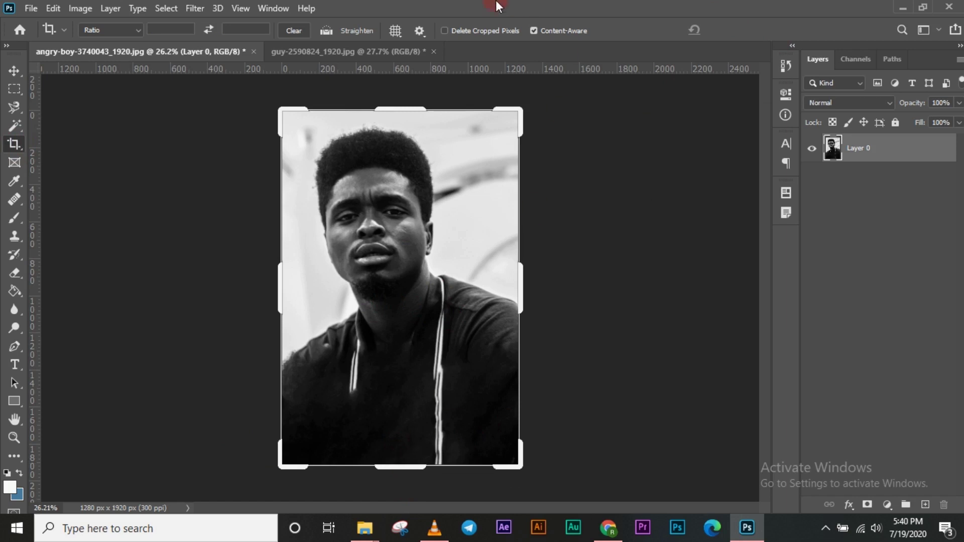
- Enable Delete Cropped Pixels, crop the portrait from its lower edge to about 1425 px high, and commit the crop
left_click(444, 30)
left_click_drag(392, 468, 409, 419)
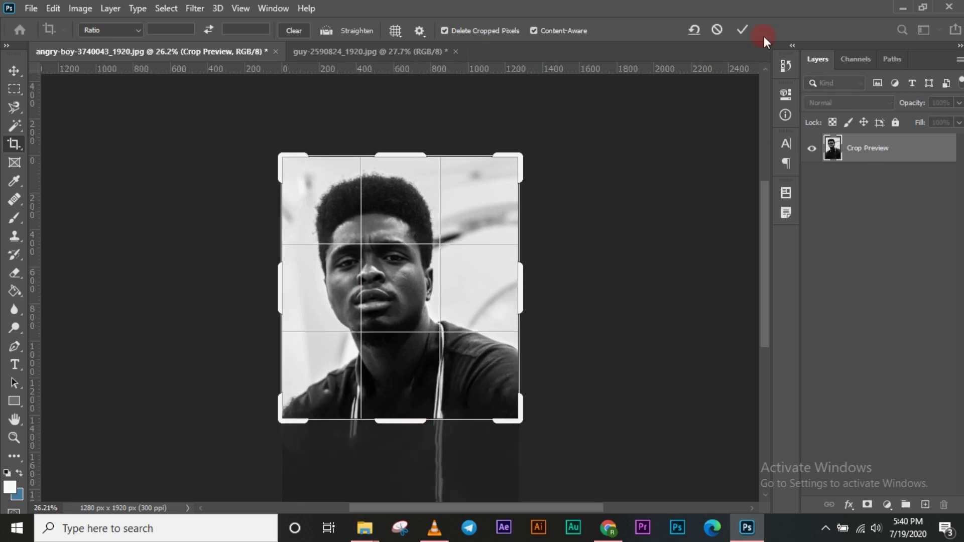
left_click(746, 28)
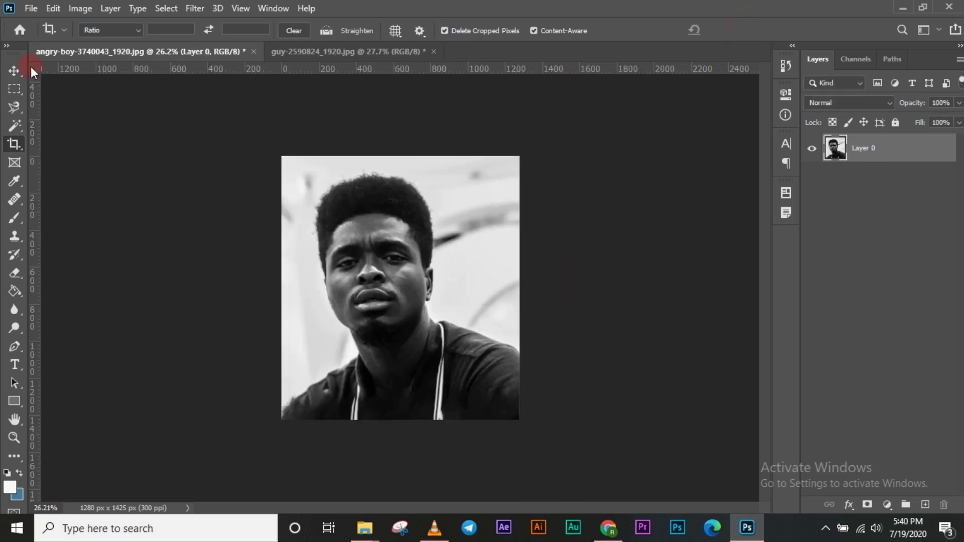
- Extend the canvas below the cropped portrait to about 2017 px high with the Content-Aware Crop tool, and commit it
key("c")
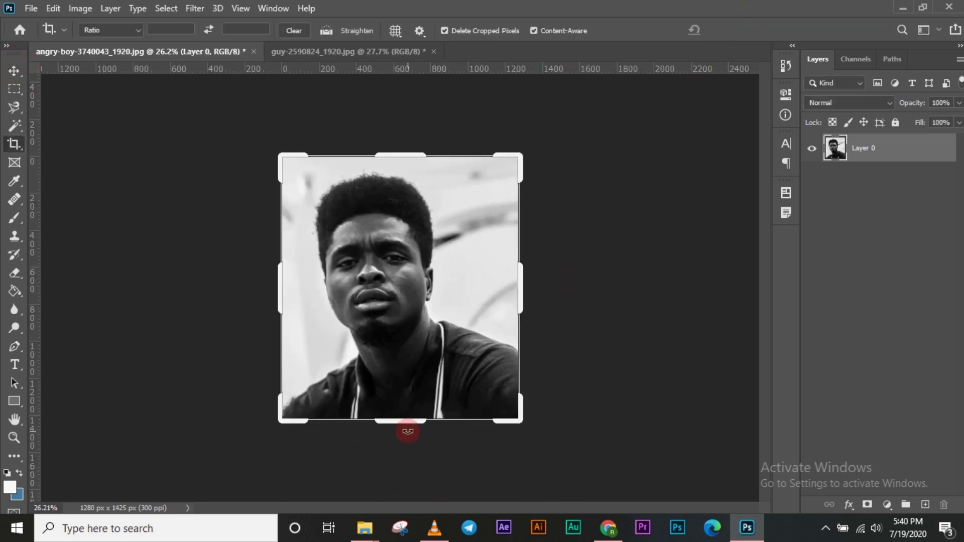
left_click_drag(405, 421, 412, 485)
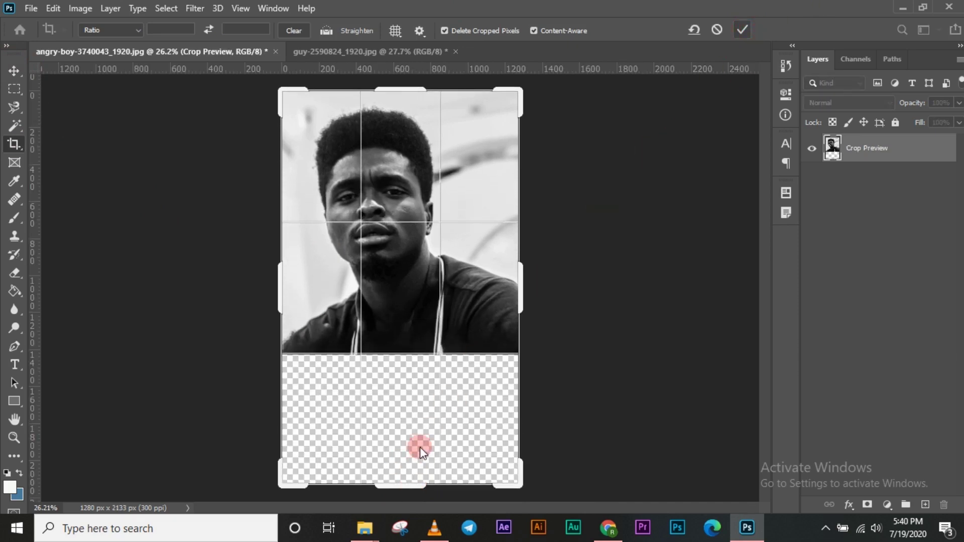
double_click(435, 397)
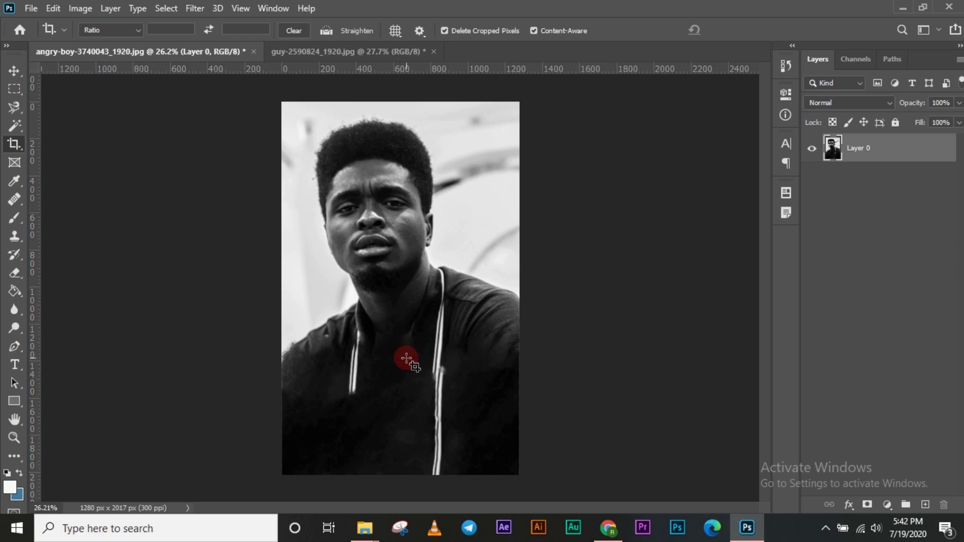
right_click(7, 146)
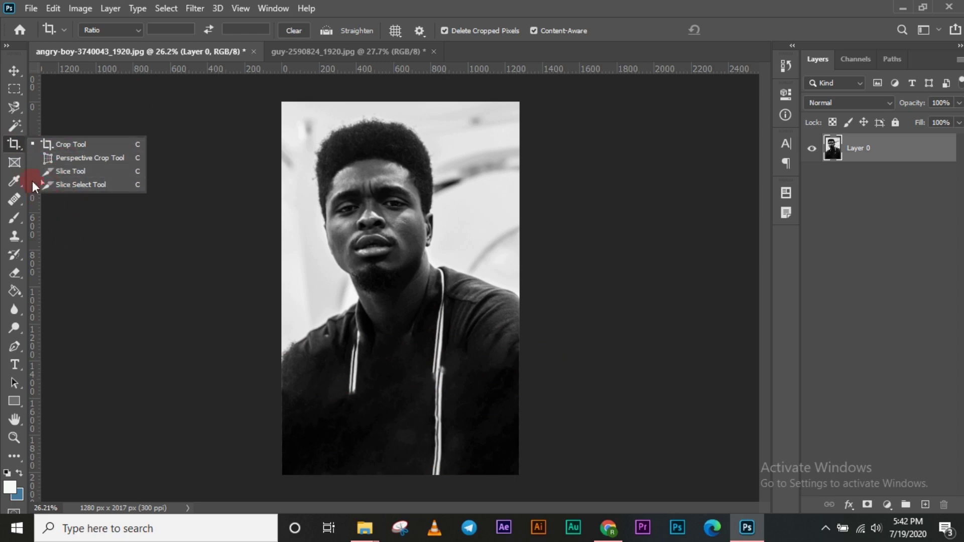
left_click(8, 147)
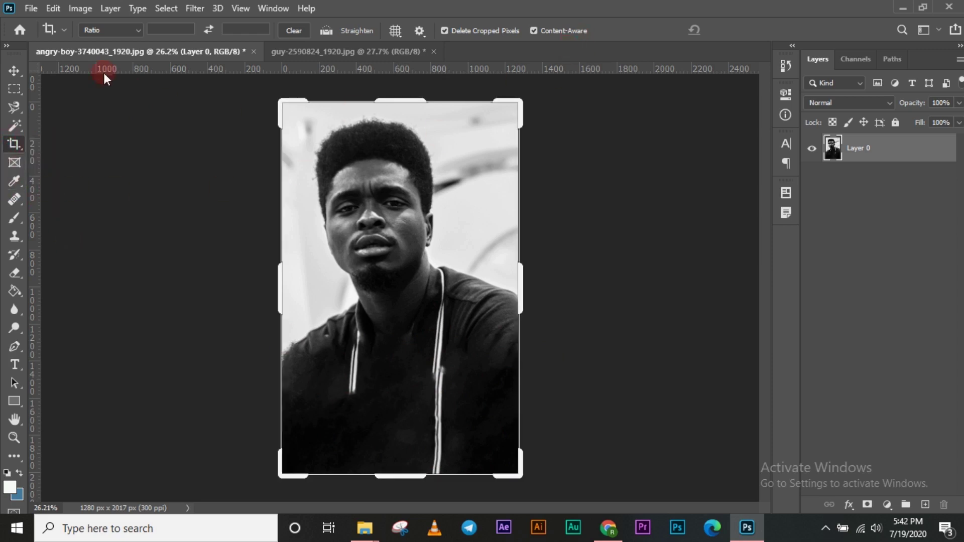
left_click(15, 70)
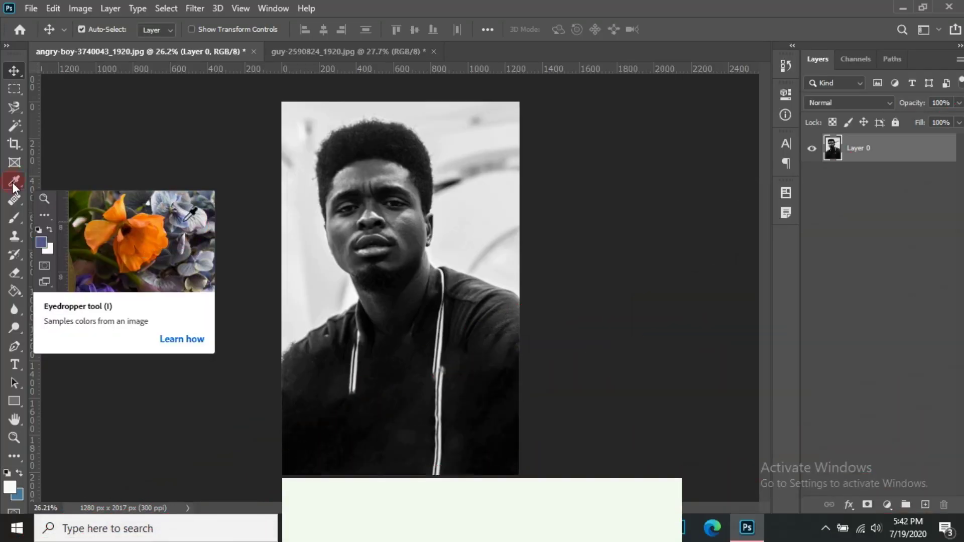
- Sample several foreground colors with the Eyedropper tool in guy-2590824_1920.jpg, ending with the pink-red of the painted wall
left_click(12, 182)
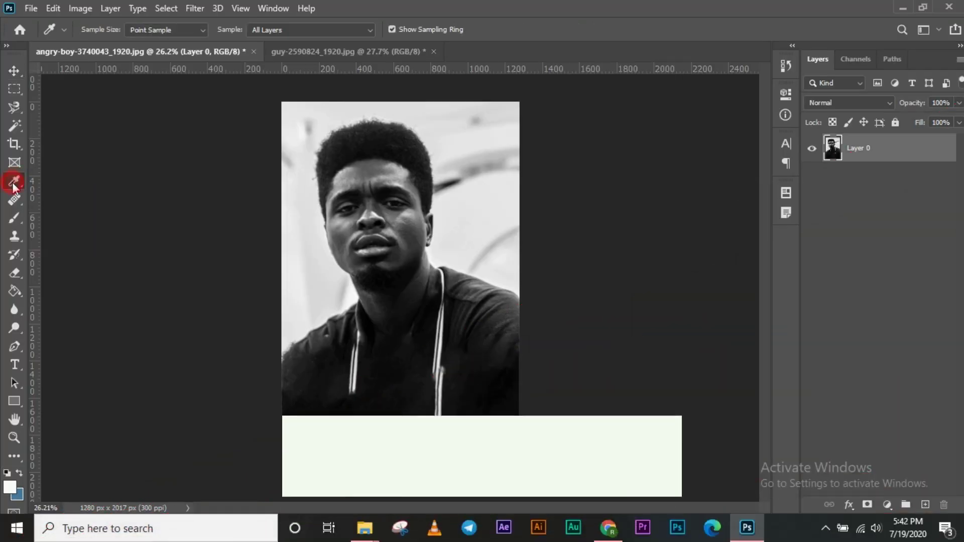
left_click(349, 52)
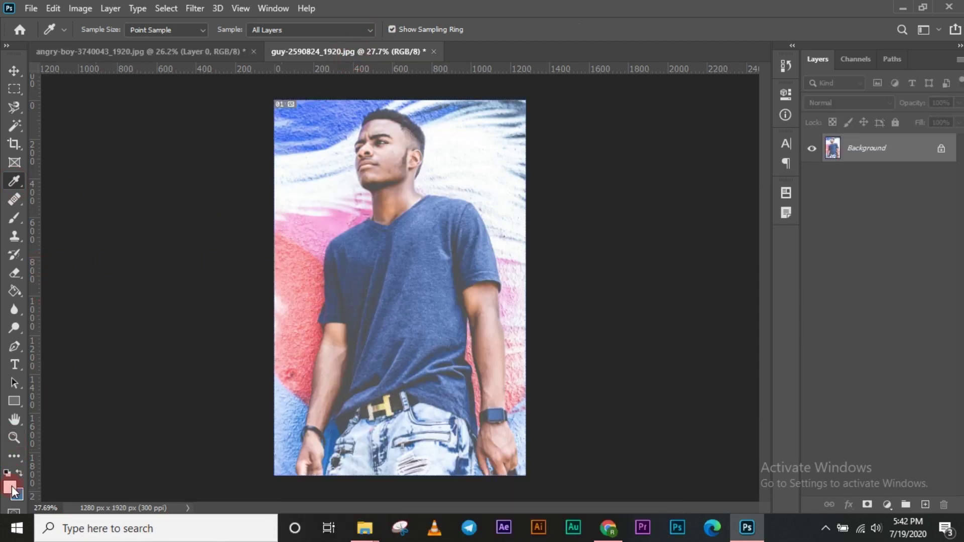
left_click(164, 199)
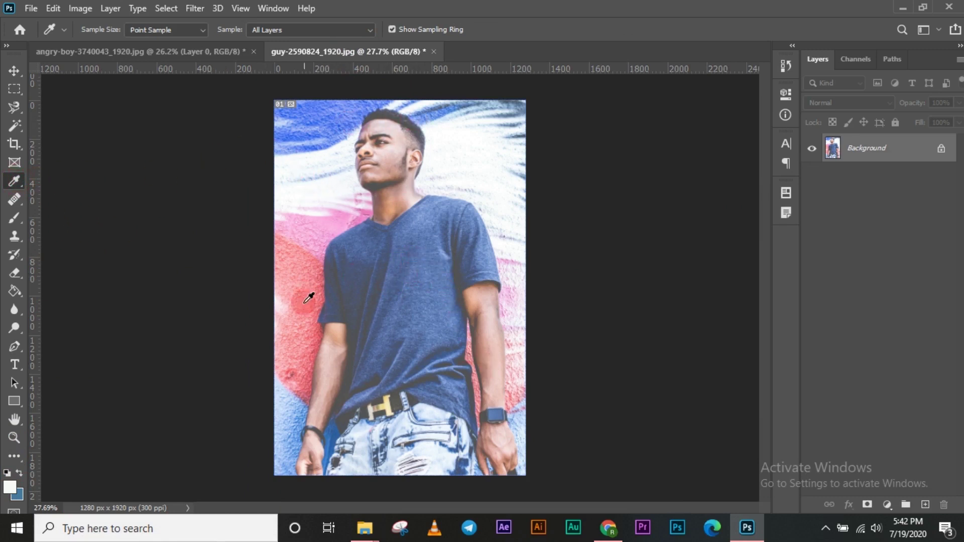
left_click(325, 289)
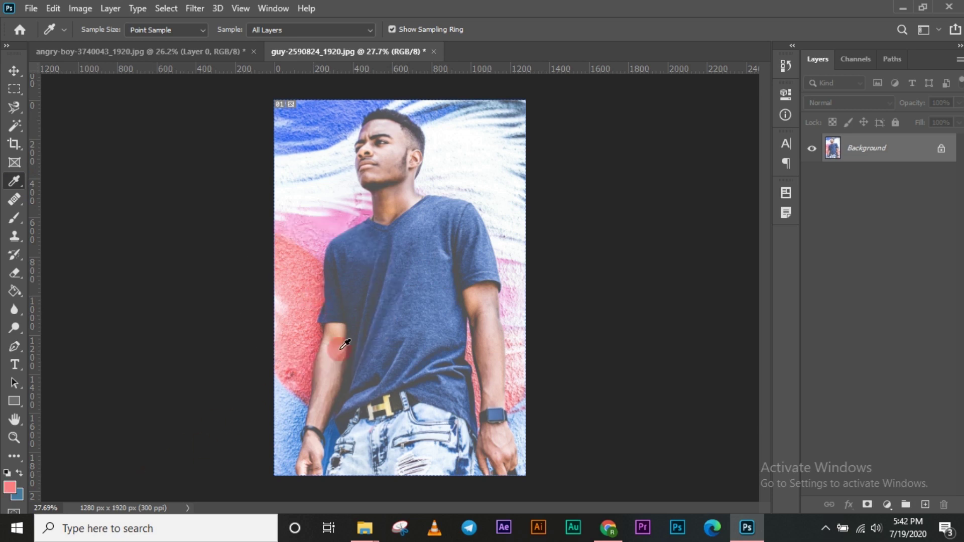
left_click(324, 295)
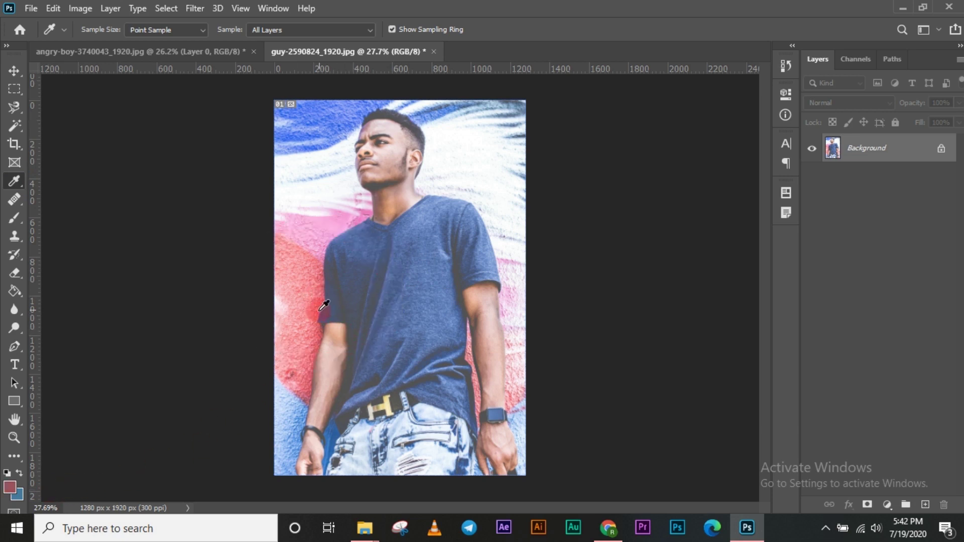
left_click(313, 335)
left_click(304, 273)
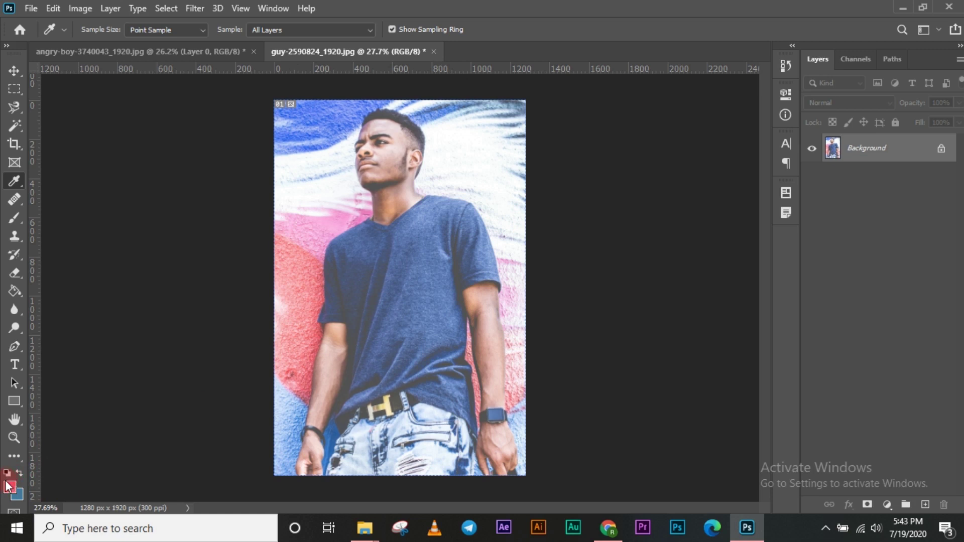
left_click(14, 236)
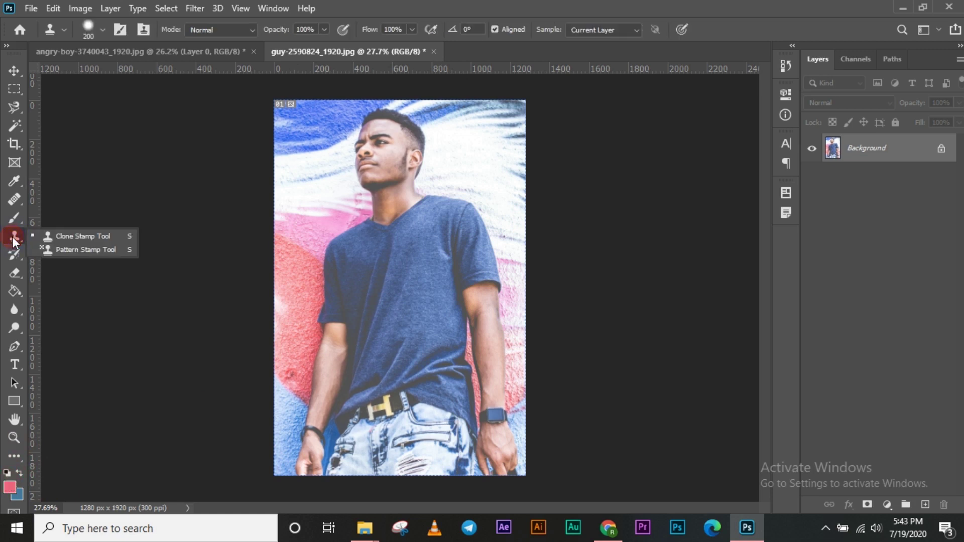
left_click(14, 259)
left_click(14, 273)
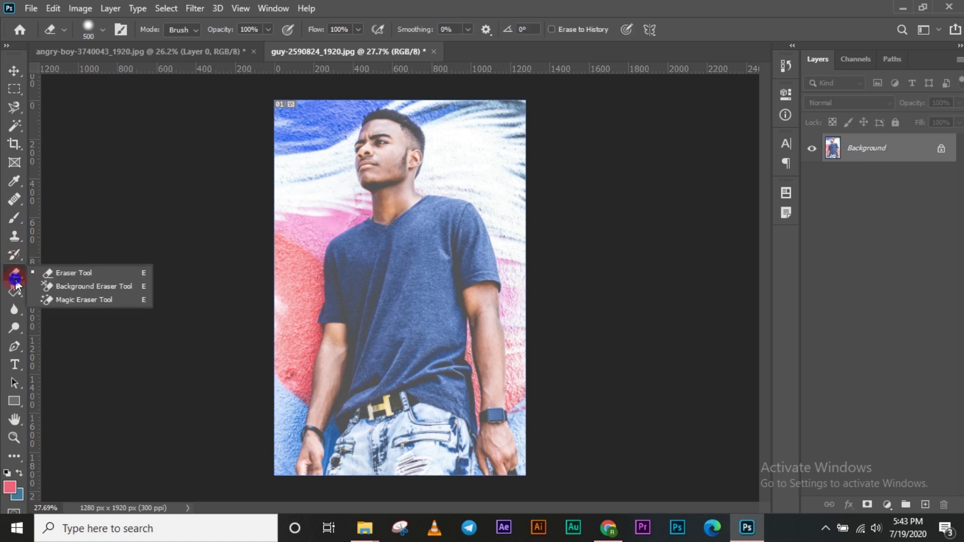
left_click(14, 308)
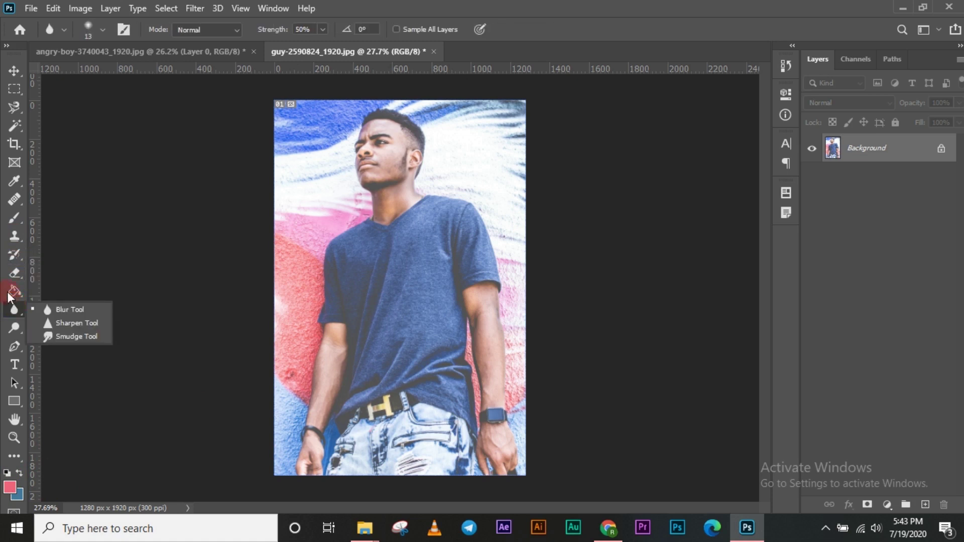
- Choose the Clone Stamp tool, switch to action-1838330_960_720.jpg, and set the brush size to 400 px
left_click(14, 239)
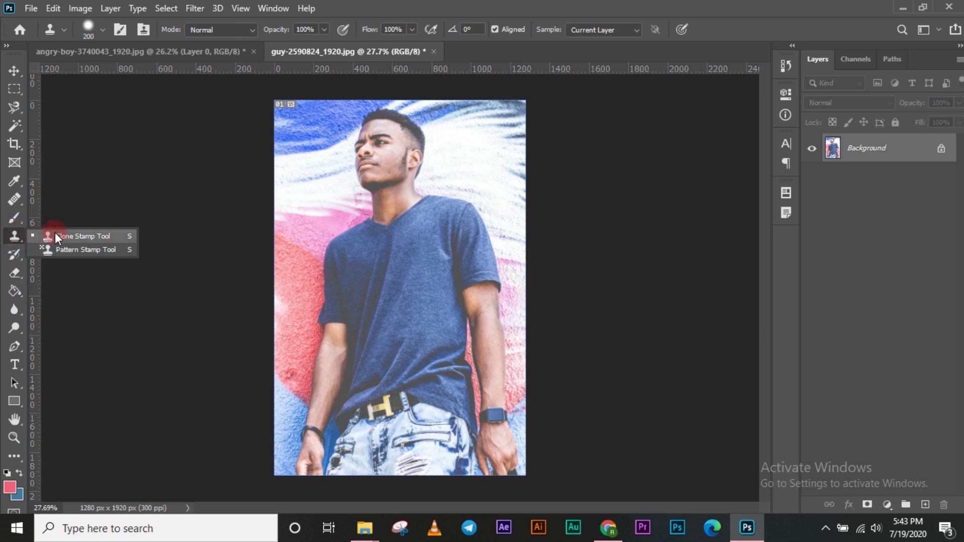
left_click(70, 236)
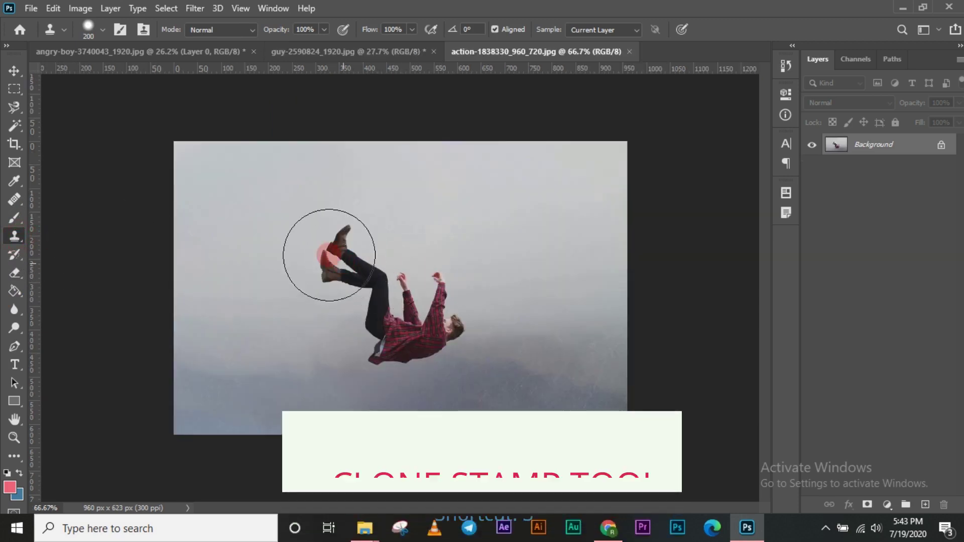
left_click(233, 192, "alt")
key("bracketright")
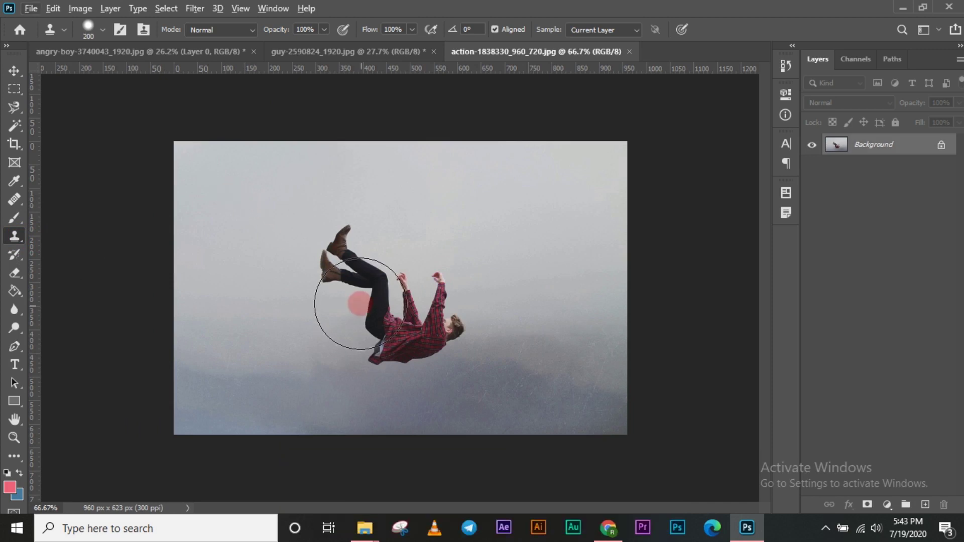
key("bracketright")
key("bracketright")
key("bracketright")
key("bracketleft")
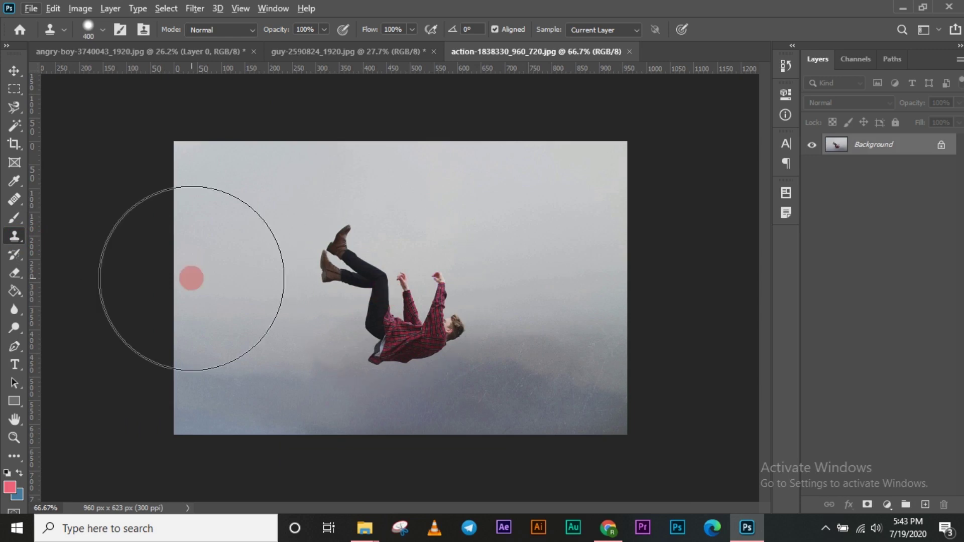
- Clone the falling man into the sky above and to the right of the original with the 400 px Clone Stamp
right_click(14, 235)
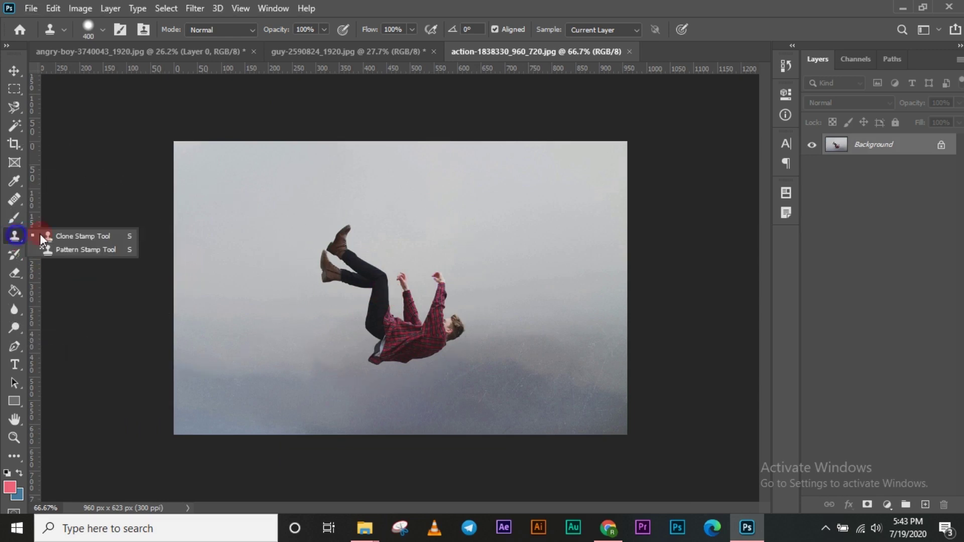
left_click(211, 280)
right_click(14, 236)
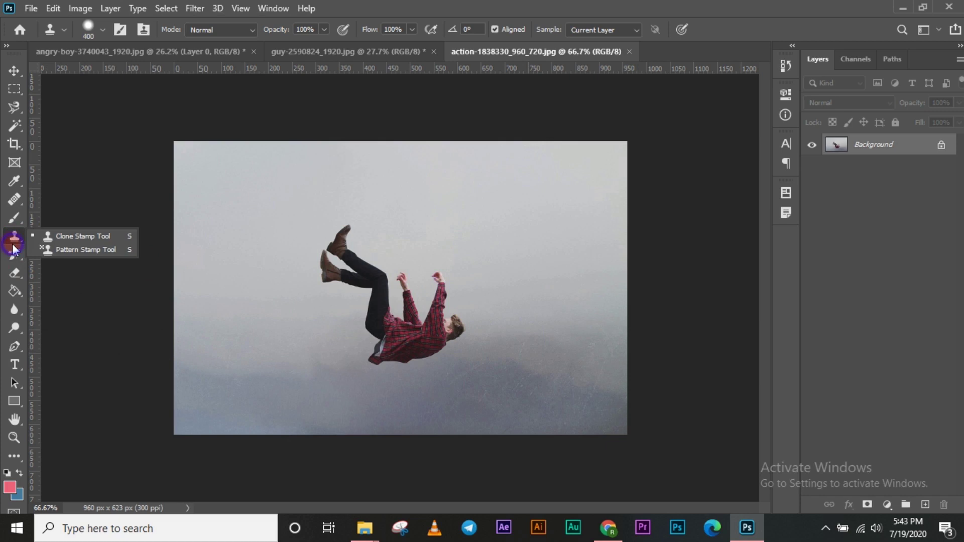
left_click(65, 238)
mouse_move(432, 324)
left_mouse_down()
mouse_move(398, 301)
mouse_move(318, 279)
mouse_move(376, 302)
mouse_move(390, 292)
left_mouse_up()
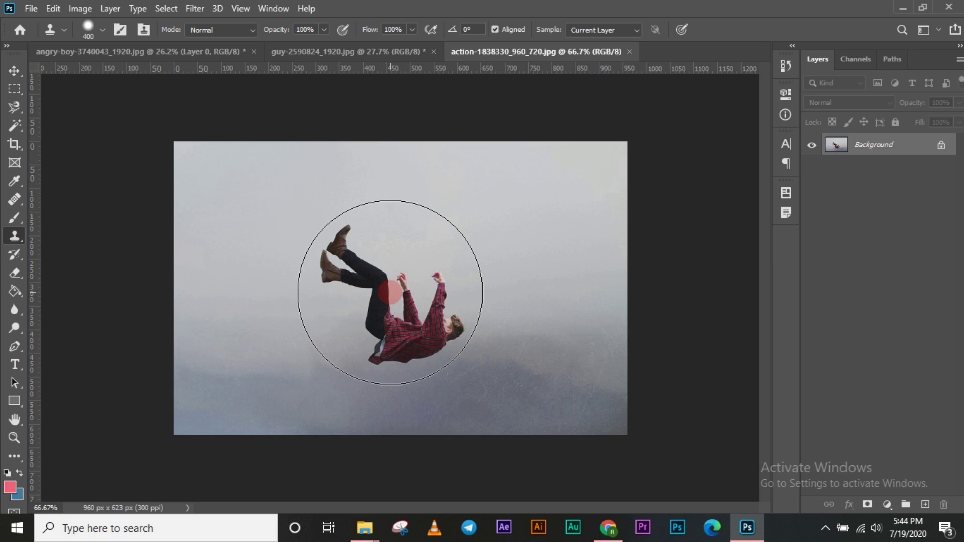
left_click(390, 293, "alt")
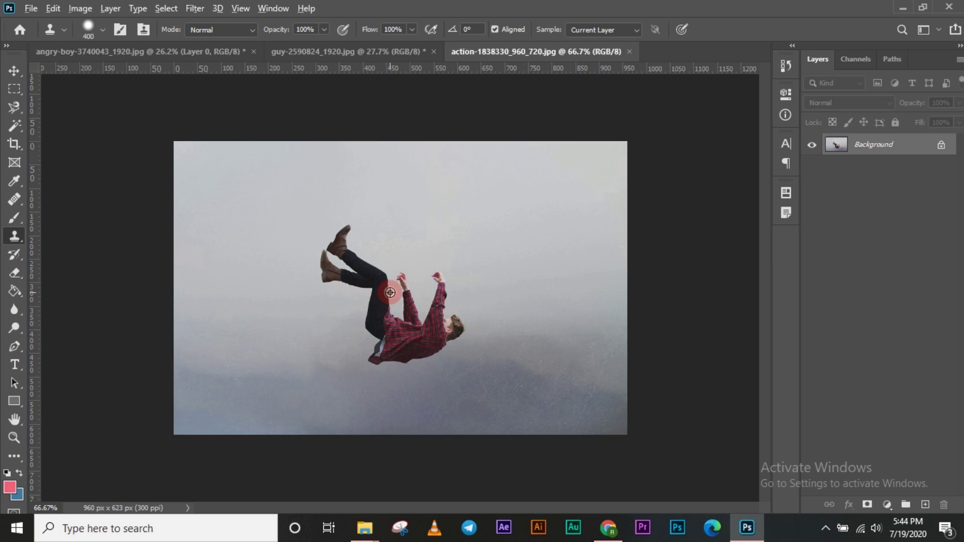
left_click(517, 228)
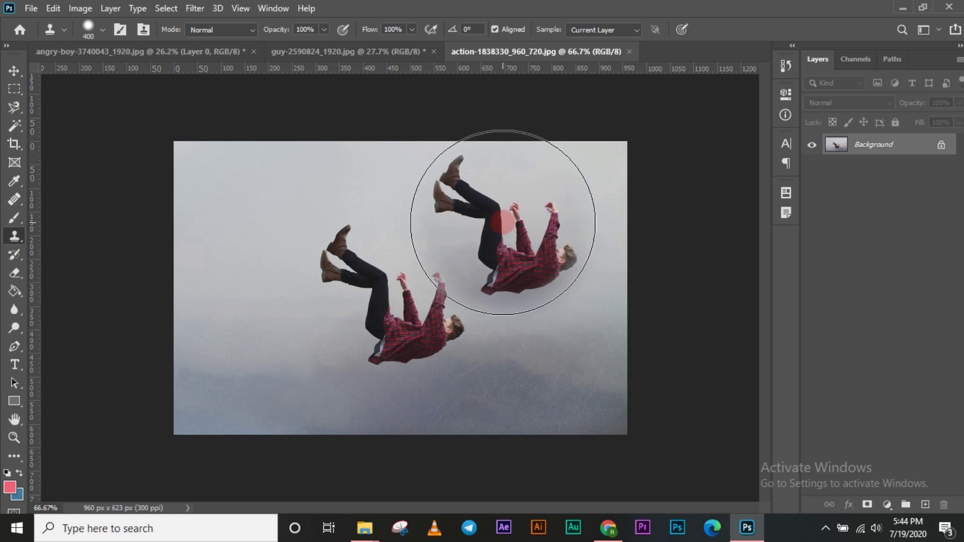
left_click(504, 222)
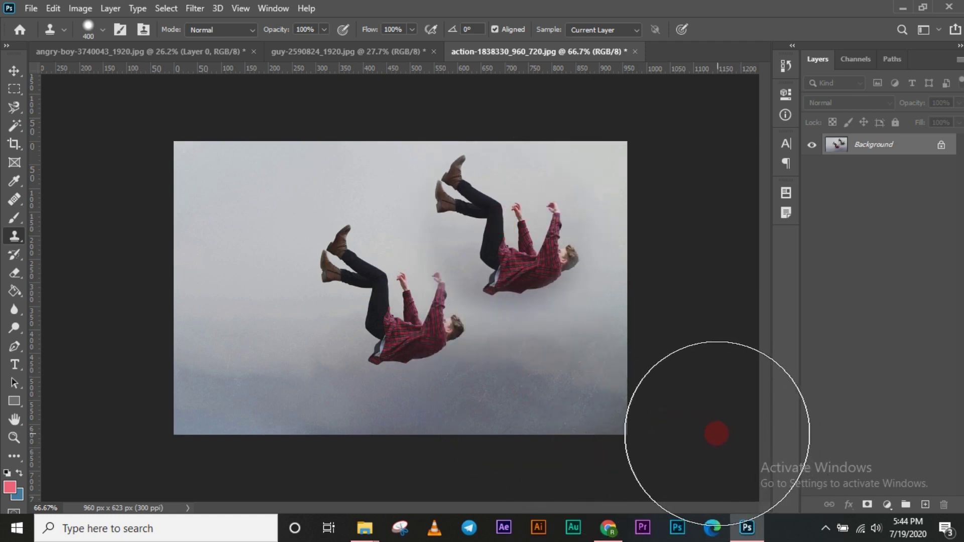
- Choose the standard Eraser tool and reduce its brush size to 200 px
left_click(14, 272)
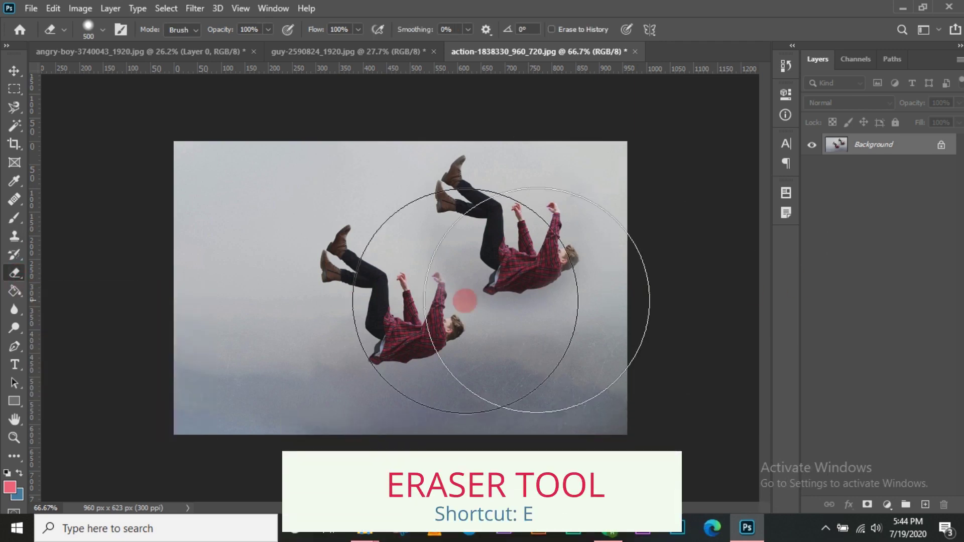
right_click(8, 273)
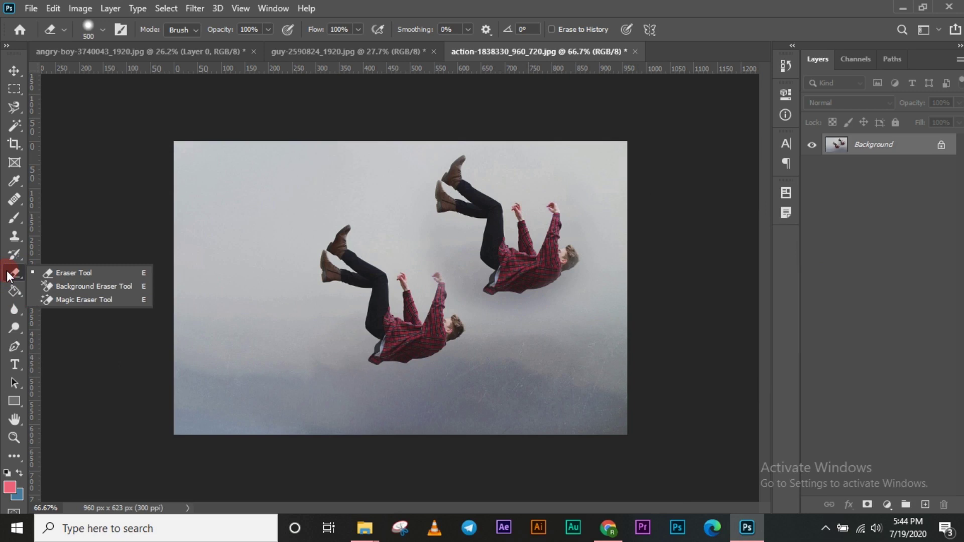
left_click(59, 275)
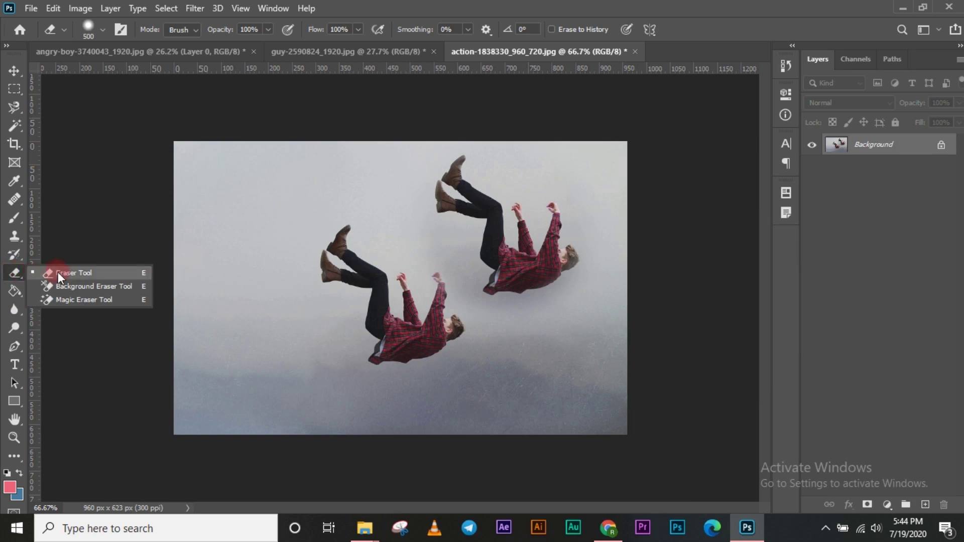
key("bracketleft")
key("bracketleft")
key("bracketleft")
key("bracketleft")
key("bracketleft")
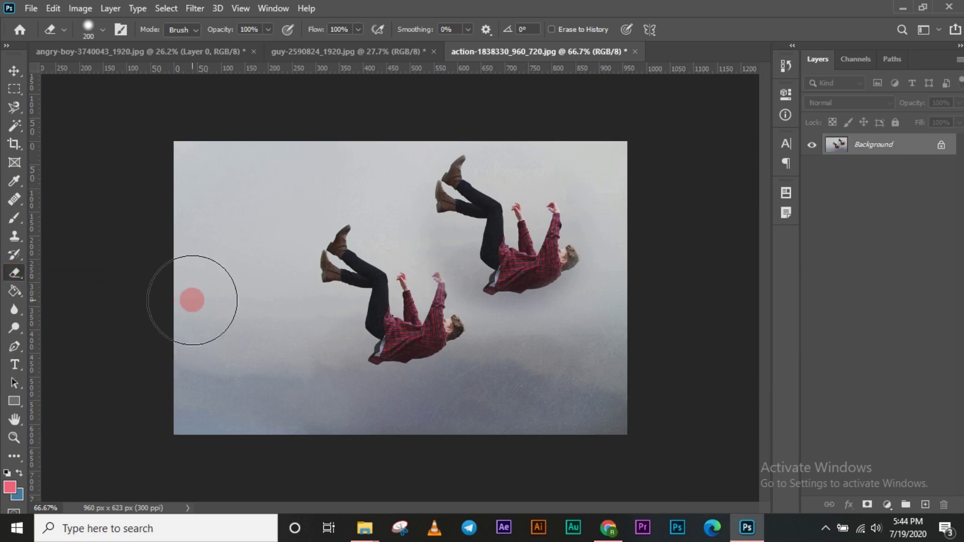
- Try an erasing stroke between the two falling figures with a 300 px Eraser, and undo it
key("bracketright")
key("bracketright")
key("bracketright")
key("bracketright")
key("bracketright")
mouse_move(341, 309)
left_mouse_down()
mouse_move(354, 279)
mouse_move(489, 269)
mouse_move(549, 244)
mouse_move(486, 250)
left_mouse_up()
key("ctrl+z")
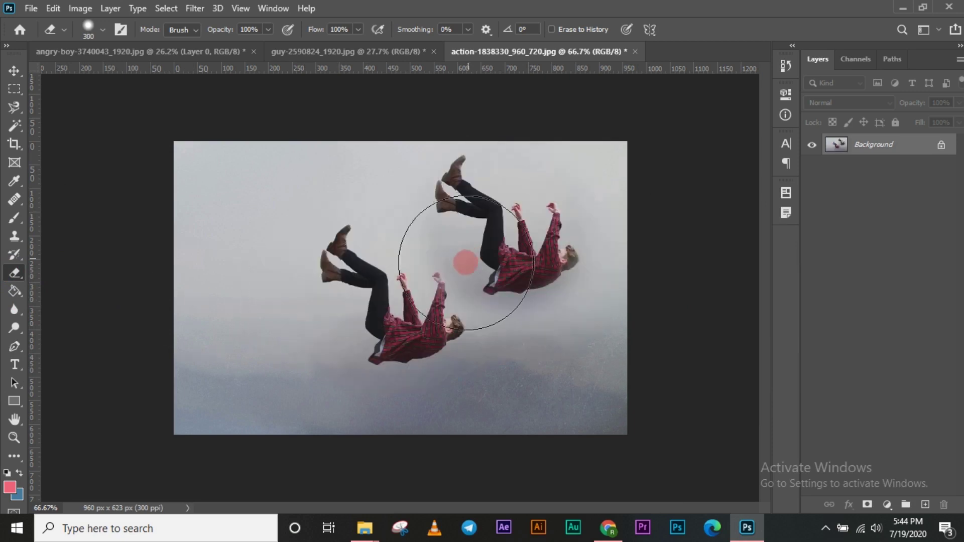
- Swap the foreground and background colours, choose the standard Eraser tool, and reduce its brush size to 80 px
key("x")
right_click(11, 274)
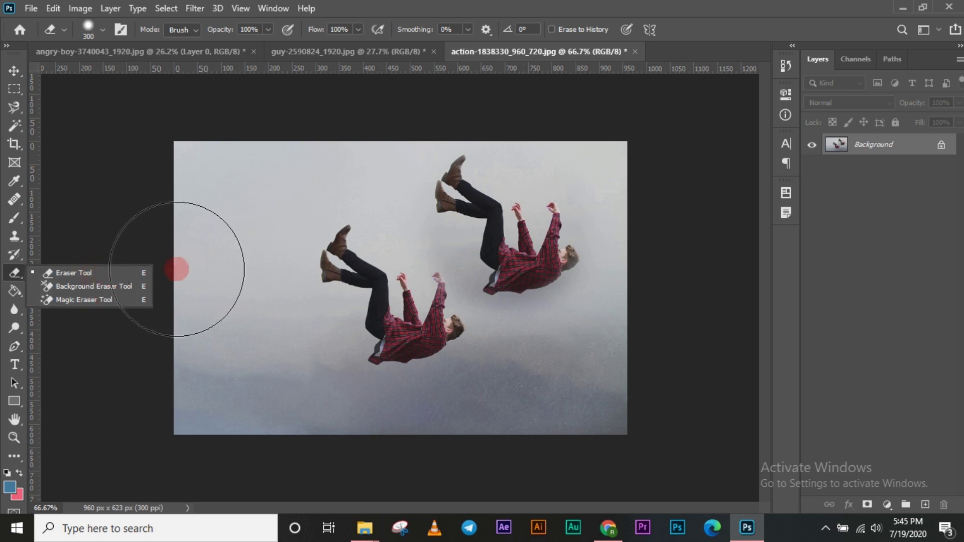
left_click(114, 275)
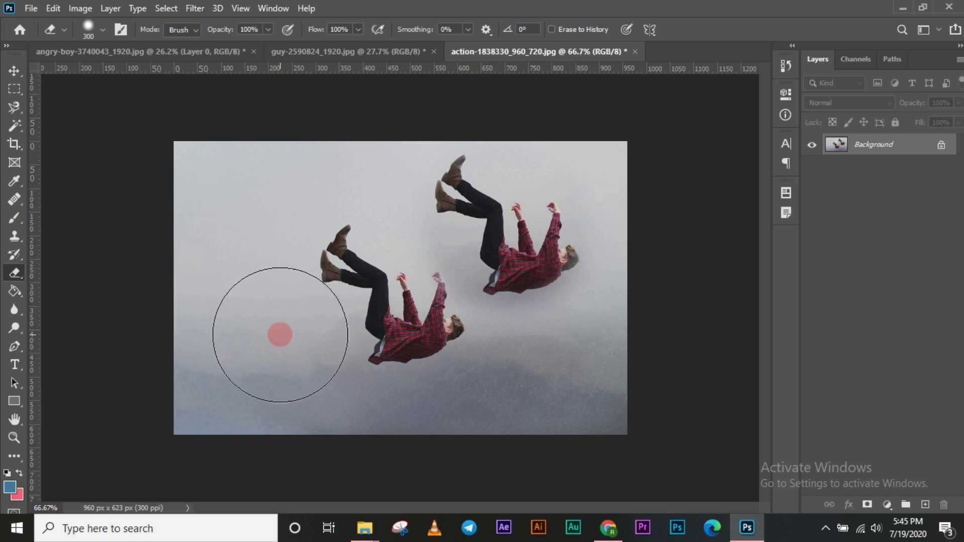
key("bracketleft")
key("bracketleft")
key("bracketleft")
key("bracketleft")
key("bracketleft")
key("bracketleft")
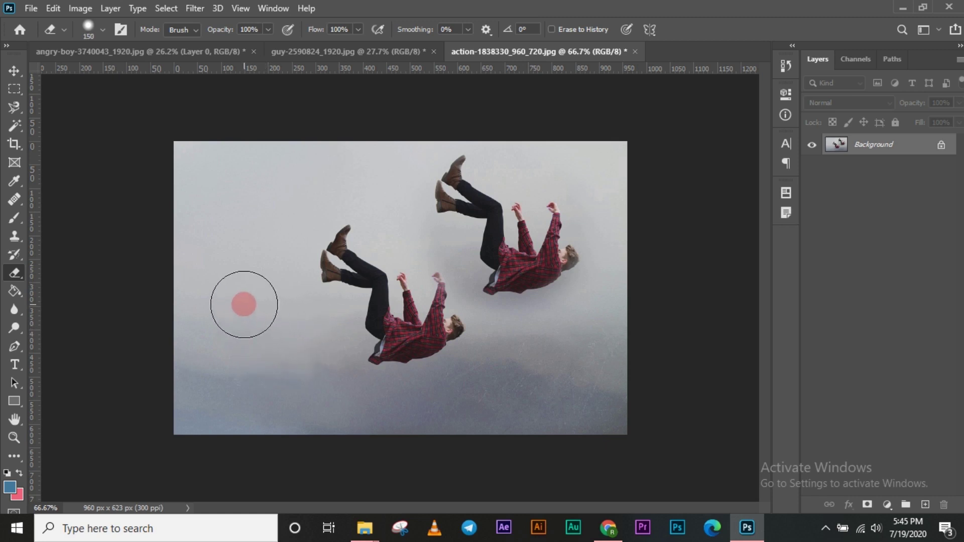
key("bracketleft")
key("bracketleft")
- Try two vertical 80 px Eraser strokes in the empty sky beside the lower falling figure, and undo them
mouse_move(230, 292)
left_mouse_down()
mouse_move(224, 267)
mouse_move(214, 366)
mouse_move(221, 269)
mouse_move(218, 324)
left_mouse_up()
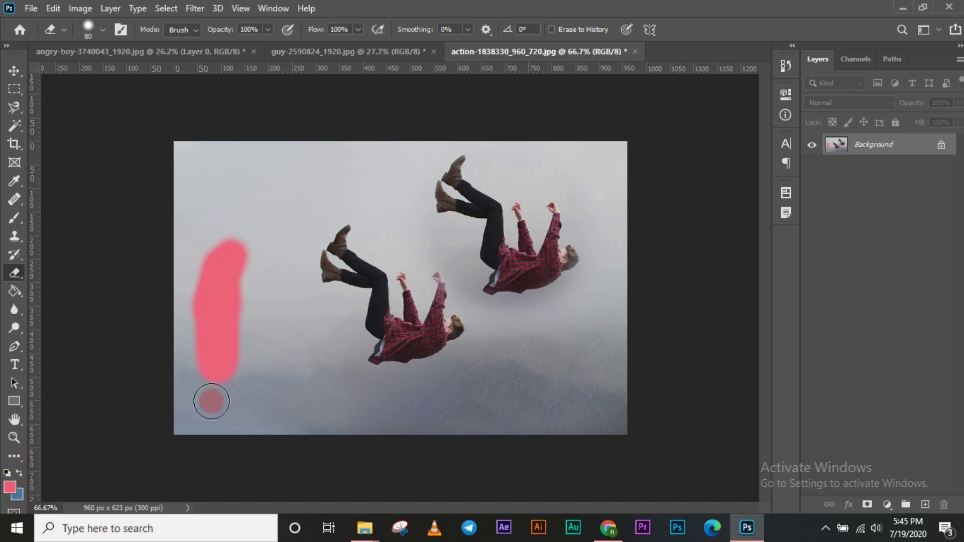
left_click_drag(312, 325, 301, 409)
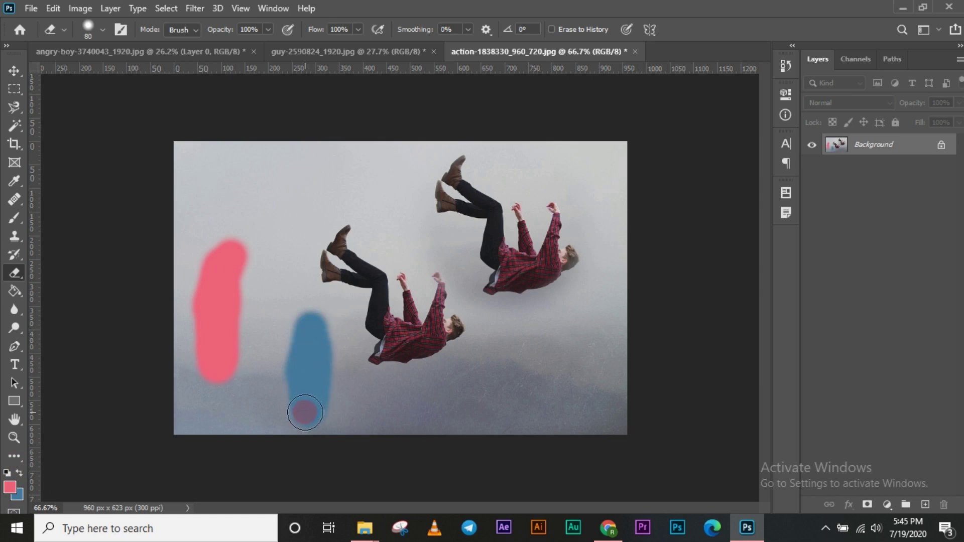
key("ctrl+z")
key("ctrl+z")
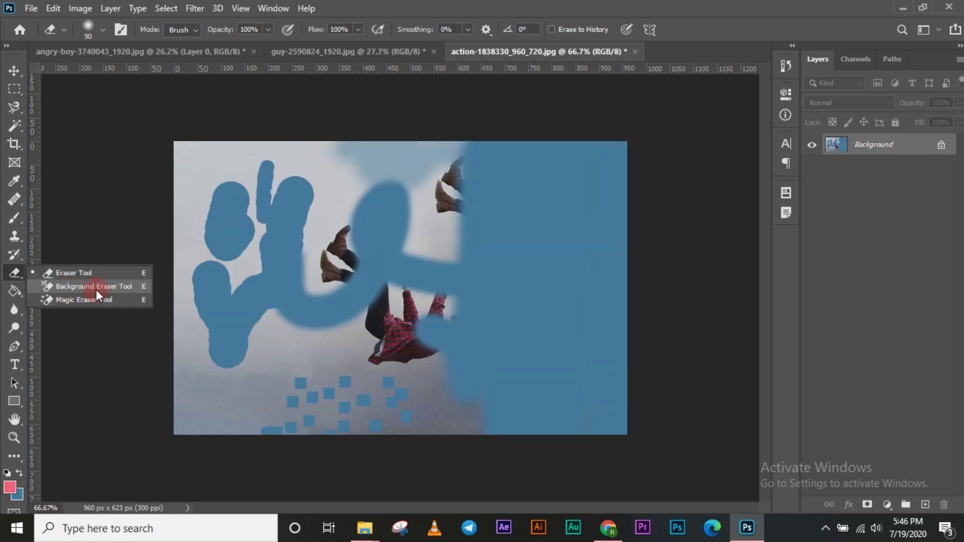
- Choose the Background Eraser tool, switch to guy-2590824_1920.jpg, and set the brush size to 400 px
left_click(96, 286)
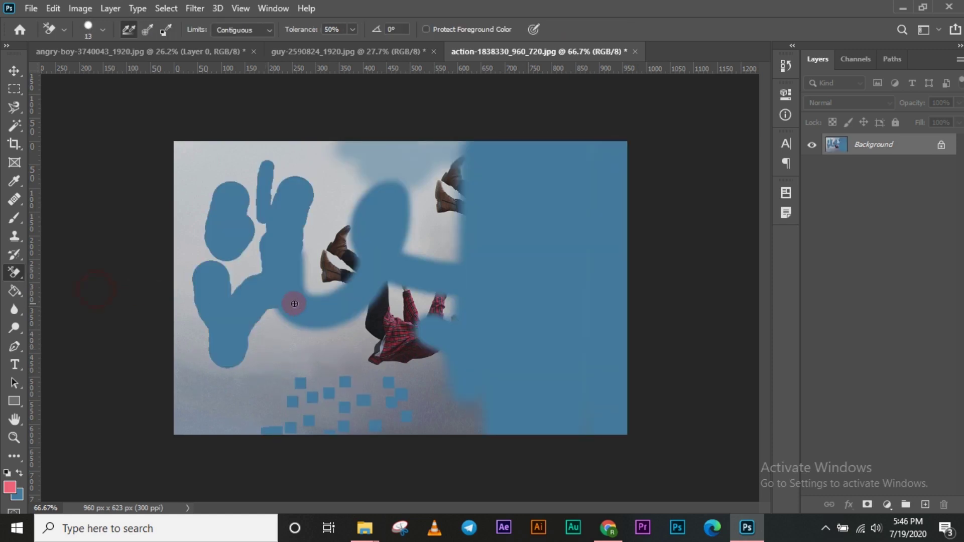
left_click(343, 52)
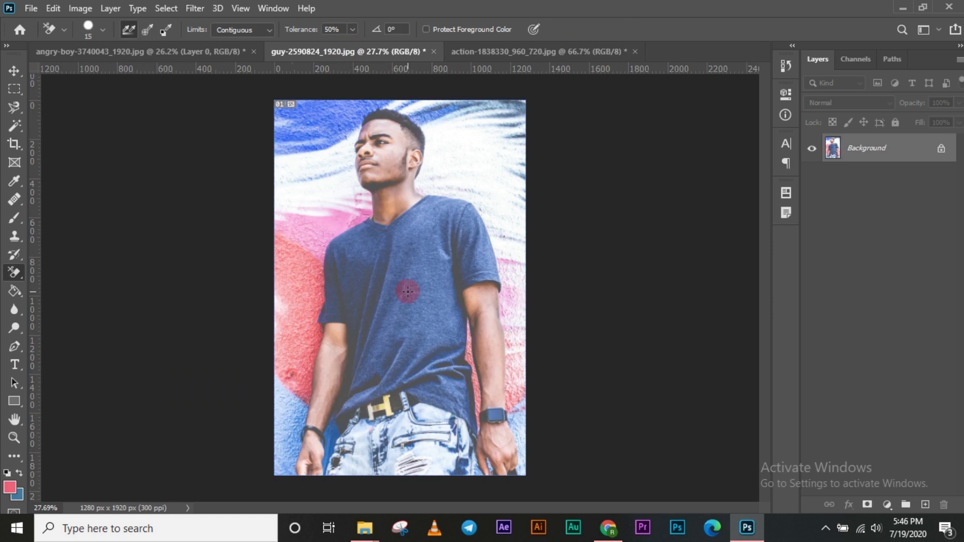
key("bracketright")
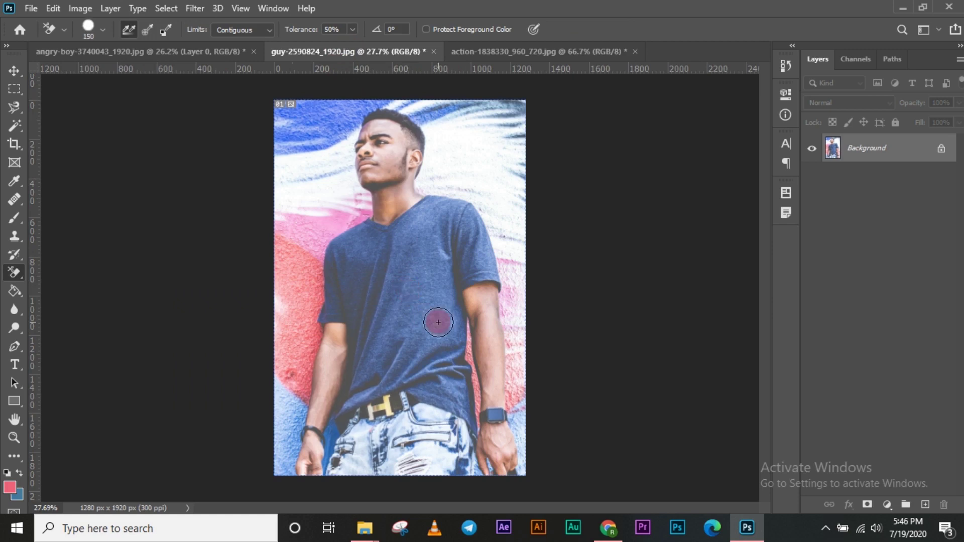
key("bracketright")
key("bracketright")
key("bracketright")
key("bracketright")
key("bracketright")
- Erase across the man's jeans, shirt hem and forearm with the 400 px Background Eraser
mouse_move(436, 351)
left_mouse_down()
mouse_move(496, 347)
mouse_move(335, 441)
mouse_move(418, 400)
mouse_move(350, 470)
mouse_move(497, 346)
mouse_move(400, 425)
mouse_move(346, 447)
mouse_move(404, 367)
mouse_move(419, 392)
mouse_move(414, 386)
mouse_move(480, 362)
mouse_move(365, 456)
mouse_move(421, 416)
mouse_move(428, 392)
mouse_move(369, 435)
mouse_move(436, 396)
mouse_move(427, 347)
mouse_move(474, 403)
mouse_move(405, 429)
mouse_move(458, 394)
left_mouse_up()
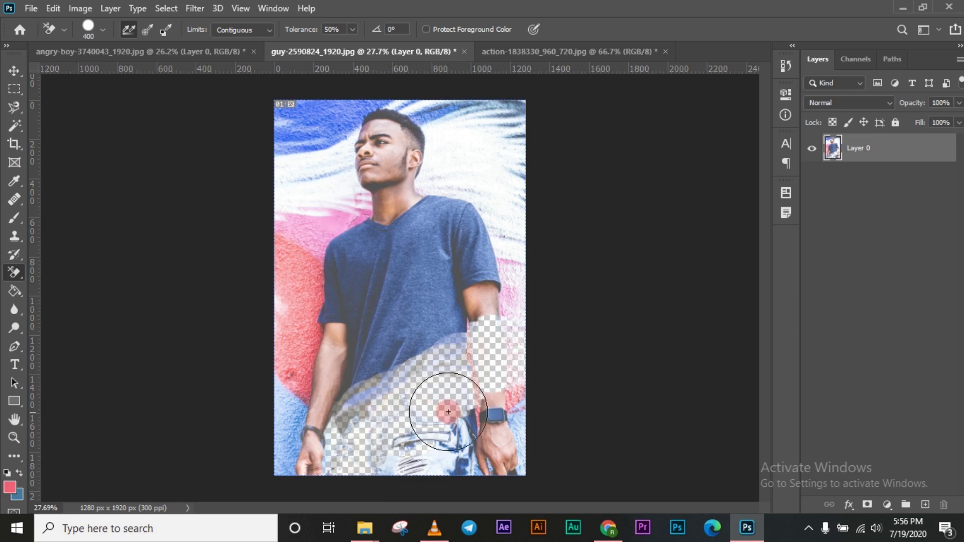
left_click_drag(441, 398, 459, 419)
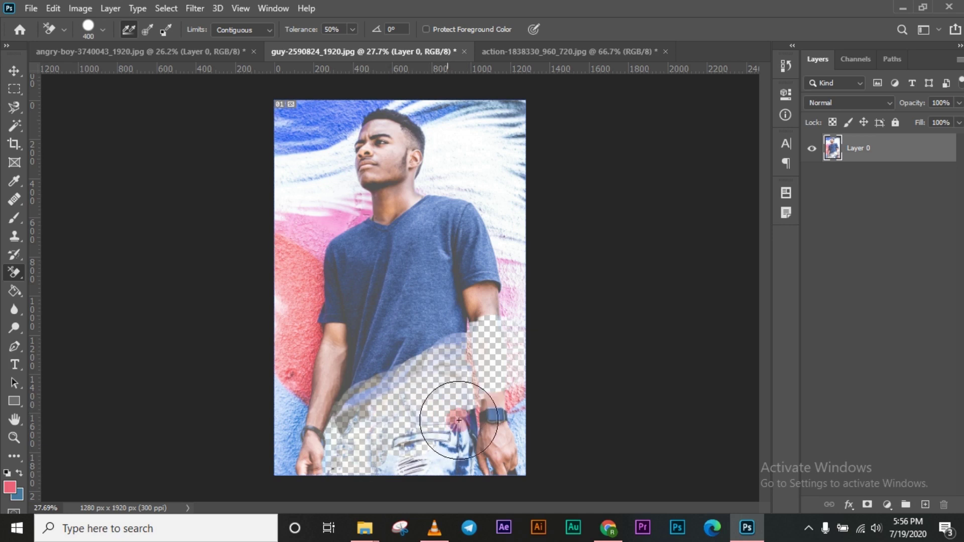
- Remove the white, red and blue wall areas around the man with the Magic Eraser at tolerance 100
right_click(14, 272)
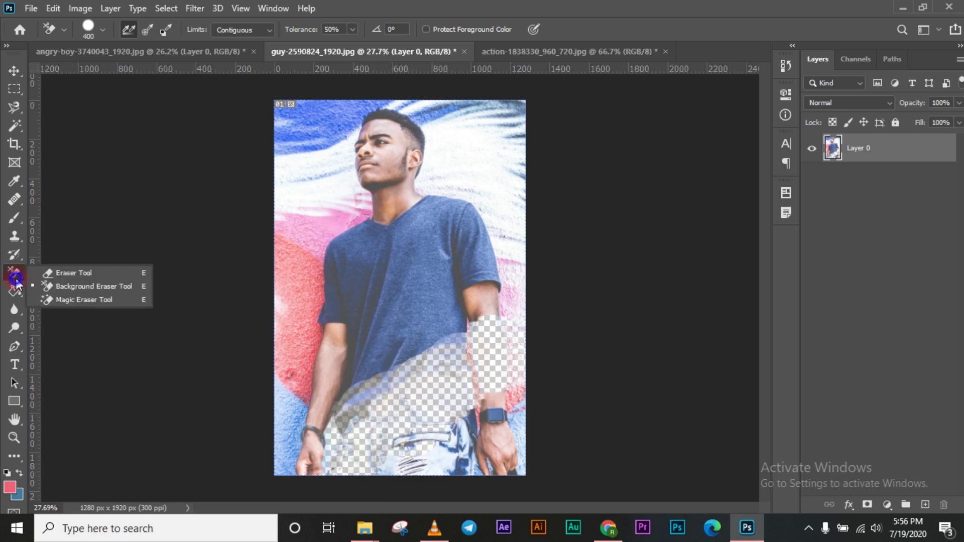
left_click(82, 300)
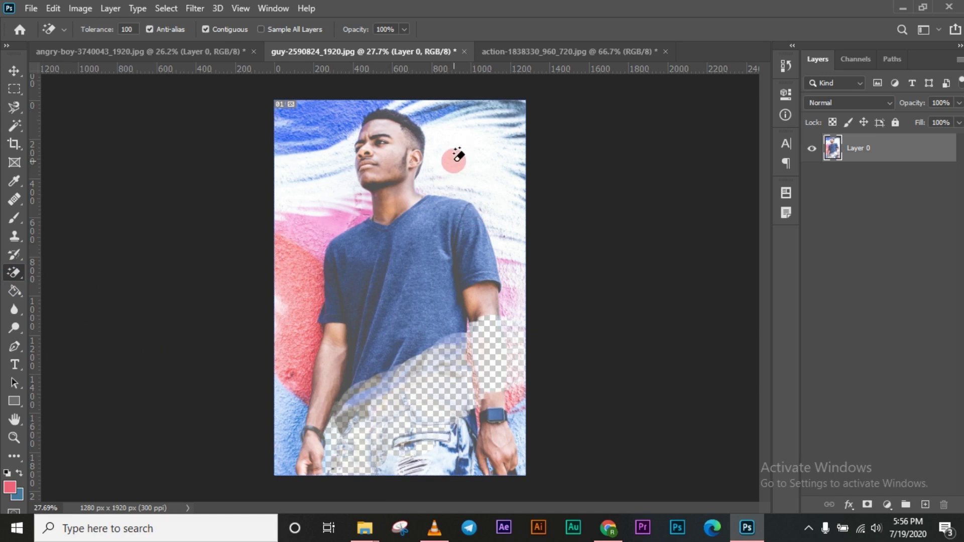
left_click(454, 161)
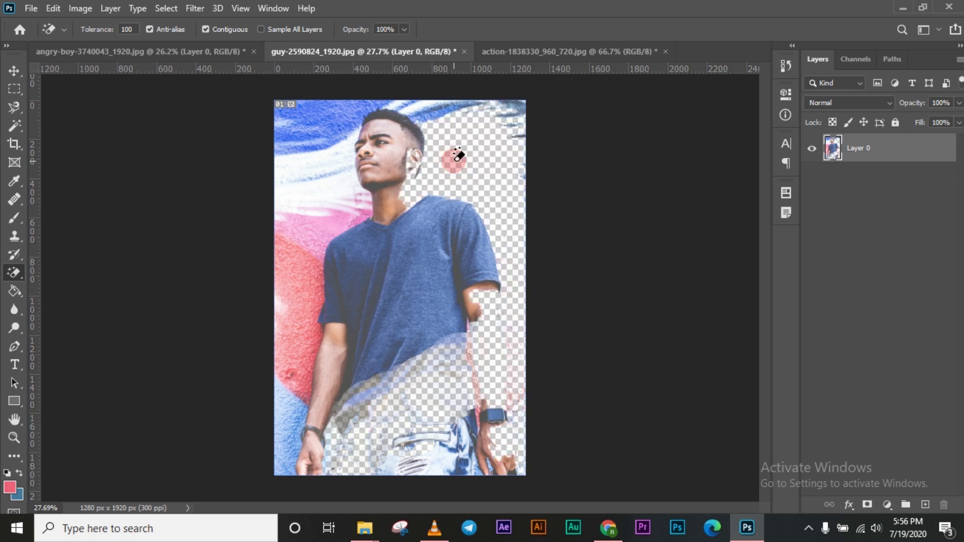
left_click(321, 164)
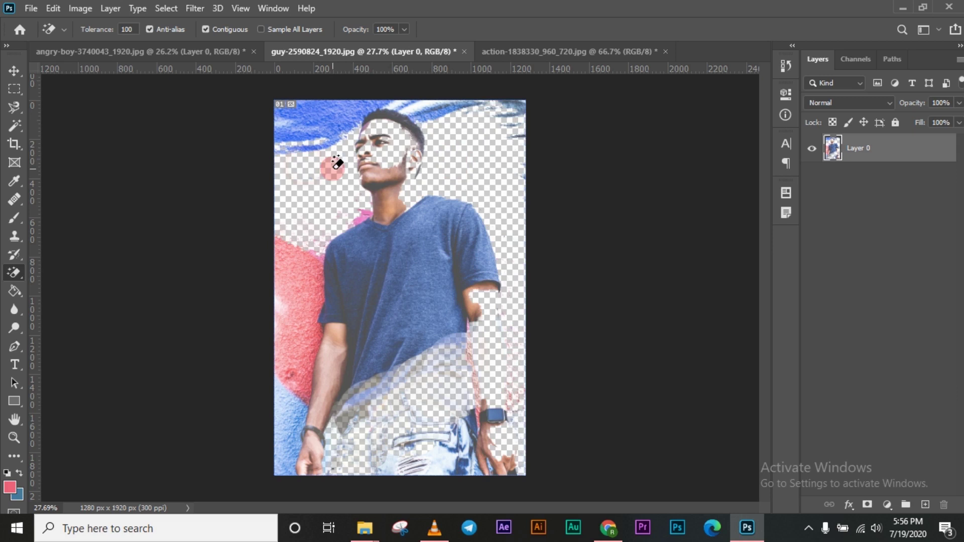
left_click(295, 265)
left_click(277, 414)
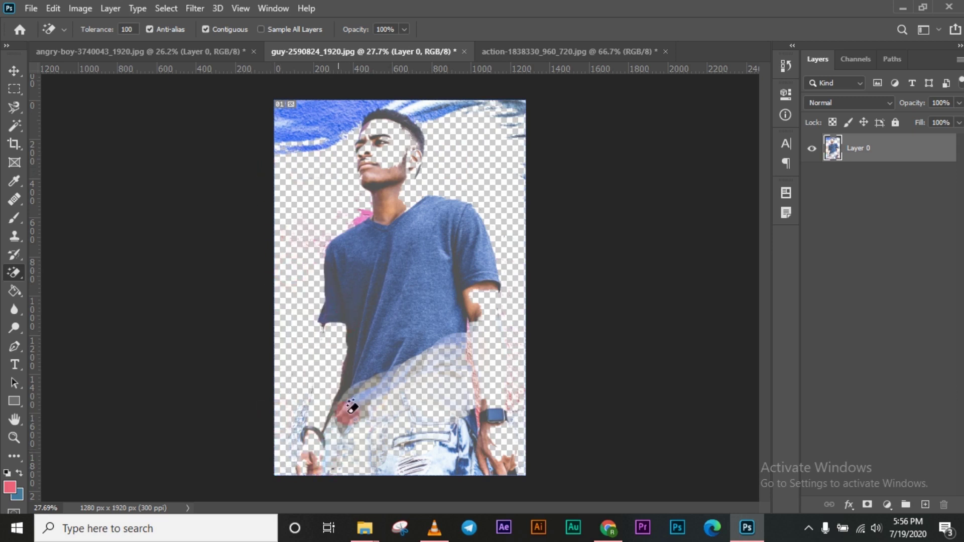
- Undo all Magic Eraser and Background Eraser edits on the man's photo
key("ctrl+z")
key("ctrl+z")
key("ctrl+z")
key("ctrl+z")
key("ctrl+z")
key("ctrl+z")
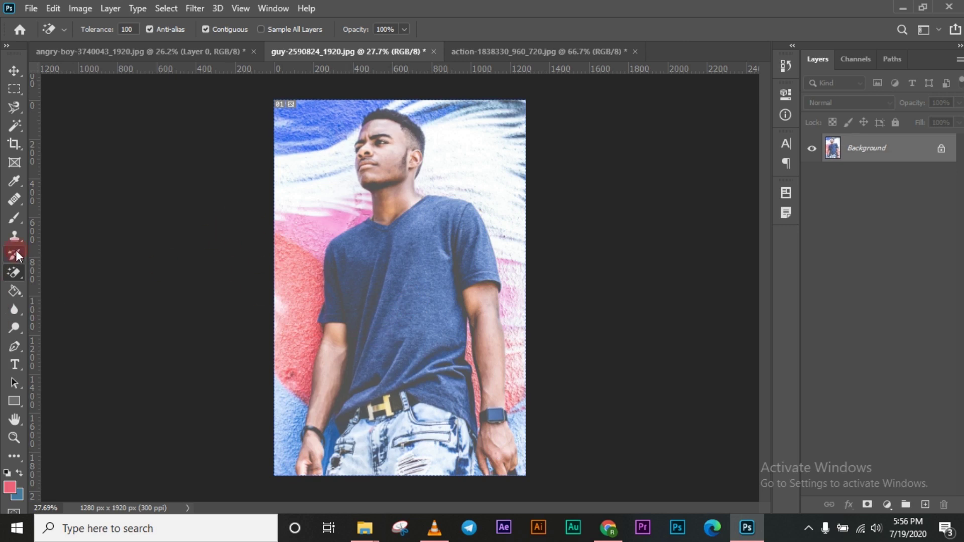
- Select a small rectangle of white wall beside the man's head and clear it with the Magic Eraser
left_click(14, 89)
left_click_drag(440, 135, 507, 178)
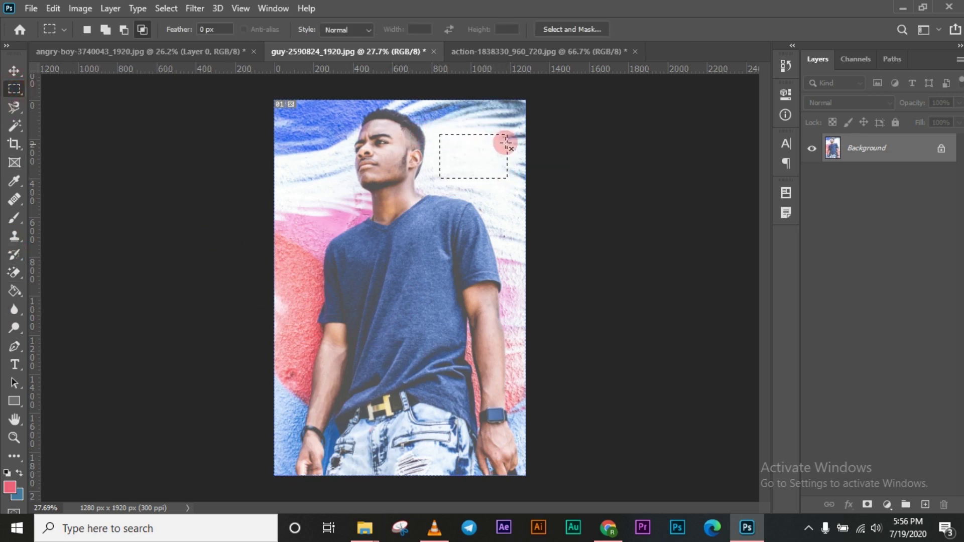
left_click(17, 271)
left_click(490, 164)
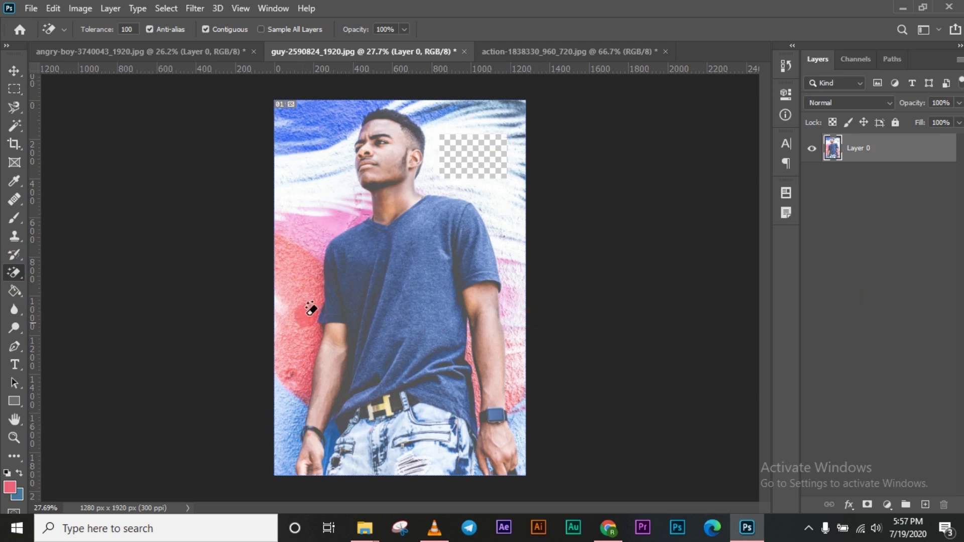
- Choose the Paint Bucket tool and undo the Magic Eraser removal inside the rectangle
right_click(14, 273)
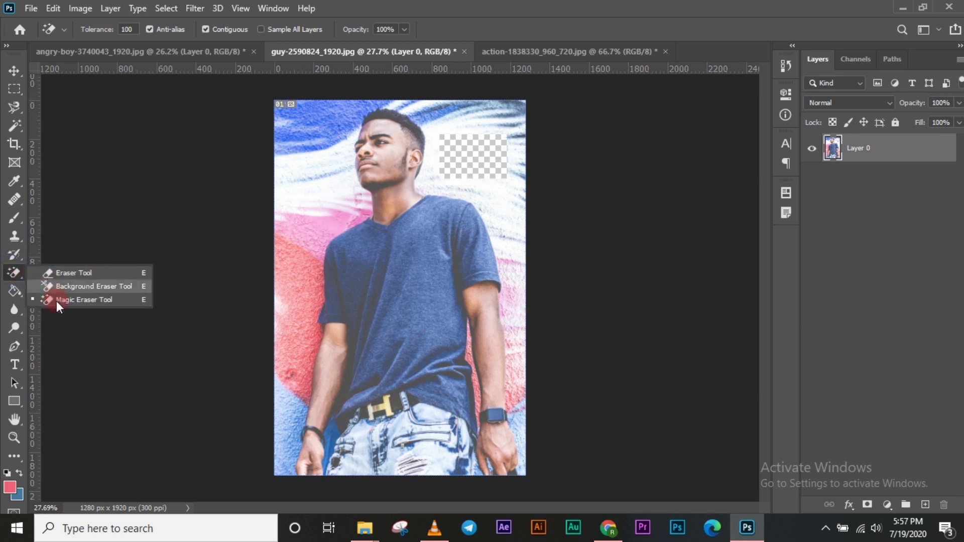
left_click(15, 292)
right_click(14, 294)
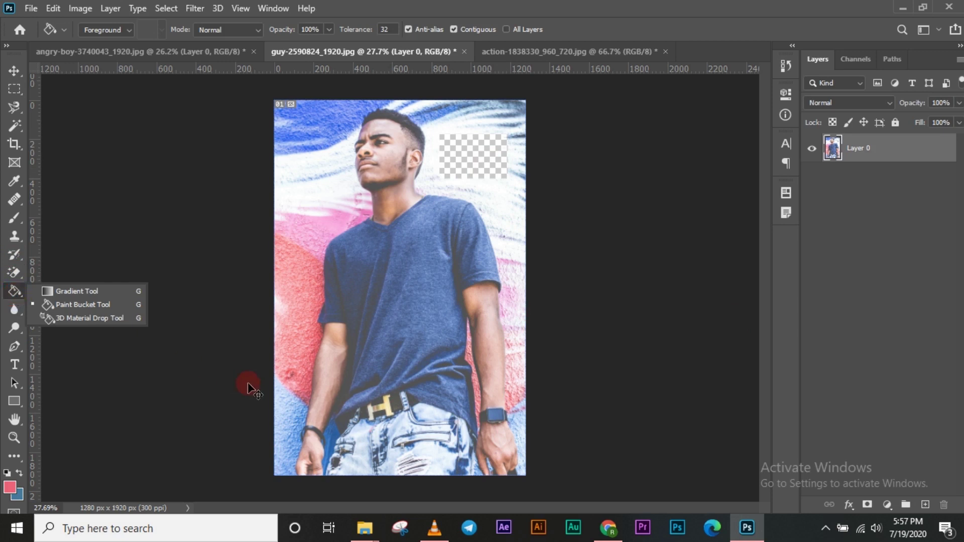
key("ctrl+z")
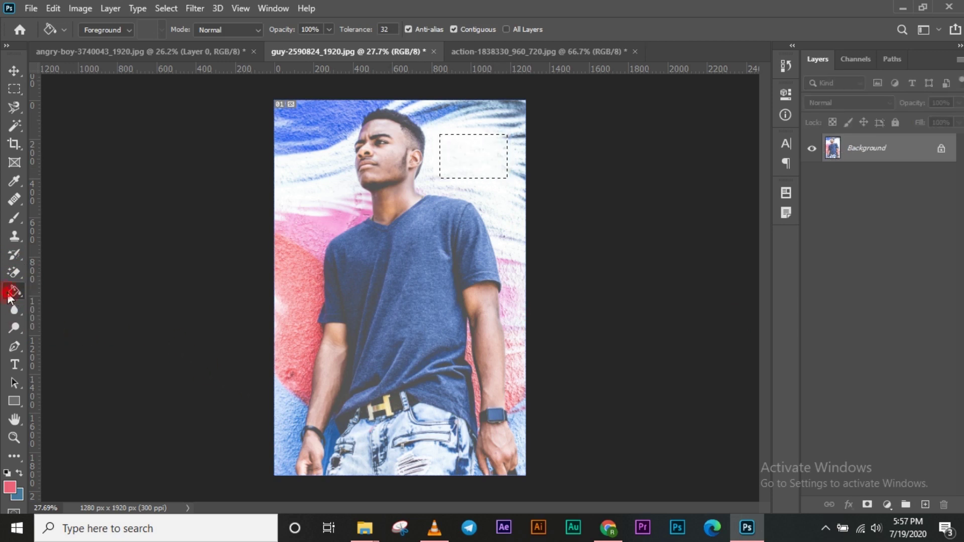
- Choose the Gradient tool and deselect the rectangular area beside the man's head
right_click(9, 298)
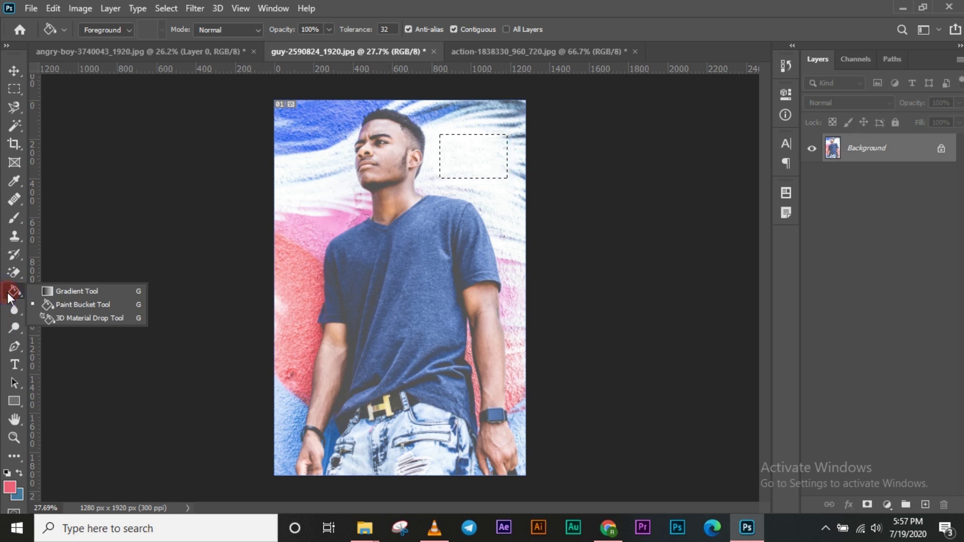
left_click(71, 401)
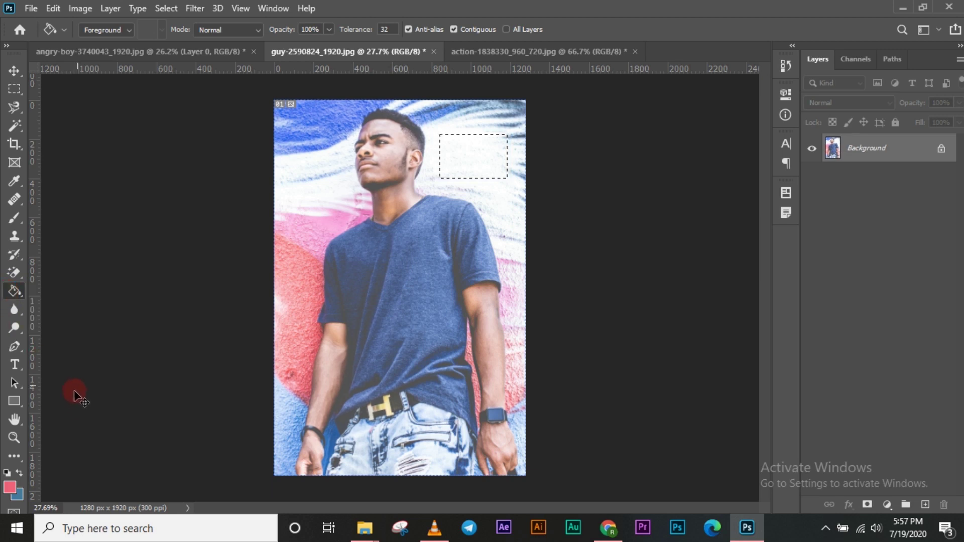
right_click(15, 297)
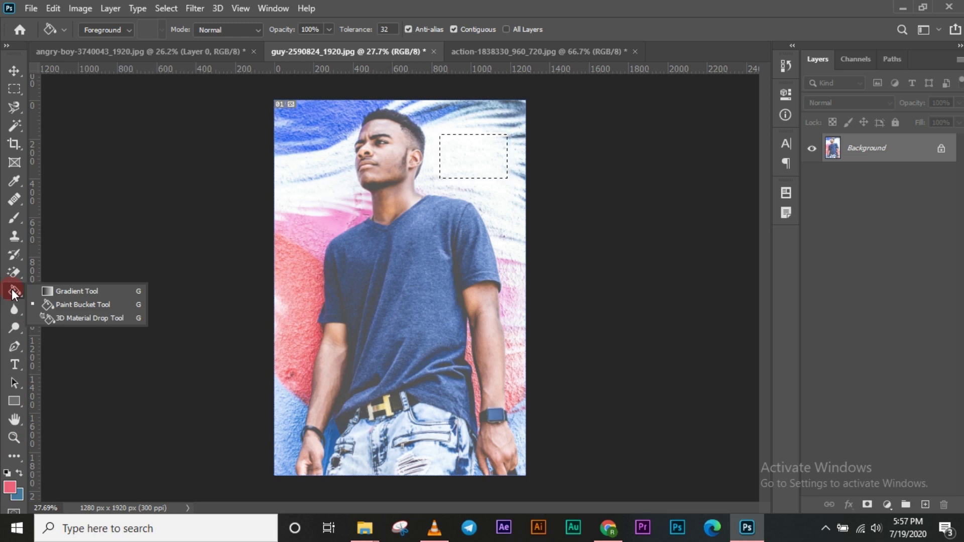
left_click_drag(13, 294, 59, 294)
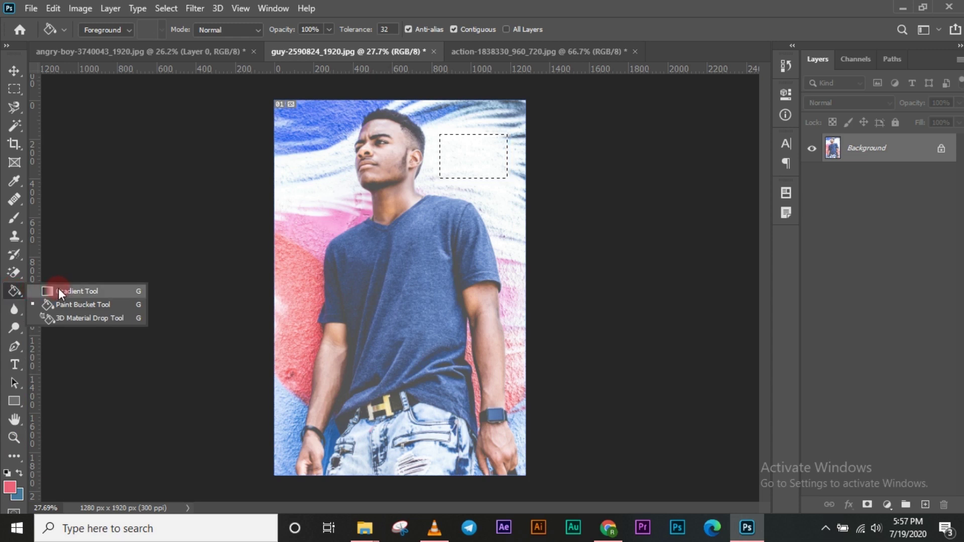
left_click(111, 293)
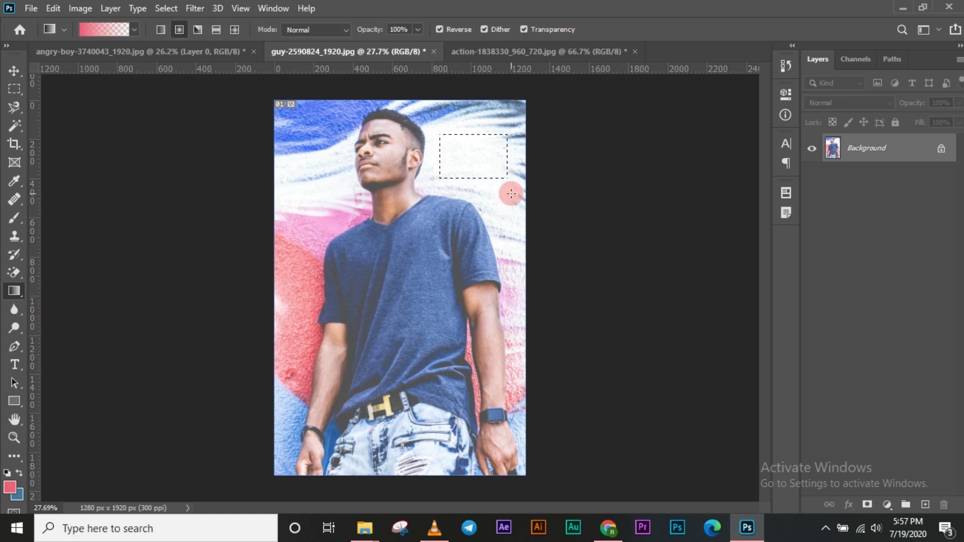
key("ctrl+d")
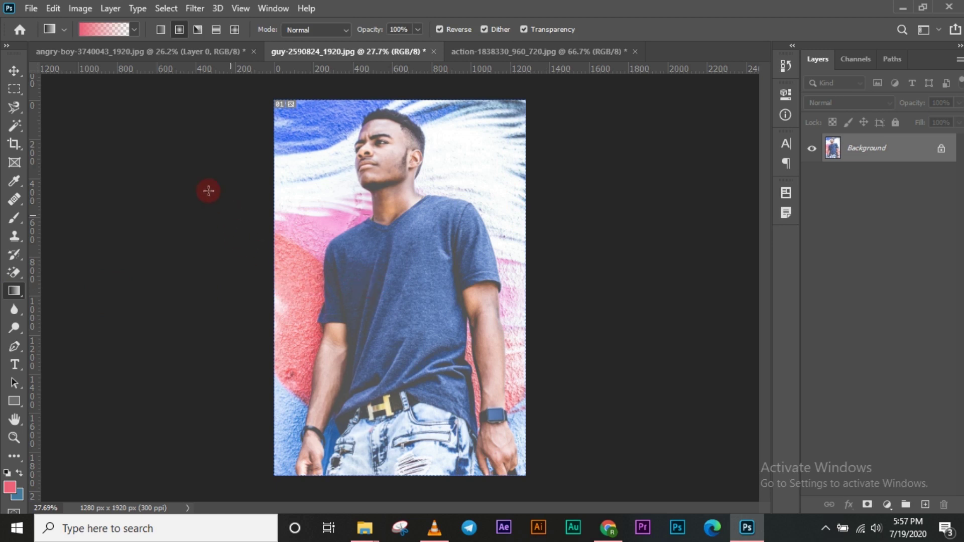
- Set the gradient to the foreground-to-background preset from the Basics group
left_click(98, 28)
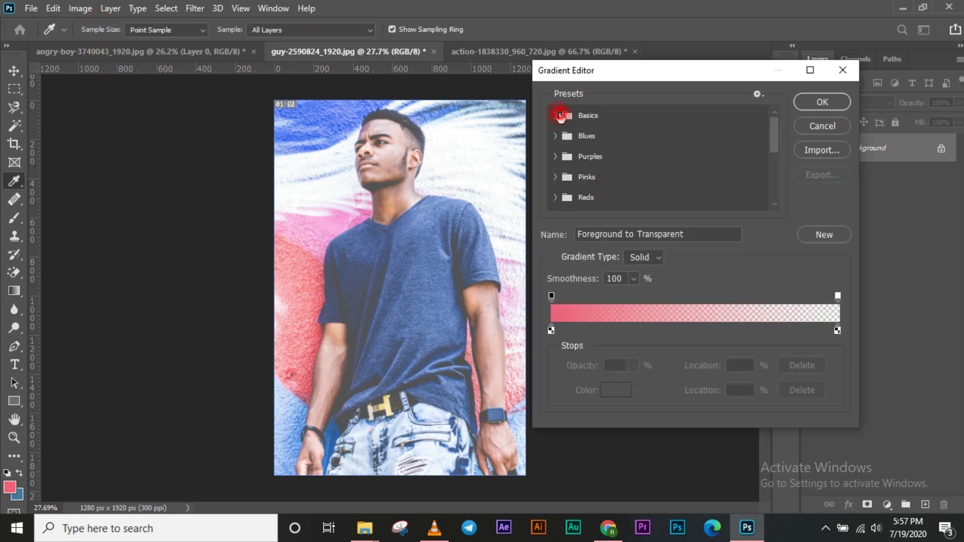
left_click(558, 115)
left_click(577, 139)
left_click(823, 102)
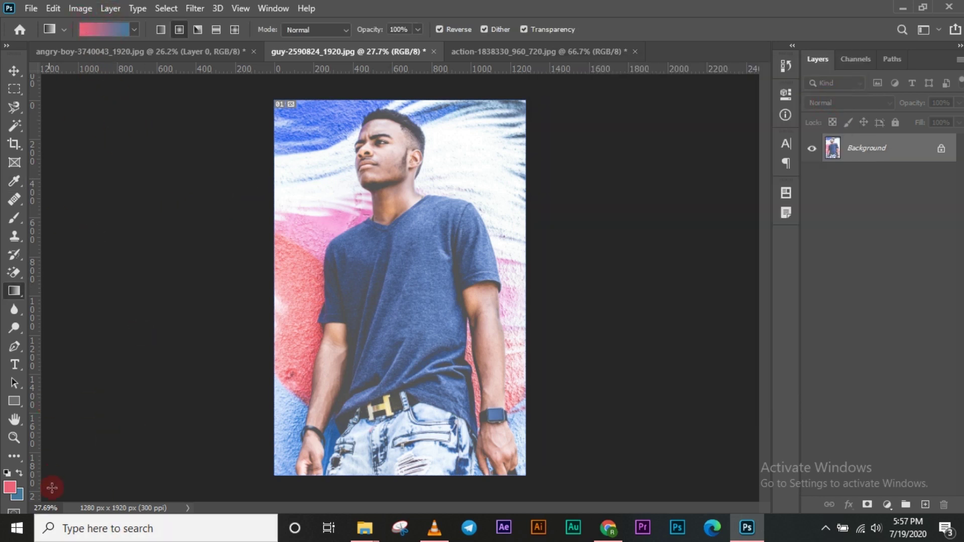
- Set the foreground colour to the vivid pink ff16b0 and return to the Gradient tool
left_click(10, 486)
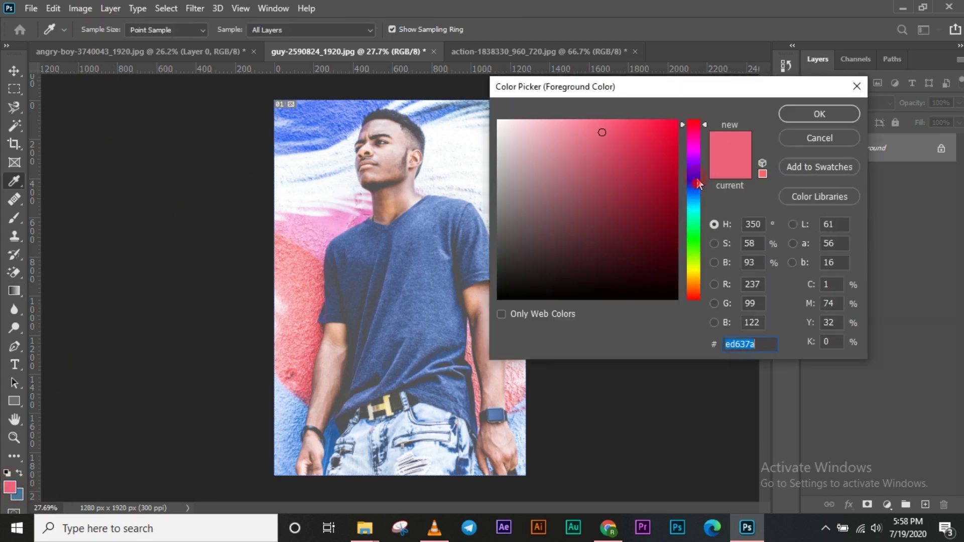
left_click(695, 139)
left_click_drag(646, 139, 664, 108)
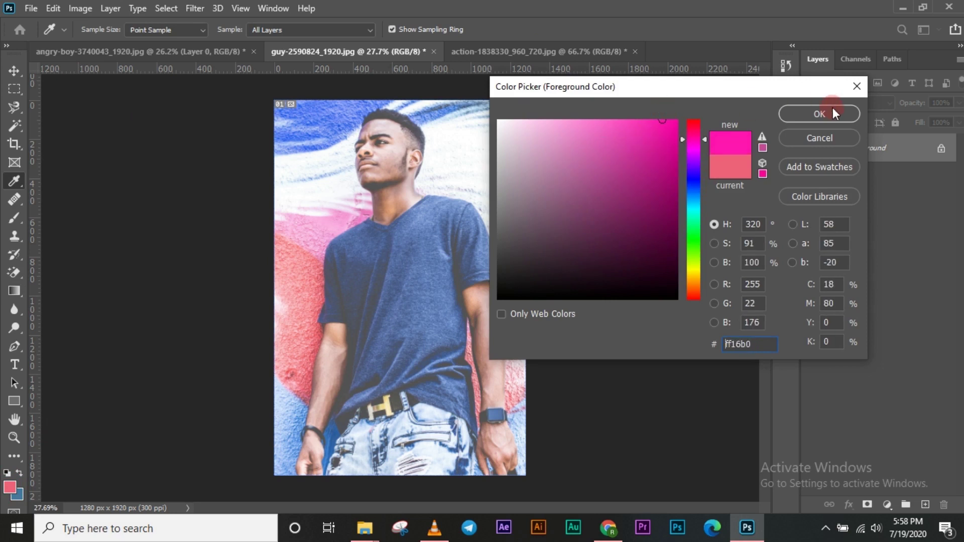
left_click(819, 114)
key("g")
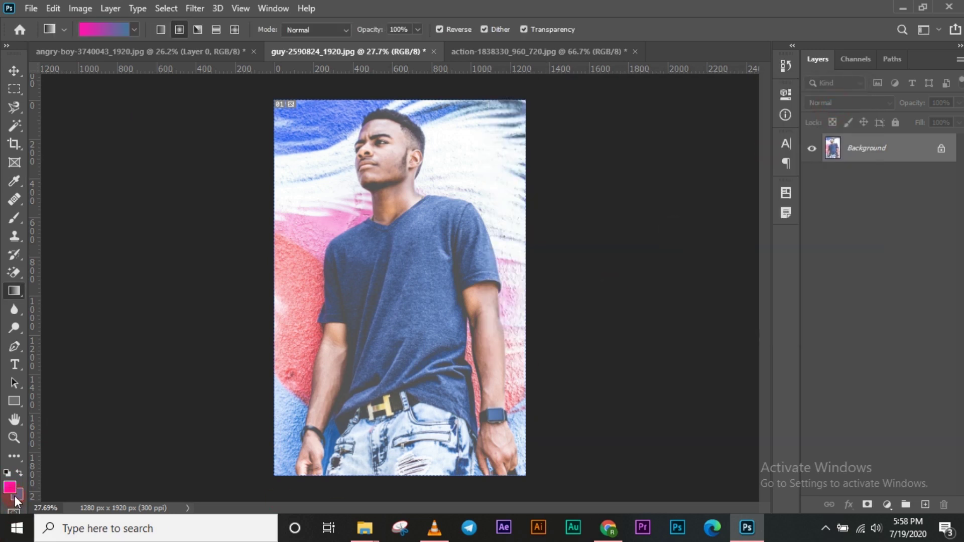
- Set the background colour to a bright, saturated blue and return to the Gradient tool
left_click(17, 495)
left_click_drag(691, 200, 697, 192)
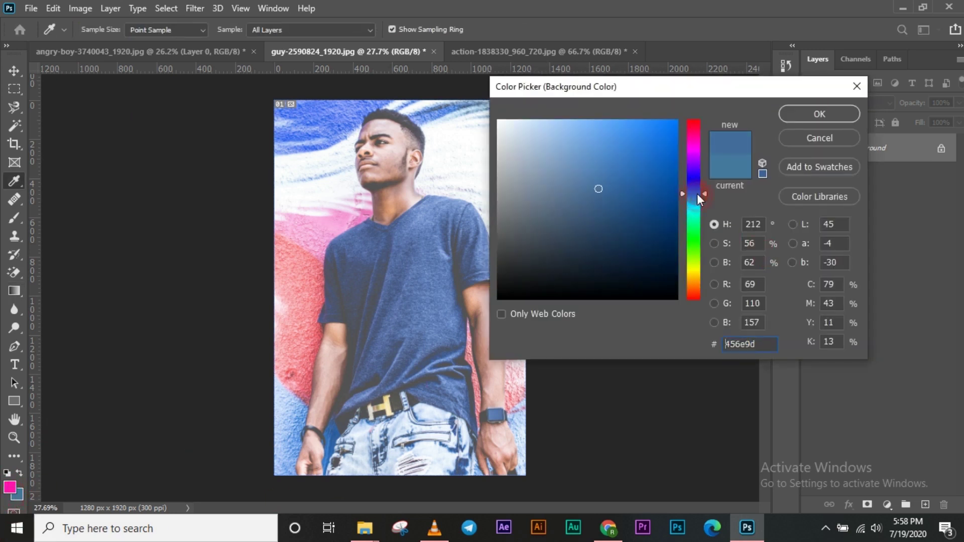
left_click_drag(668, 153, 671, 98)
left_click(818, 113)
key("g")
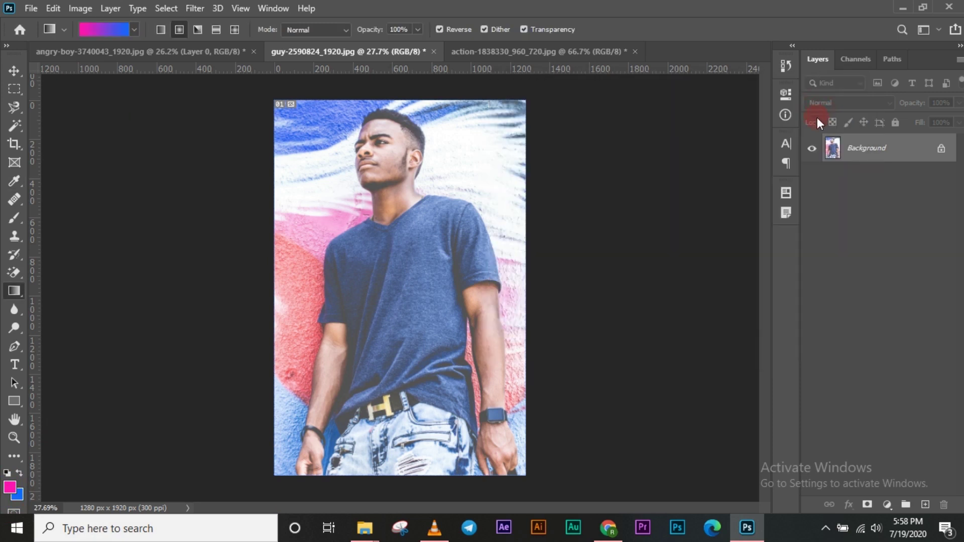
- Add a new empty layer above the Background layer of the photo of the man
left_click(926, 504)
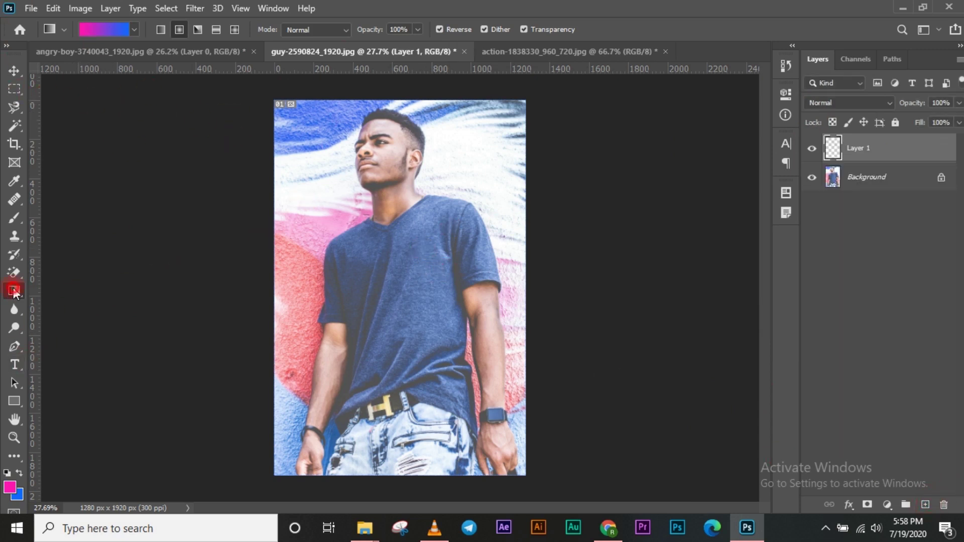
left_click(376, 403)
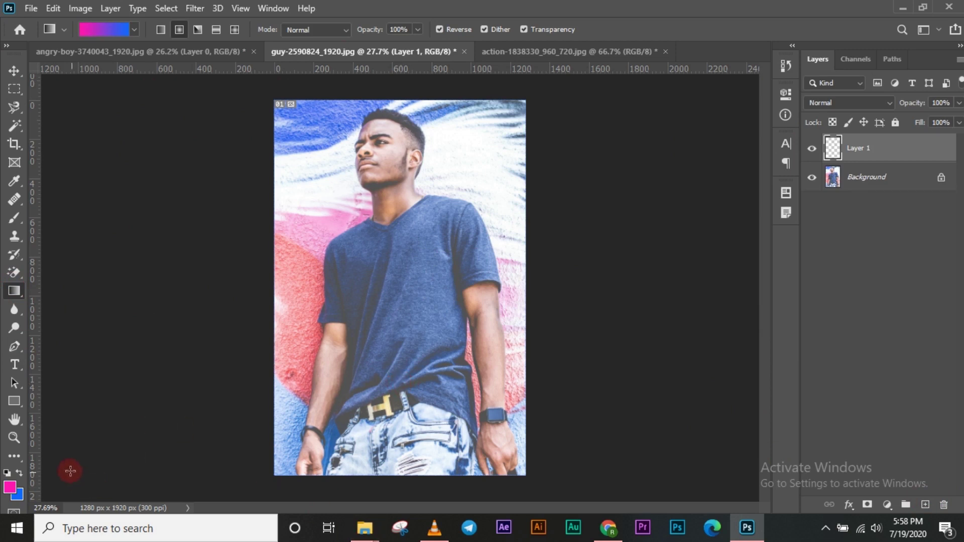
left_click_drag(155, 310, 588, 403)
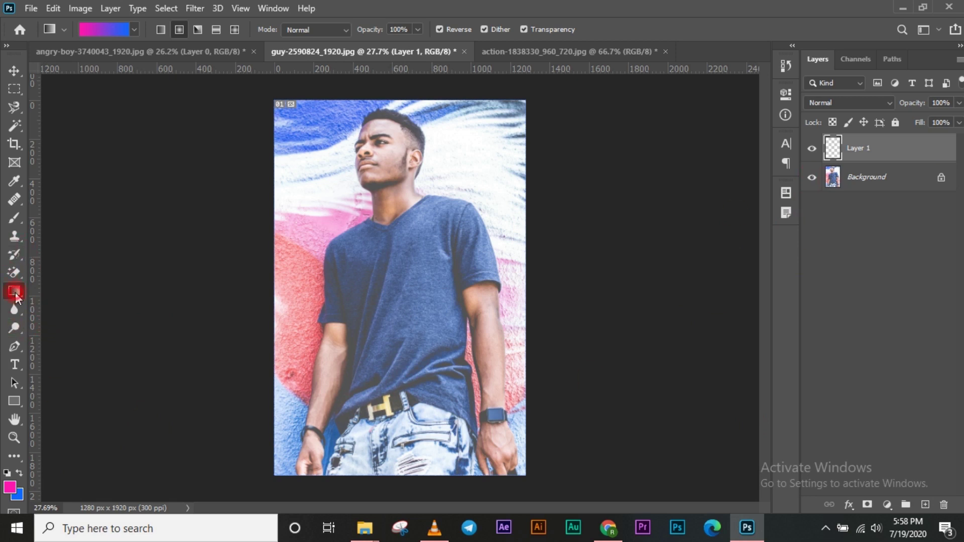
- Browse the Basics, Blues and Pinks preset groups in the Gradient Editor and close it with the current gradient kept
left_click(101, 30)
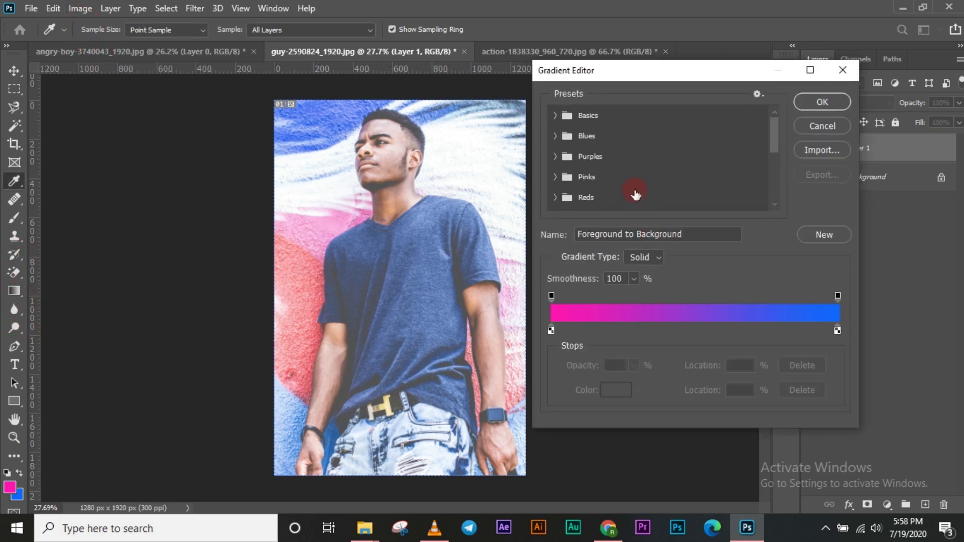
left_click(562, 116)
left_click(556, 116)
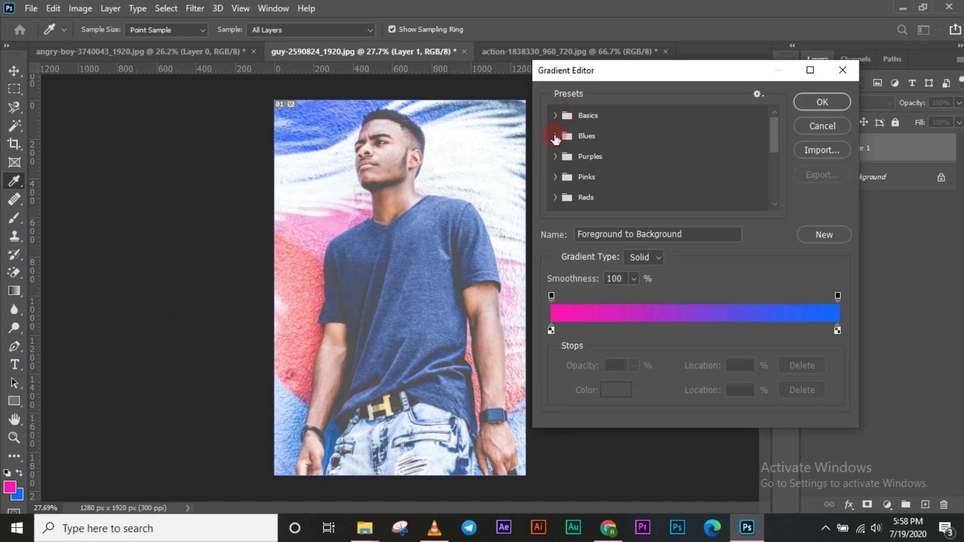
left_click(555, 137)
scroll(576, 135, "down", 2)
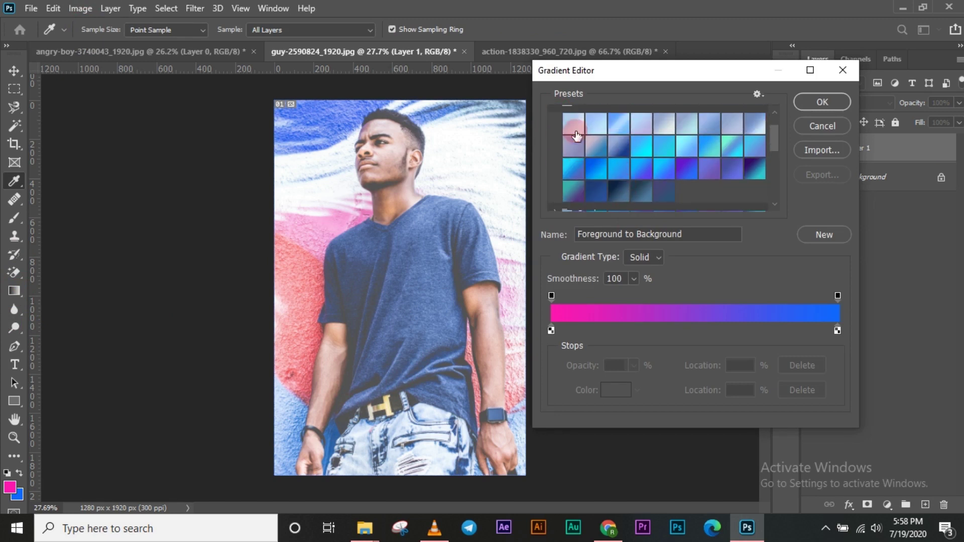
scroll(556, 119, "up", 1)
left_click(555, 120)
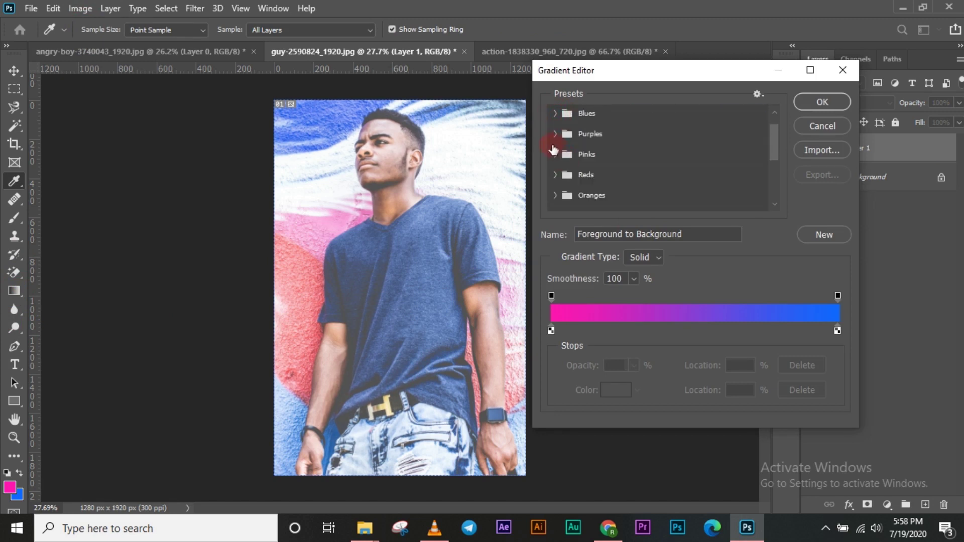
left_click(554, 153)
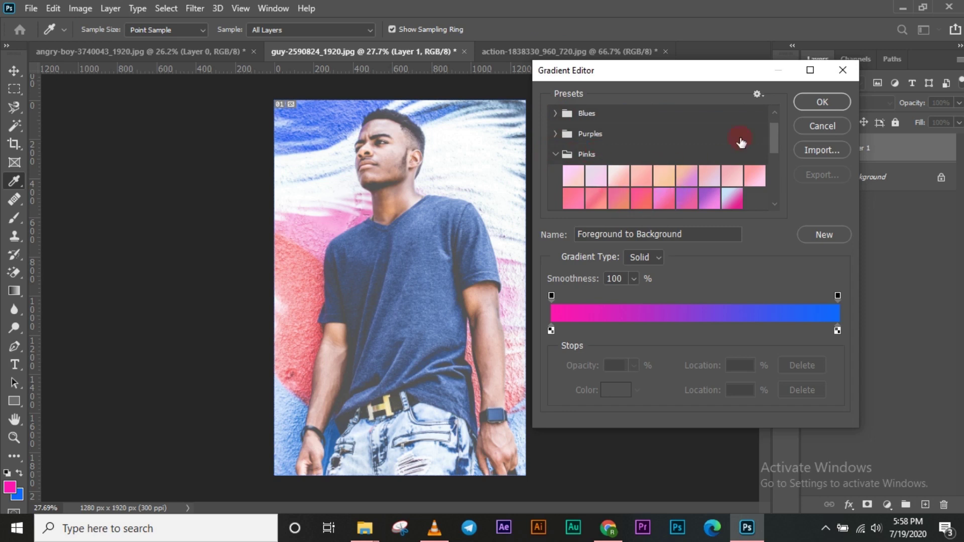
left_click(805, 101)
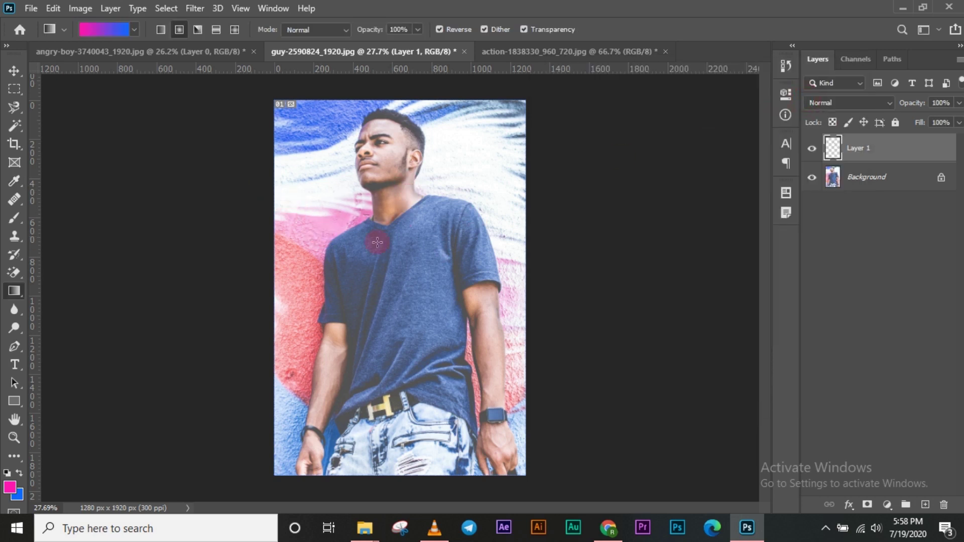
- Try a radial pink-and-blue gradient across the new layer and undo it
left_click_drag(350, 277, 410, 282)
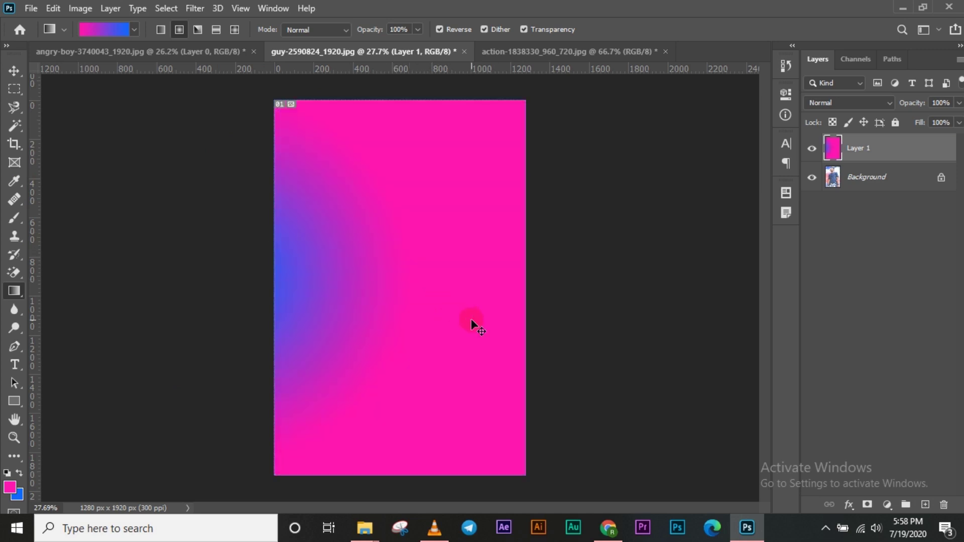
key("ctrl+z")
- Set the gradient to the Foreground to Transparent preset from the Basics group
left_click(104, 32)
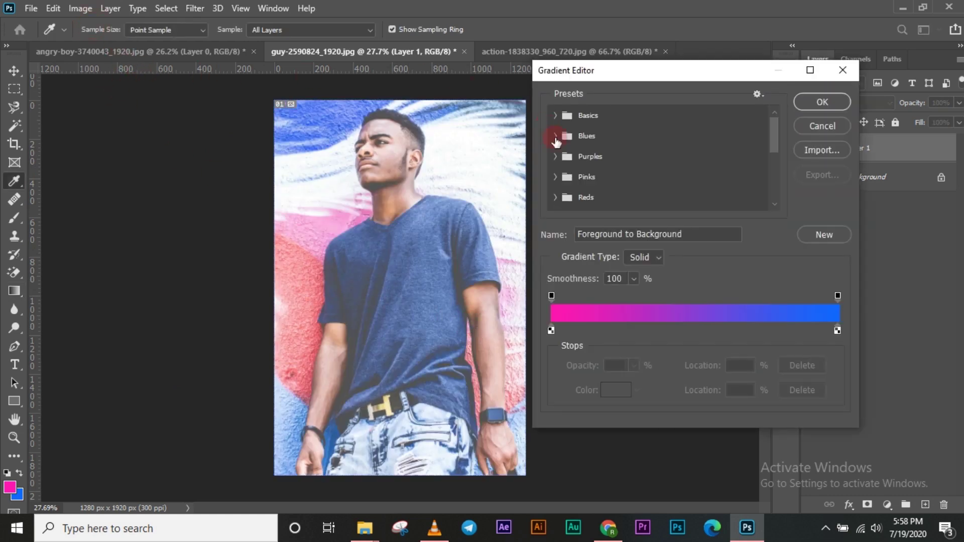
left_click(555, 115)
left_click(595, 137)
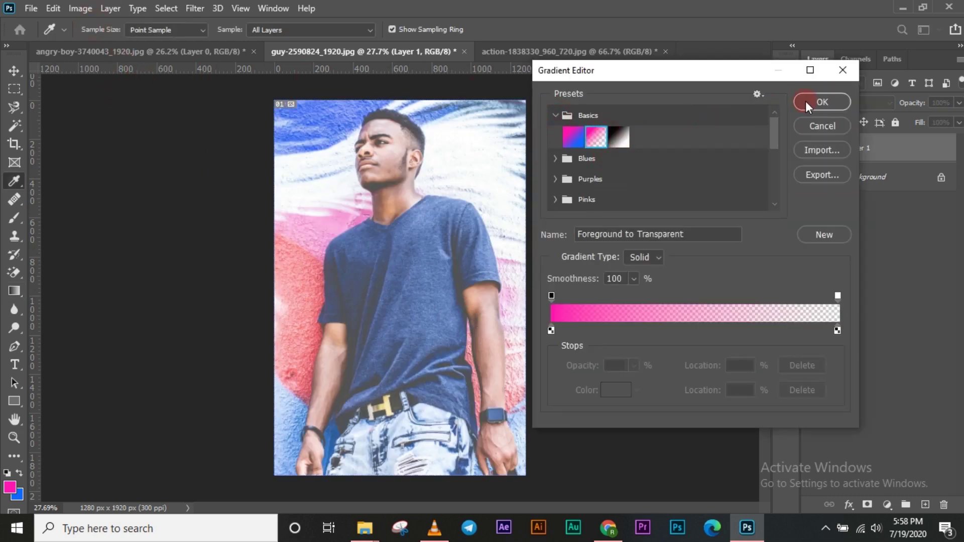
left_click(805, 101)
- Try the reversed pink-to-transparent gradient from outside the photo's left edge toward the man's chest and undo it
left_click_drag(226, 291, 332, 287)
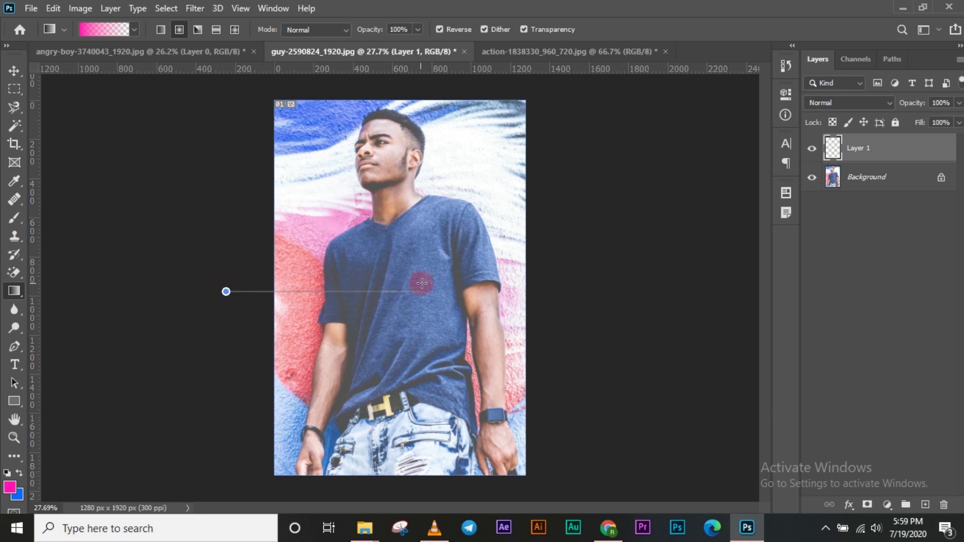
left_click_drag(421, 283, 422, 284)
key("ctrl+z")
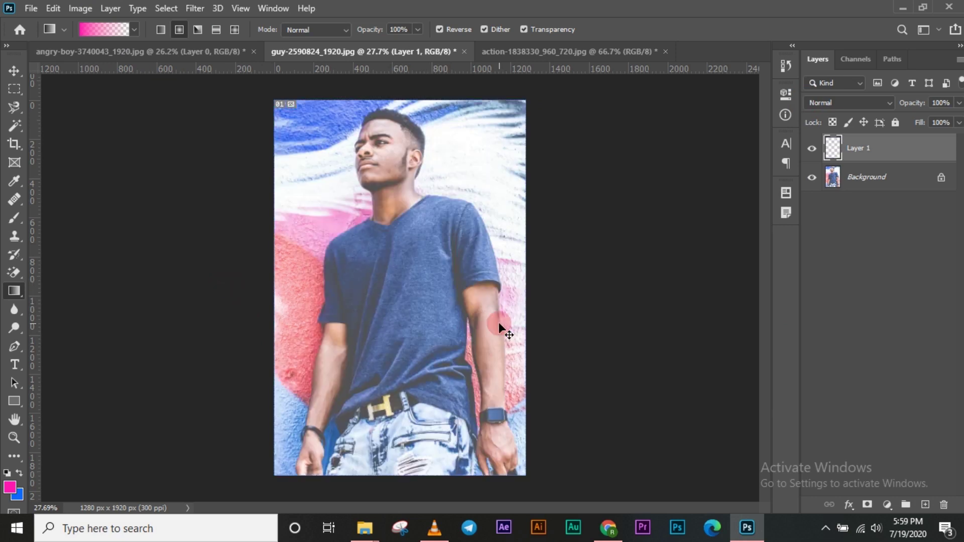
- Turn off gradient reversal and test pink radial fades from the photo's left side, undoing all but the one drawn at head height
left_click(440, 29)
left_click_drag(208, 288, 422, 289)
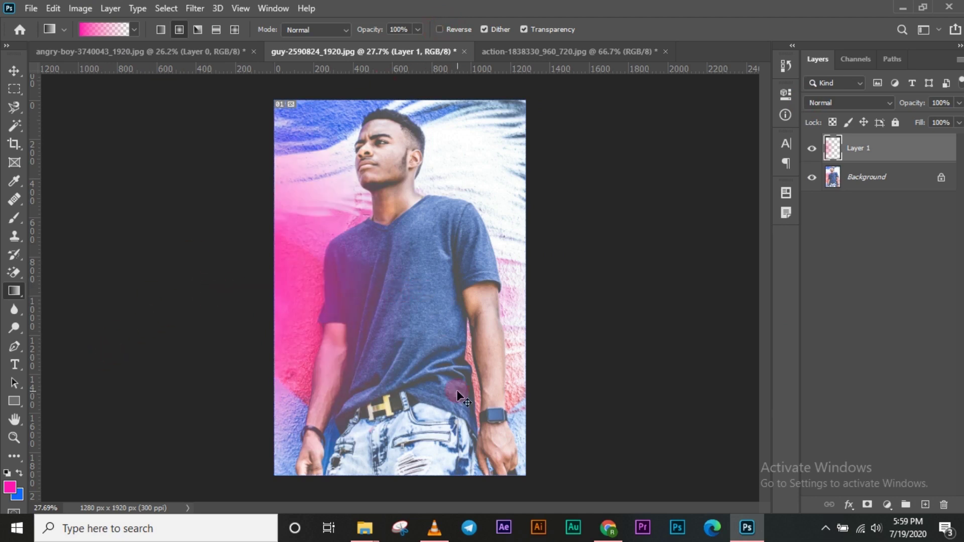
key("ctrl+z")
left_click_drag(226, 311, 493, 313)
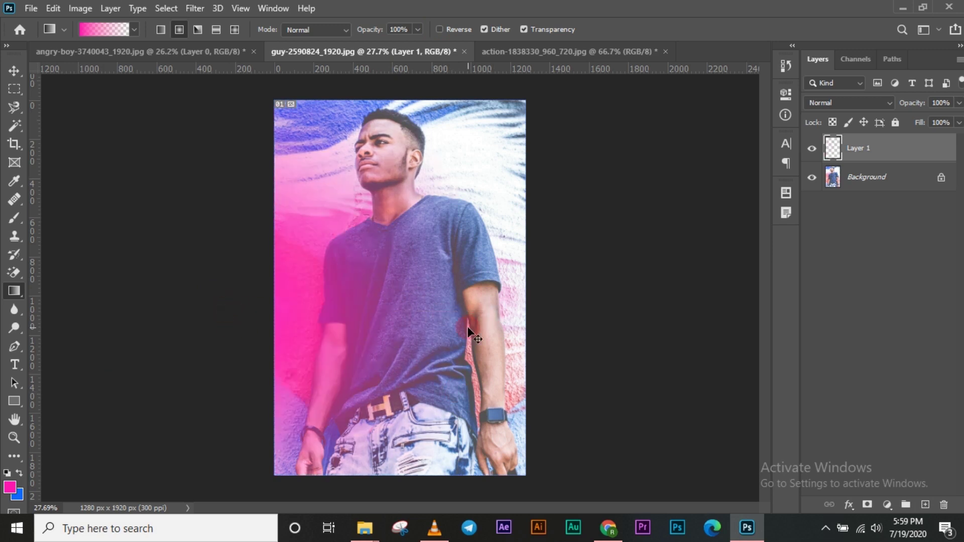
key("ctrl+z")
left_click_drag(217, 132, 457, 150)
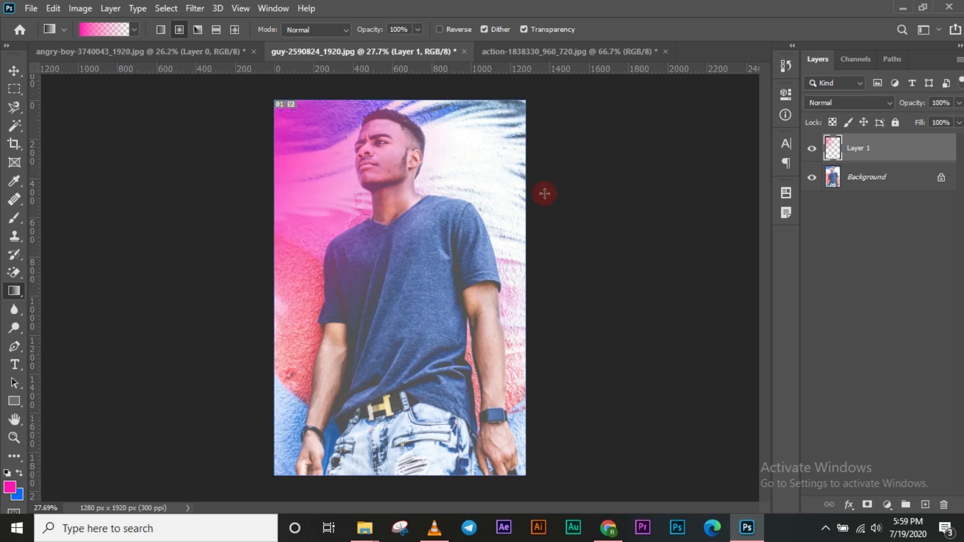
- Swap the foreground and background colours and draw a blue radial fade from outside the photo's right edge at head height
left_click(19, 472)
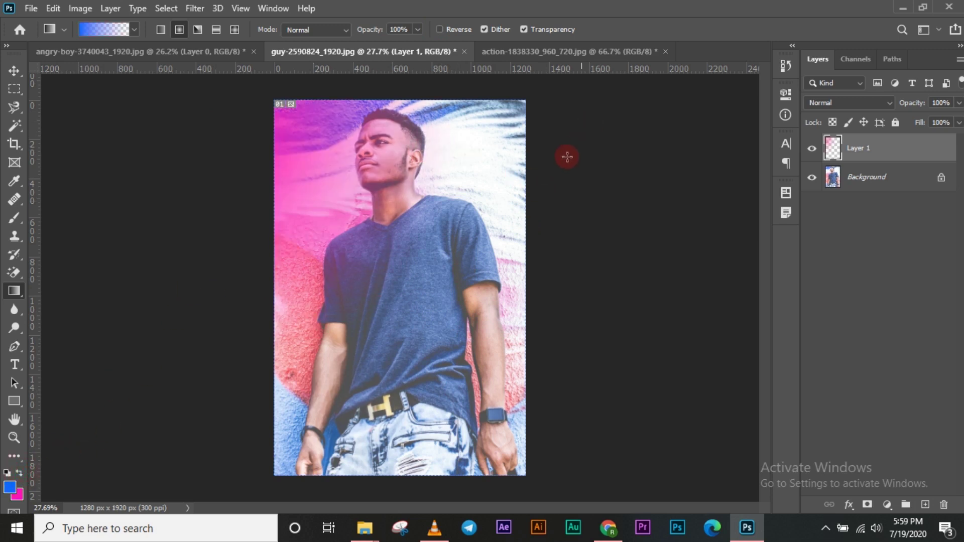
left_click_drag(570, 151, 331, 158)
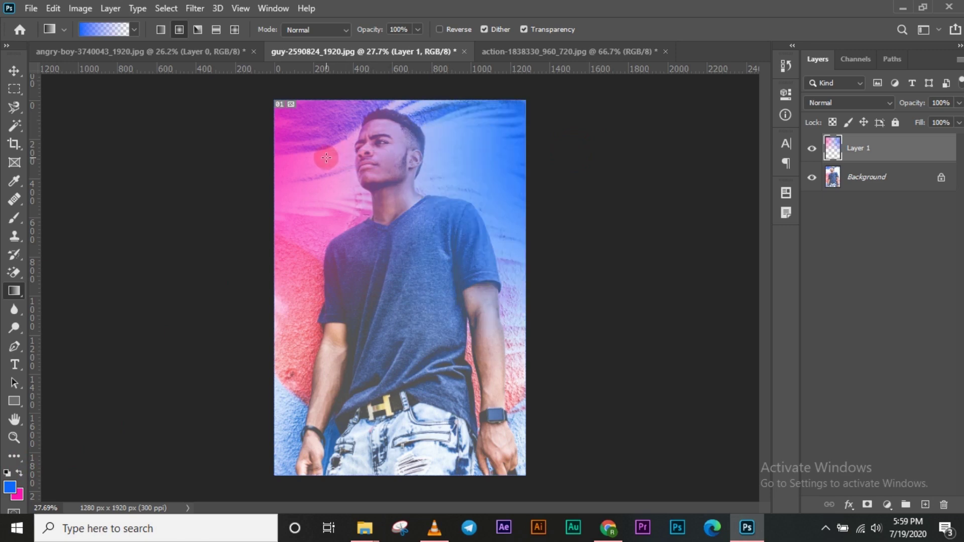
- Set the gradient layer's blend mode to Hard Light, compare the photo with and without it, and leave the layer hidden
left_click(890, 107)
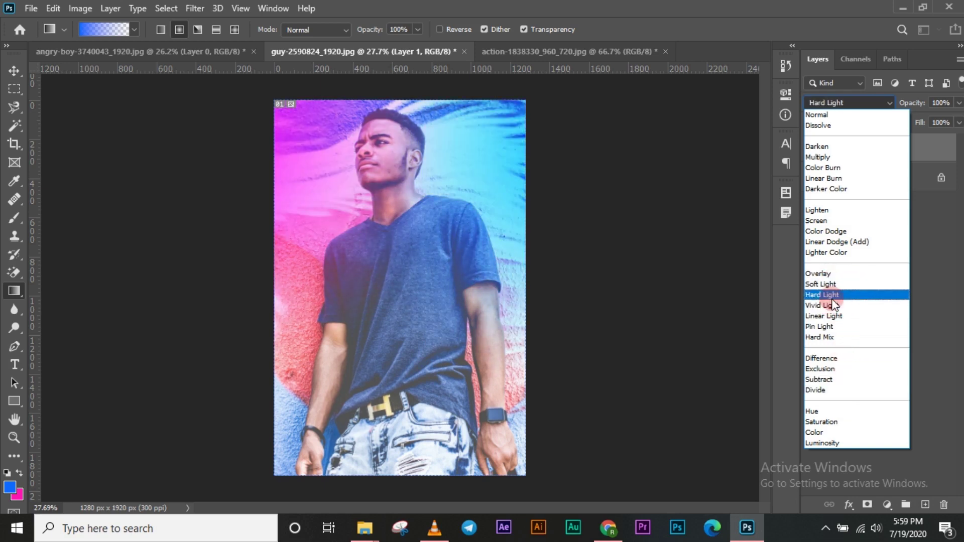
left_click(830, 297)
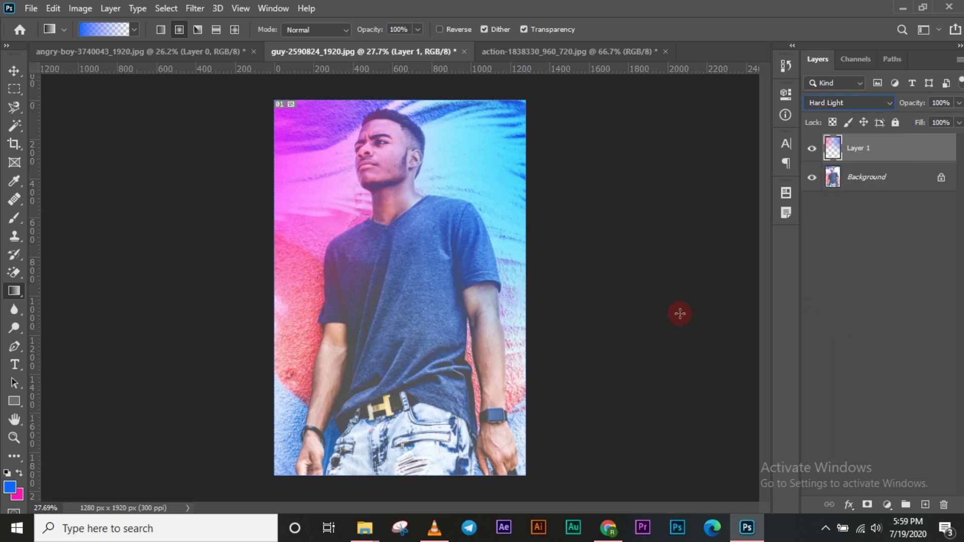
left_click(811, 147)
left_click(811, 147)
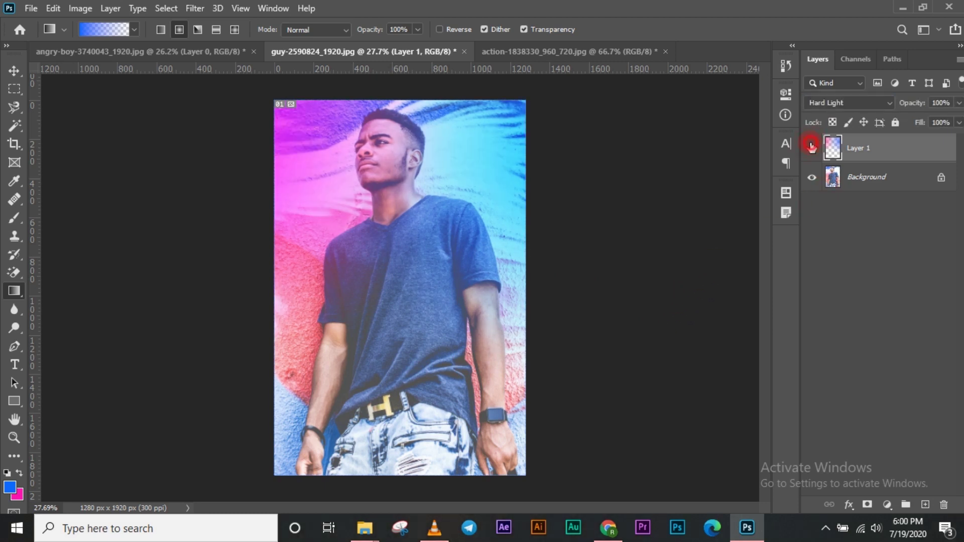
left_click(811, 147)
left_click(811, 146)
left_click(811, 147)
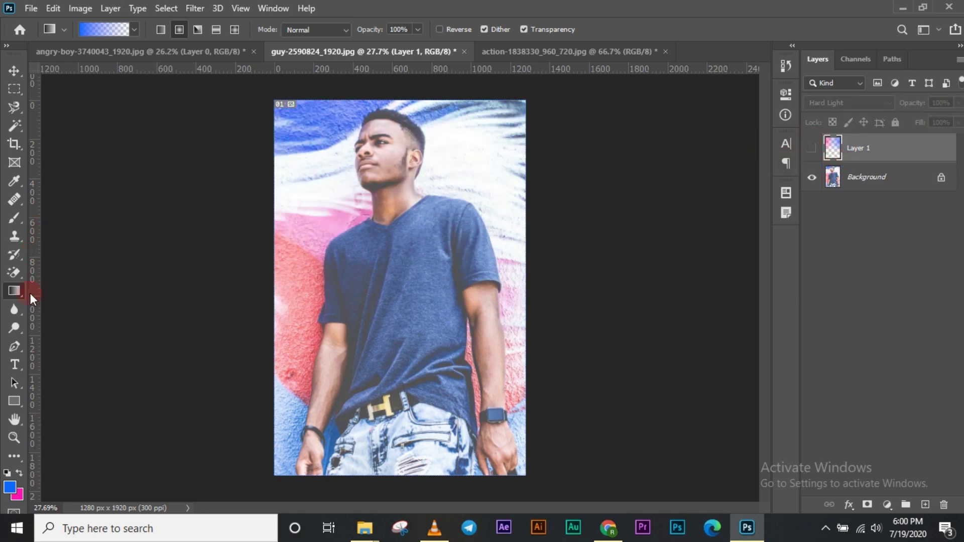
- Choose the Blur tool from the group it shares with the Sharpen and Smudge tools
left_click(14, 325)
left_click(14, 310)
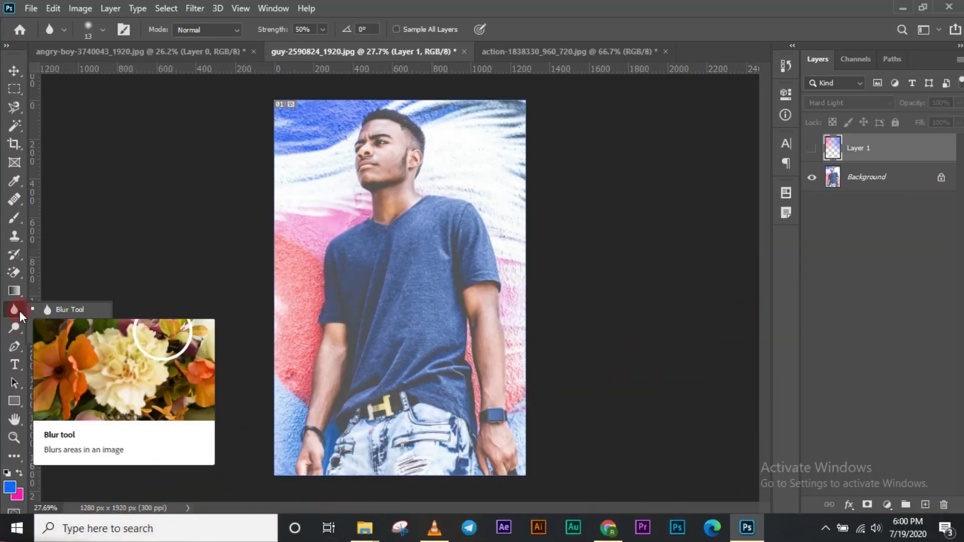
right_click(19, 311)
left_click(155, 50)
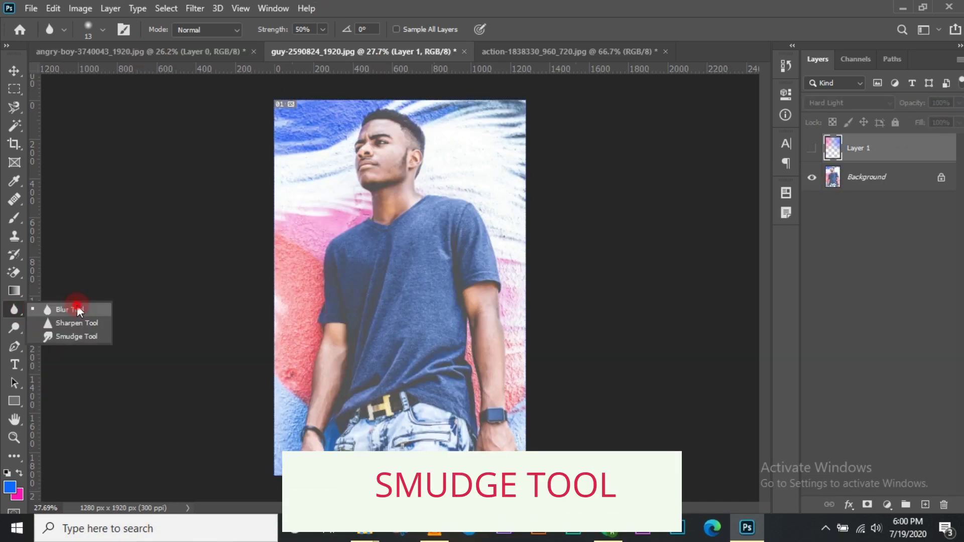
left_click(373, 145)
- Examine the man's face, head and shirt up close in the photo
scroll(374, 145, "up", 10)
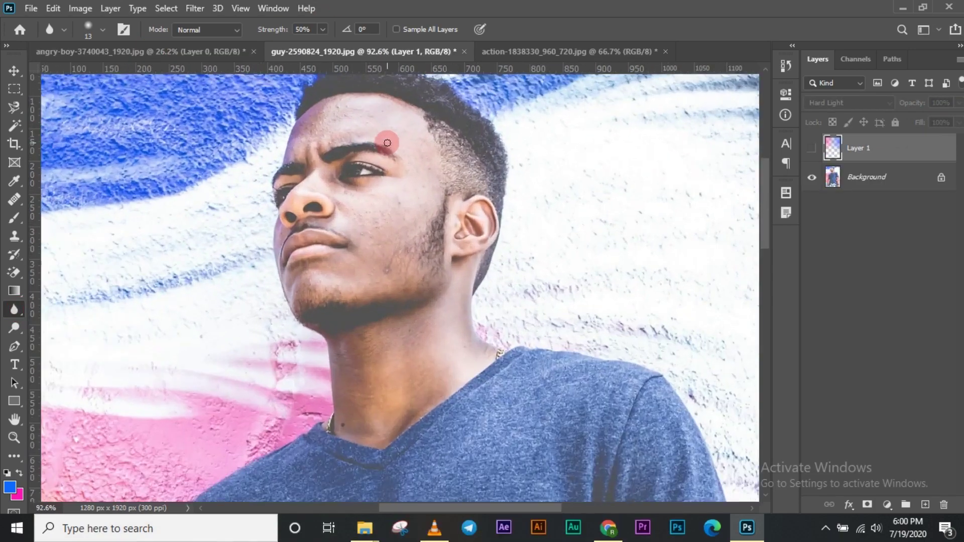
scroll(387, 143, "down", 5)
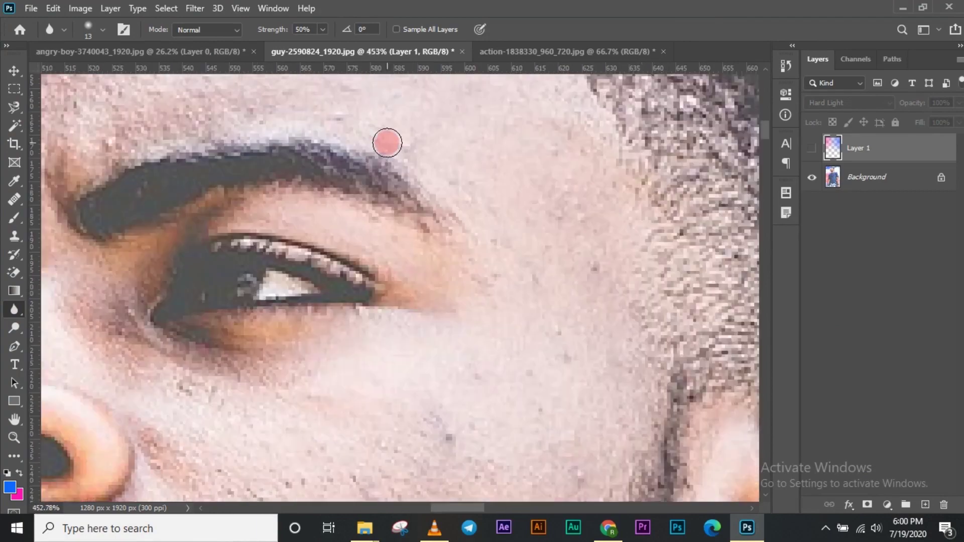
scroll(384, 144, "down", 5)
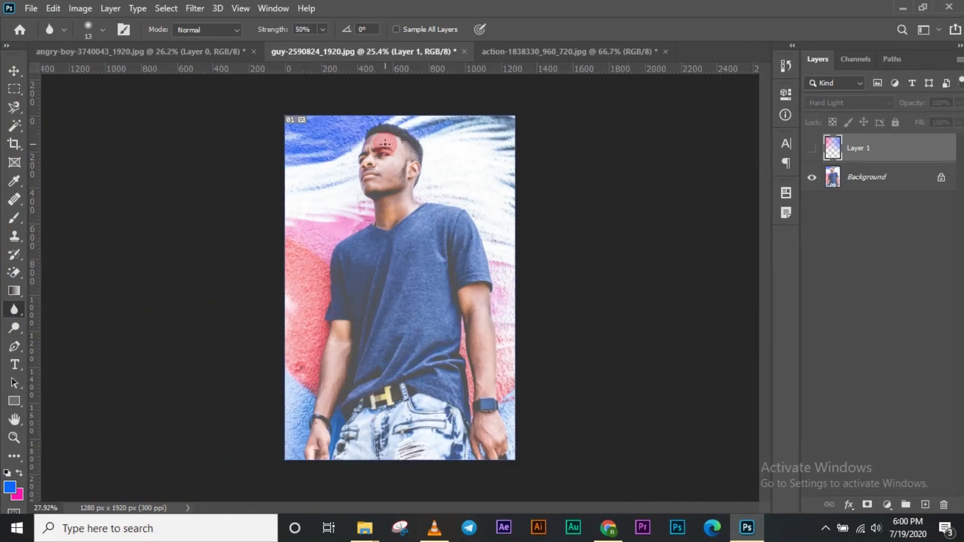
scroll(387, 184, "up", 2)
scroll(392, 209, "up", 3)
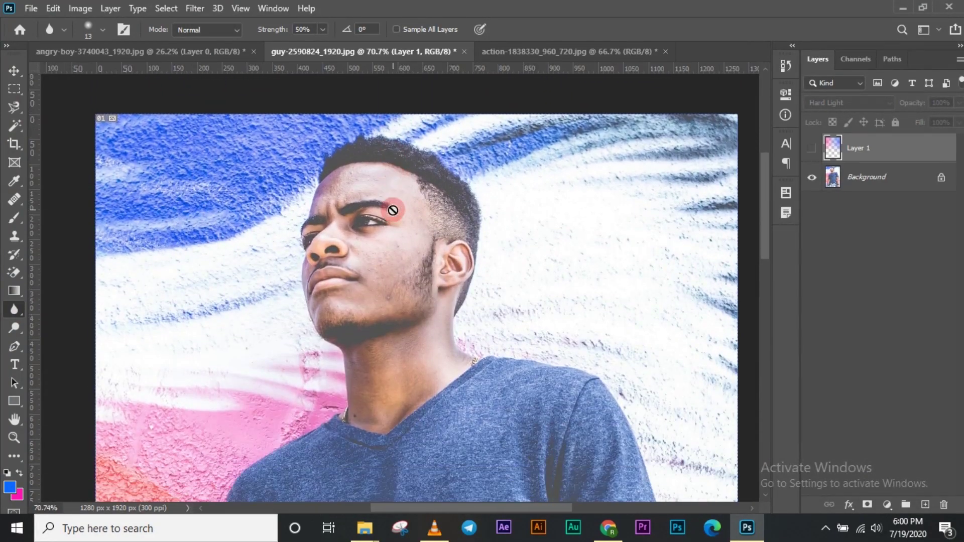
scroll(392, 209, "up", 2)
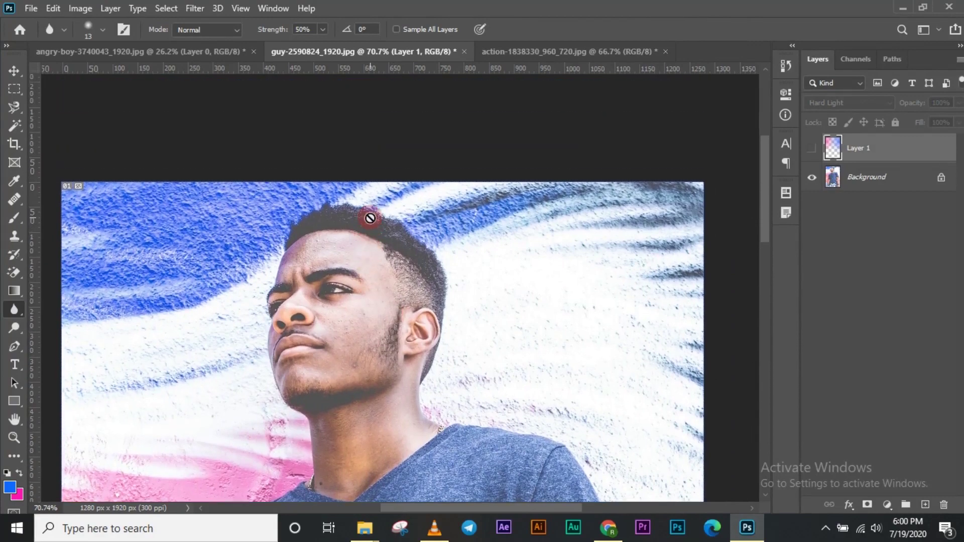
scroll(370, 215, "down", 2)
scroll(370, 221, "down", 1)
scroll(370, 218, "up", 2)
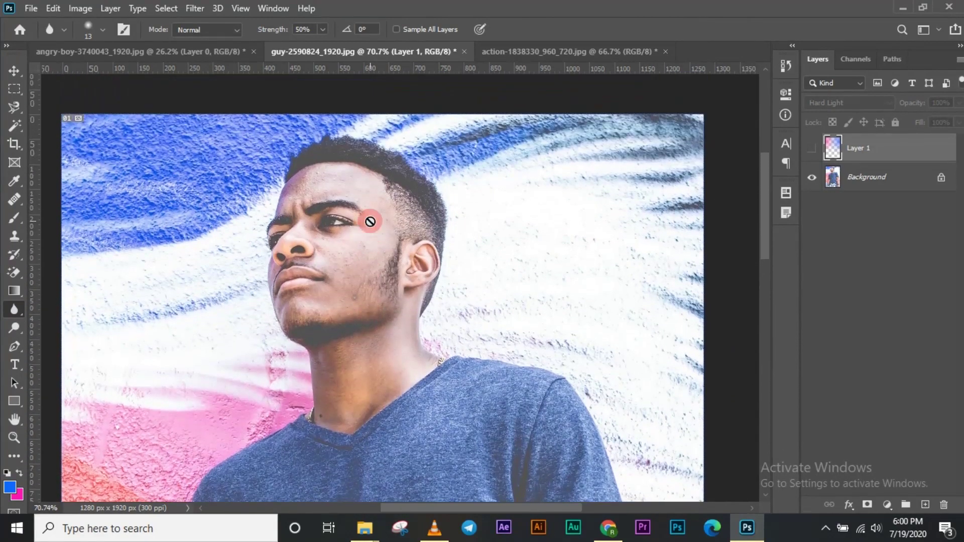
scroll(370, 218, "down", 2)
scroll(369, 222, "down", 1)
scroll(370, 218, "up", 2)
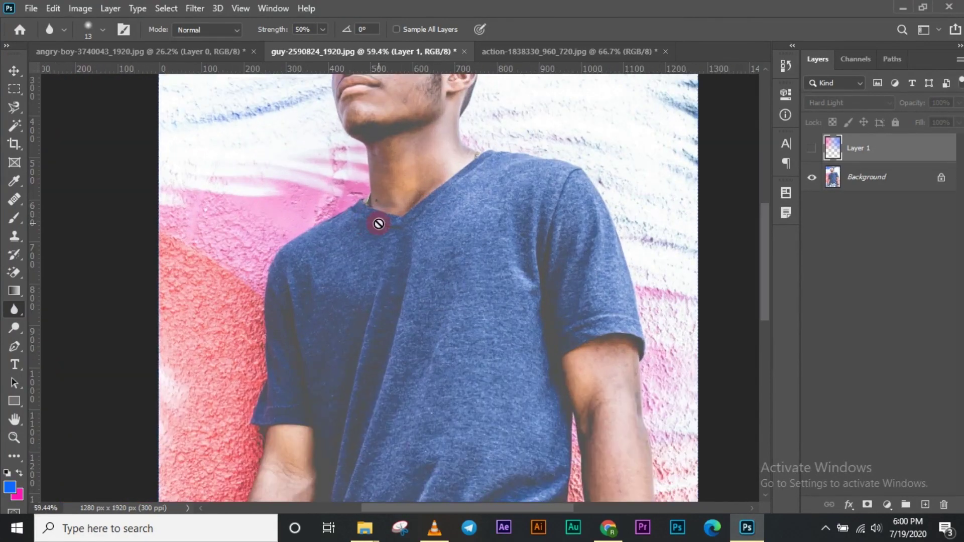
scroll(377, 221, "up", 3)
scroll(380, 227, "right", 2)
scroll(359, 237, "up", 2)
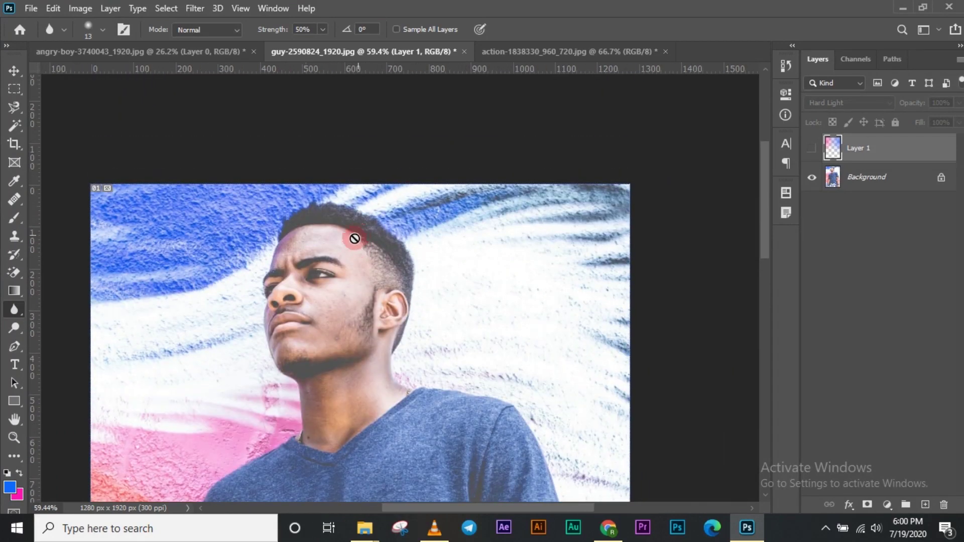
scroll(345, 254, "down", 2)
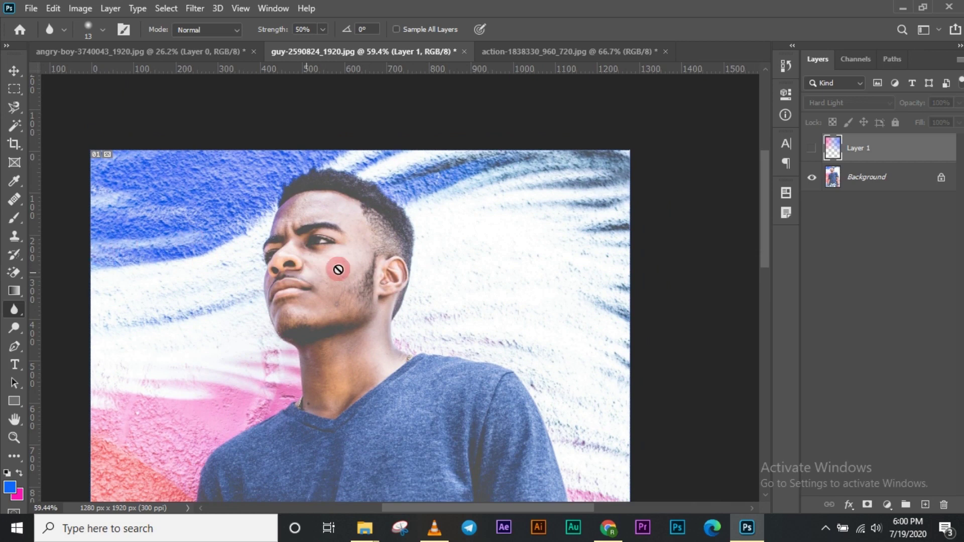
- Choose the Blur tool, make the Background layer active and enlarge the brush to 300 px over the man's cheek
right_click(14, 310)
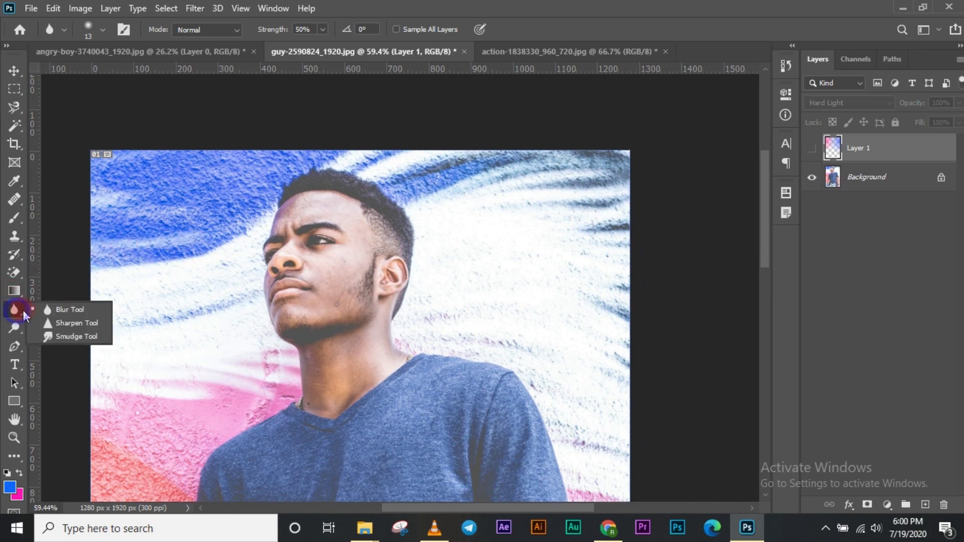
left_click(62, 306)
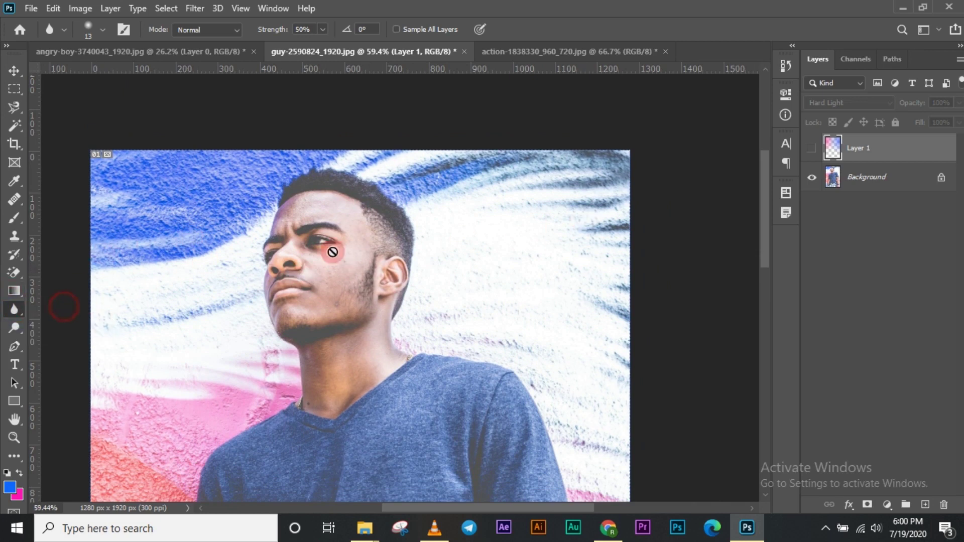
left_click(860, 176)
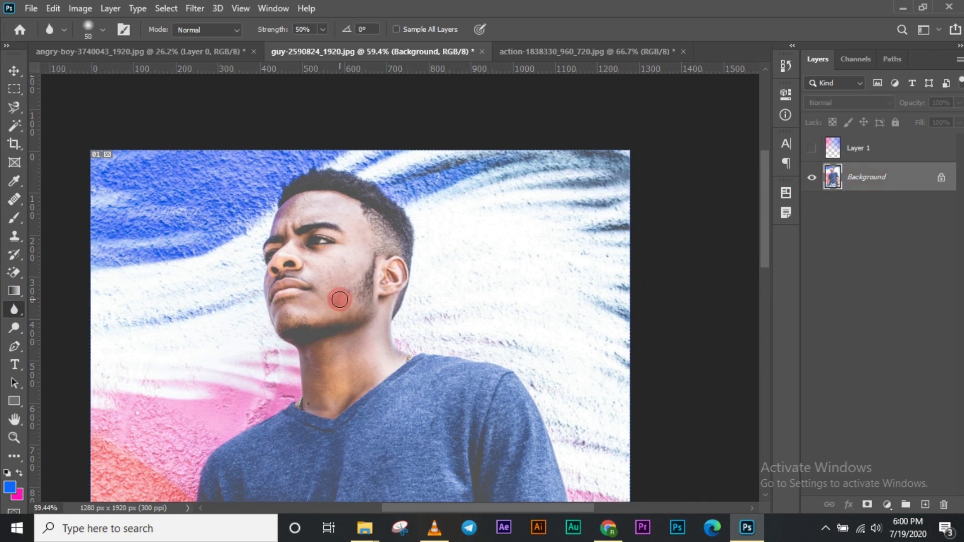
key("bracketright")
key("bracketright")
key("bracketright")
key("bracketright")
key("bracketright")
key("bracketright")
key("bracketright")
key("bracketright")
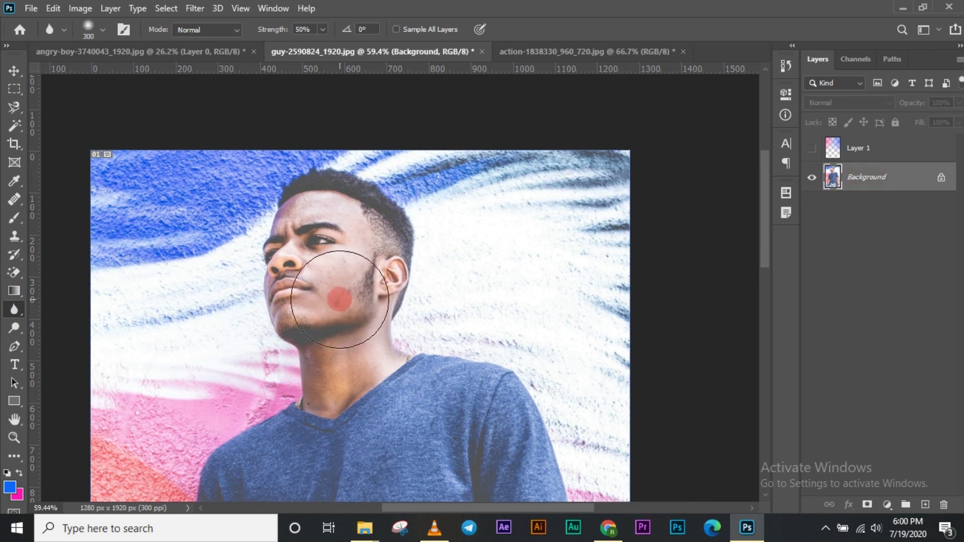
- Reduce the brush to 200 px and blur the man's forehead, eyes and cheek in Normal mode at 50% strength
mouse_move(341, 288)
left_mouse_down()
mouse_move(329, 236)
mouse_move(344, 281)
mouse_move(334, 243)
left_mouse_up()
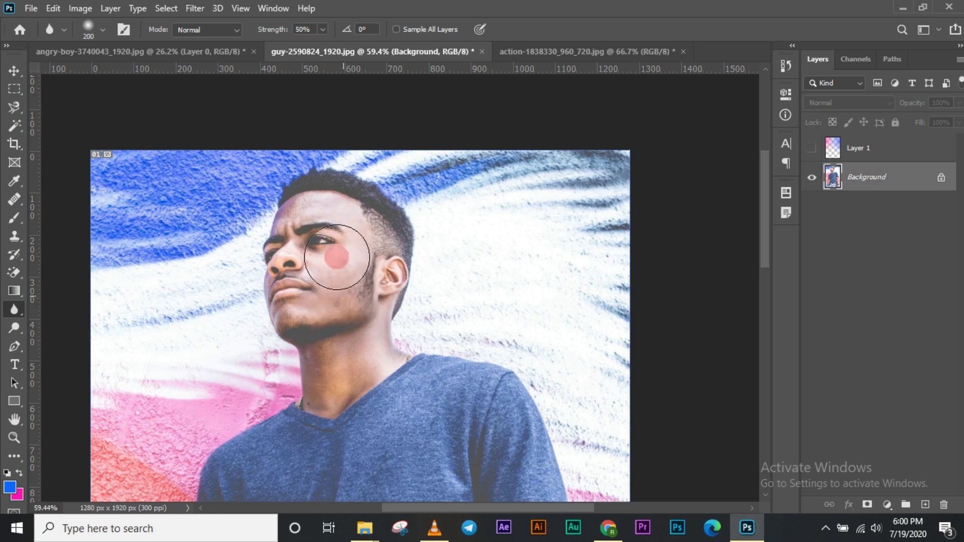
key("bracketleft")
left_click(227, 30)
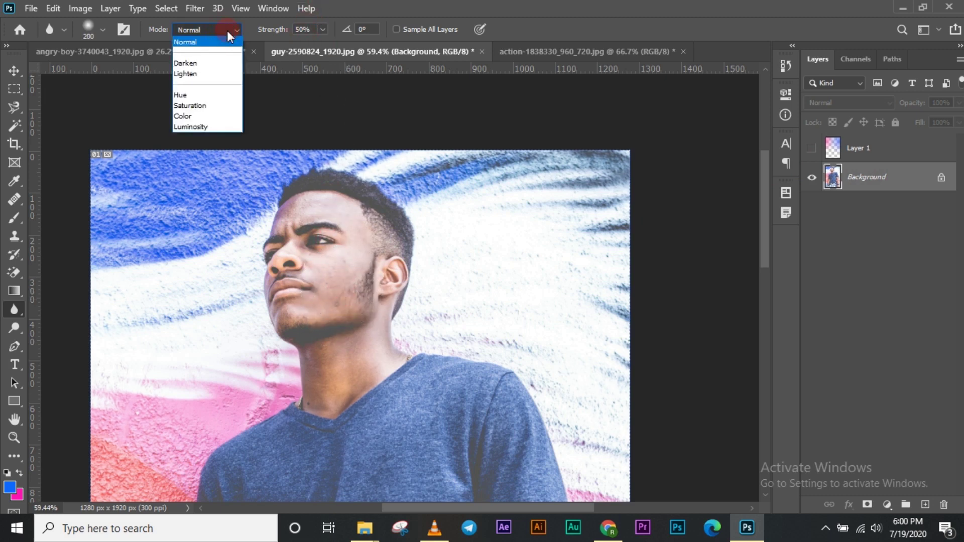
left_click(229, 30)
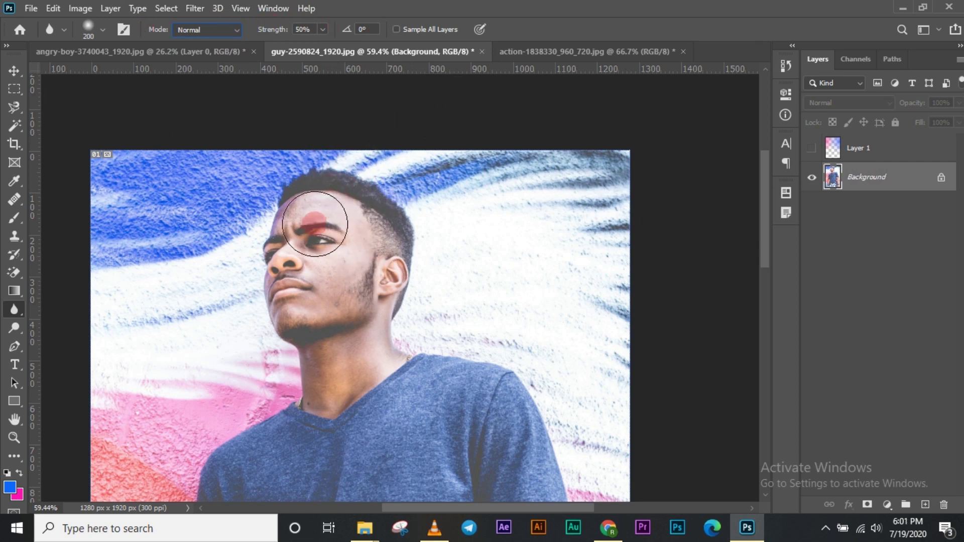
mouse_move(288, 213)
left_mouse_down()
mouse_move(341, 234)
mouse_move(333, 284)
mouse_move(319, 264)
mouse_move(283, 298)
mouse_move(308, 256)
mouse_move(266, 287)
mouse_move(336, 274)
left_mouse_up()
mouse_move(335, 250)
left_mouse_down()
mouse_move(324, 308)
mouse_move(358, 313)
mouse_move(333, 307)
mouse_move(335, 287)
mouse_move(330, 298)
mouse_move(290, 302)
mouse_move(298, 259)
mouse_move(323, 210)
left_mouse_up()
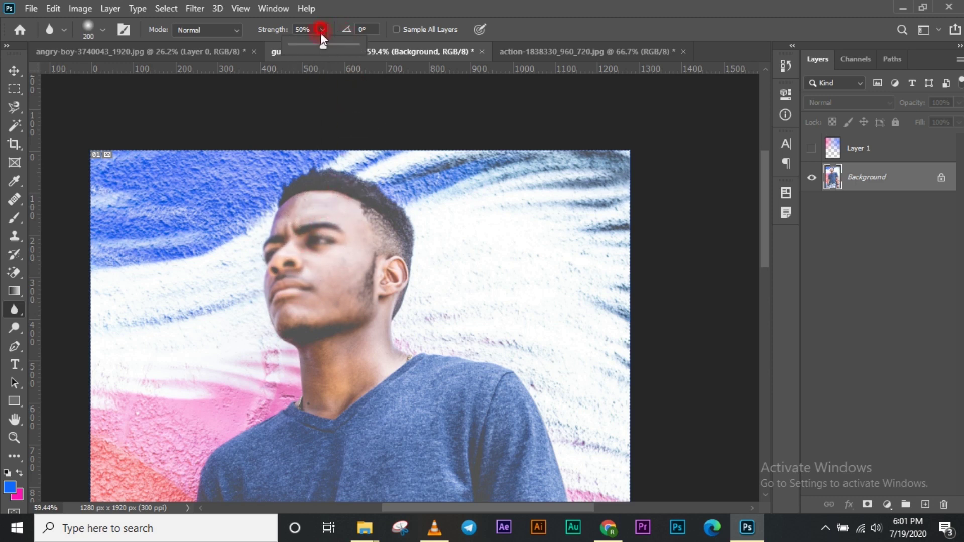
- Raise the blur strength to 86% and blur the man's face more strongly
left_click_drag(321, 46, 348, 46)
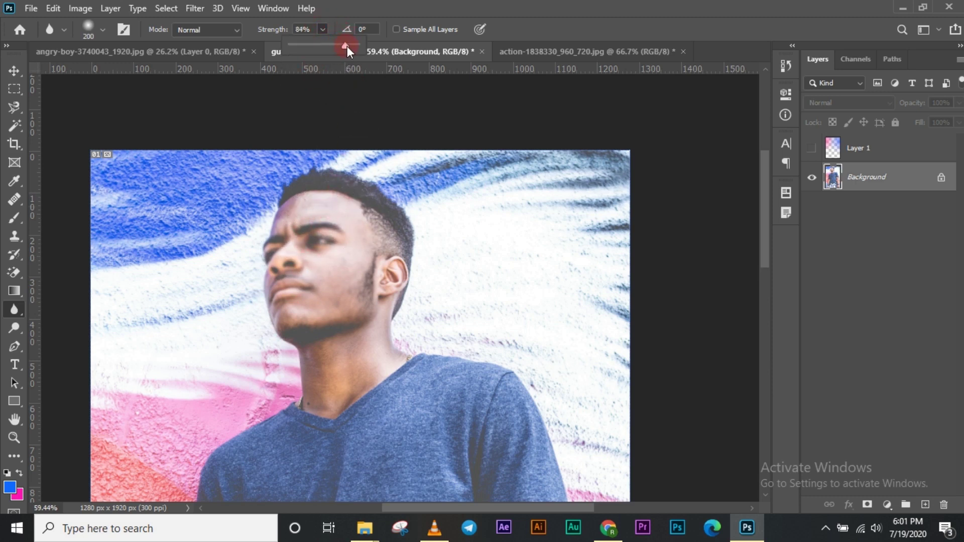
left_click(318, 28)
mouse_move(315, 140)
left_mouse_down()
mouse_move(305, 226)
mouse_move(358, 241)
mouse_move(398, 295)
mouse_move(376, 258)
mouse_move(318, 226)
mouse_move(269, 266)
mouse_move(295, 289)
mouse_move(316, 232)
mouse_move(303, 230)
mouse_move(275, 266)
left_mouse_up()
left_click(322, 29)
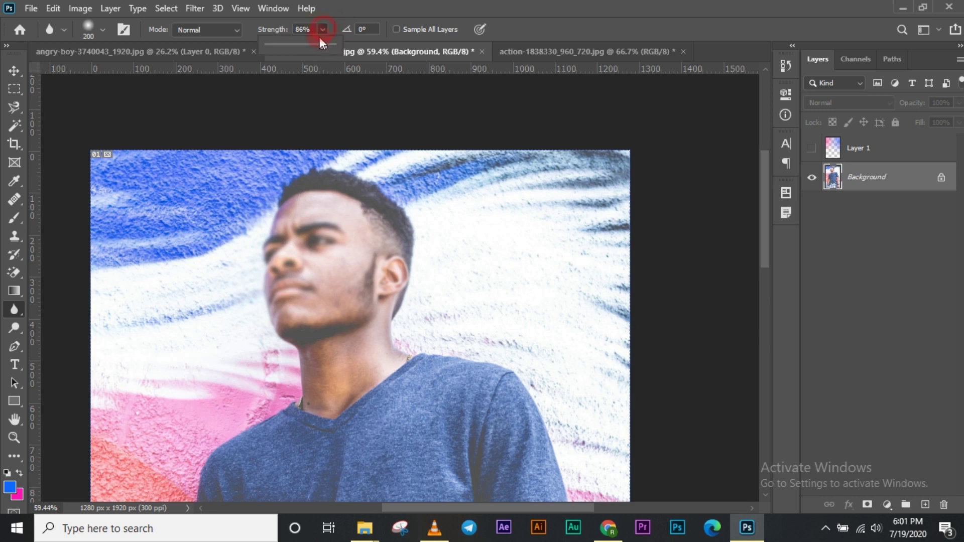
mouse_move(364, 101)
left_mouse_down()
mouse_move(308, 273)
mouse_move(323, 222)
mouse_move(338, 297)
mouse_move(370, 288)
mouse_move(365, 244)
mouse_move(345, 256)
mouse_move(361, 251)
mouse_move(332, 246)
mouse_move(314, 210)
mouse_move(300, 228)
mouse_move(299, 207)
mouse_move(347, 208)
mouse_move(399, 250)
mouse_move(377, 278)
mouse_move(300, 292)
left_mouse_up()
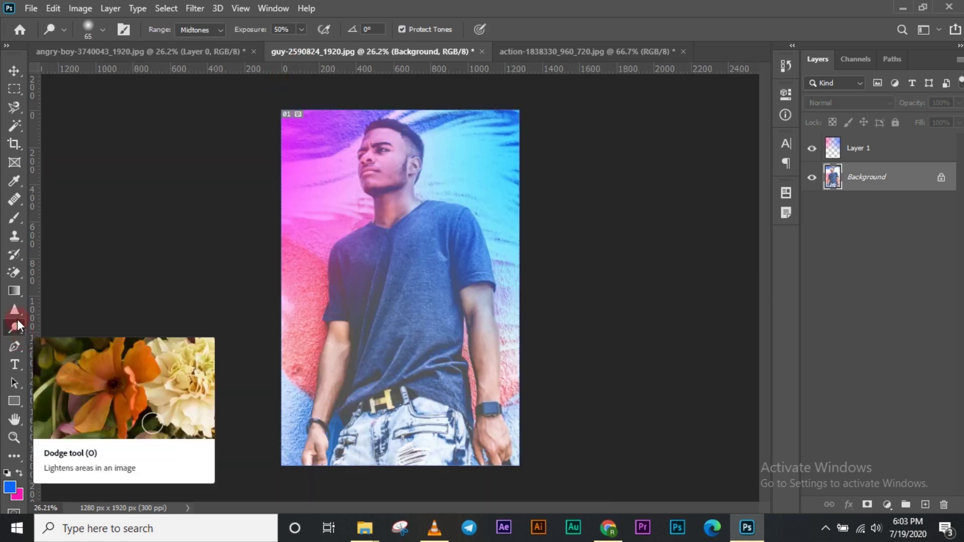
- Choose the Smudge tool, enlarge its brush to 45 px and pull the upper edge of the man's ear outward into a point
right_click(15, 311)
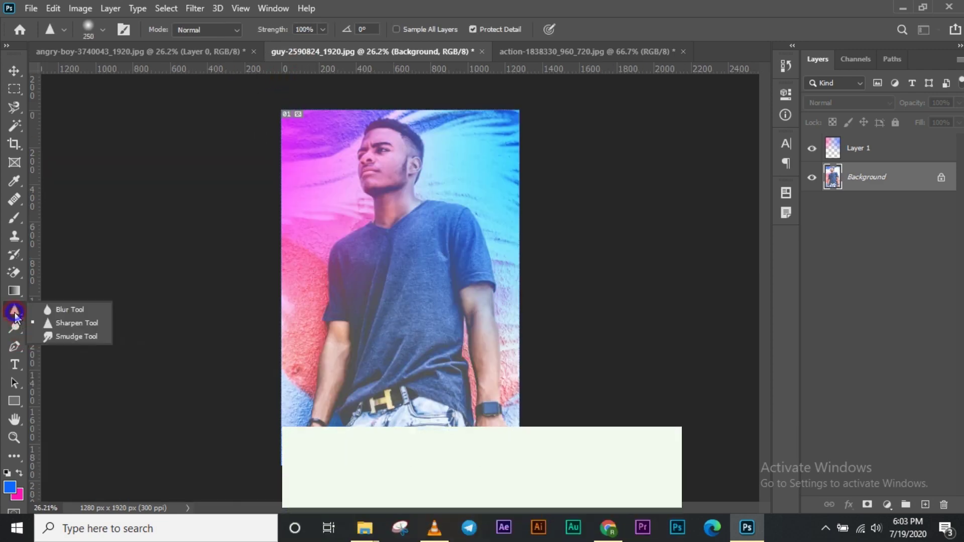
left_click(50, 335)
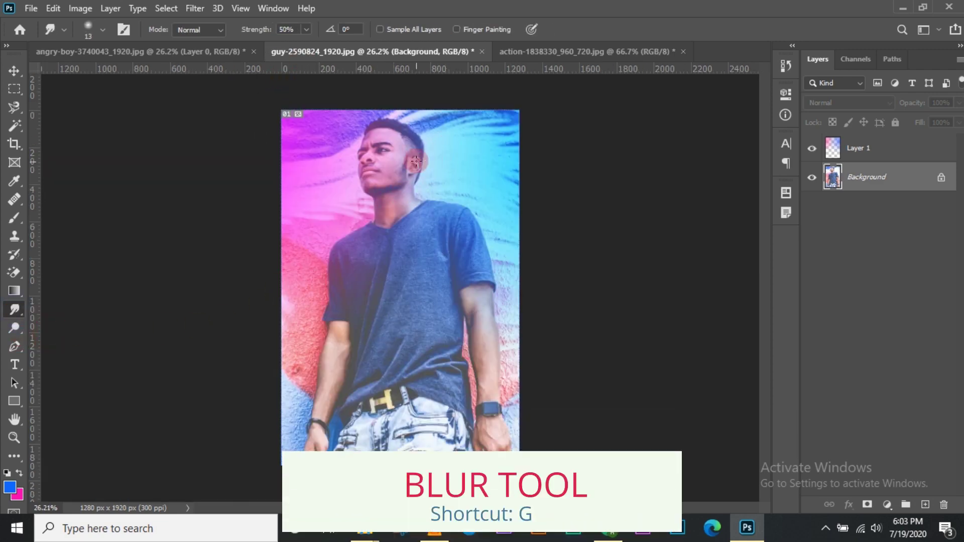
scroll(415, 160, "up", 8)
scroll(425, 175, "down", 5)
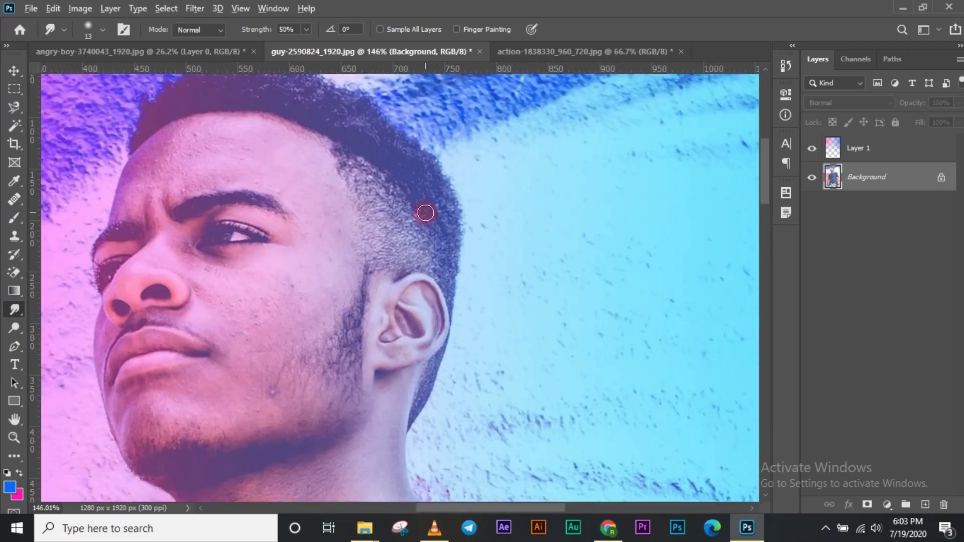
scroll(426, 211, "up", 6)
scroll(424, 243, "down", 7)
scroll(418, 247, "up", 6)
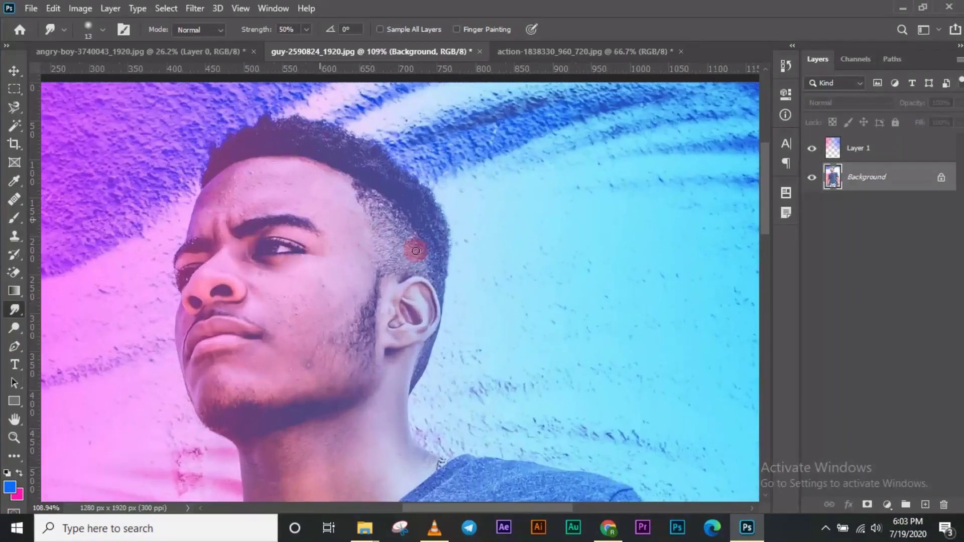
scroll(408, 285, "down", 1)
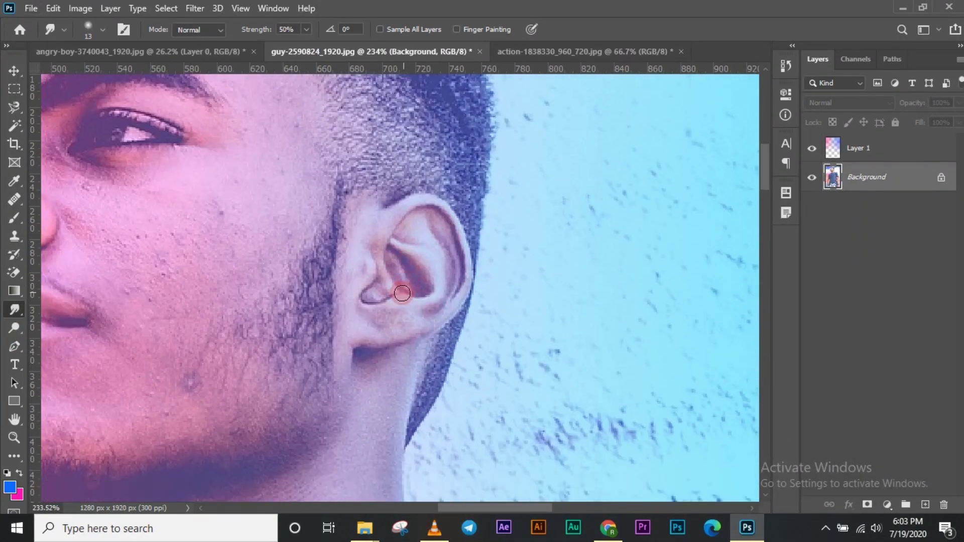
key("bracketright")
key("bracketright")
key("bracketright")
mouse_move(421, 275)
left_mouse_down()
mouse_move(428, 252)
mouse_move(457, 236)
mouse_move(472, 203)
mouse_move(444, 240)
mouse_move(498, 172)
left_mouse_up()
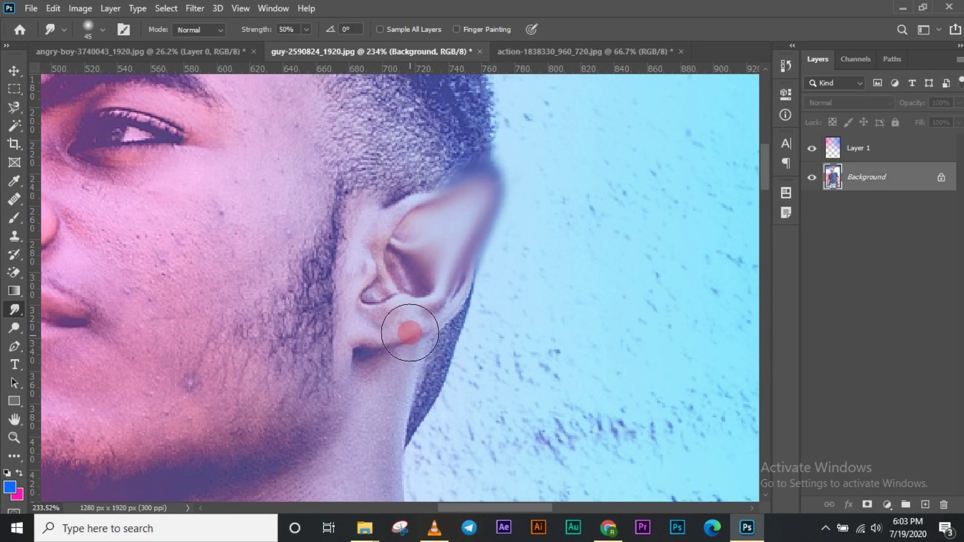
- Enlarge the Smudge brush to 90 px and reshape the man's chin and the front edge of his forehead
scroll(415, 291, "down", 3)
scroll(415, 292, "down", 6)
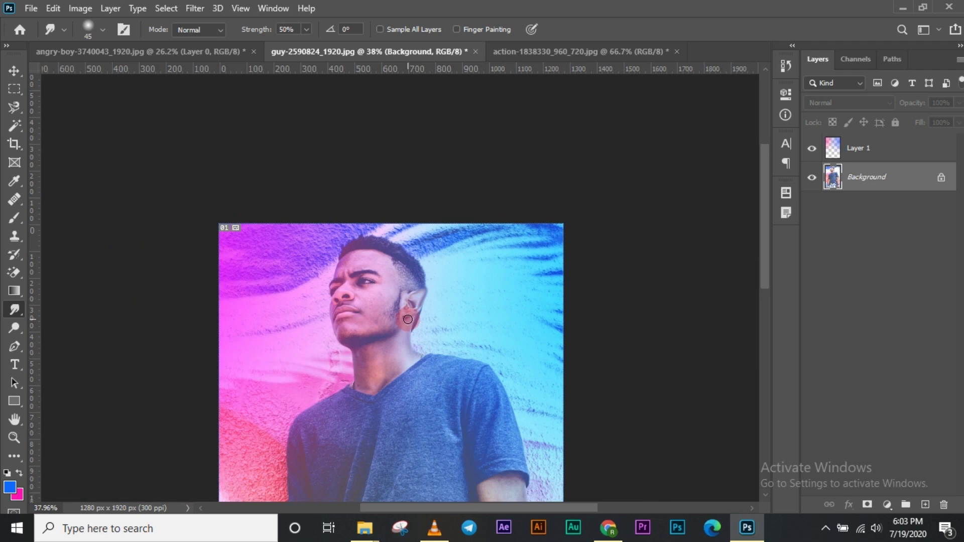
scroll(405, 250, "up", 4)
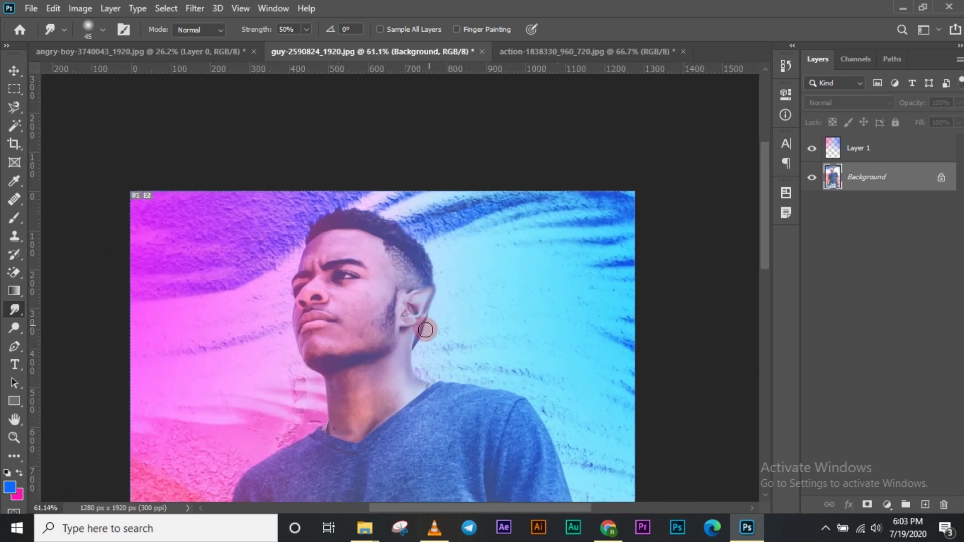
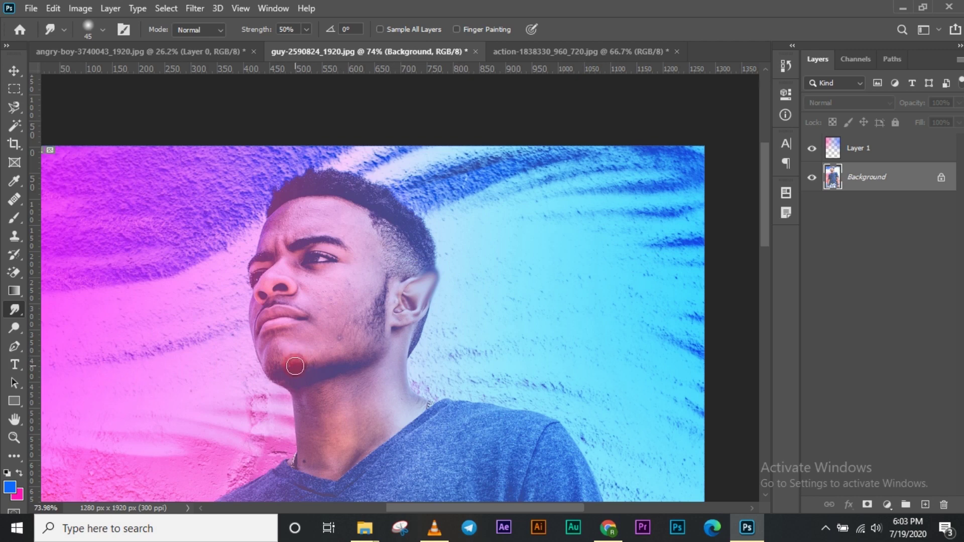
mouse_move(297, 357)
left_mouse_down()
mouse_move(275, 387)
mouse_move(417, 387)
mouse_move(327, 388)
mouse_move(292, 356)
left_mouse_up()
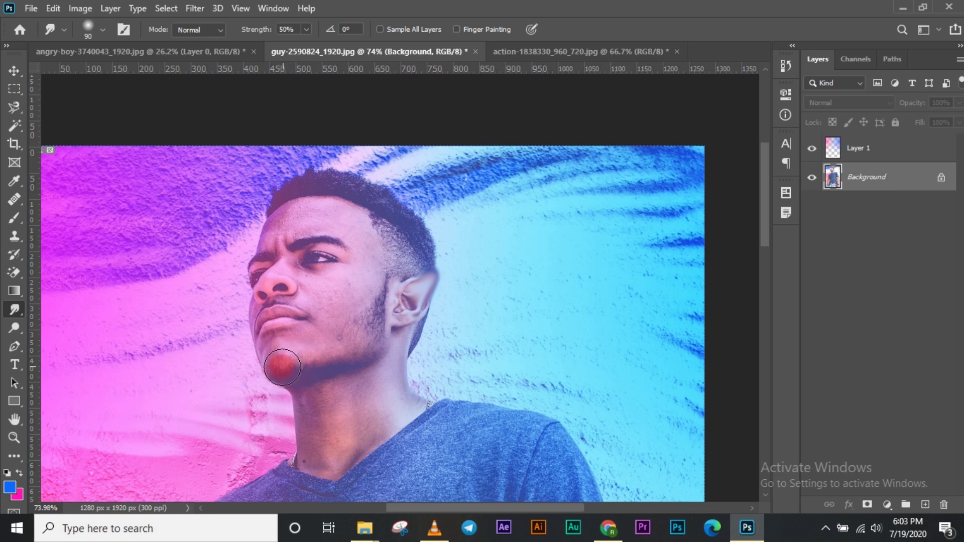
mouse_move(282, 370)
left_mouse_down()
mouse_move(465, 374)
mouse_move(368, 351)
mouse_move(387, 344)
mouse_move(325, 338)
mouse_move(301, 300)
mouse_move(320, 299)
mouse_move(311, 295)
mouse_move(253, 304)
mouse_move(324, 305)
mouse_move(356, 335)
left_mouse_up()
- Examine the smudged ear, chin and forehead up close and in the whole photo
scroll(306, 311, "up", 5)
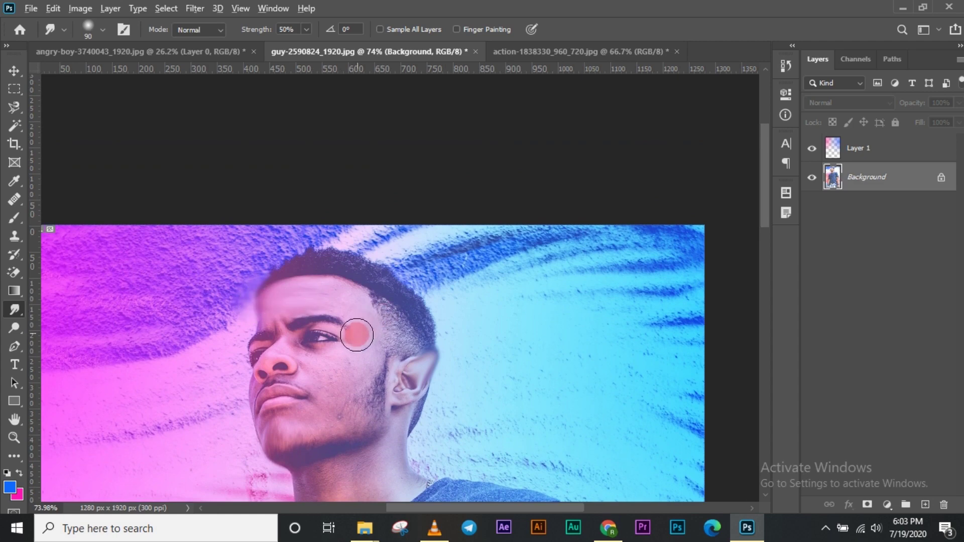
scroll(473, 368, "down", 4)
scroll(385, 346, "up", 2)
scroll(385, 345, "down", 3)
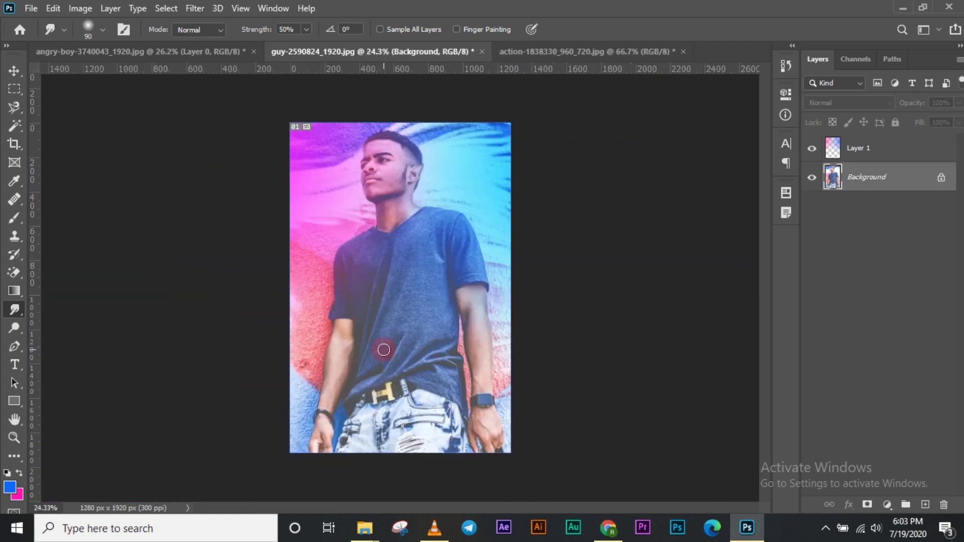
scroll(364, 186, "up", 5)
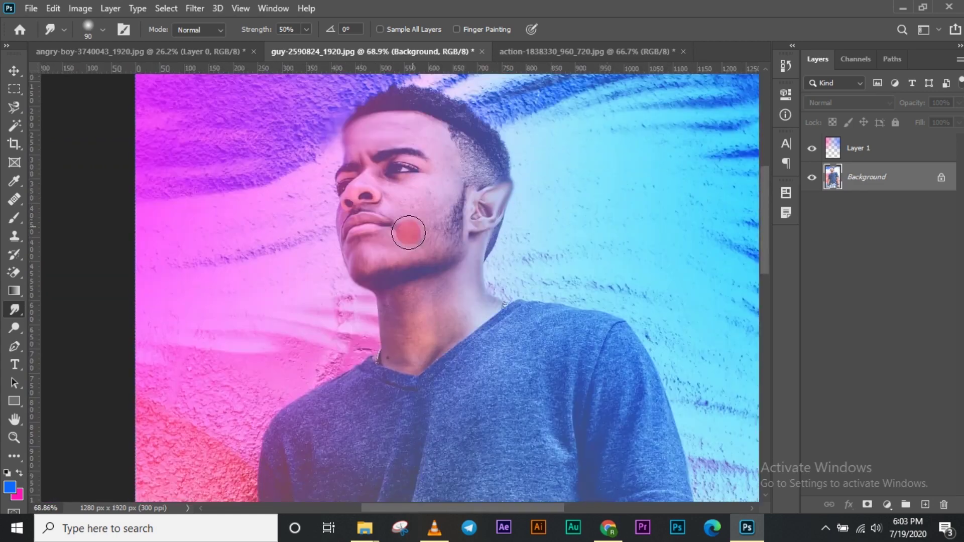
scroll(407, 228, "up", 3)
scroll(369, 246, "down", 5)
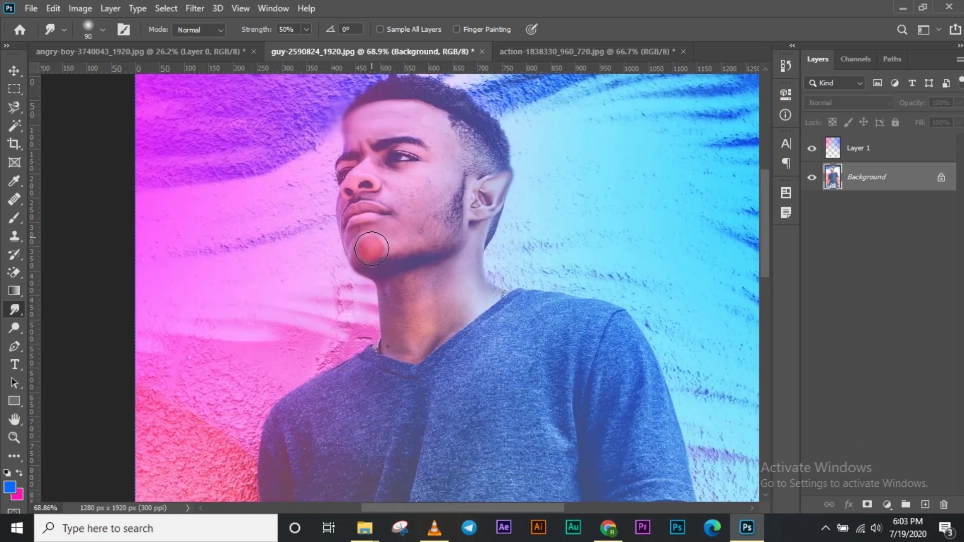
scroll(364, 266, "down", 3)
scroll(363, 266, "down", 3)
scroll(363, 266, "up", 2)
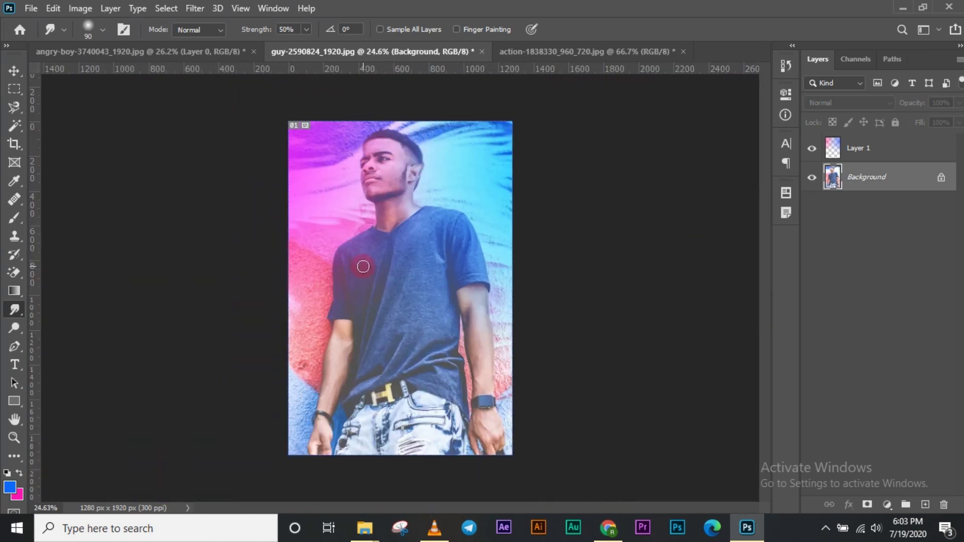
right_click(25, 309)
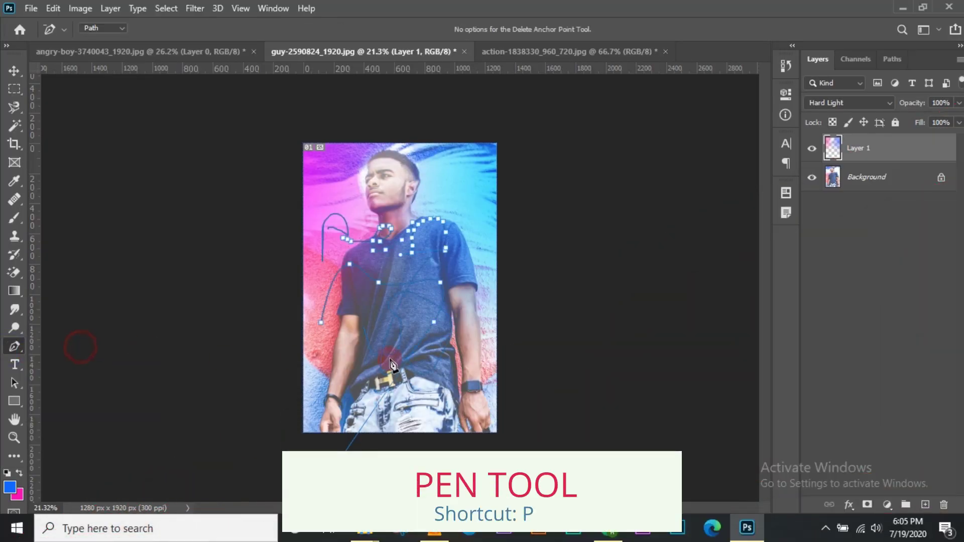
- Switch to the Pen tool and undo all the practice paths drawn across the man's shirt and the wall
key("p")
key("ctrl+z")
key("ctrl+z")
key("ctrl+z")
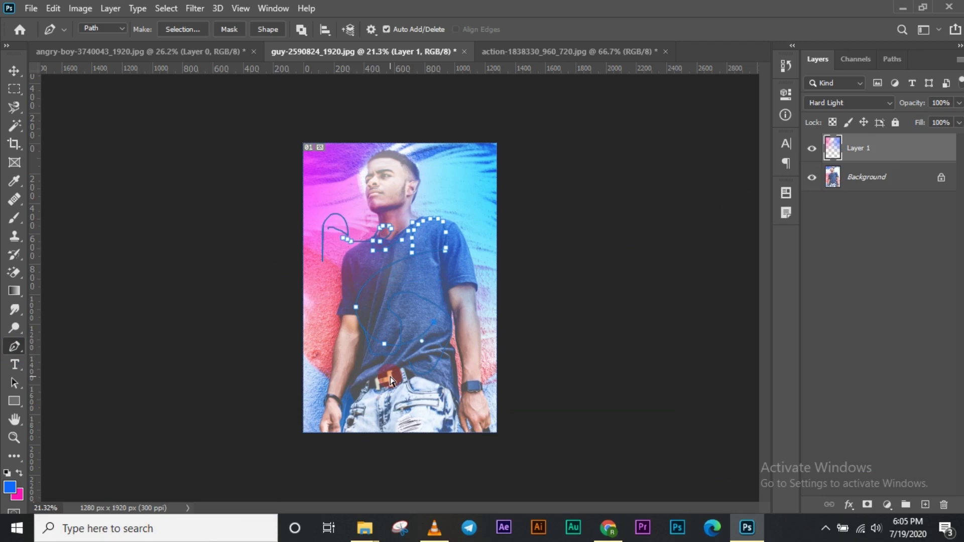
key("ctrl+z")
key("ctrl+z")
key("ctrl+z")
key("ctrl+z")
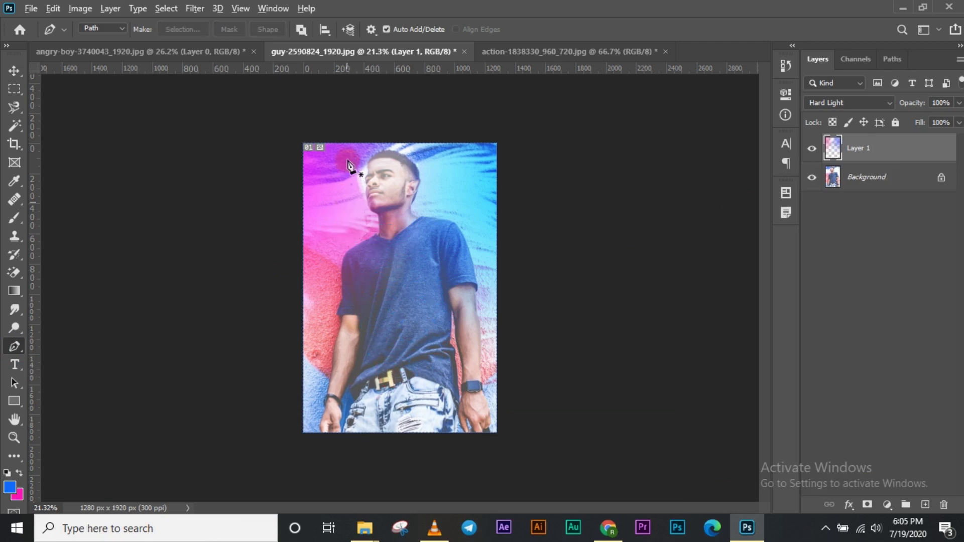
- Add a white solid-colour fill layer above the gradient layer to cover the photo
scroll(384, 281, "up", 10)
scroll(397, 324, "down", 6)
scroll(417, 306, "up", 4)
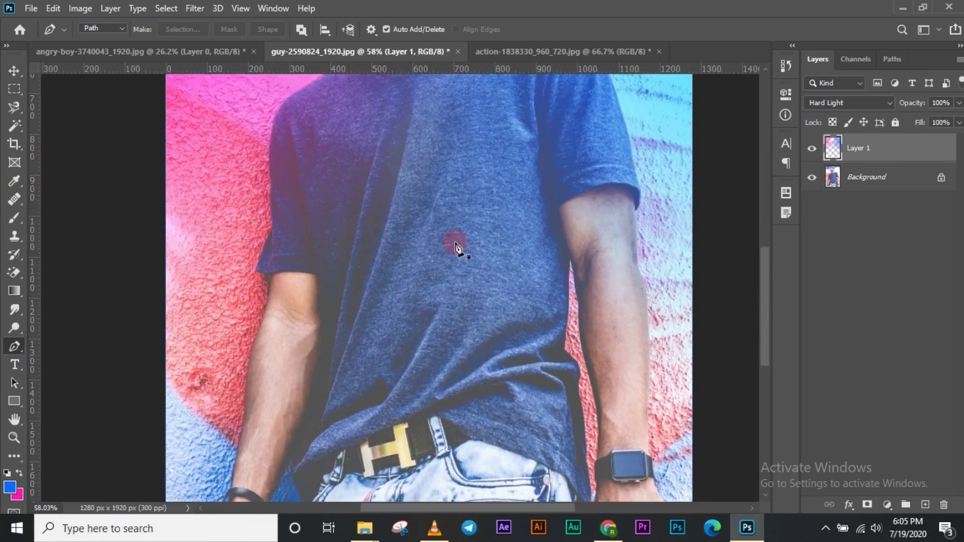
scroll(456, 246, "down", 6)
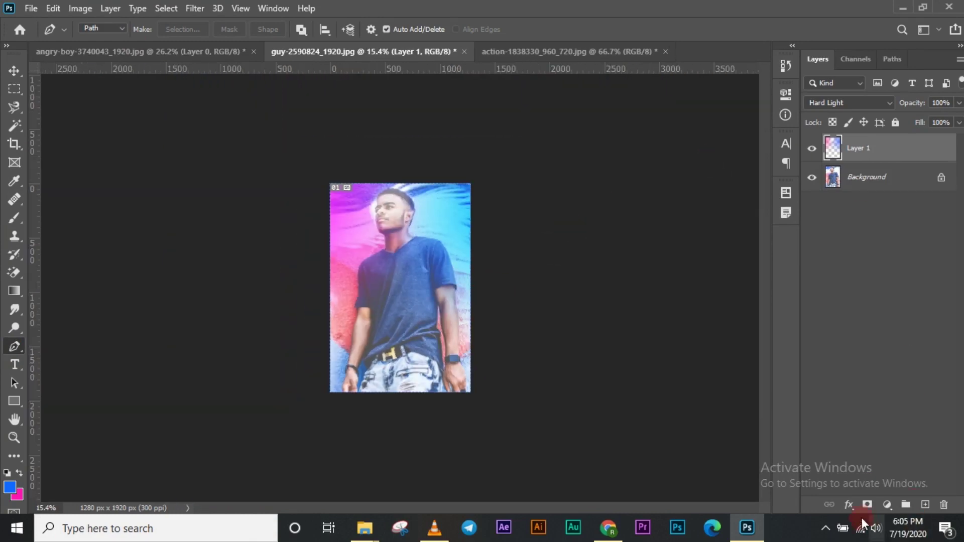
left_click(886, 504)
left_click(875, 255)
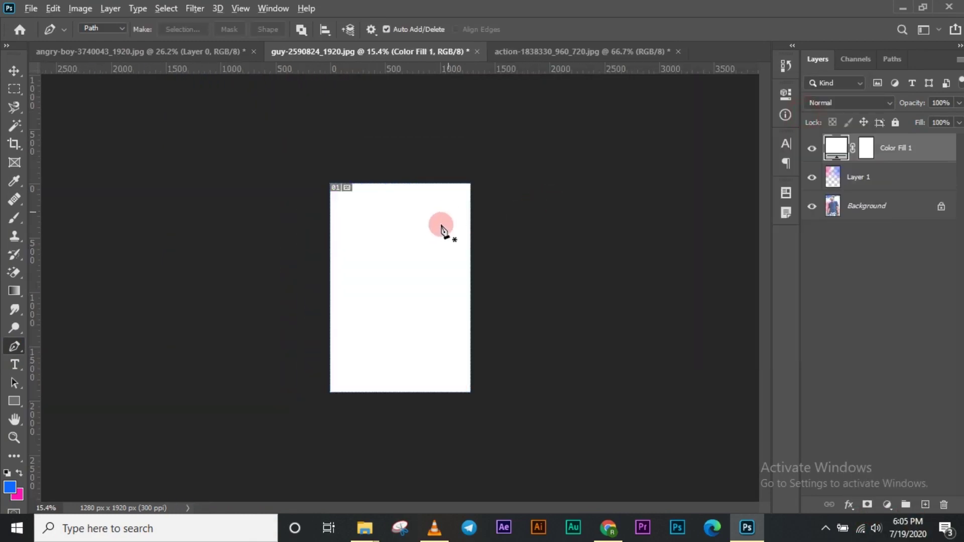
- Draw a closed path with rounded sides and a nearly straight base on the upper half of the white canvas
scroll(420, 262, "up", 5)
scroll(421, 262, "down", 2)
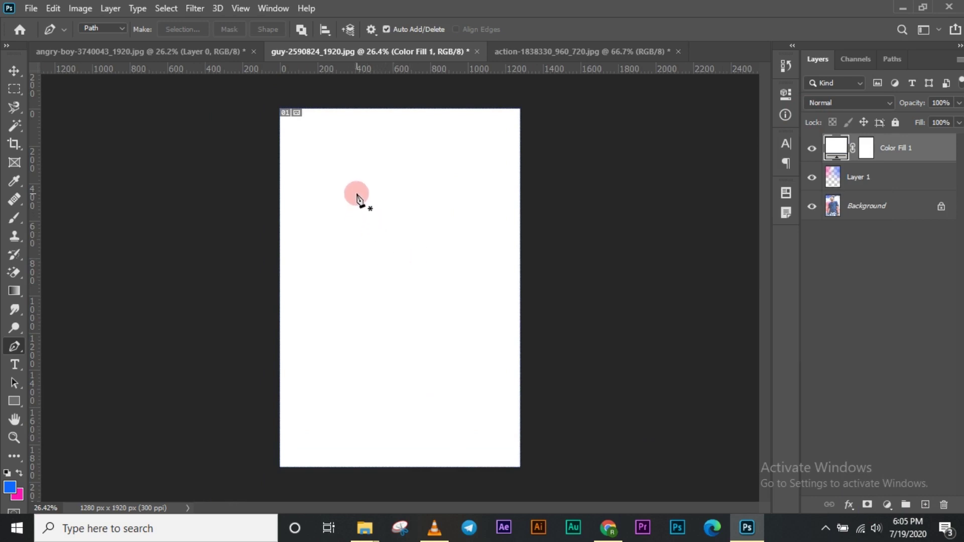
left_click(325, 187)
key("ctrl+z")
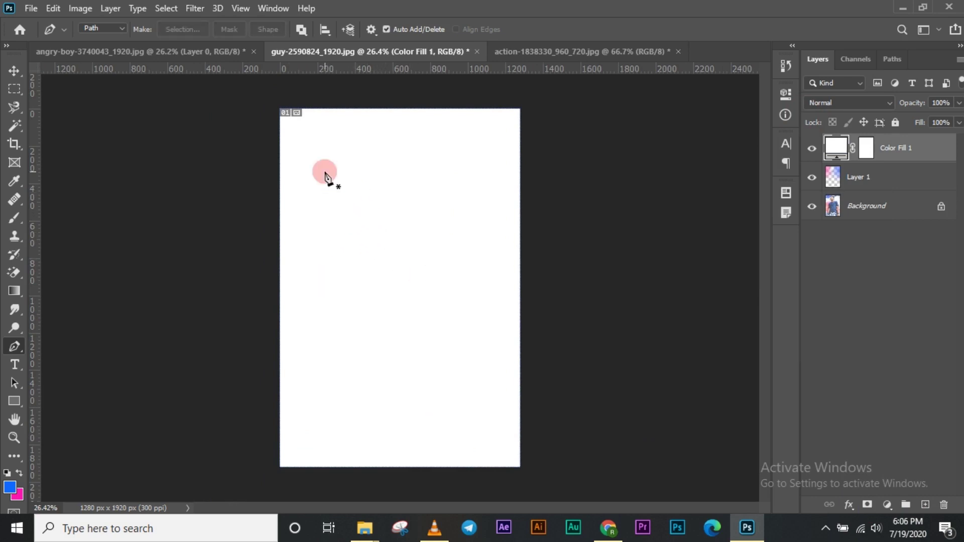
left_click(324, 171)
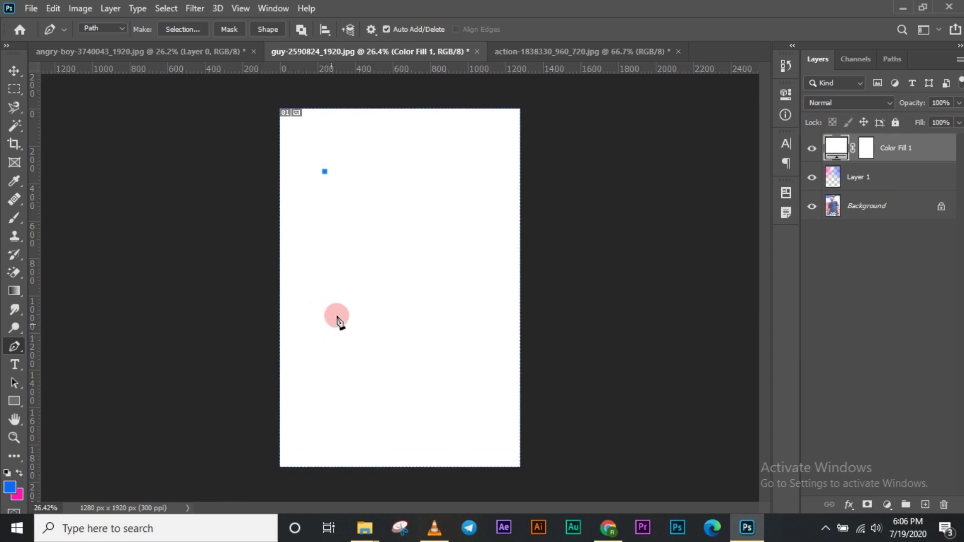
left_click_drag(433, 171, 472, 209)
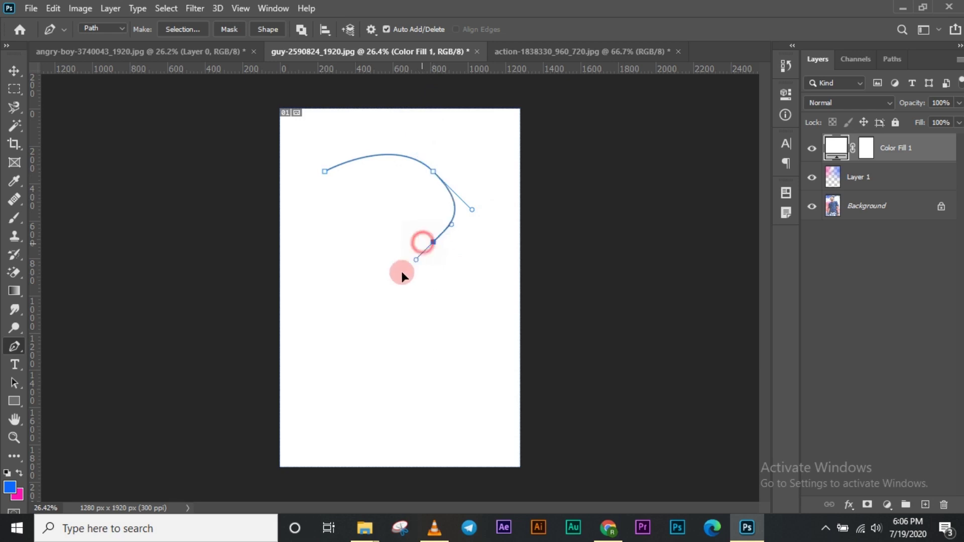
key("ctrl+z")
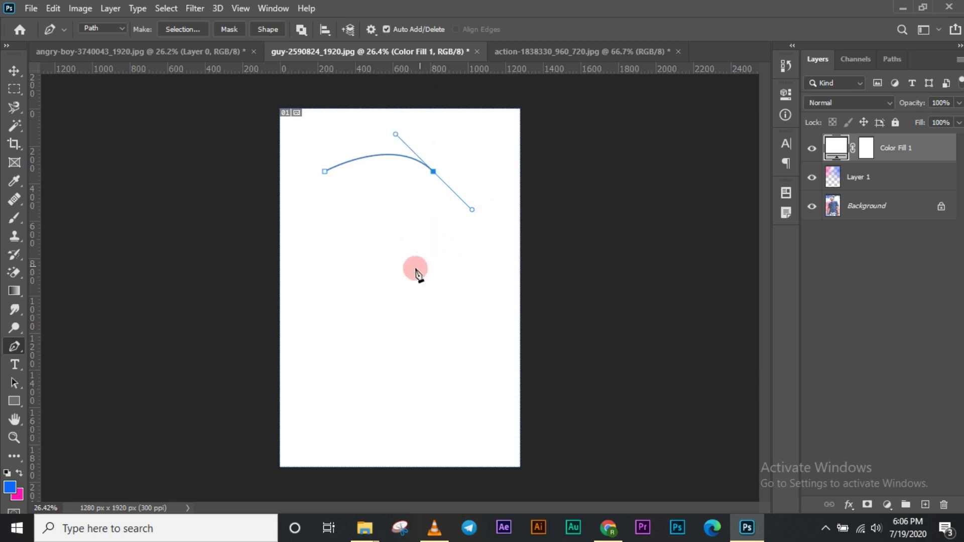
key("ctrl+shift+z")
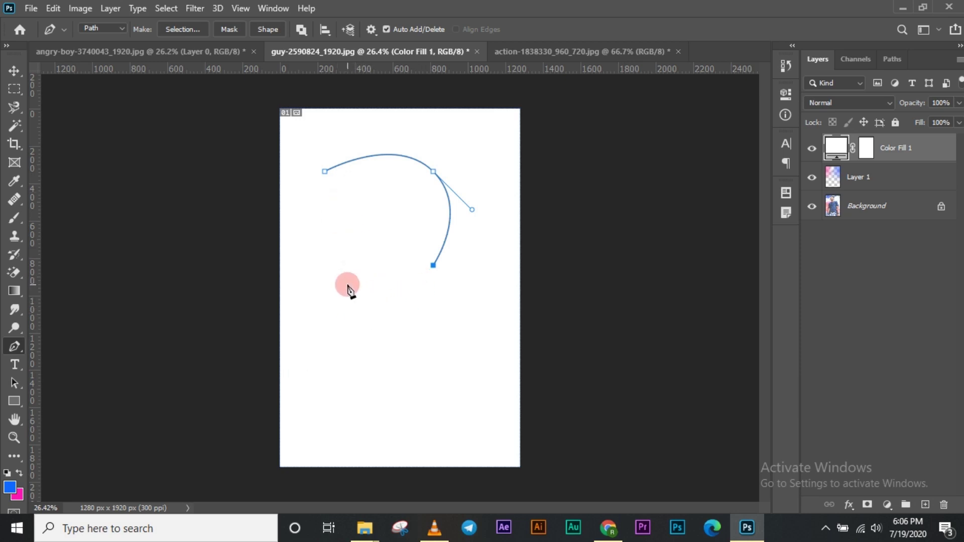
left_click(324, 261)
left_click_drag(315, 195, 350, 150)
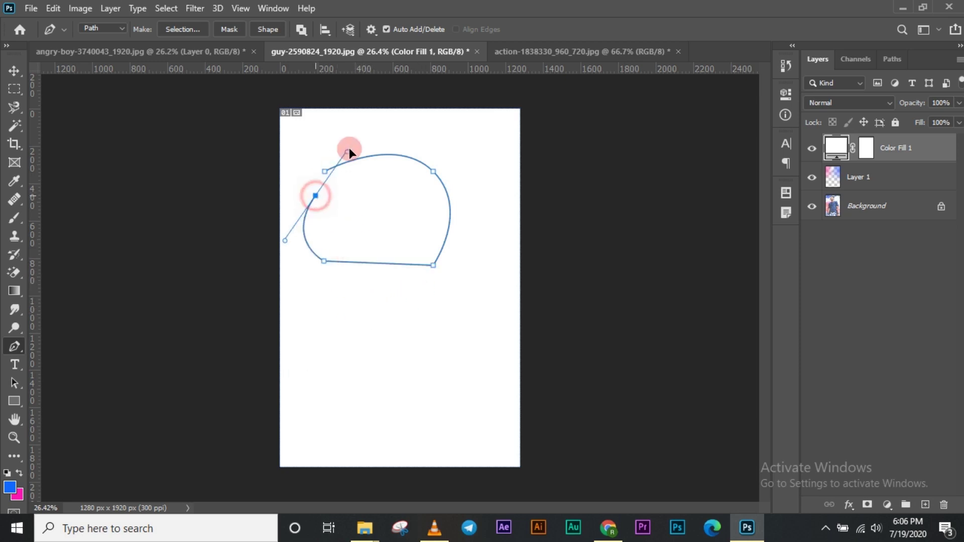
left_click(324, 171)
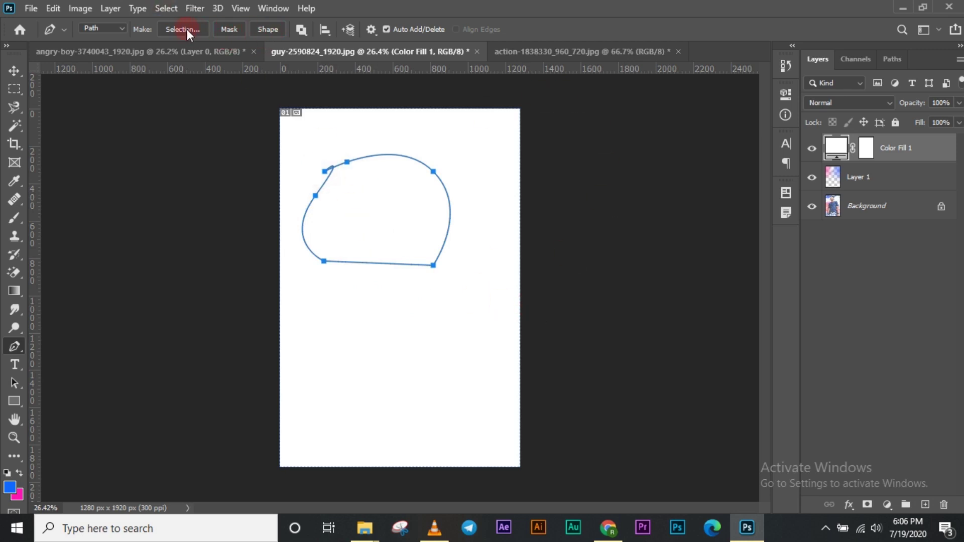
- Convert the closed path into a blue shape layer and move the shape slightly right and down with the Move tool
left_click(279, 31)
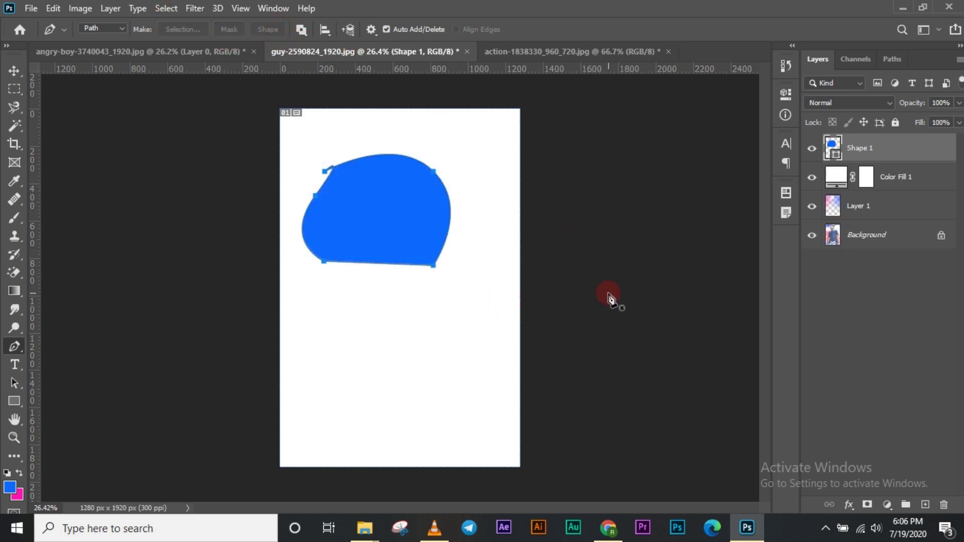
left_click(15, 71)
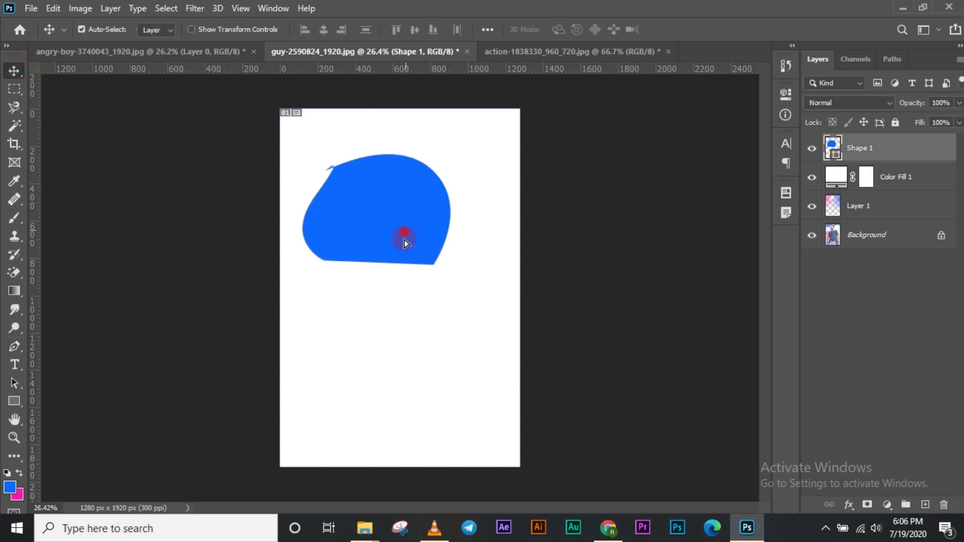
left_click_drag(405, 239, 451, 230)
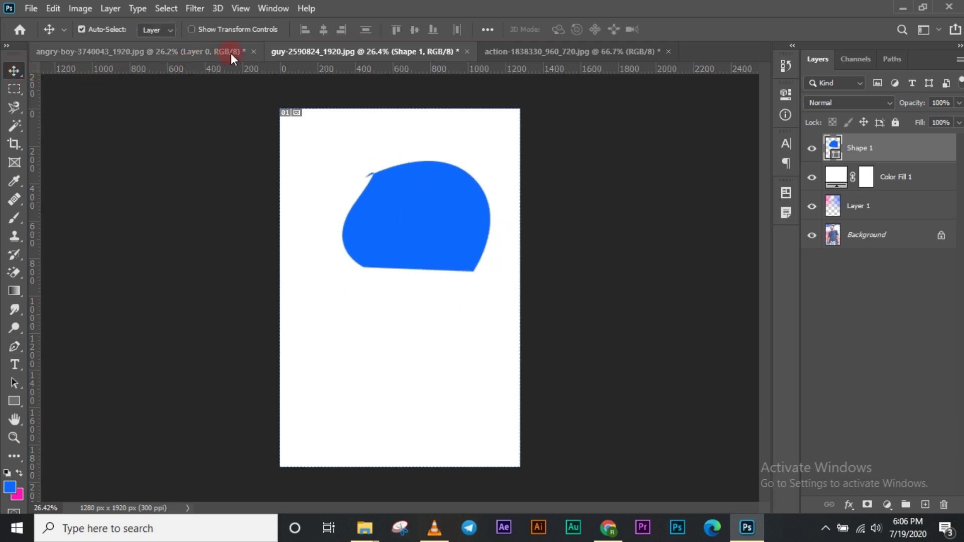
- Hide the Shape 1 and Color Fill 1 layers to reveal the photo, and switch back to the Pen tool
left_click(808, 154)
left_click(809, 178)
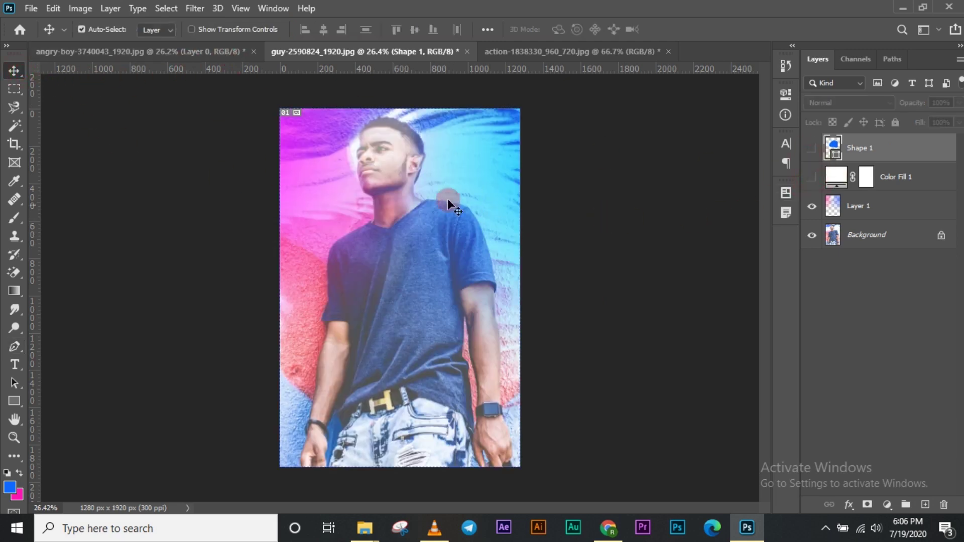
left_click_drag(443, 177, 262, 372)
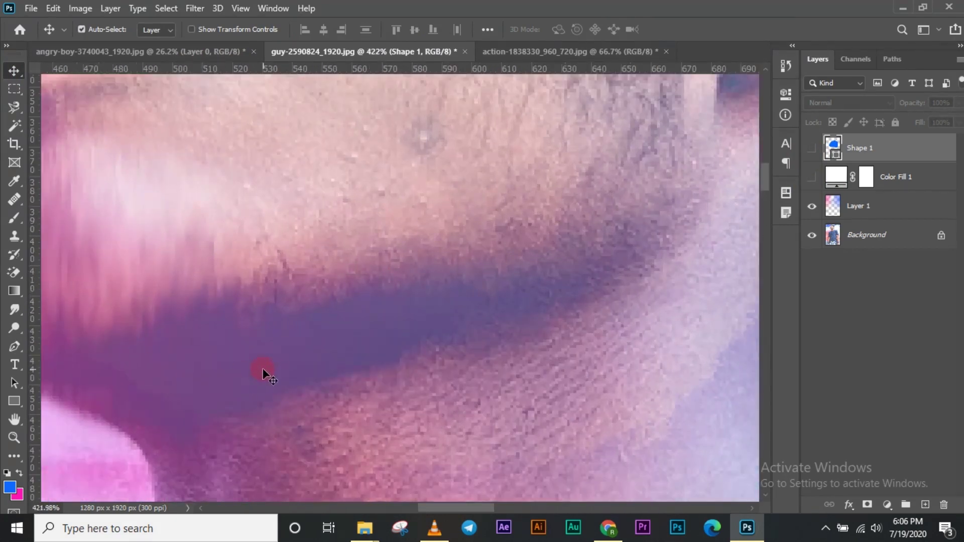
key("p")
left_click_drag(396, 374, 510, 362)
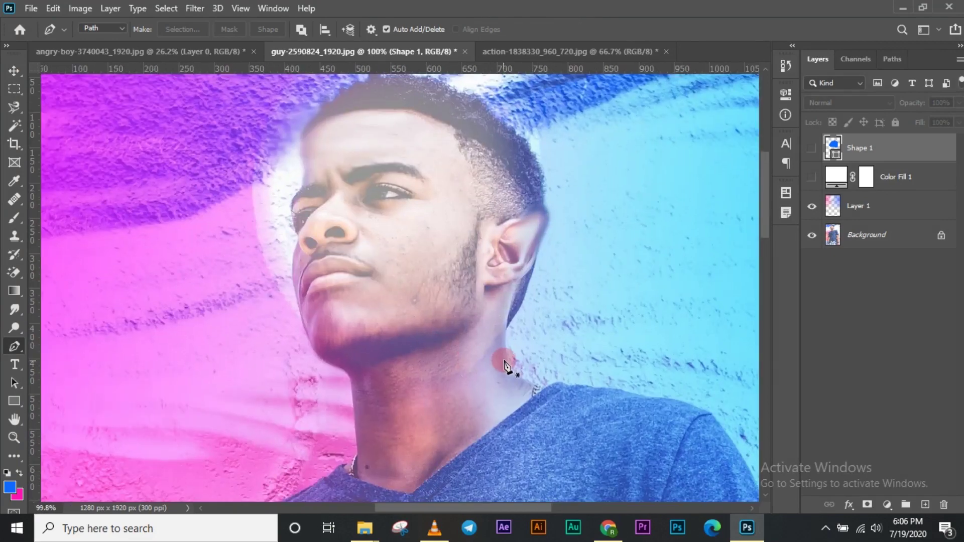
- Trace a curved path from the man's nape up behind the ear and over the back and top of his hair
left_click(506, 327)
left_click_drag(533, 204, 518, 128)
scroll(499, 215, "up", 5)
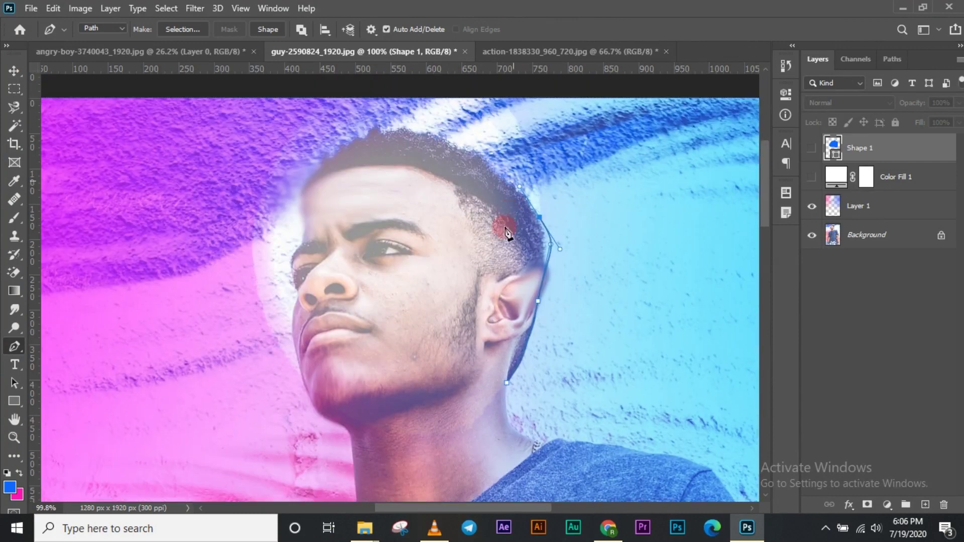
left_click(434, 226)
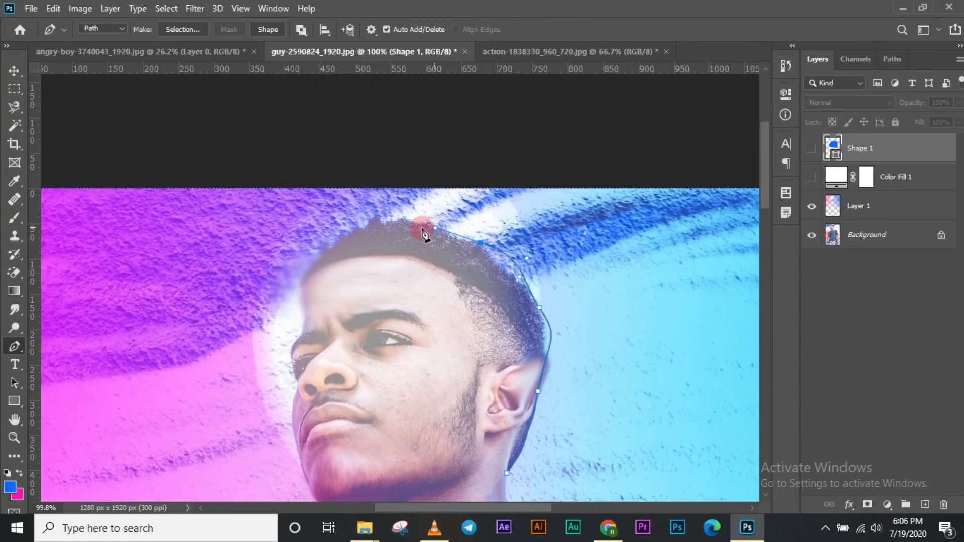
scroll(406, 218, "up", 2)
scroll(402, 209, "down", 2)
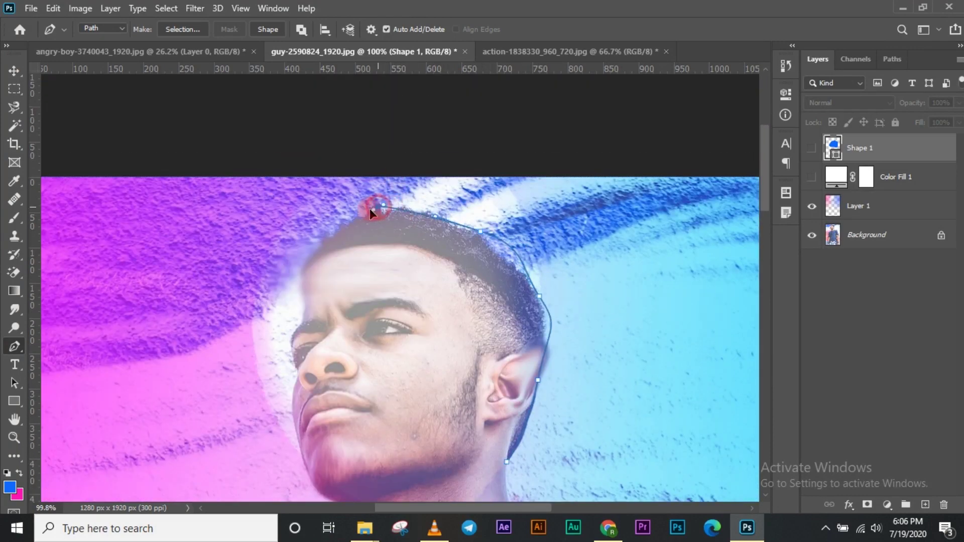
left_click_drag(347, 216, 344, 217)
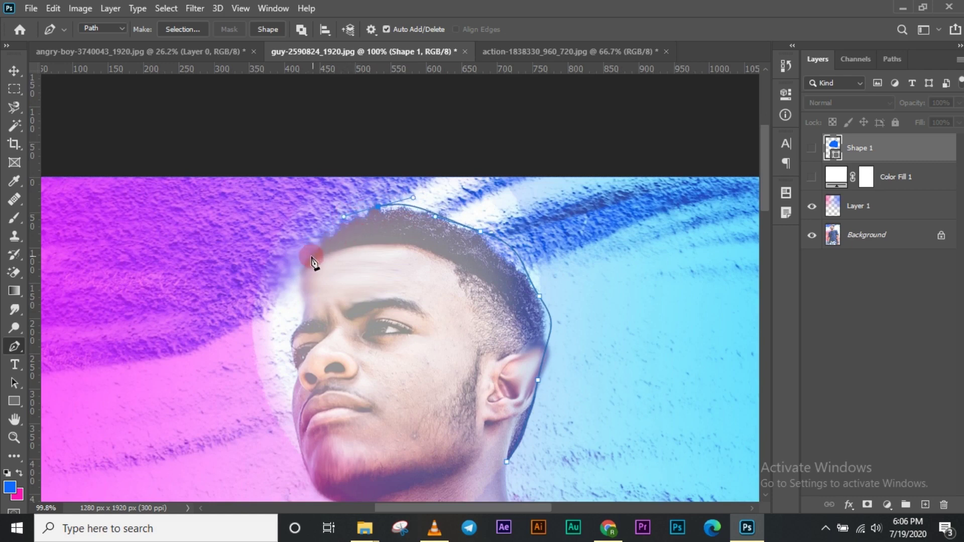
- Continue the path down the front of the face, along the forehead, brow, nose and lips
scroll(300, 231, "down", 3)
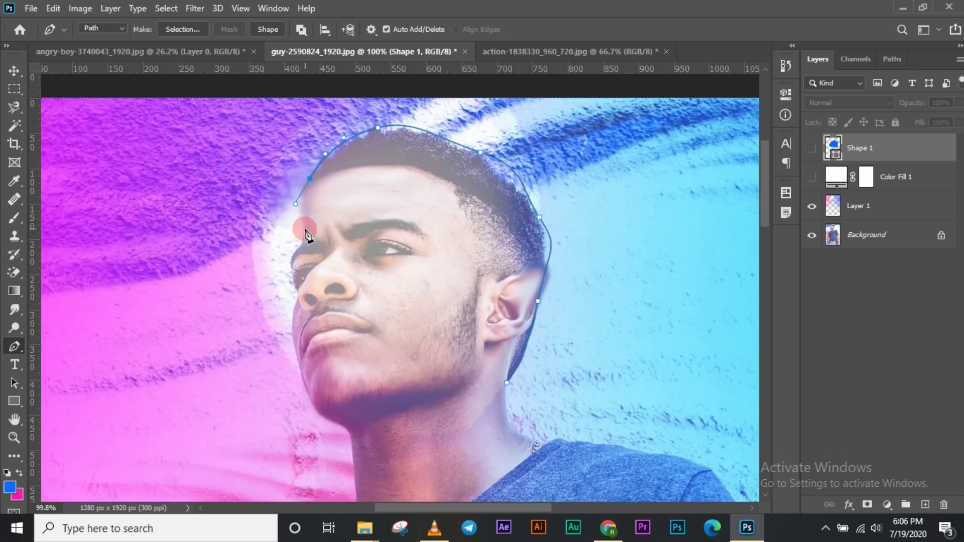
mouse_move(291, 255)
left_mouse_down()
mouse_move(287, 267)
mouse_move(290, 248)
left_mouse_up()
scroll(284, 256, "down", 2)
scroll(289, 247, "down", 2)
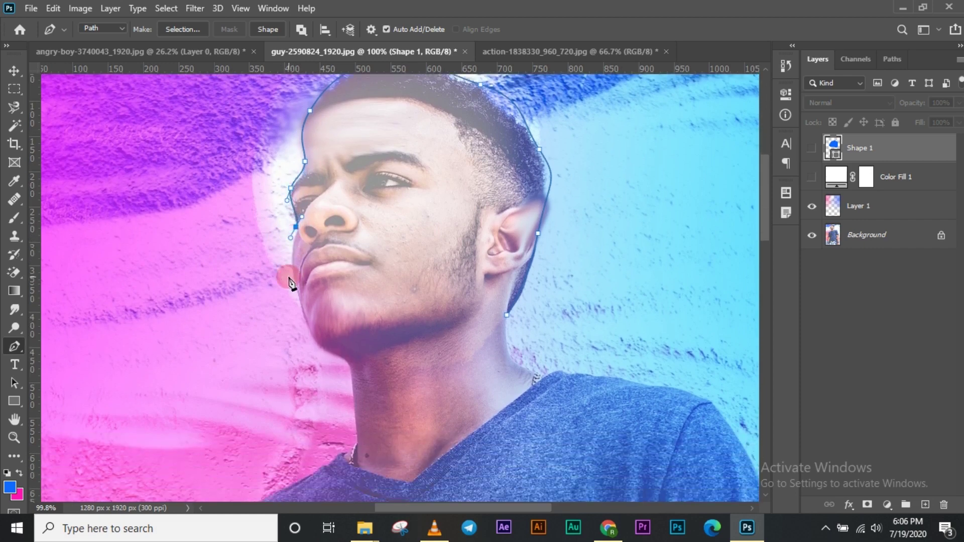
left_click_drag(300, 255, 302, 258)
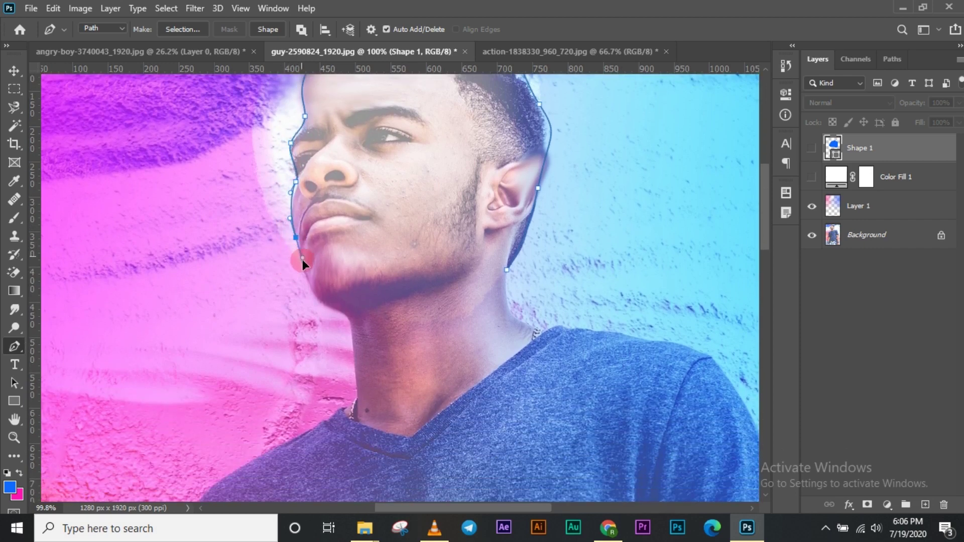
- Carry the path around the chin and under the jaw to the front of the neck, redoing the misplaced points
left_click(321, 301)
left_click(308, 267)
key("ctrl+z")
left_click(335, 310)
left_click(296, 237)
left_click(303, 260)
left_click_drag(331, 309, 339, 311)
left_click_drag(353, 354, 353, 369)
- Trace the path down the neck and along the shirt's V-neckline, closing it at the starting point on the nape
scroll(356, 334, "down", 3)
scroll(357, 334, "down", 1)
left_click(354, 291)
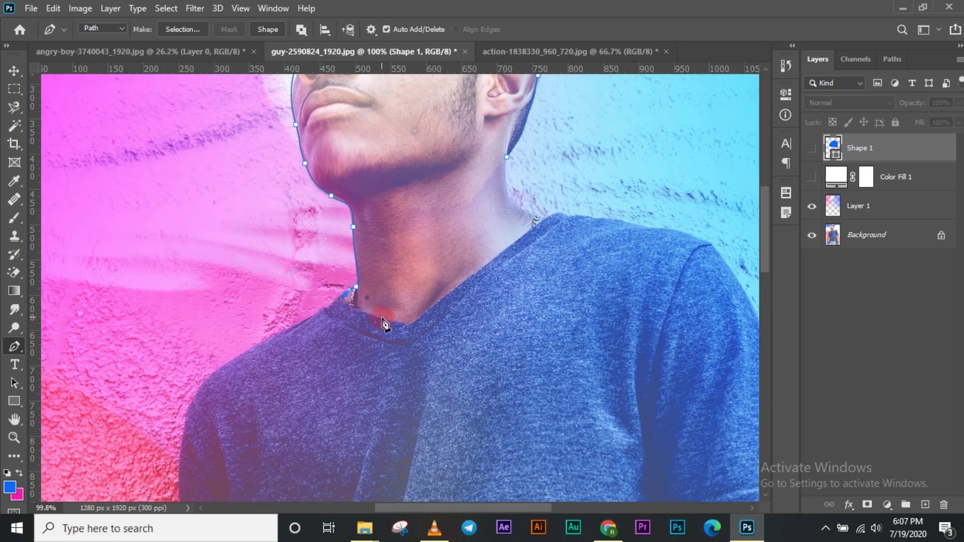
left_click_drag(402, 324, 472, 278)
left_click(519, 251)
left_click_drag(552, 218, 503, 172)
left_click(507, 158)
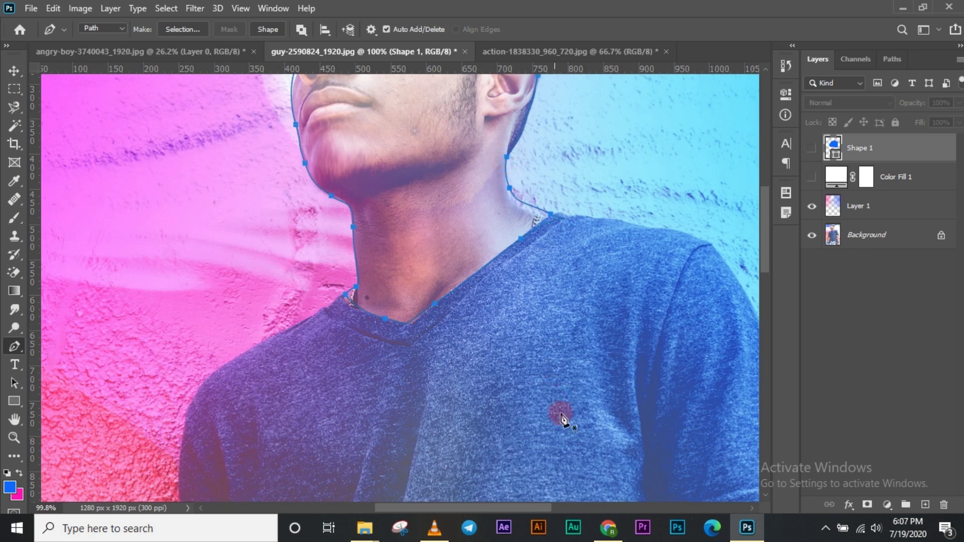
- Turn the head path into a new anti-aliased selection with a feather radius of 0 pixels
scroll(490, 262, "down", 5)
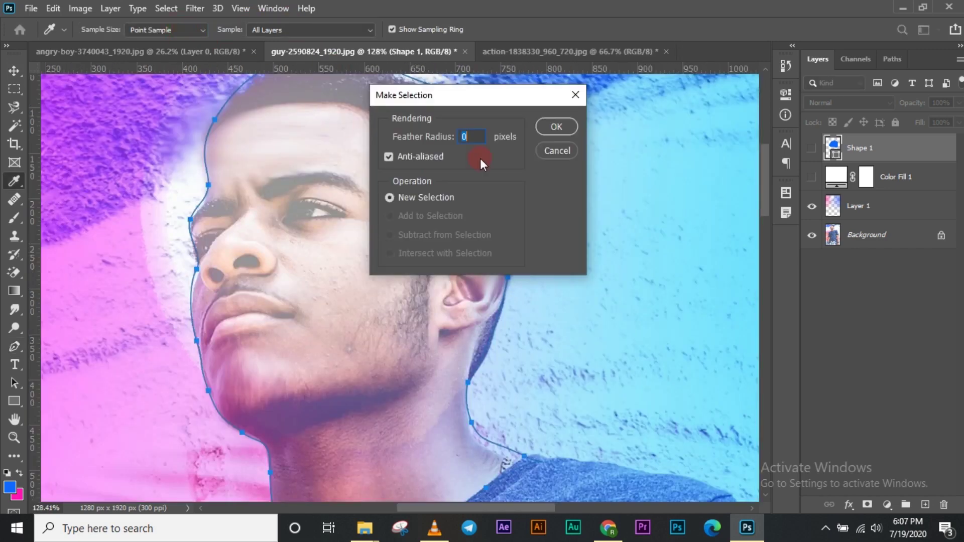
left_click(554, 124)
scroll(348, 263, "down", 3)
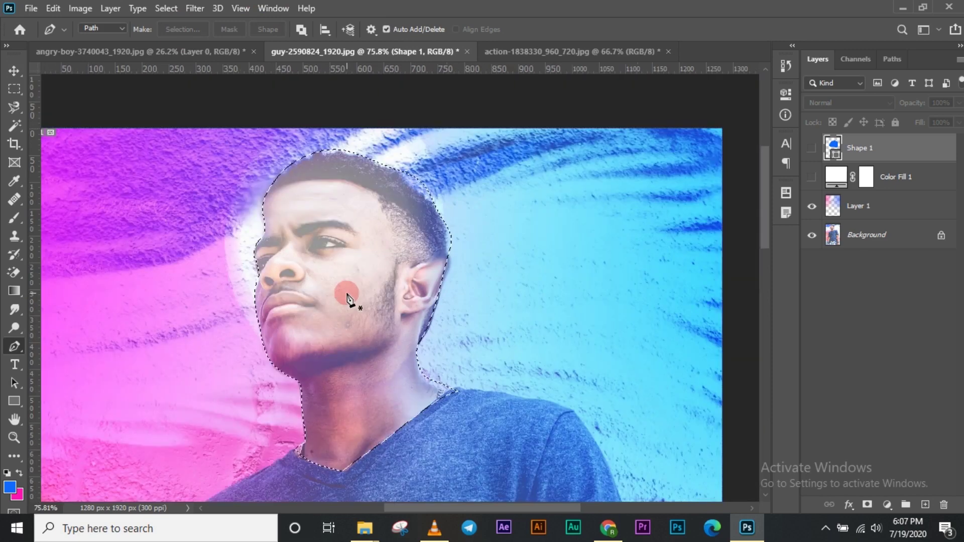
scroll(348, 298, "down", 4)
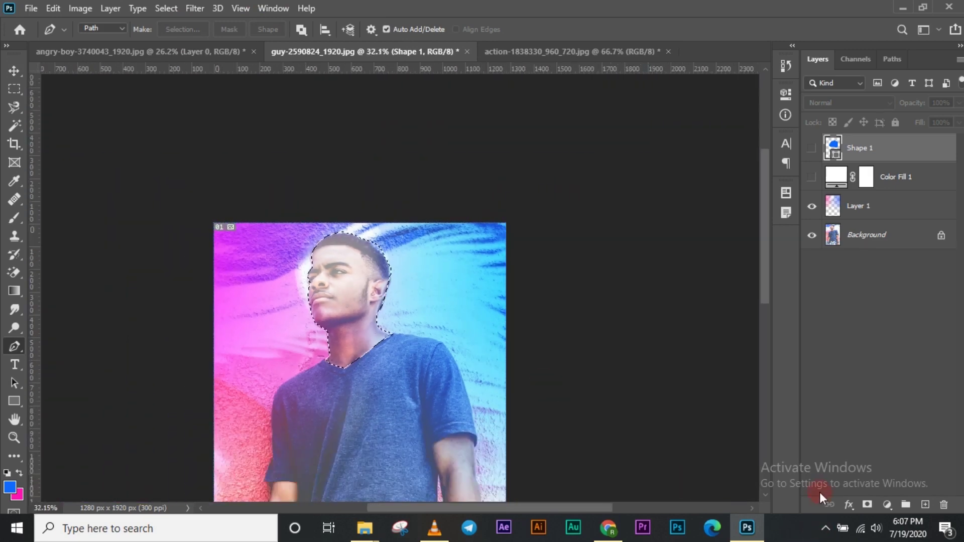
left_click(867, 505)
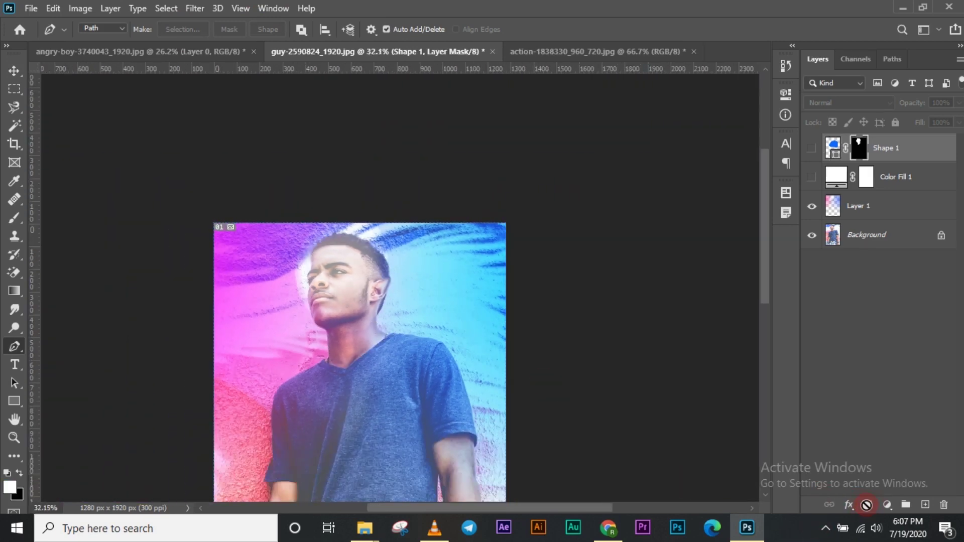
left_click(833, 241, "ctrl")
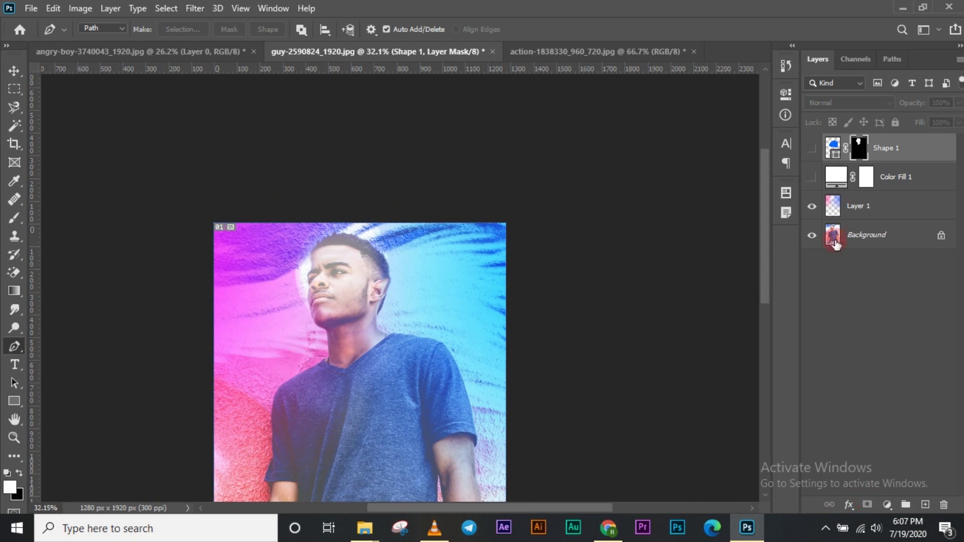
key("ctrl+z")
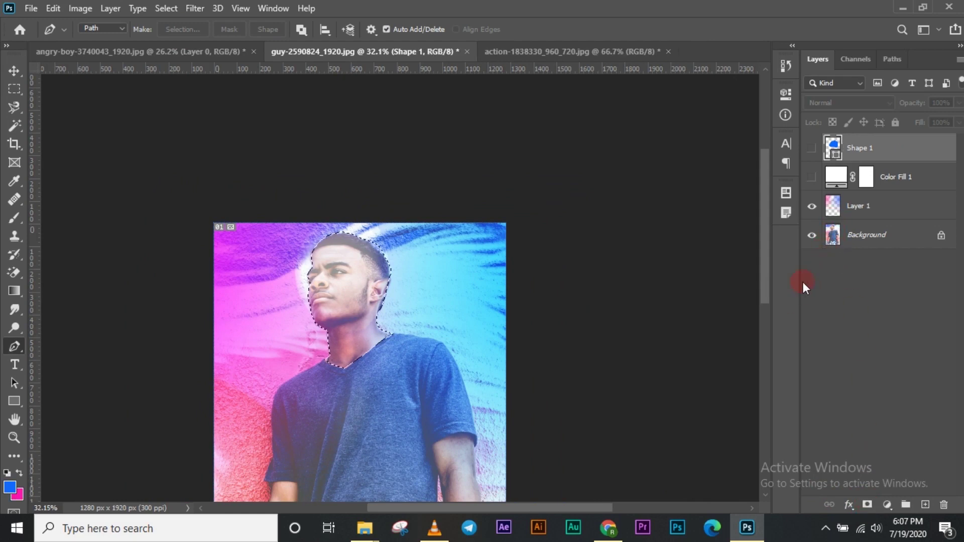
- Mask the Background layer with the selection so only the man's head and neck stay visible
left_click(877, 236)
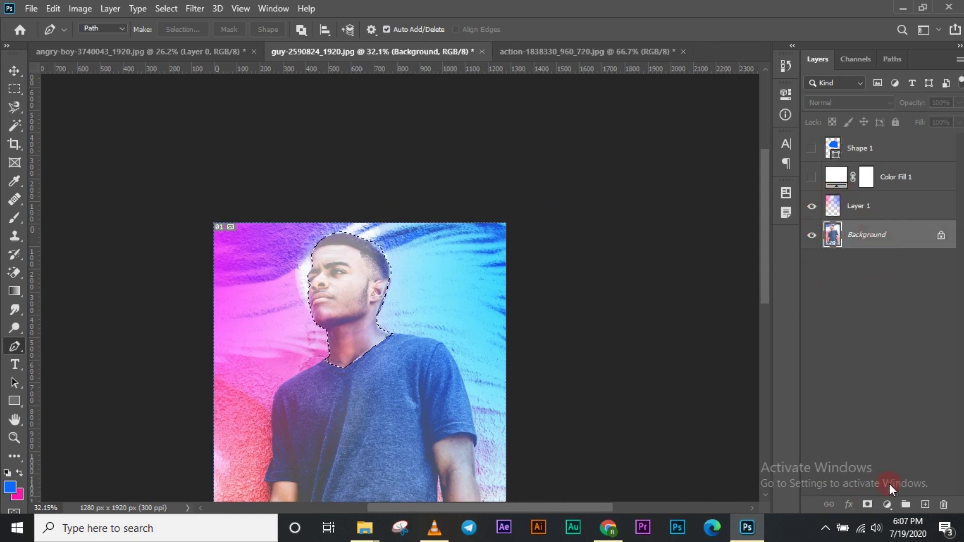
left_click(868, 504)
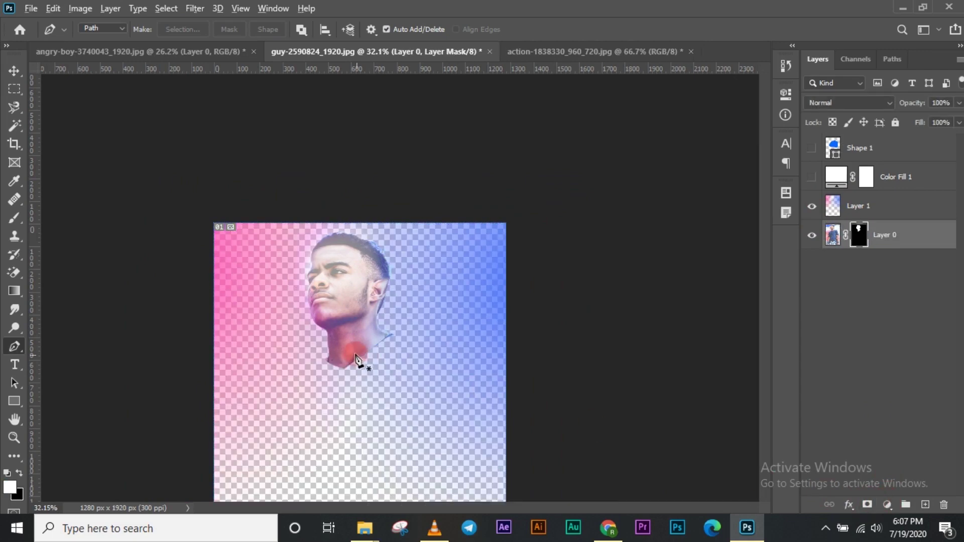
scroll(404, 366, "down", 3)
scroll(405, 358, "up", 3)
scroll(405, 357, "up", 2)
scroll(405, 358, "down", 5)
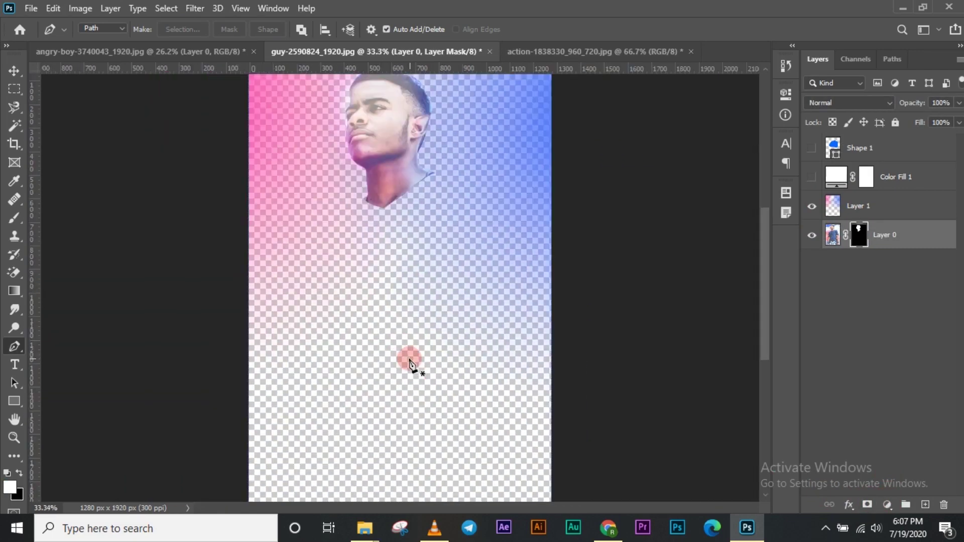
- Scale Layer 1 and Layer 0 together to about 182% and move them down so the head sits enlarged on the canvas
left_click(907, 210)
left_click(885, 231, "ctrl")
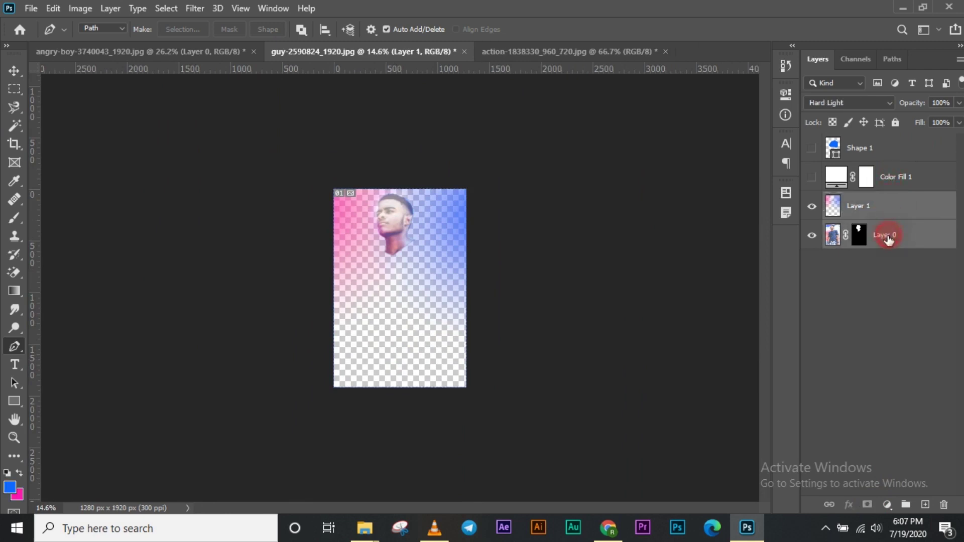
key("ctrl+t")
left_click_drag(464, 389, 523, 466)
left_click_drag(427, 266, 435, 359)
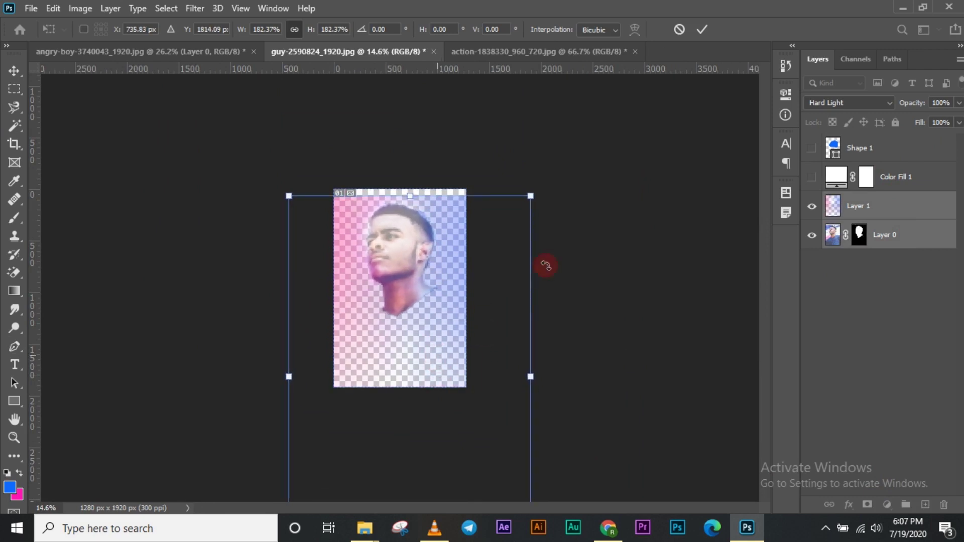
left_click(701, 29)
key("p")
left_click(396, 243)
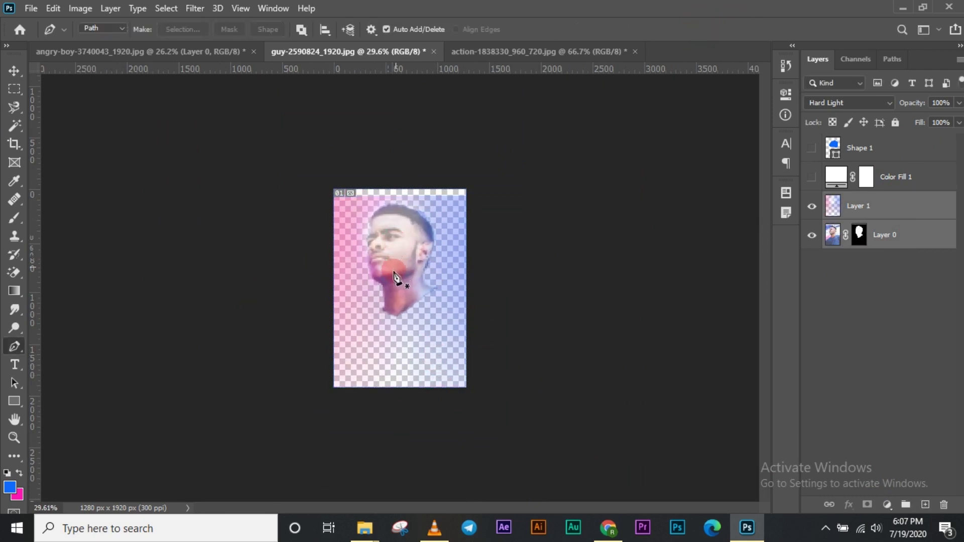
- Move Layer 1 and Layer 0 up together so the man's head sits just below the canvas's upper edge
scroll(397, 278, "up", 3)
scroll(397, 277, "down", 2)
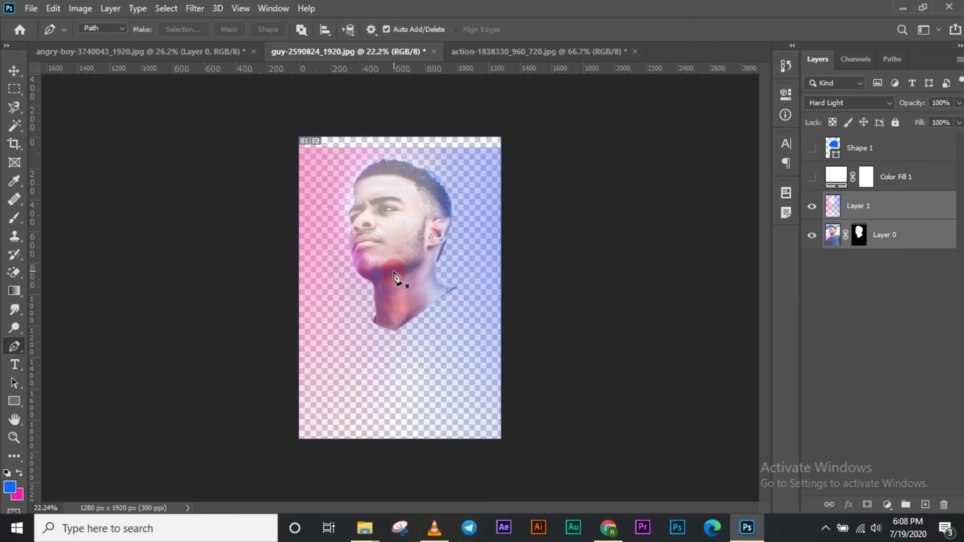
key("v")
left_click_drag(392, 269, 397, 255)
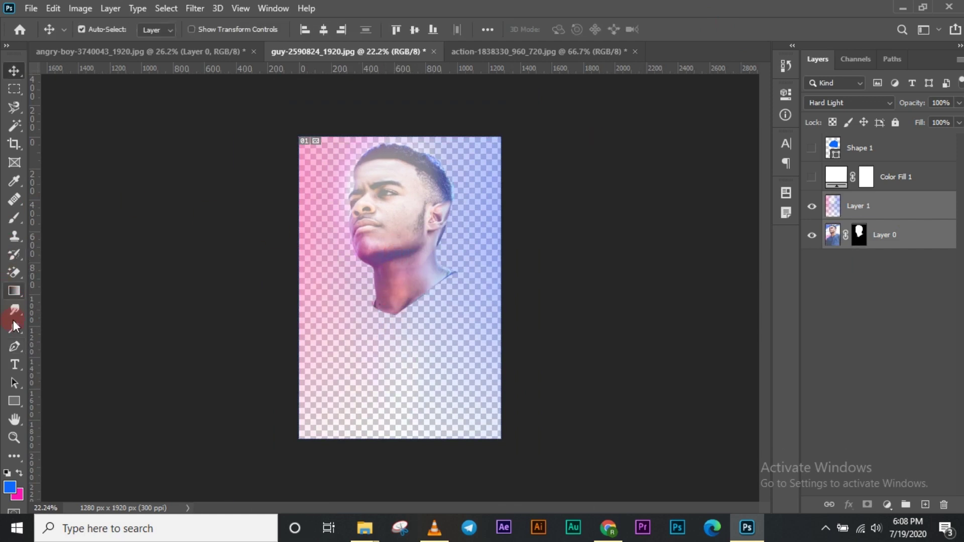
- Set the Horizontal Type tool's font size to 25 pt, using a trial placeholder text below the man's head
left_click(13, 348)
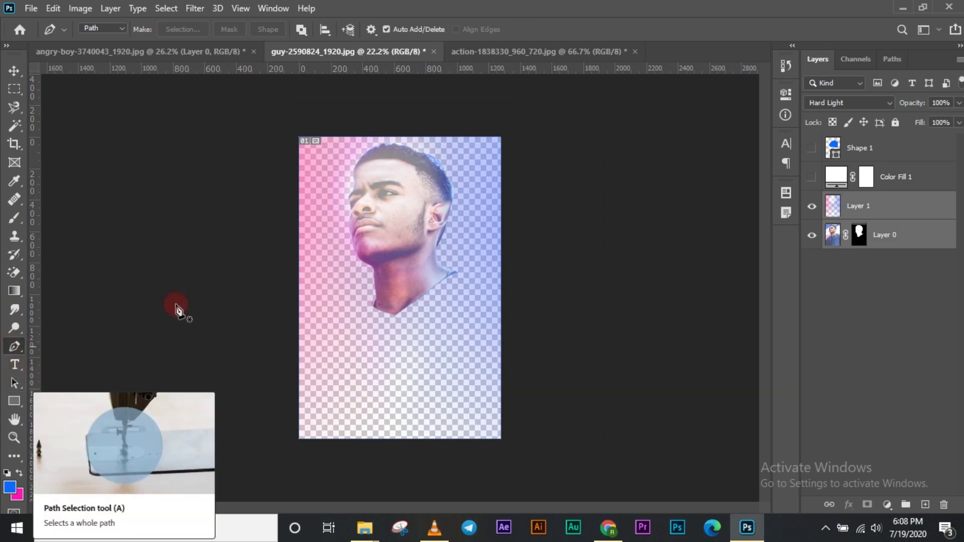
mouse_move(376, 1)
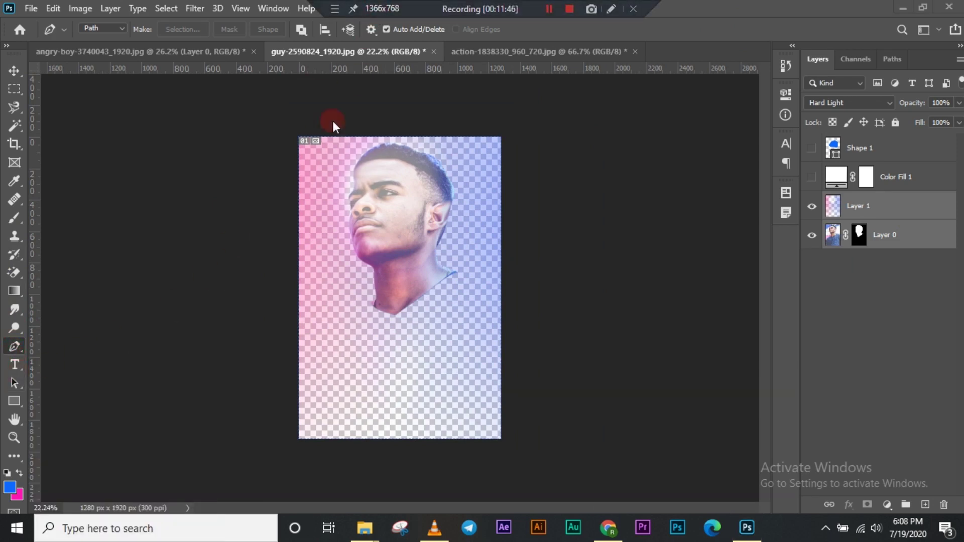
left_click(15, 365)
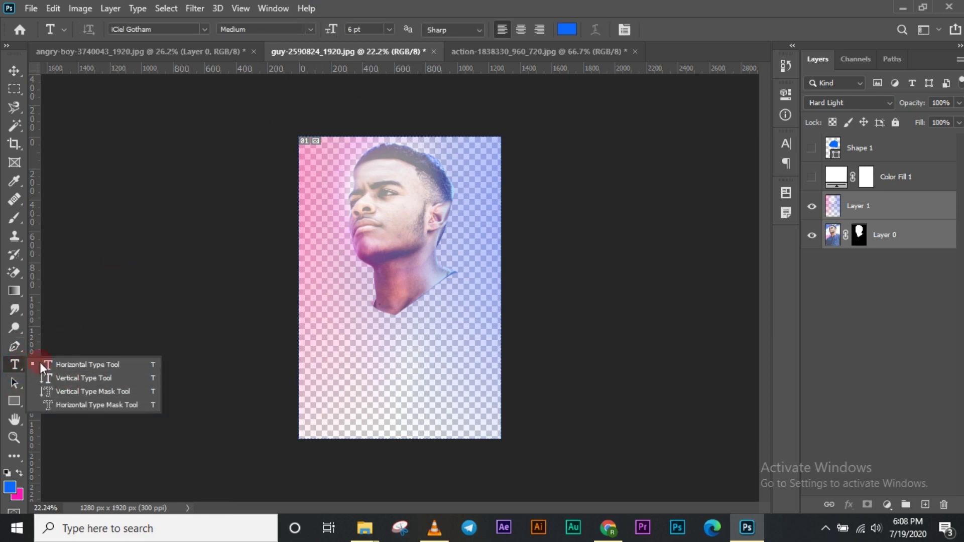
left_click(61, 364)
left_click(326, 357)
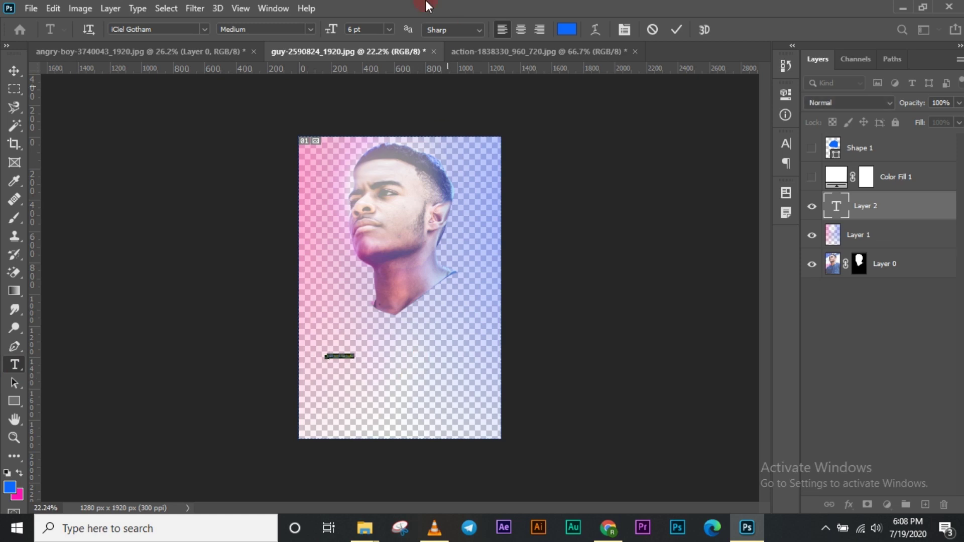
left_click(349, 29)
scroll(348, 29, "up", 8)
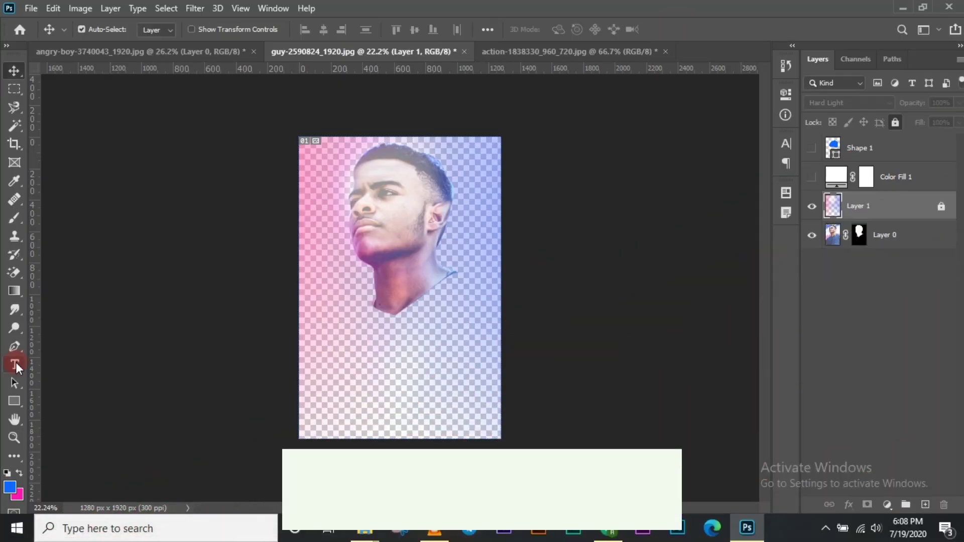
- Add the horizontal text "type horixz" below the man's neck in the lower part of the canvas
left_click(14, 364)
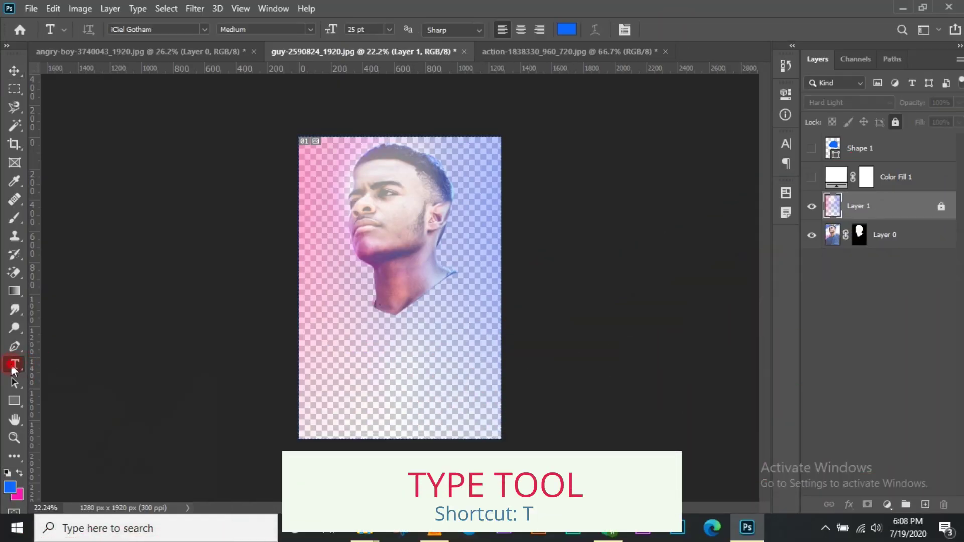
right_click(13, 368)
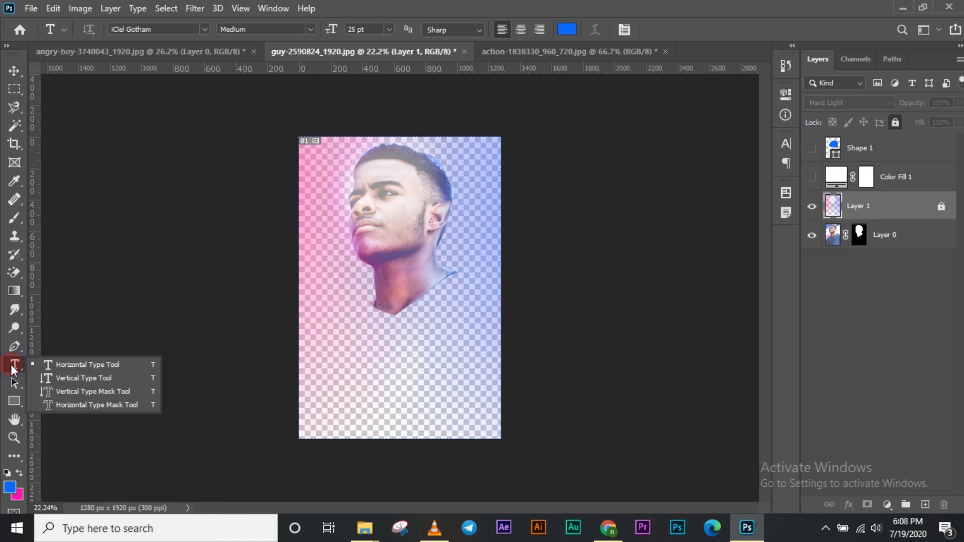
left_click(75, 365)
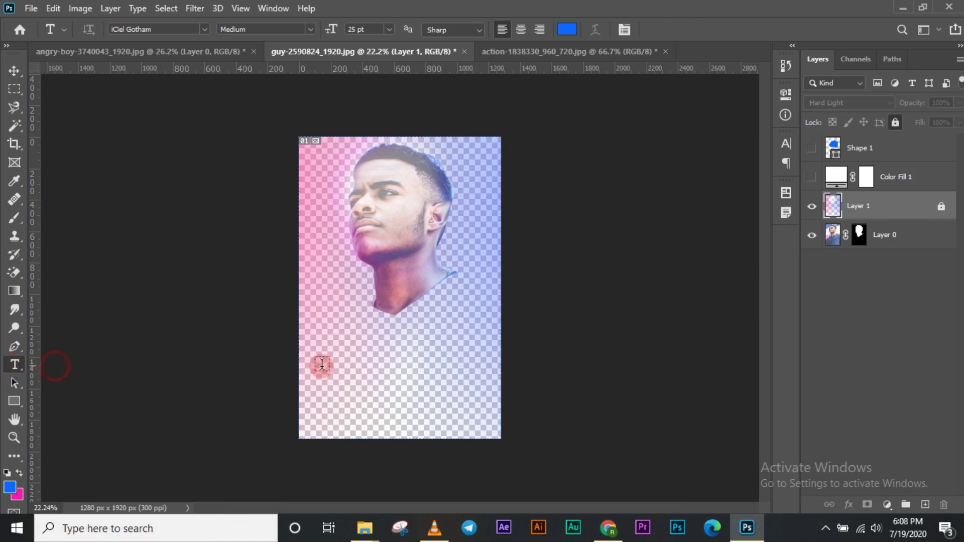
left_click(359, 370)
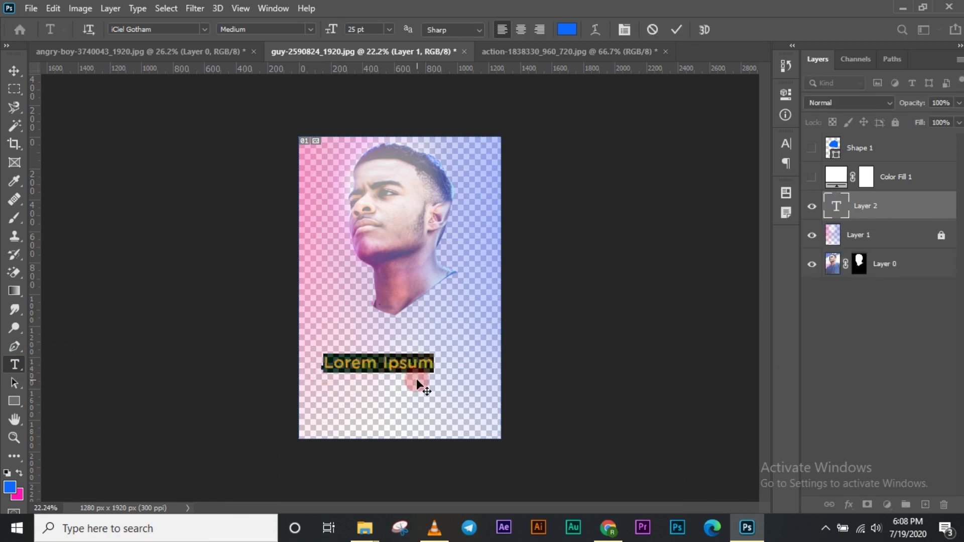
type("type")
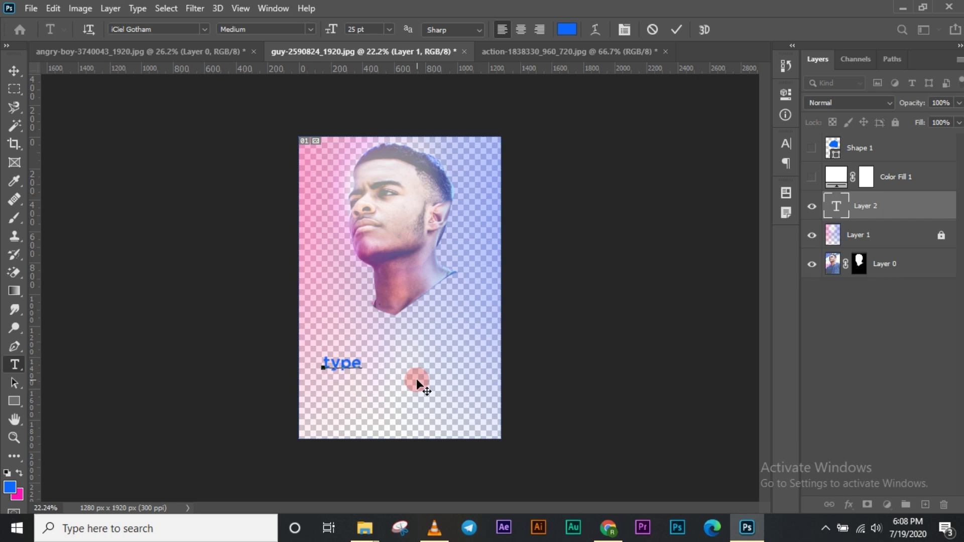
type(" horixz")
left_click(402, 381)
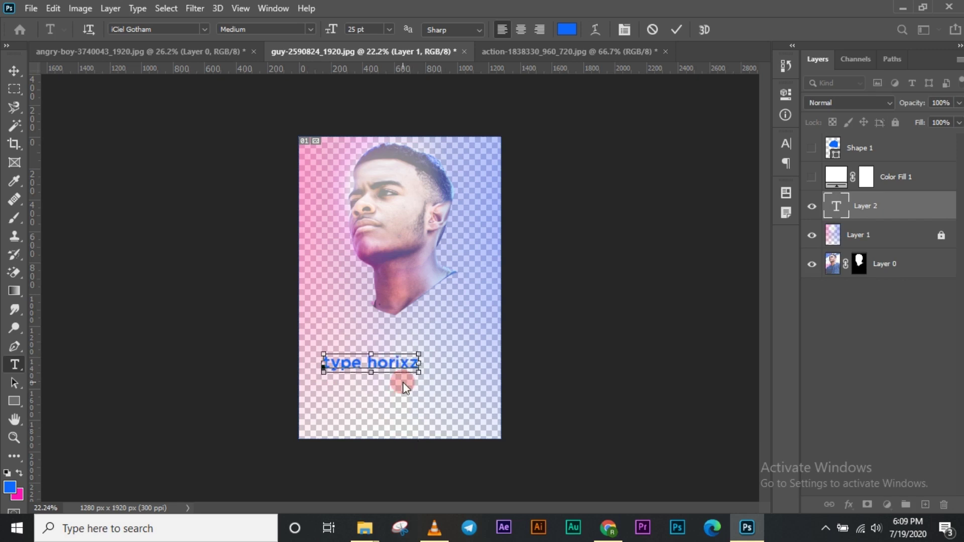
- Add the vertical text "vertical" beside the man's neck with the Vertical Type tool and commit it
right_click(18, 371)
left_click(54, 379)
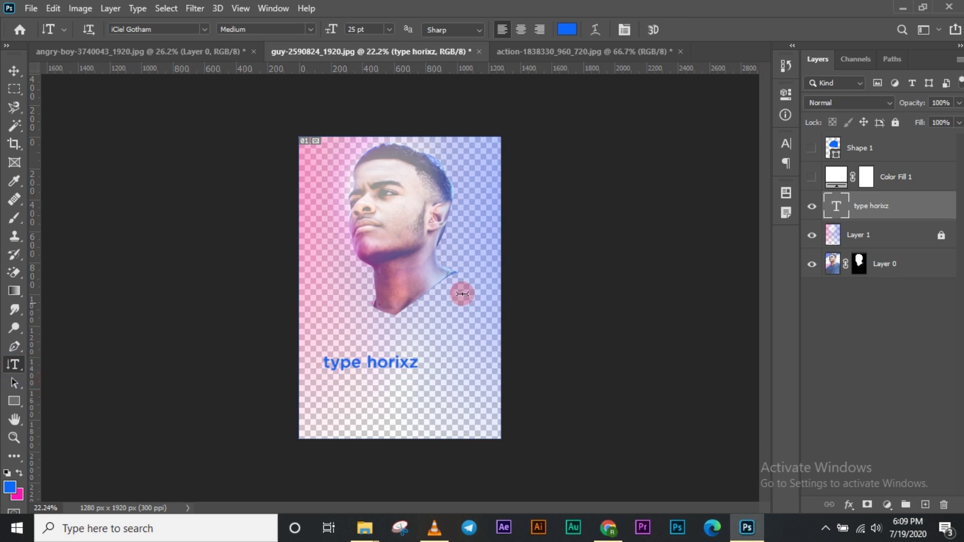
left_click(462, 236)
type("vertica")
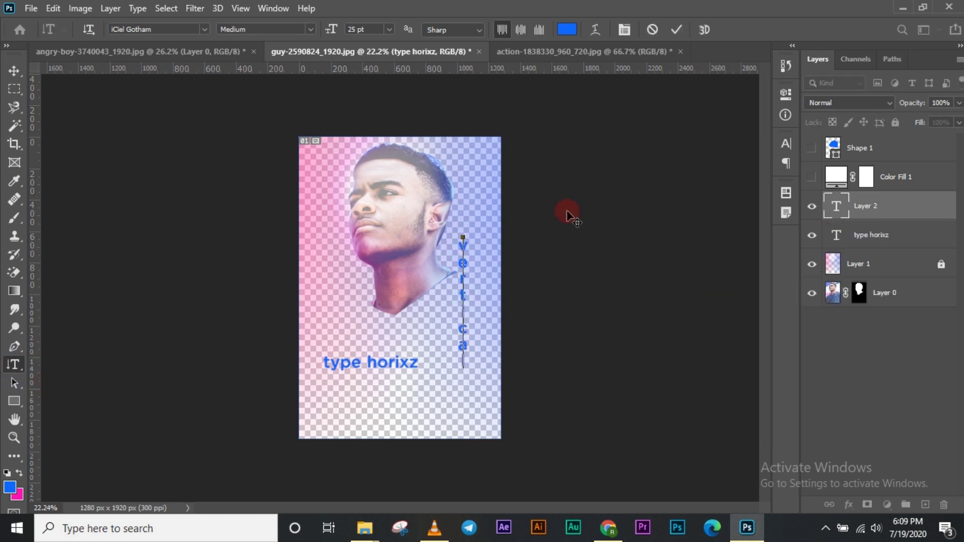
left_click(678, 30)
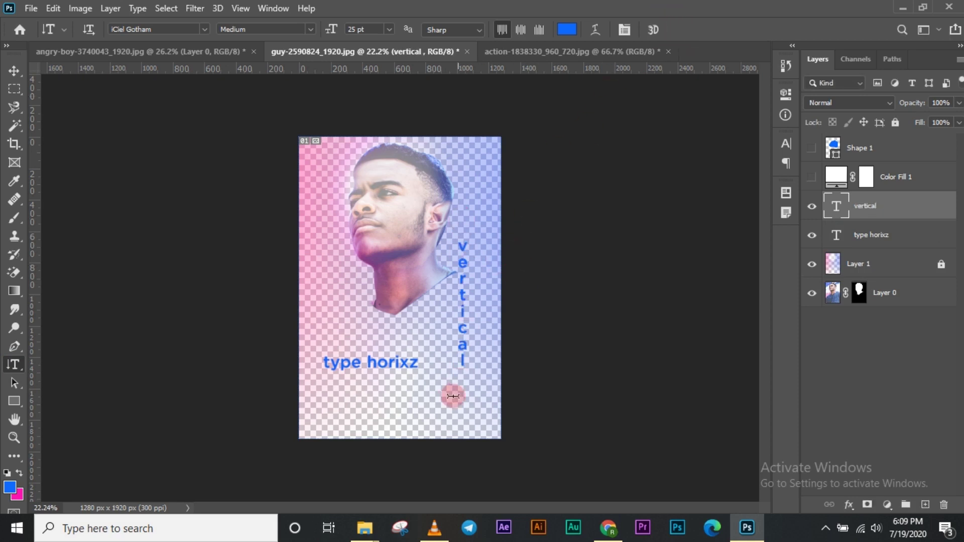
right_click(14, 364)
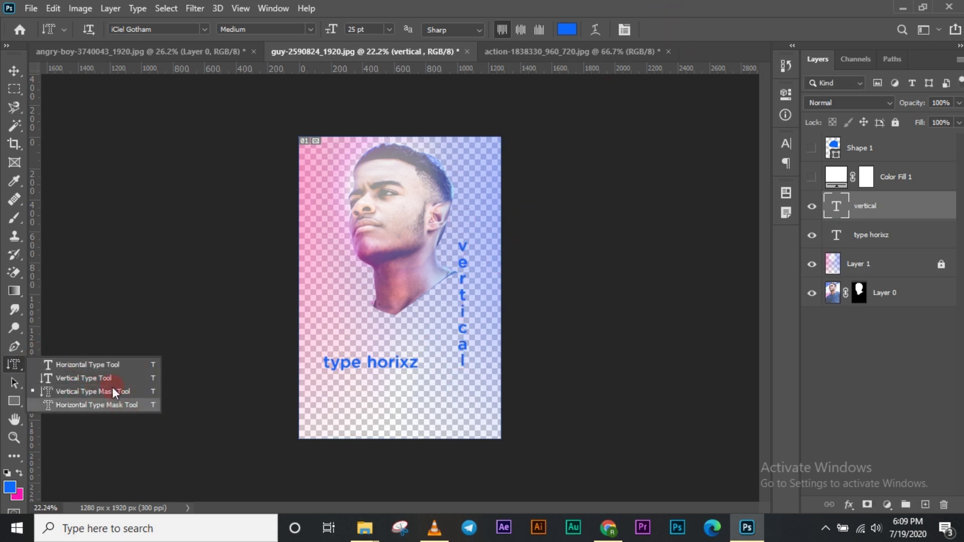
left_click(100, 391)
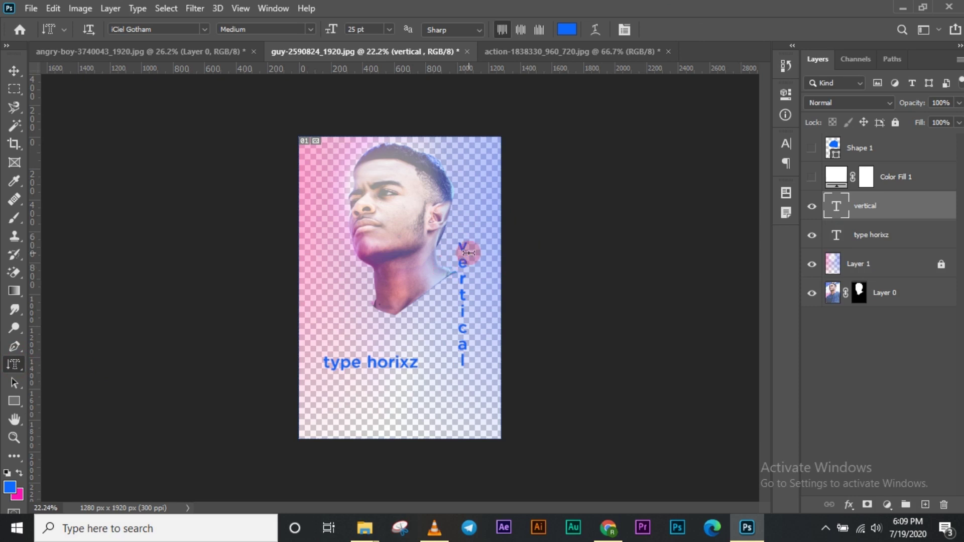
left_click(14, 70)
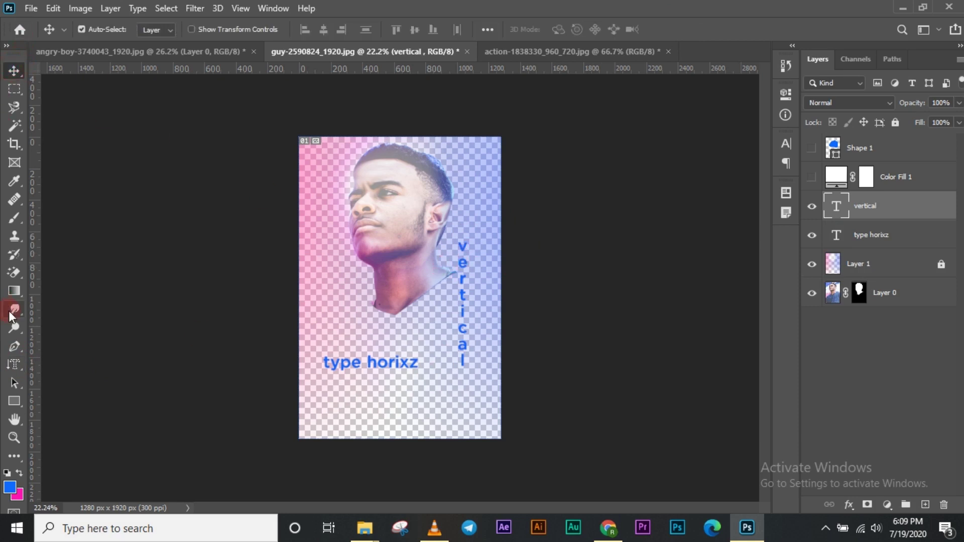
- Recolor the whole "type horixz" text to black (000000) in its character settings
left_click(787, 144)
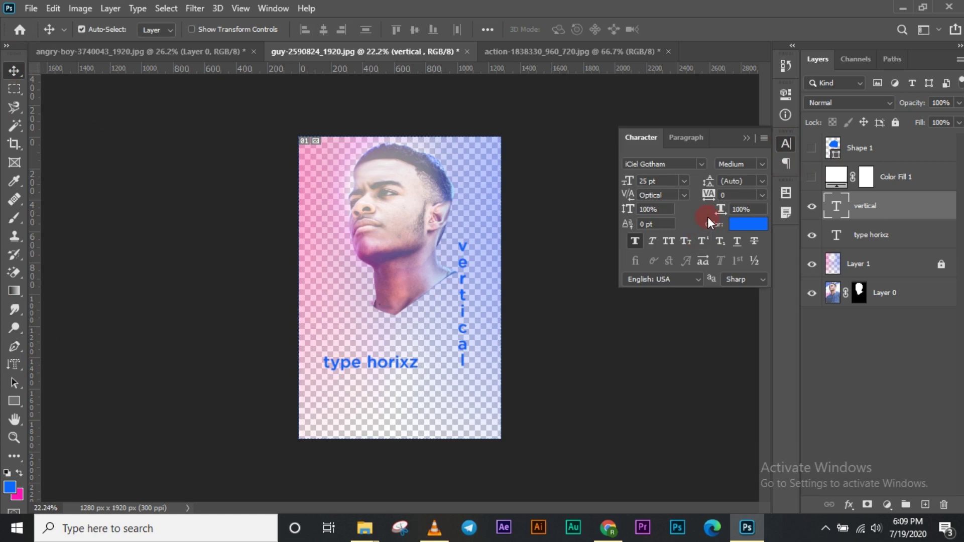
left_click(746, 136)
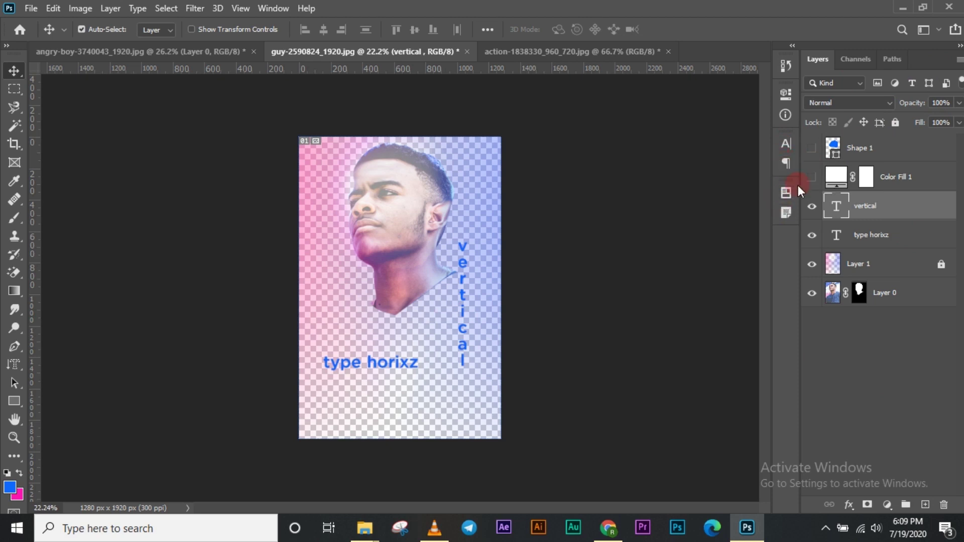
left_click(787, 144)
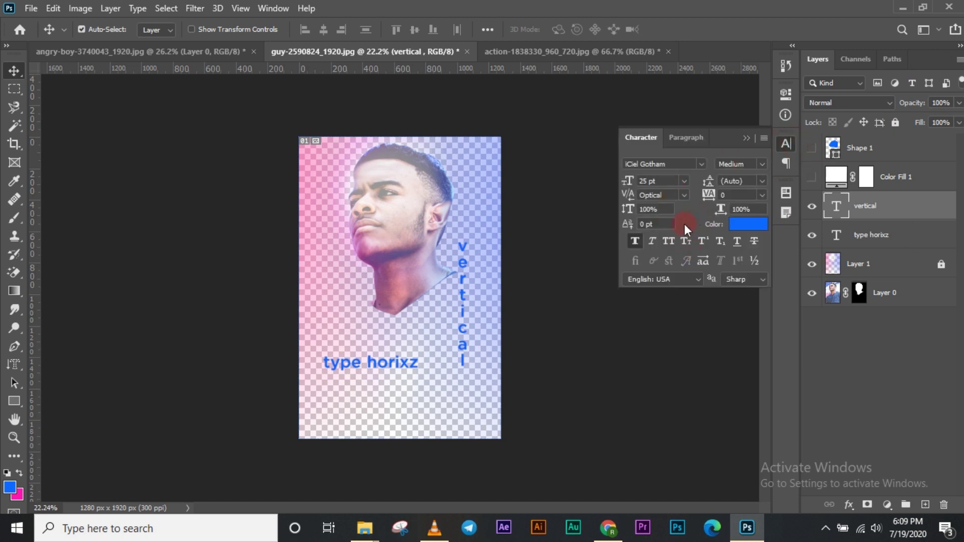
key("t")
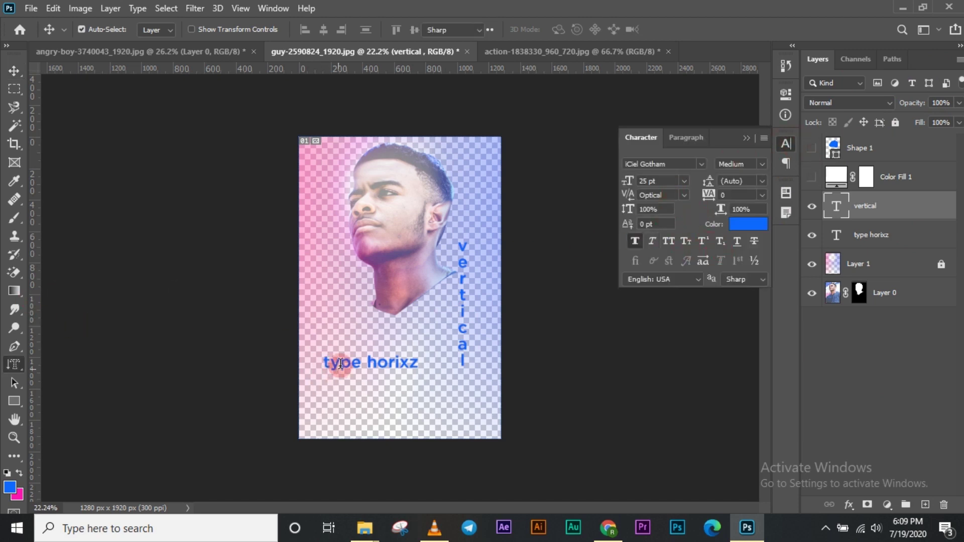
left_click_drag(323, 363, 527, 311)
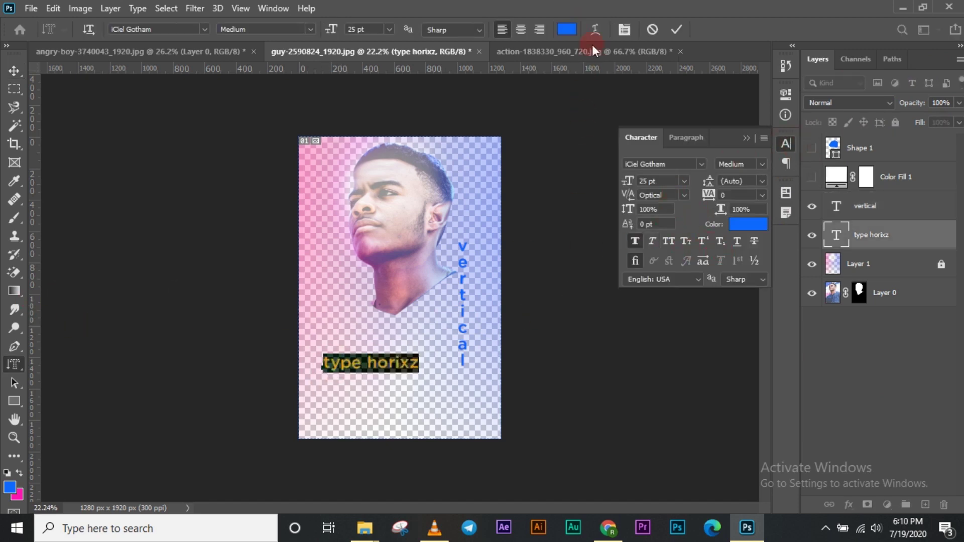
left_click(760, 227)
type("ffffff")
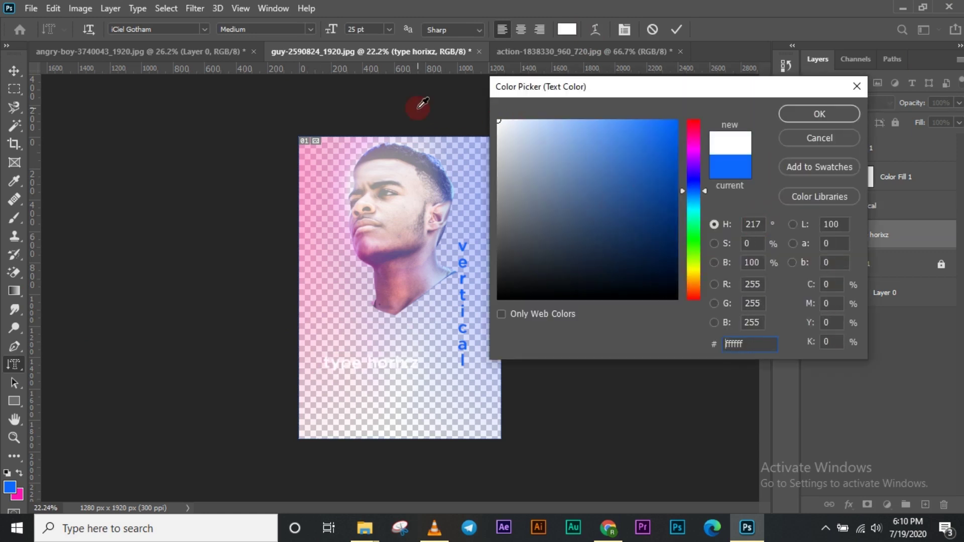
left_click_drag(577, 195, 526, 313)
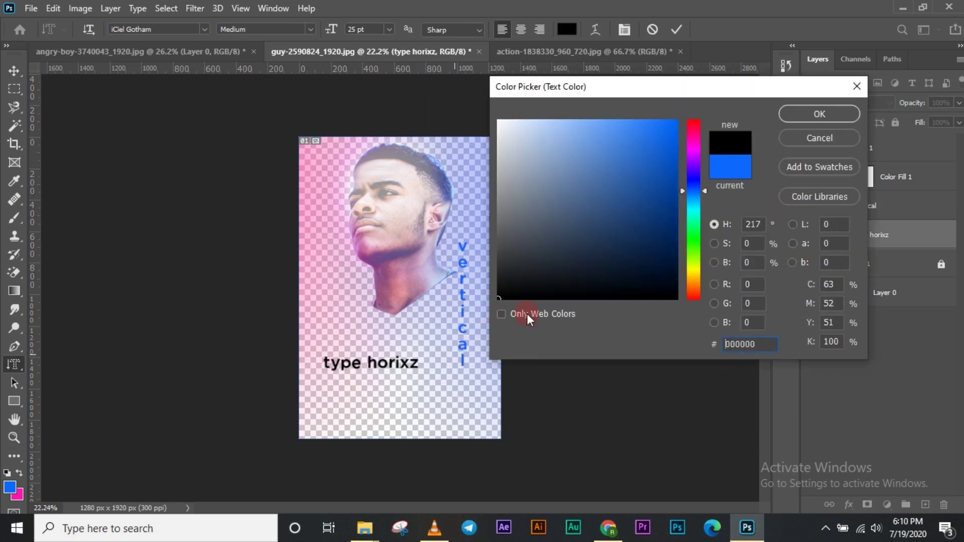
left_click(802, 110)
left_click(683, 180)
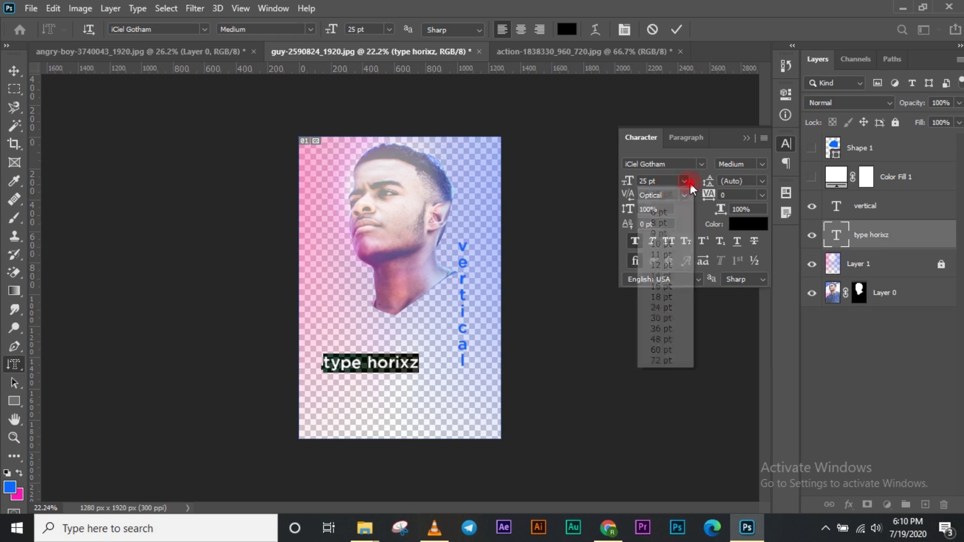
left_click(689, 183)
left_click(700, 165)
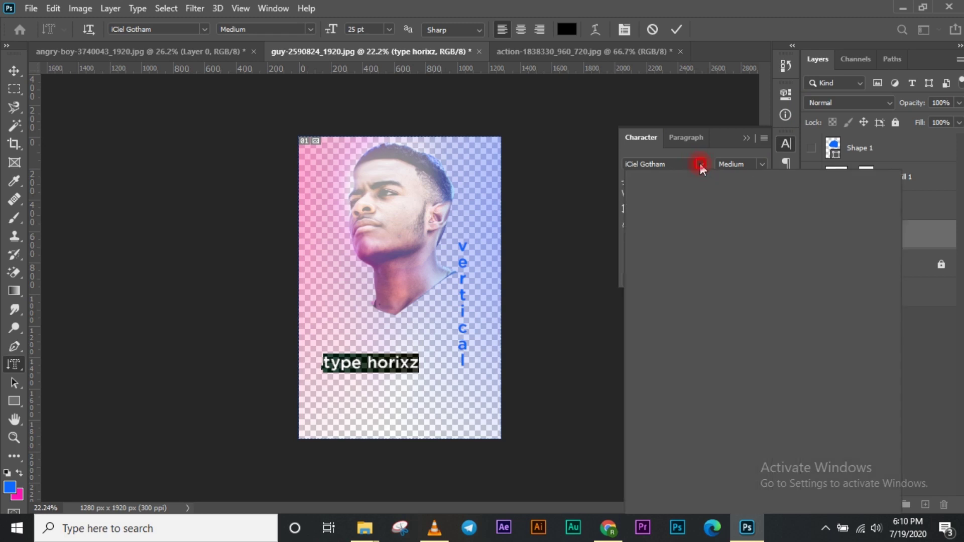
left_click(694, 204)
- Widen the tracking of the "type horixz" text, trying 50 first and settling on 200
left_click(718, 194)
left_click(682, 194)
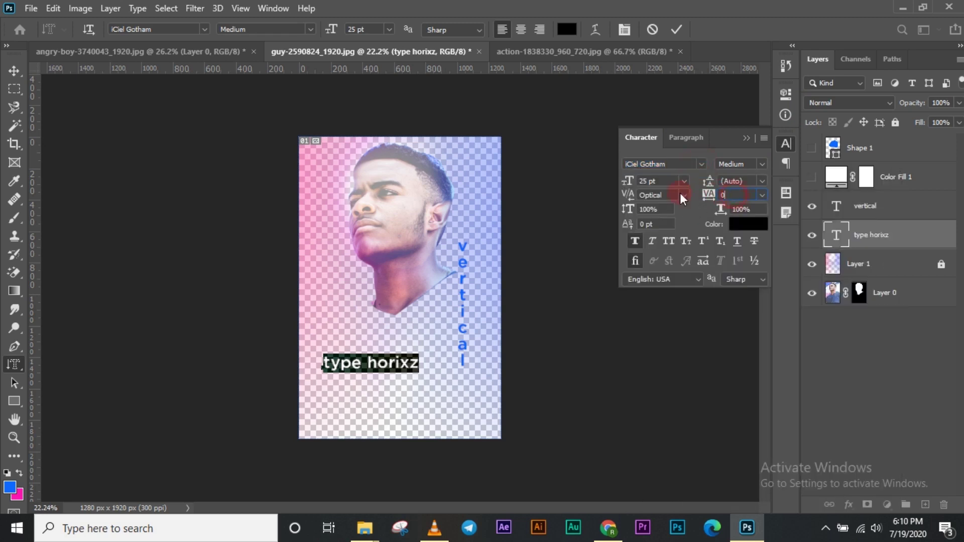
left_click(693, 196)
type("50")
key("Return")
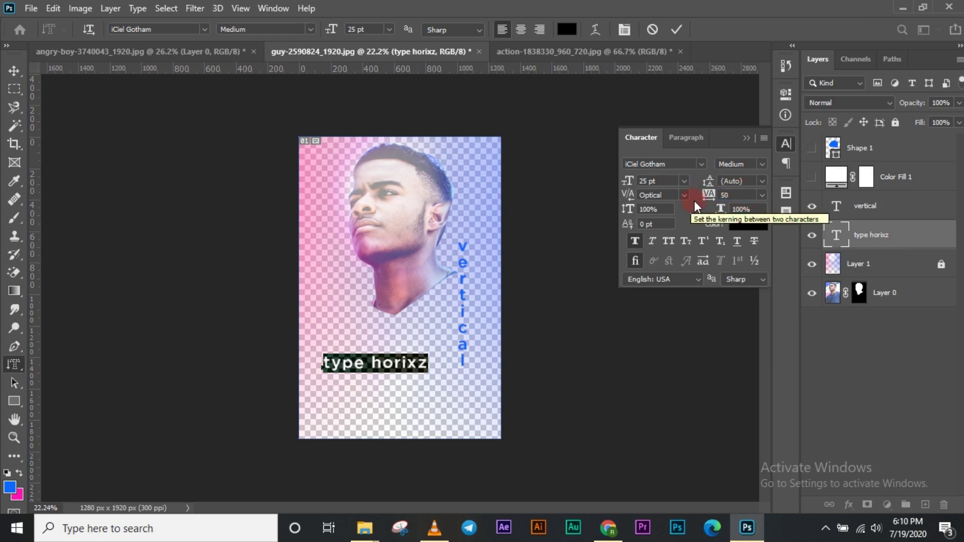
left_click(737, 195)
type("200")
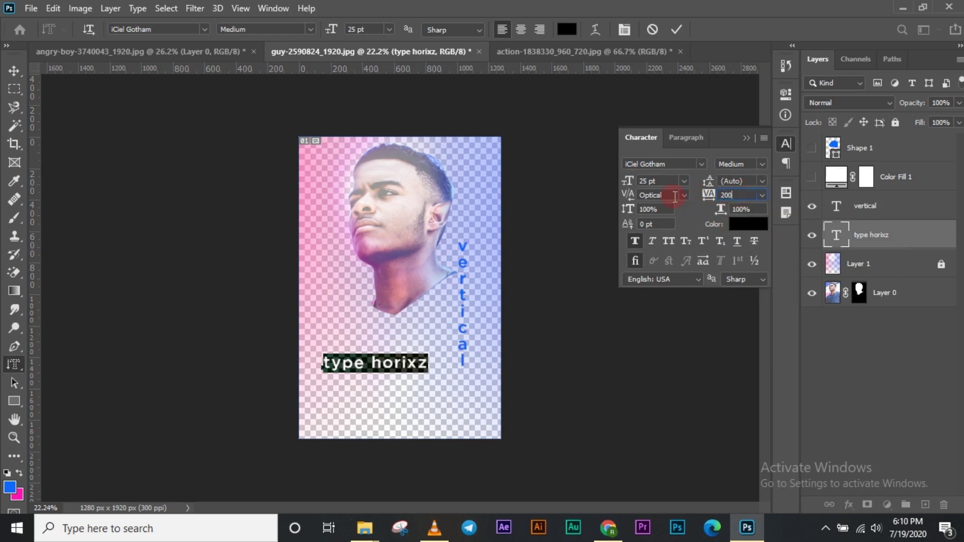
key("Return")
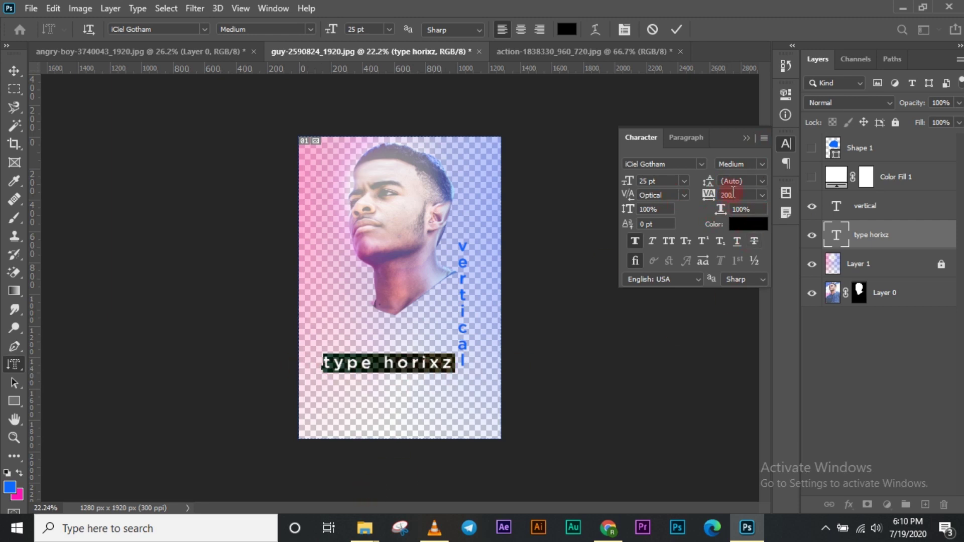
- Add a second line of random filler letters starting with "g" below "type horixz" in the same text layer
left_click(760, 180)
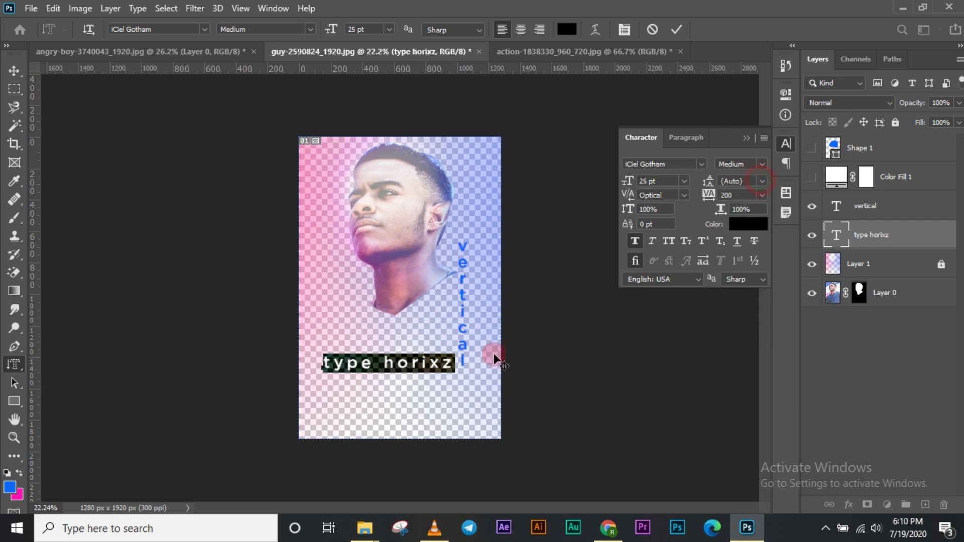
left_click(447, 361)
left_click(465, 360)
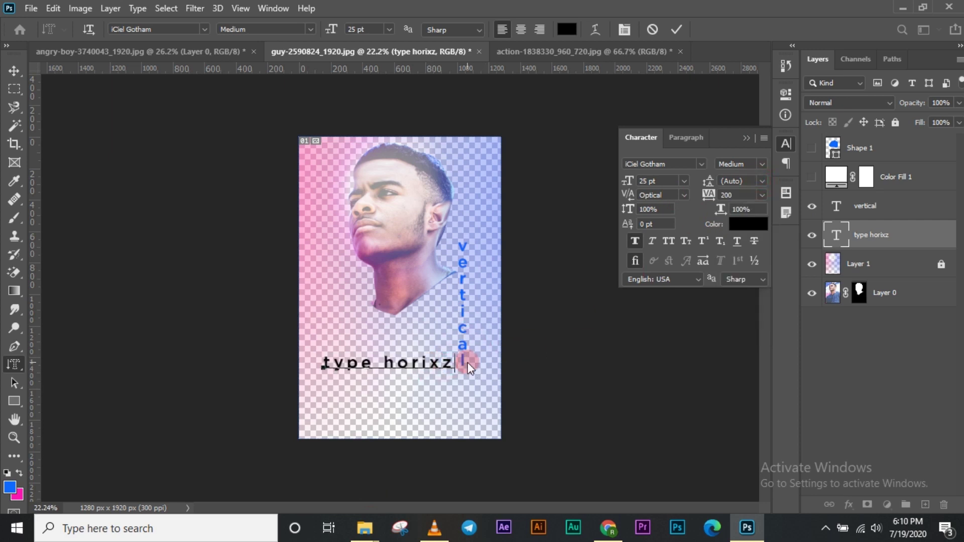
type("ghasjhadsnsdfa")
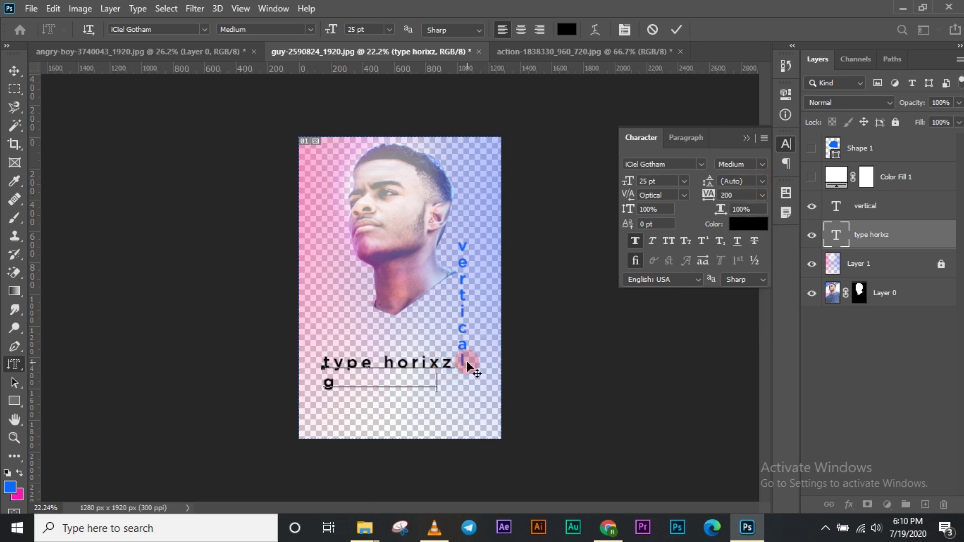
- Trim the filler letters so the second line reads "ghasjhadsn" and commit the text
key("BackSpace")
key("BackSpace")
key("BackSpace")
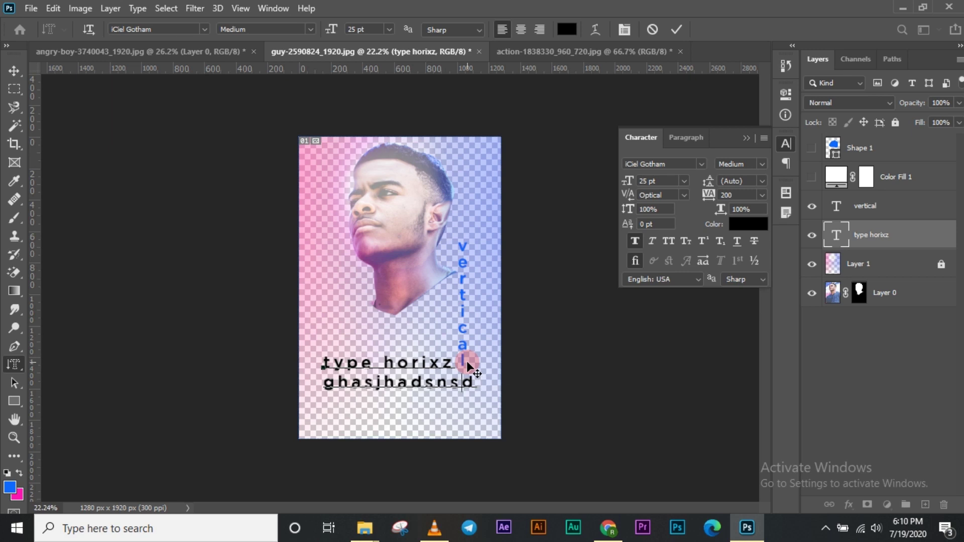
key("ctrl+Return")
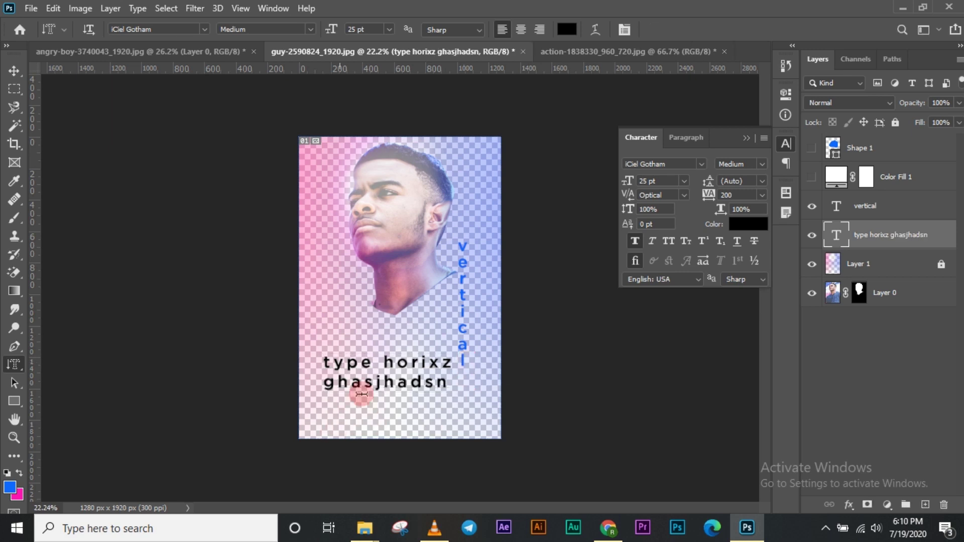
- Select the second line "ghasjhadsn" and set its leading to 18 pt
left_click(372, 382)
key("ctrl+a")
left_click(448, 382)
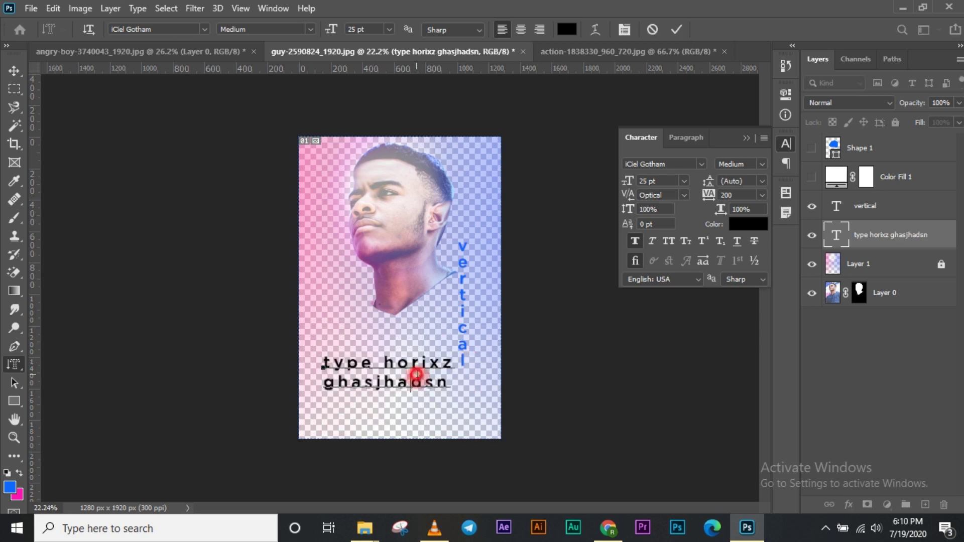
left_click_drag(448, 382, 279, 389)
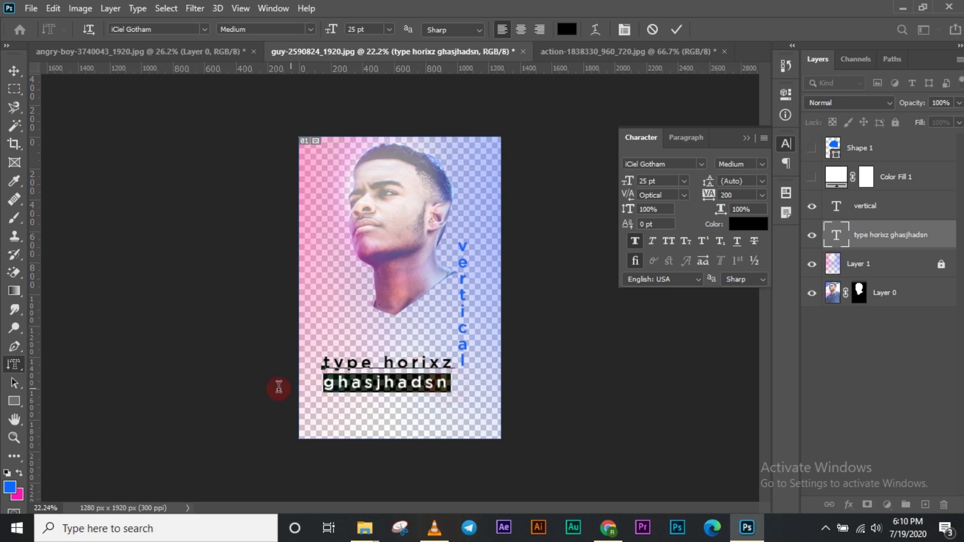
left_click(761, 181)
left_click(743, 296)
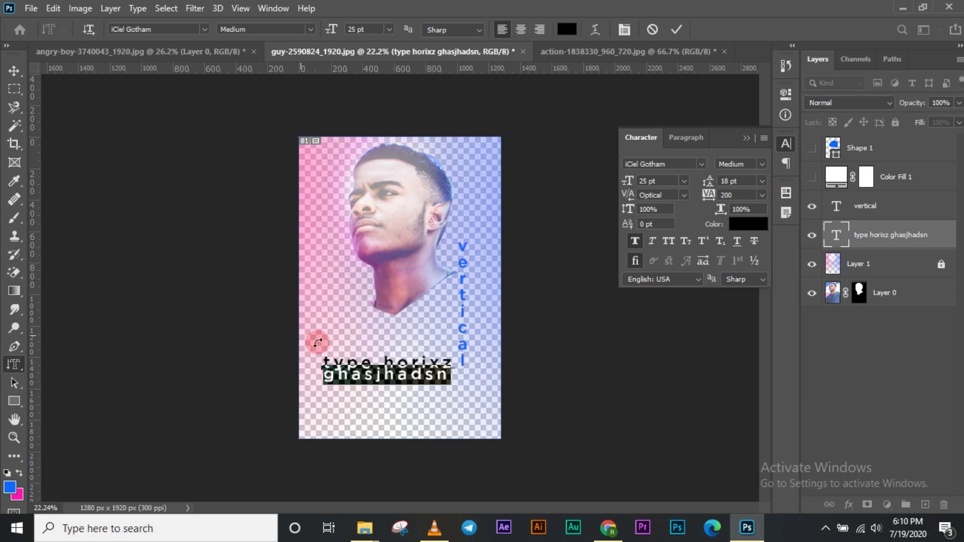
- Select both text lines and try different leading values, settling on 36 pt
left_click_drag(318, 338, 547, 275)
left_click(761, 181)
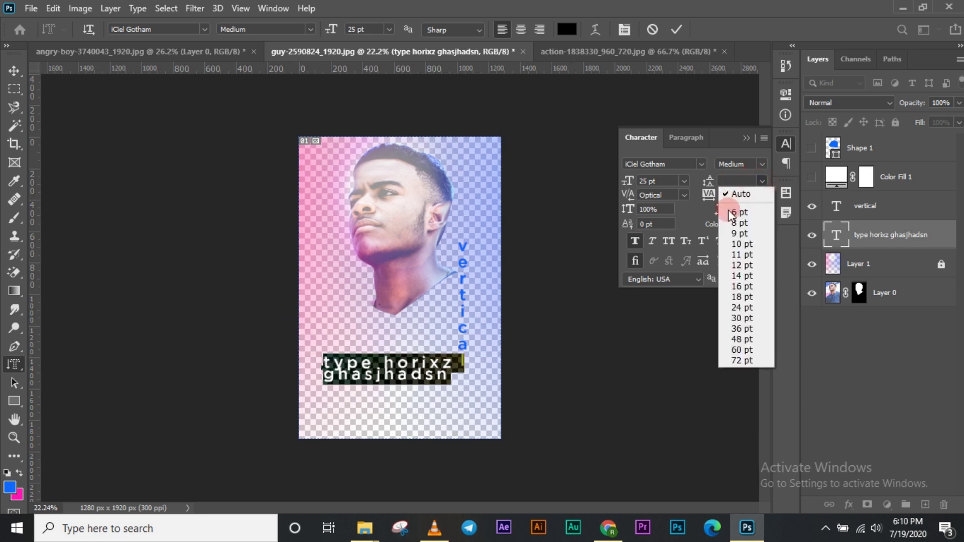
left_click(728, 211)
scroll(726, 182, "up", 20)
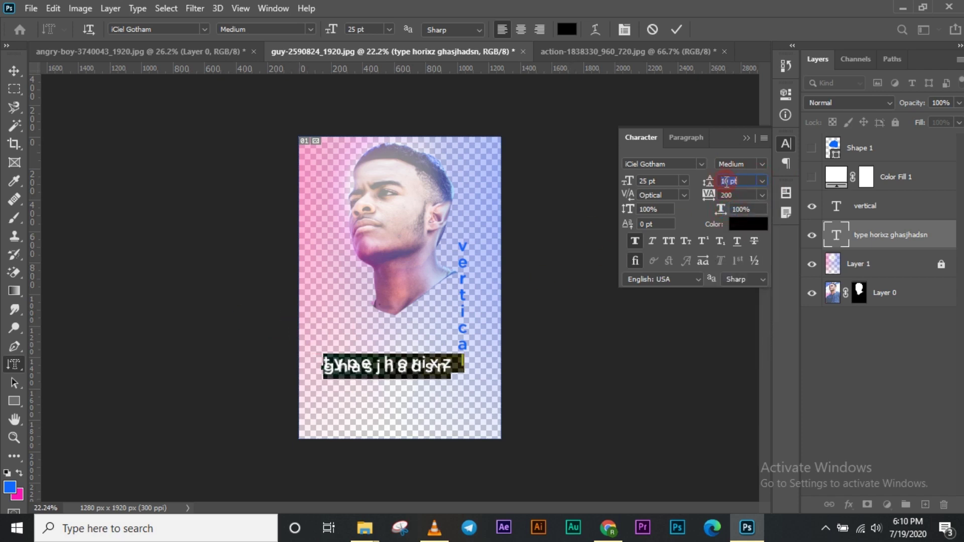
scroll(726, 182, "up", 20)
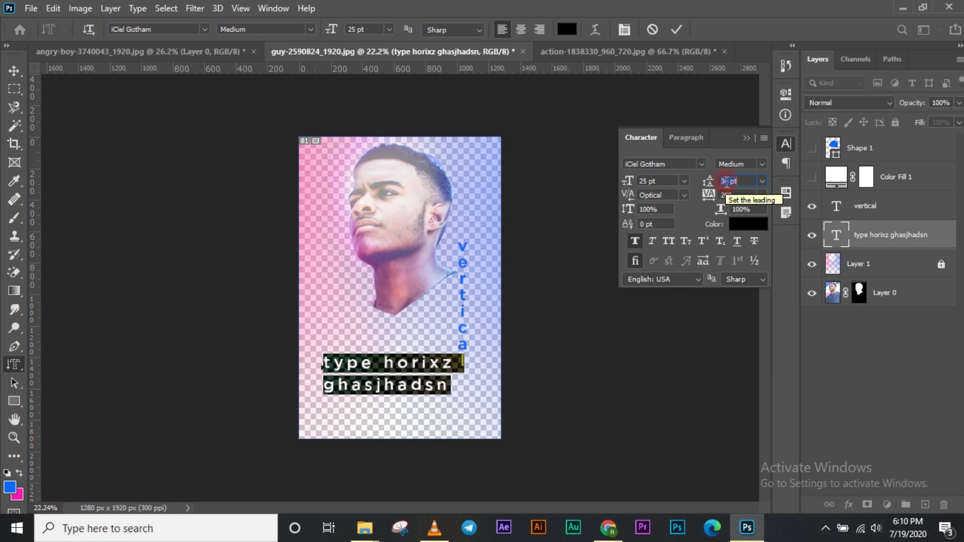
scroll(726, 182, "down", 8)
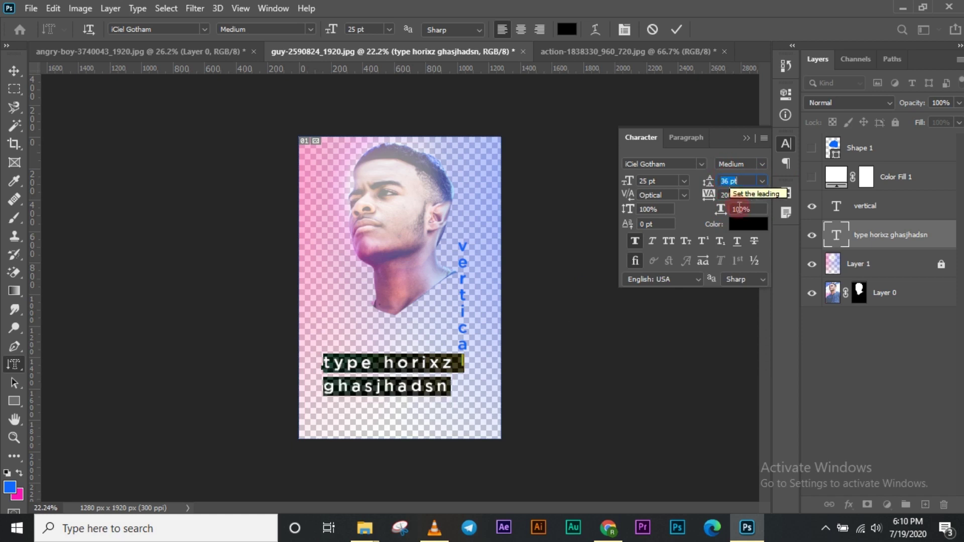
- Change the font style of both text lines to Ultra
left_click(761, 165)
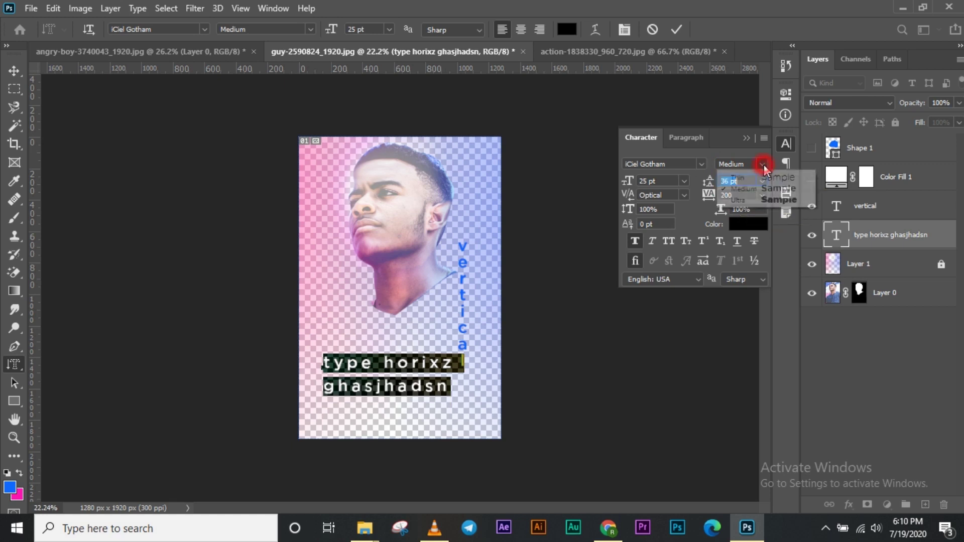
left_click(753, 199)
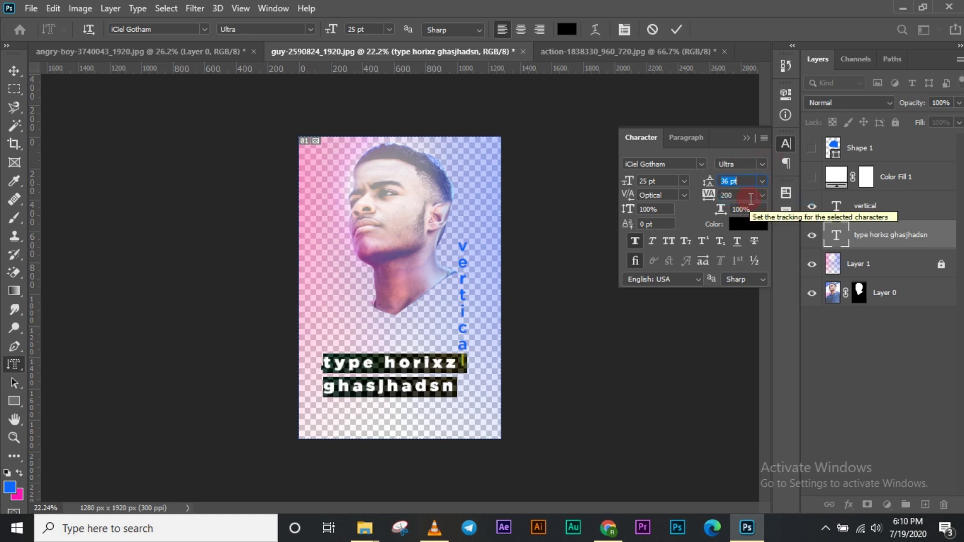
left_click(761, 164)
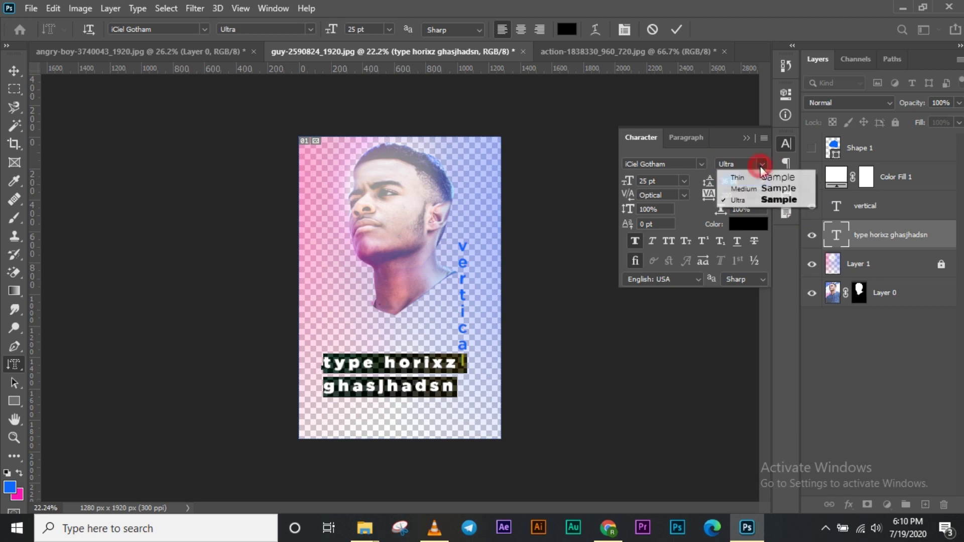
left_click(726, 199)
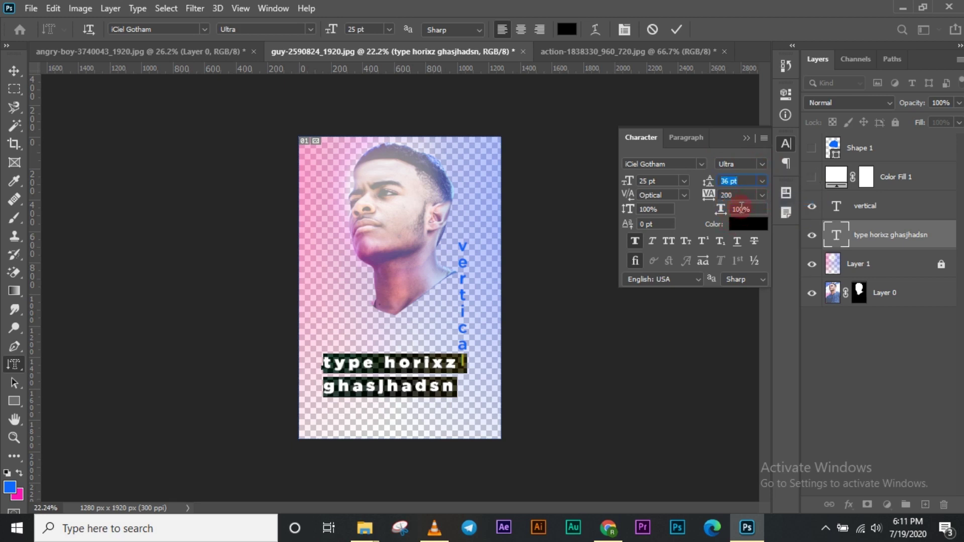
- Try the faux bold, faux italic, all caps, small caps, superscript and subscript styles on both text lines
left_click(635, 242)
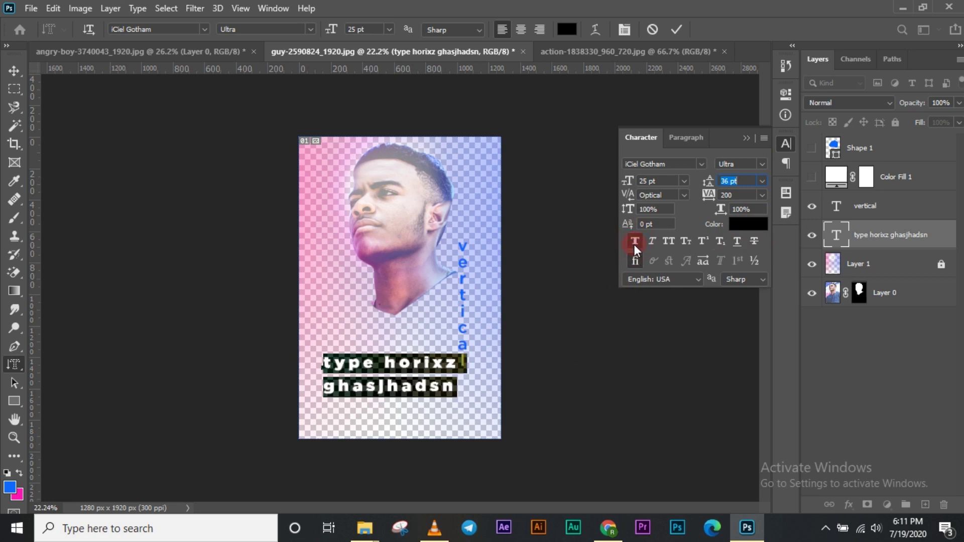
left_click(652, 241)
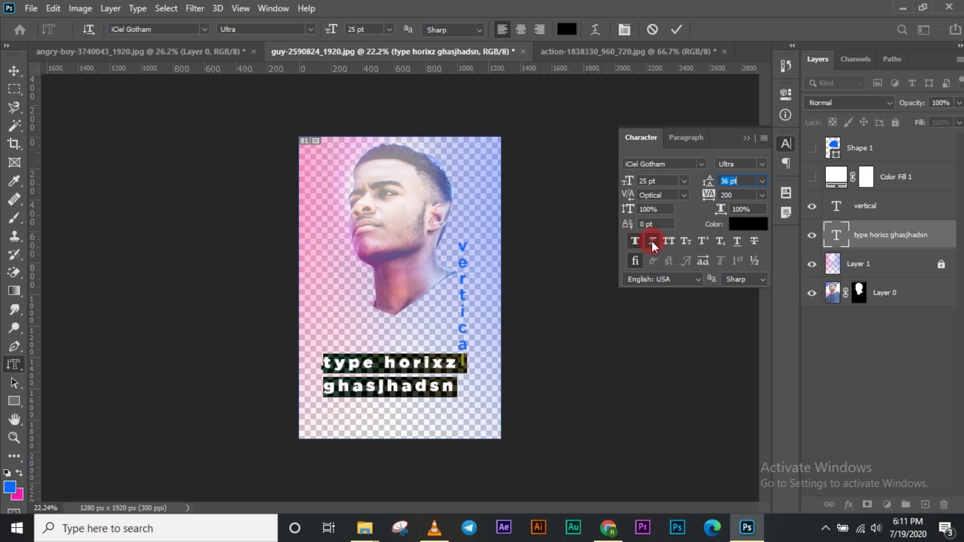
left_click(673, 240)
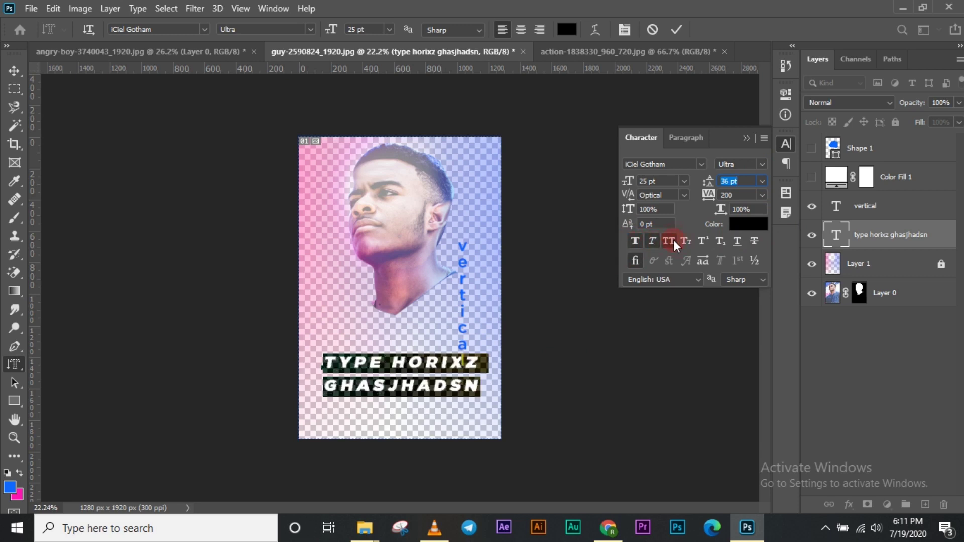
left_click(668, 241)
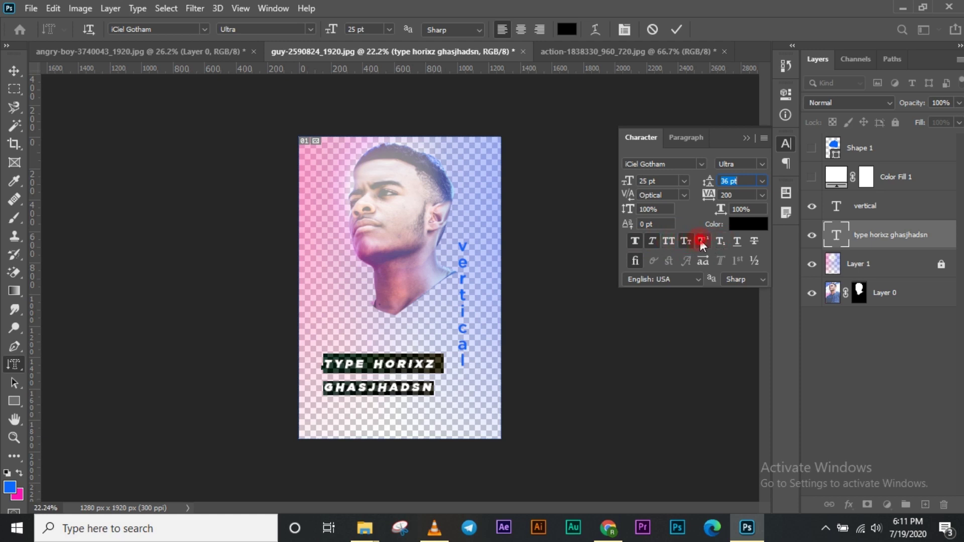
left_click(722, 242)
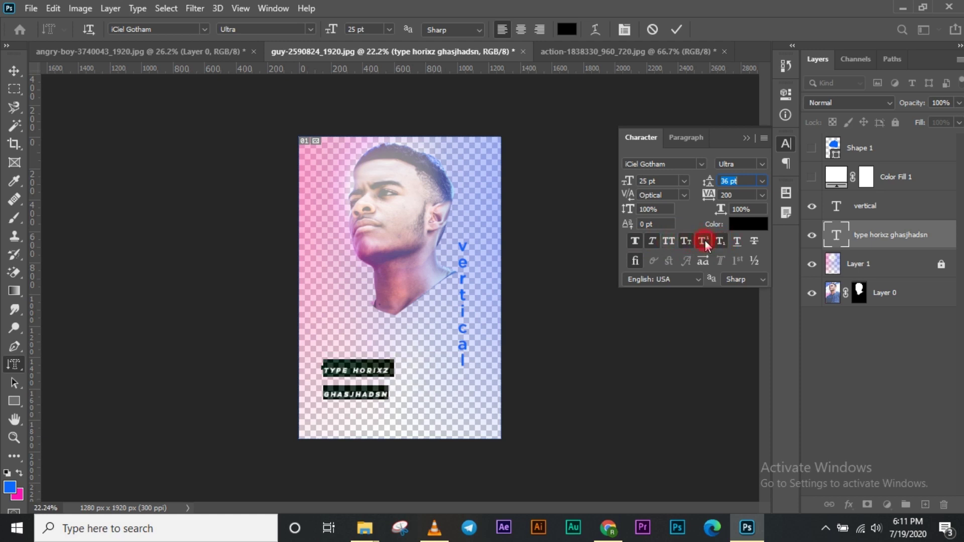
left_click(705, 240)
left_click(722, 242)
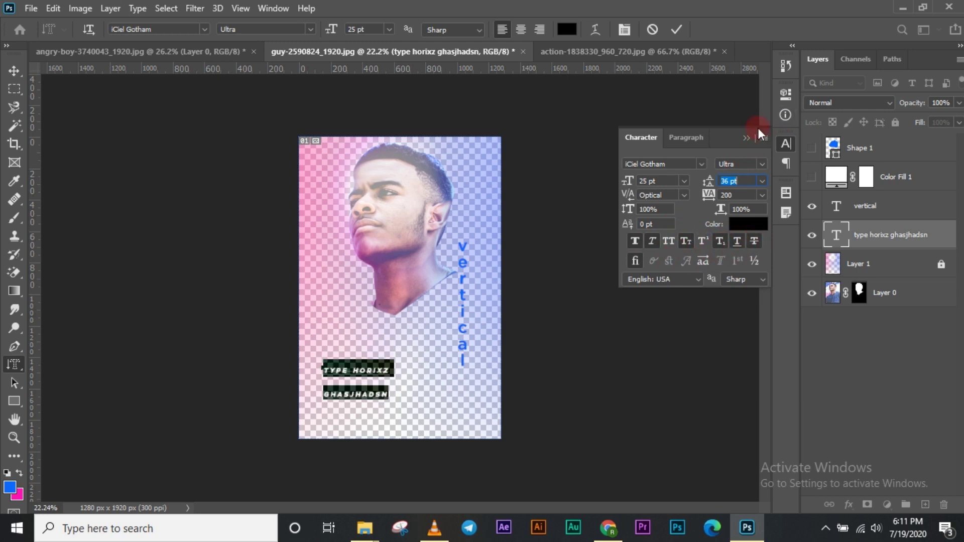
- Try centre and right paragraph alignment on the two text lines, repositioning the text block in between
left_click(690, 138)
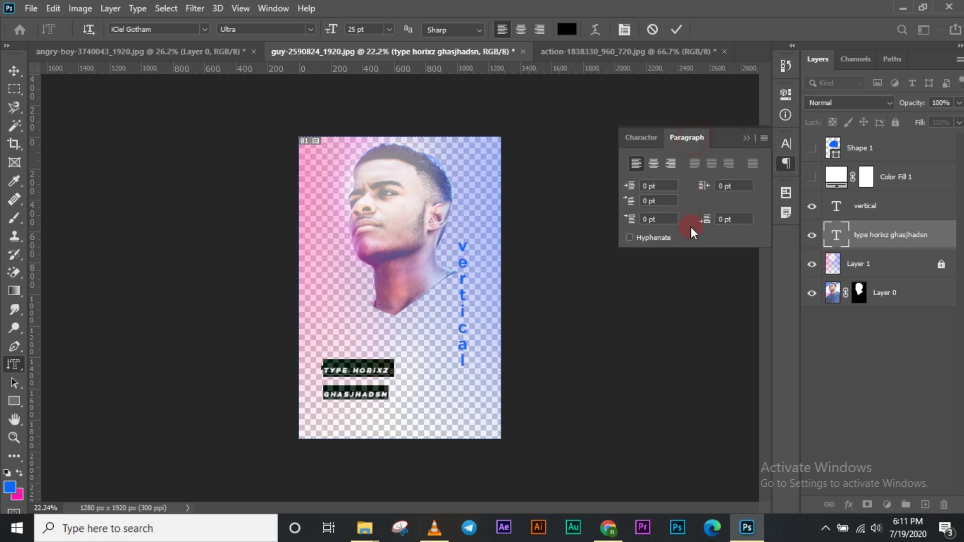
left_click(652, 164)
left_click_drag(426, 372, 487, 368)
left_click(671, 163)
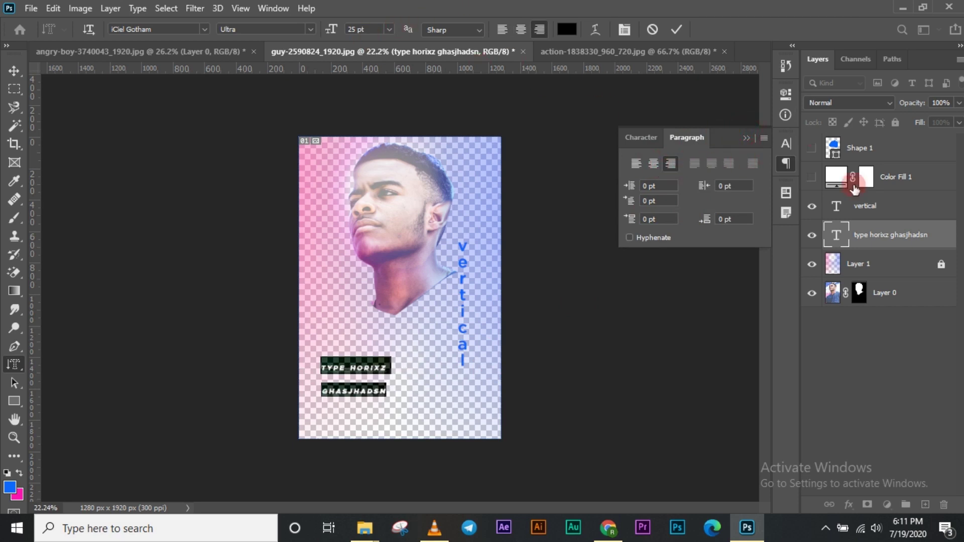
left_click(745, 138)
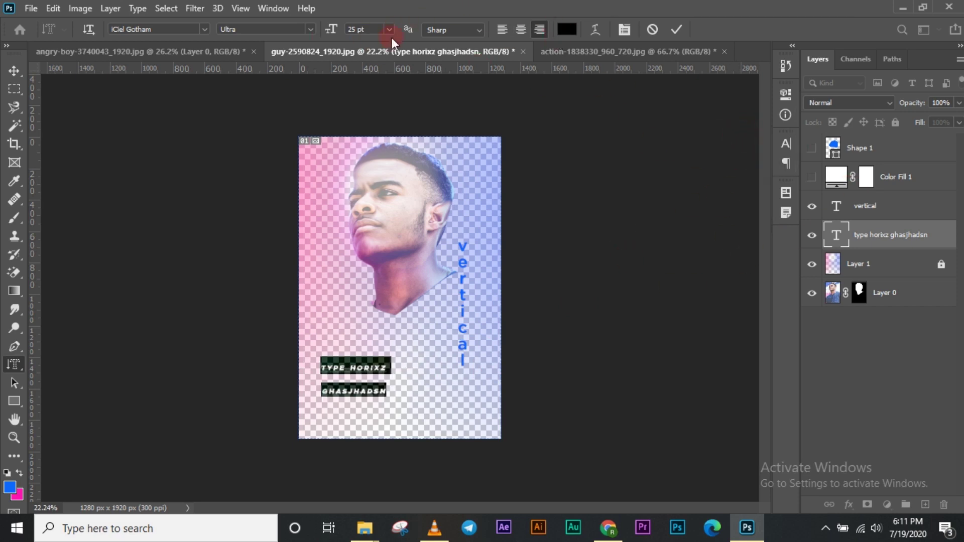
- Accept removing the text's faux bold attribute and apply a horizontal Arc warp to both lines
left_click(596, 30)
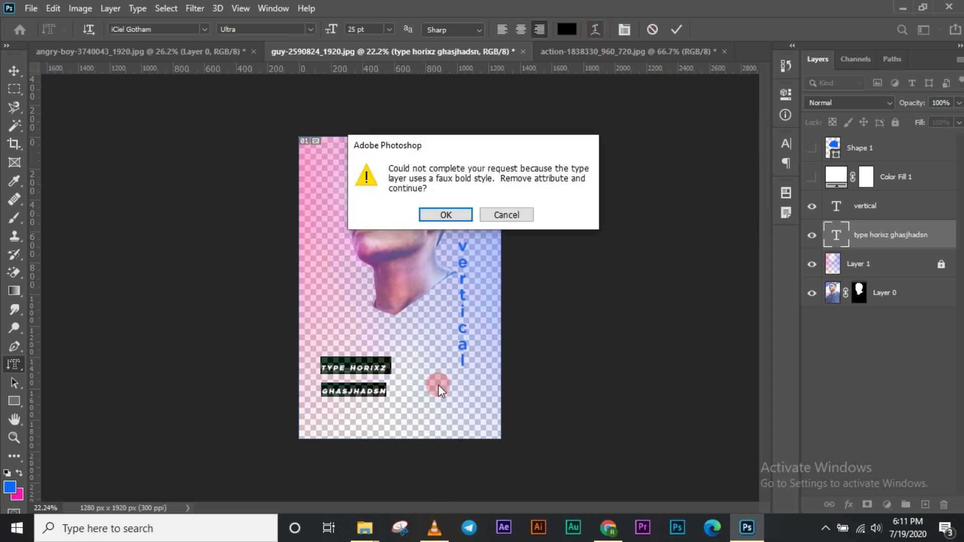
left_click(522, 213)
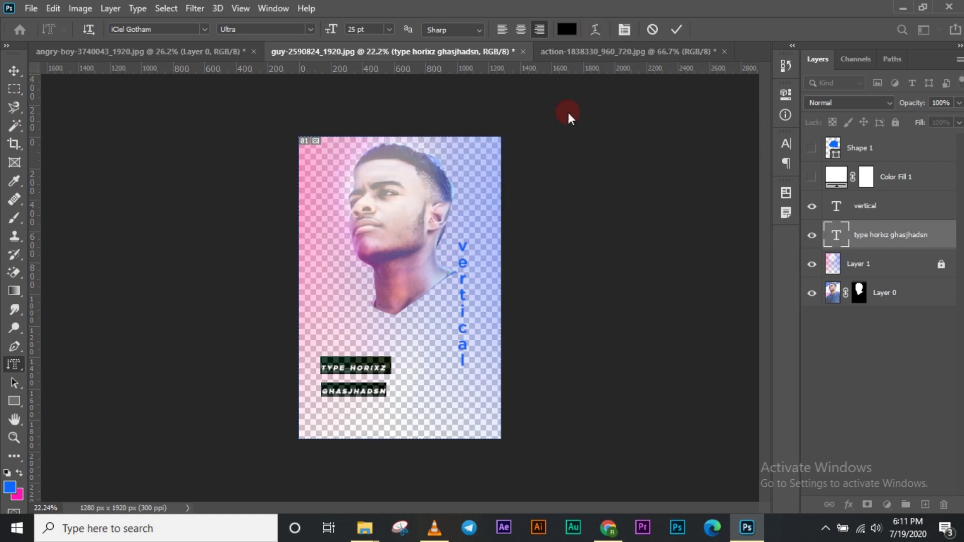
left_click(595, 31)
left_click(446, 213)
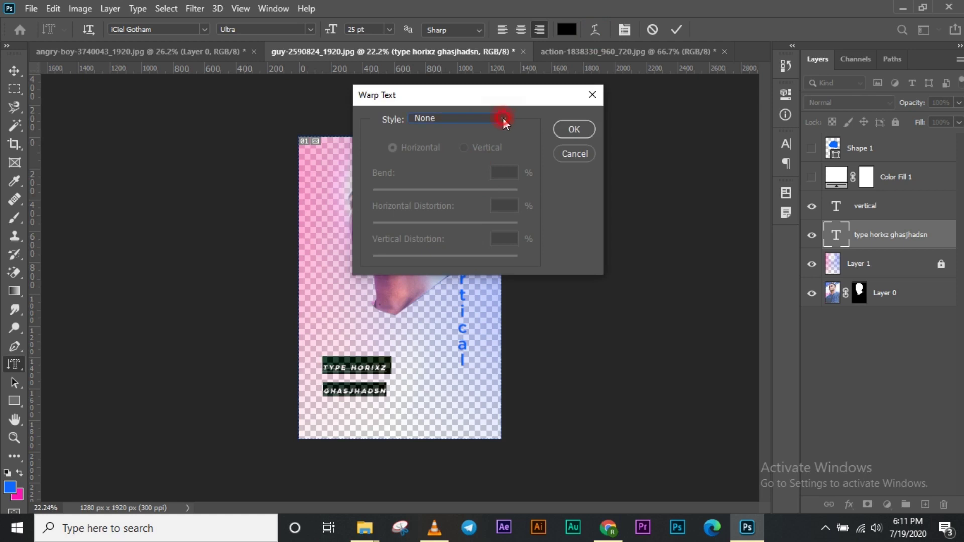
left_click(504, 119)
left_click(463, 159)
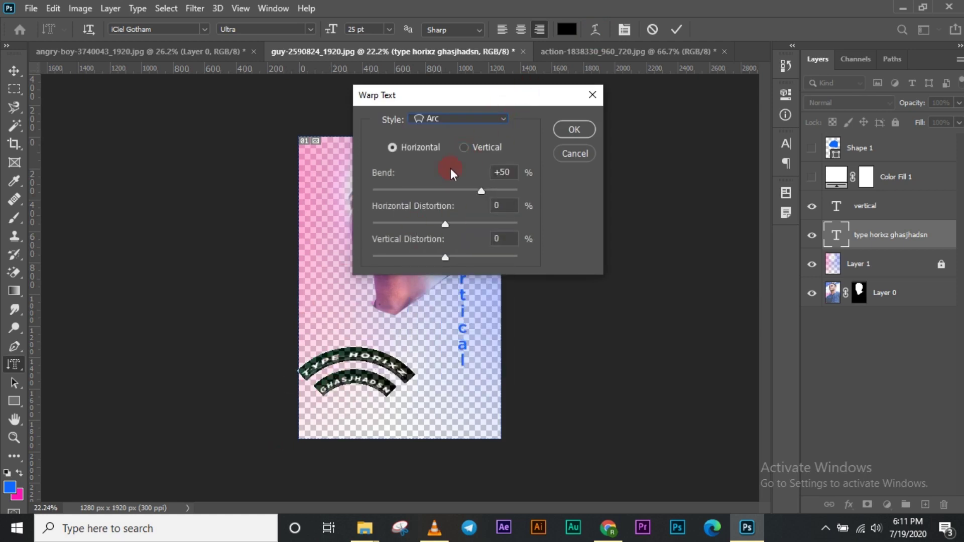
- Try a Bulge warp with bend -83% and horizontal distortion -100%, and discard the pending text edits
left_click(497, 116)
left_click(450, 221)
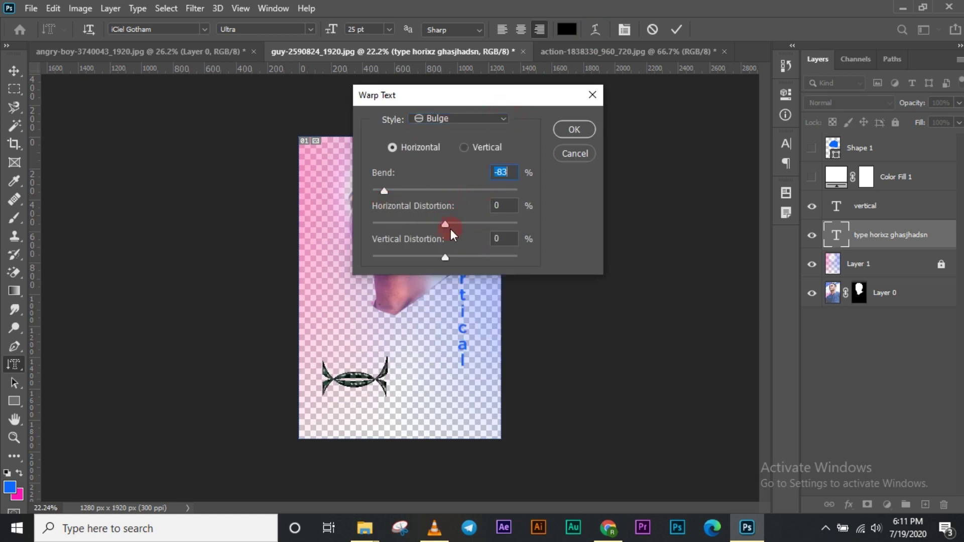
left_click_drag(450, 229, 372, 224)
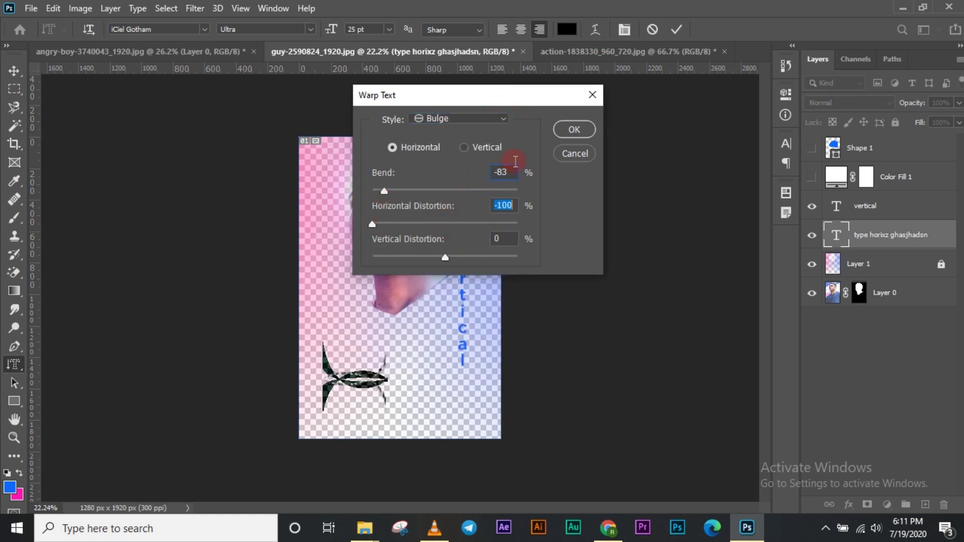
left_click(571, 128)
left_click(659, 30)
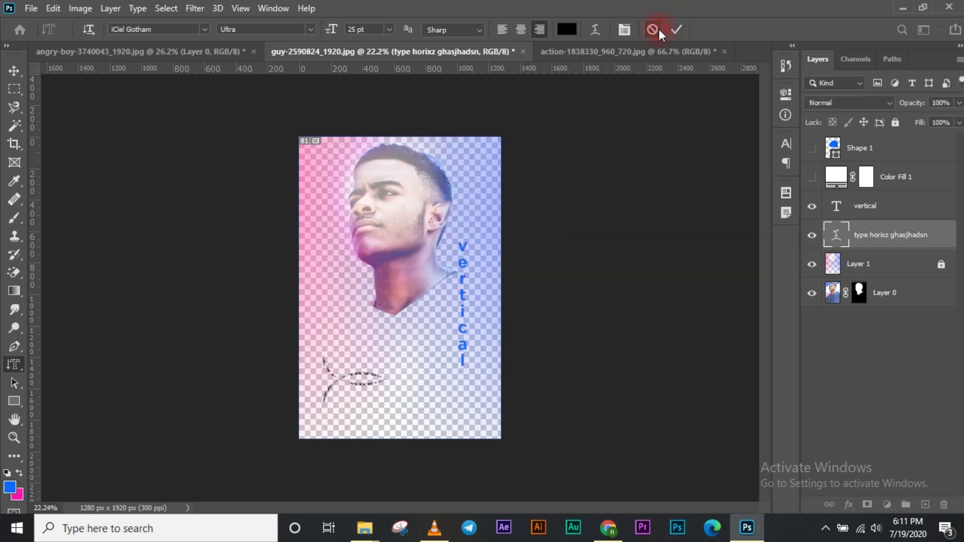
- Shift the large blue shape on the Shape 2 layer slightly to the right with the Path Selection tool
left_click(15, 383)
left_click(15, 385)
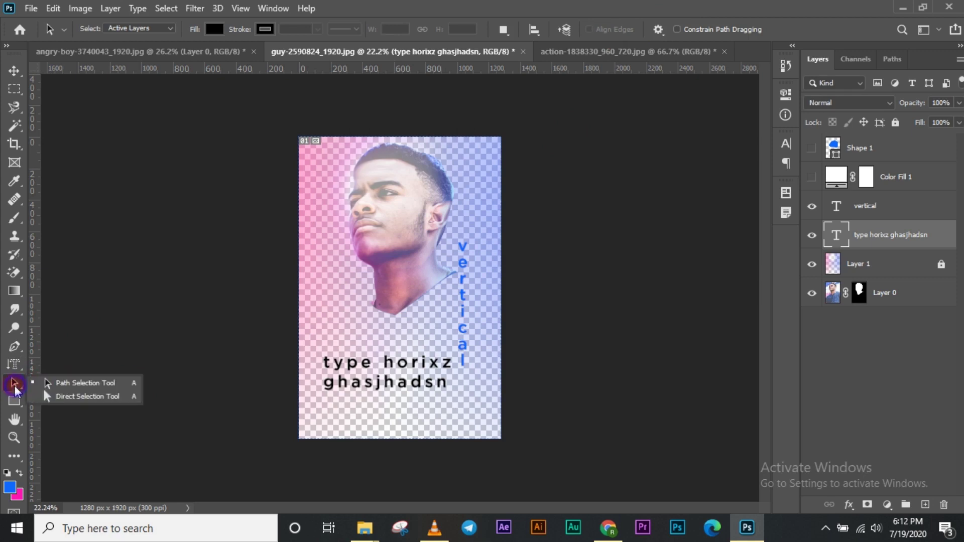
left_click(60, 397)
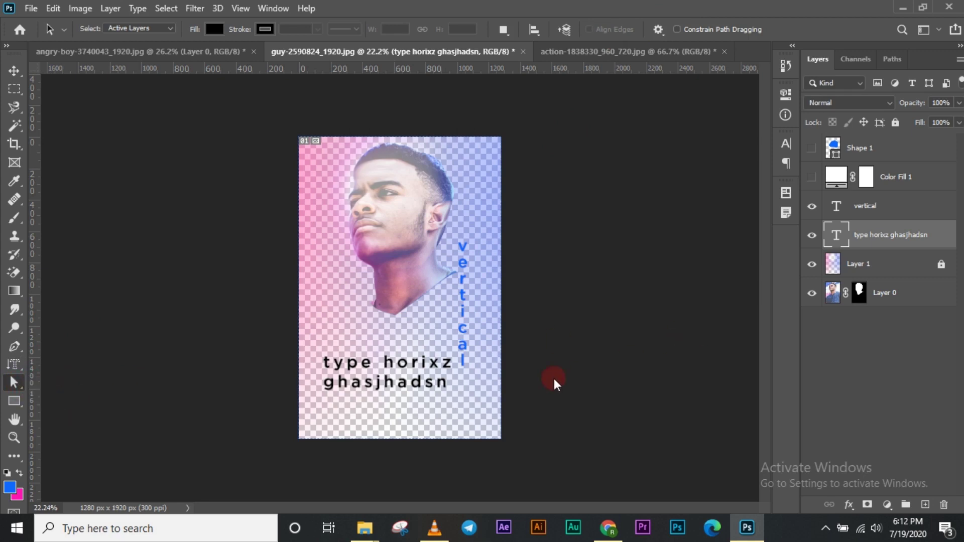
left_click(435, 370)
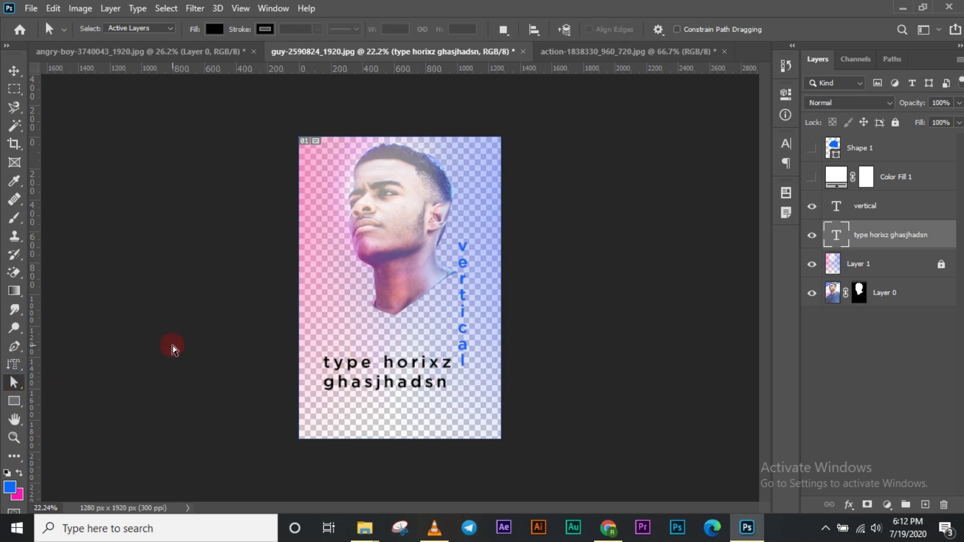
left_click(412, 302)
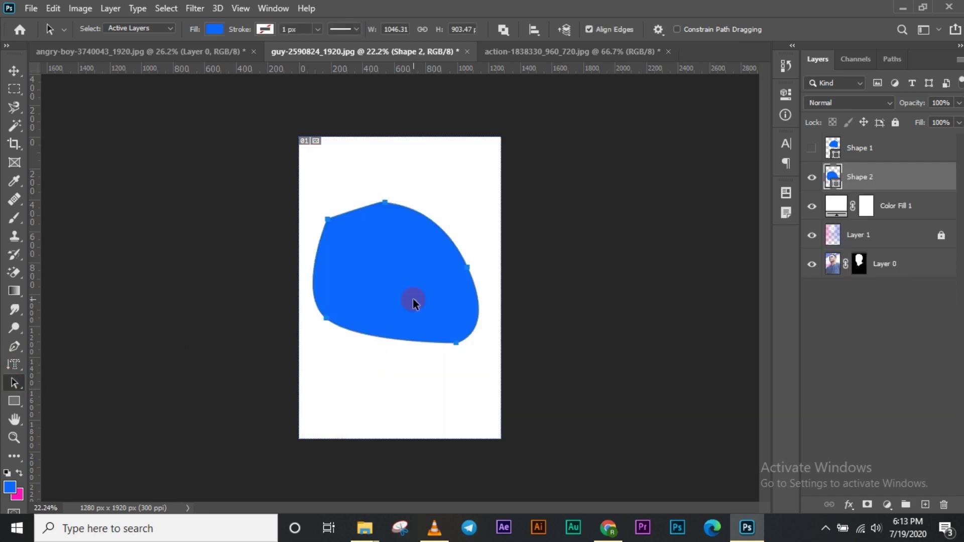
left_click_drag(413, 299, 416, 299)
- Try the Direct Selection tool on the large blue shape and delete the Shape 2 layer
left_click(15, 383)
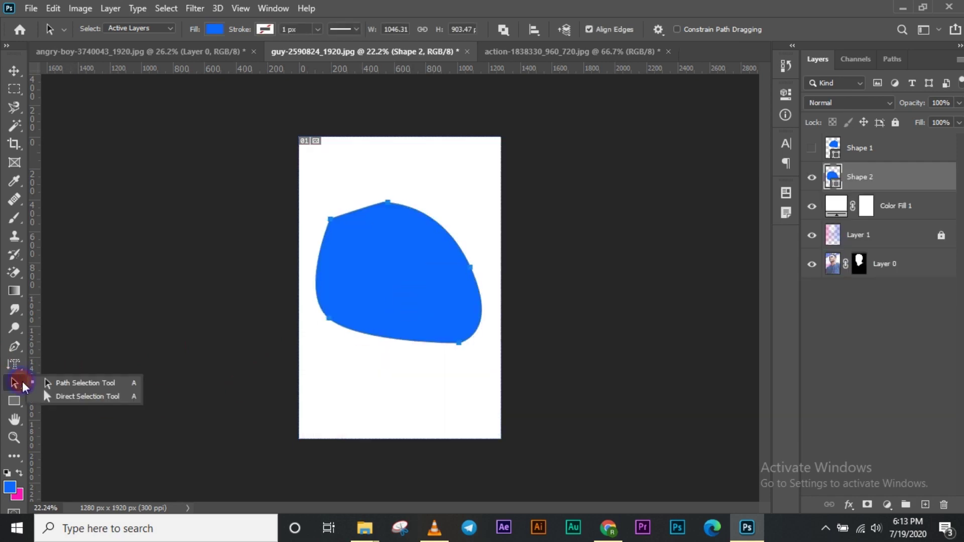
left_click(64, 396)
left_click(430, 280)
left_click(473, 312)
key("Delete")
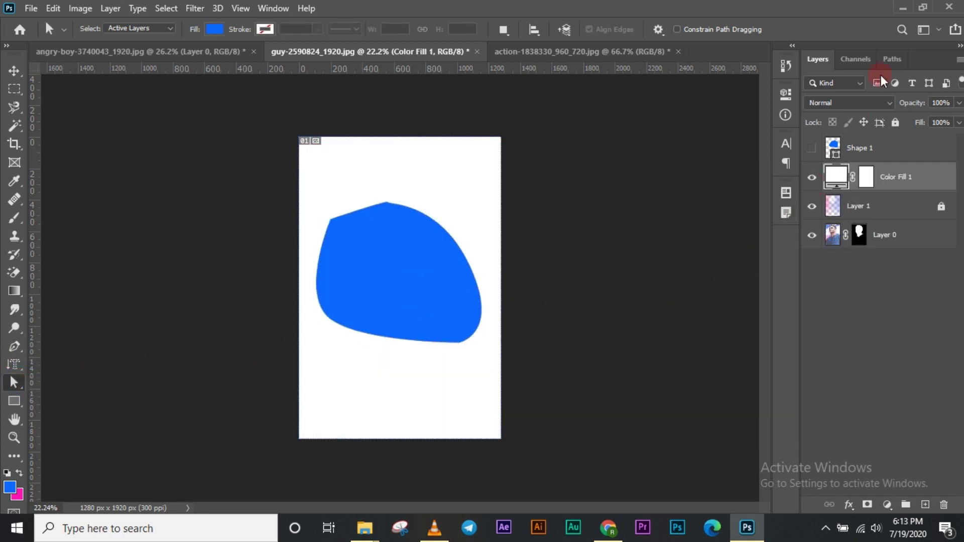
- Delete the Shape 1 layer and draw a blue rectangle about 953 × 522 px across the middle of the page
key("Delete")
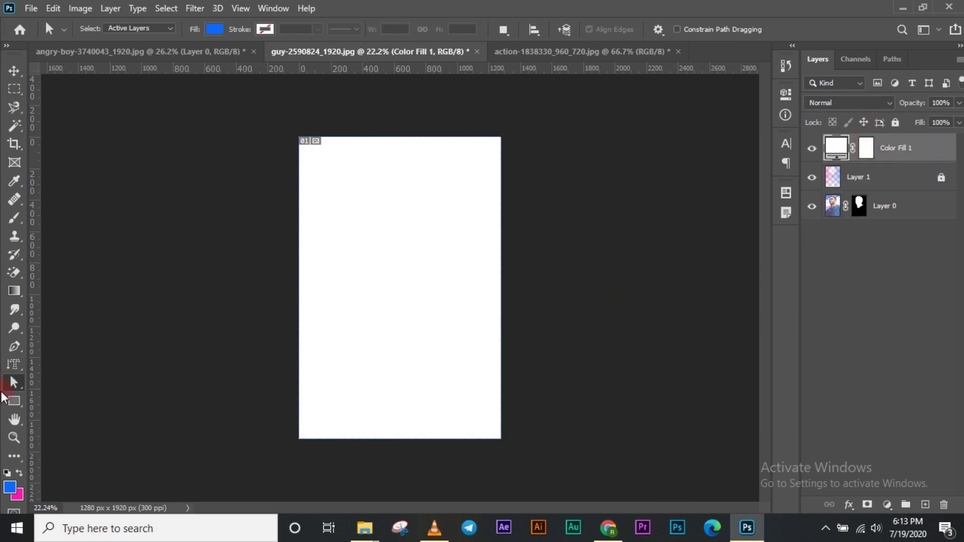
left_click(14, 401)
left_click(61, 401)
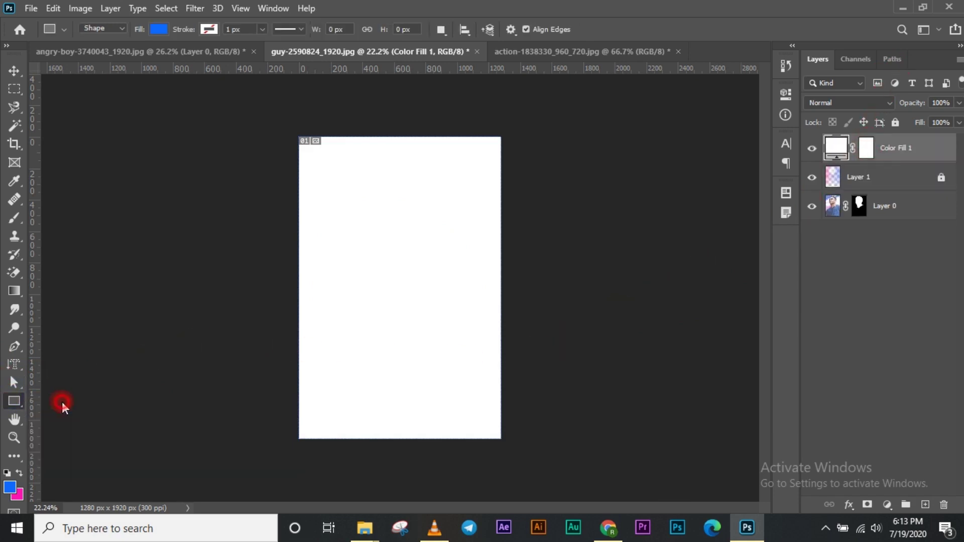
mouse_move(328, 226)
left_mouse_down()
mouse_move(321, 295)
mouse_move(479, 309)
left_mouse_up()
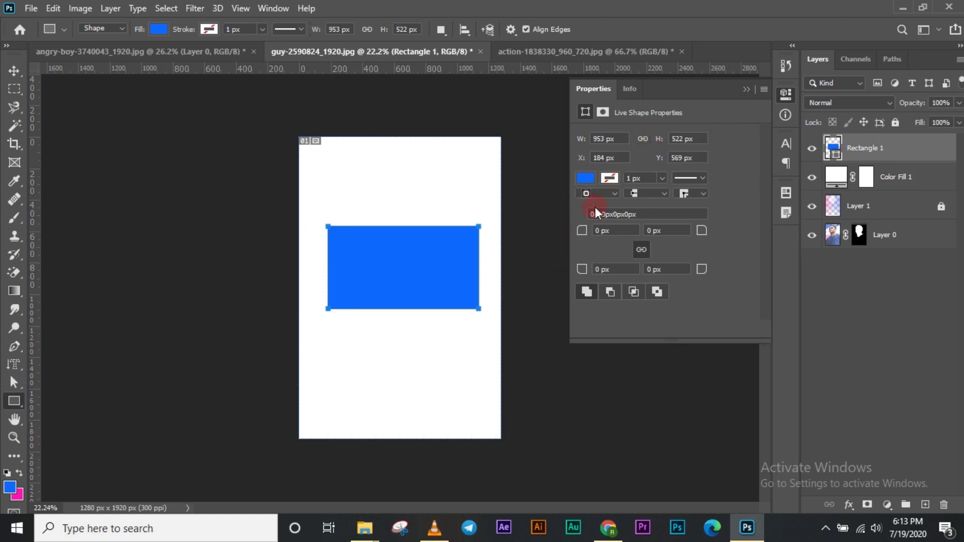
- Change the rectangle's fill from the recently used colors to magenta
left_click(584, 177)
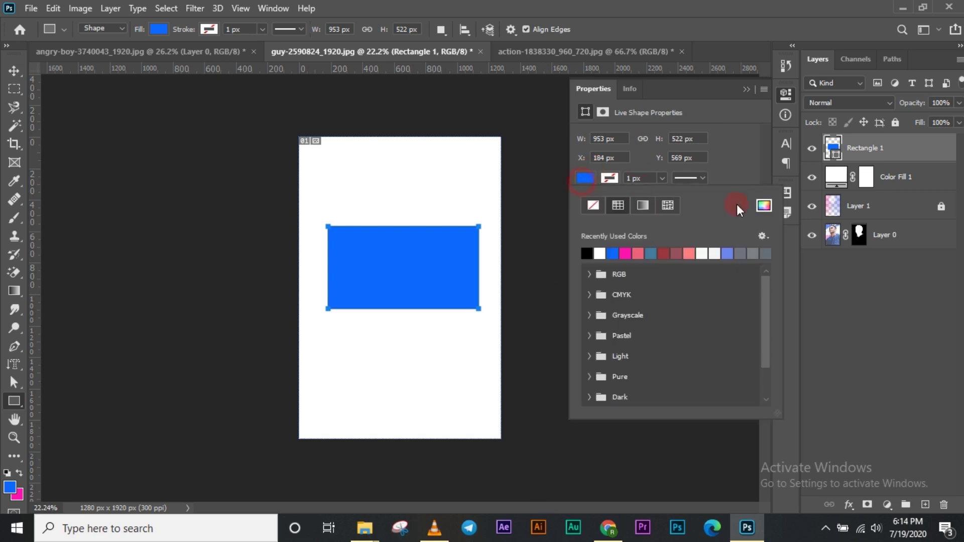
left_click(625, 254)
left_click(760, 92)
left_click(746, 90)
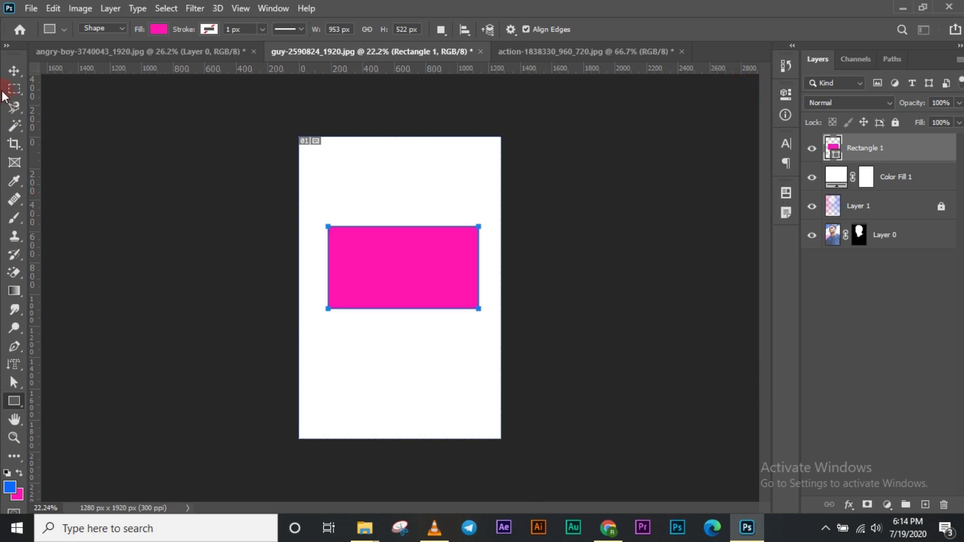
- Reopen the rectangle's live shape properties and move it slightly down with the Move tool, to Y 605 px
left_click(14, 71)
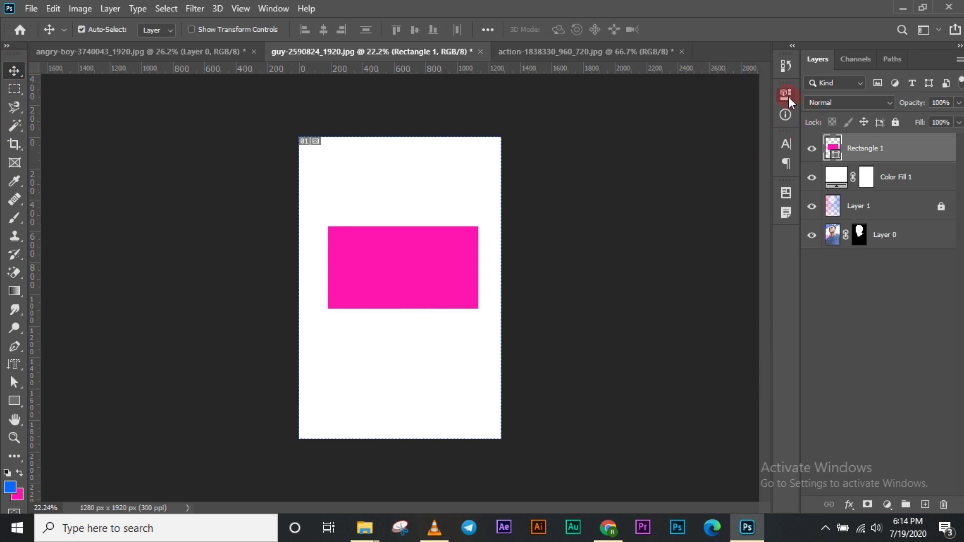
left_click(786, 95)
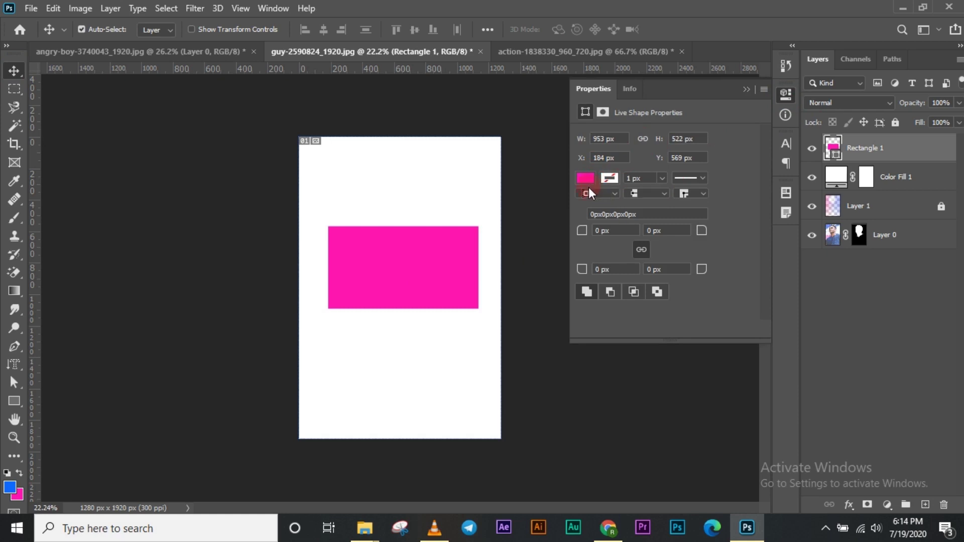
mouse_move(444, 290)
left_mouse_down()
mouse_move(437, 265)
mouse_move(437, 278)
left_mouse_up()
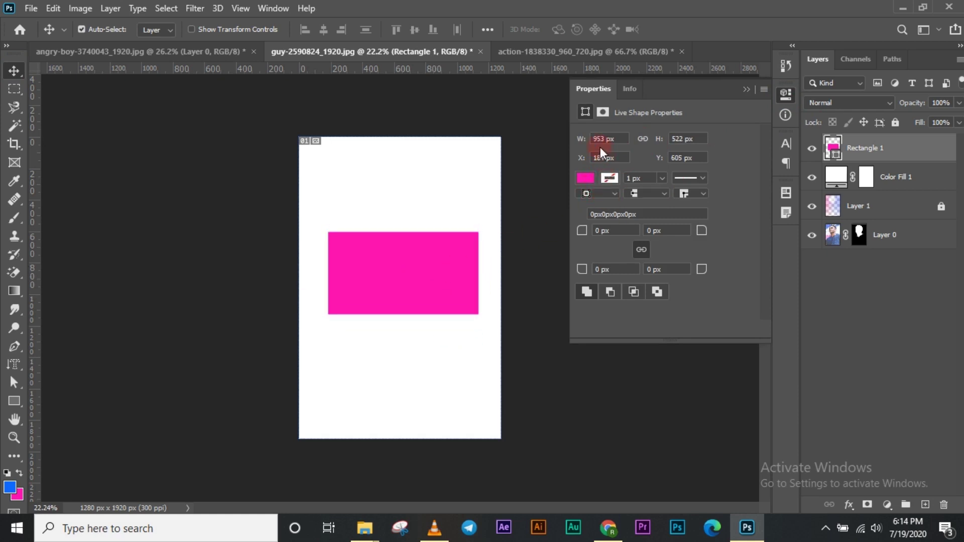
- Round all four corners of the magenta rectangle to 146 px and unlink the corner radii
left_click(685, 138)
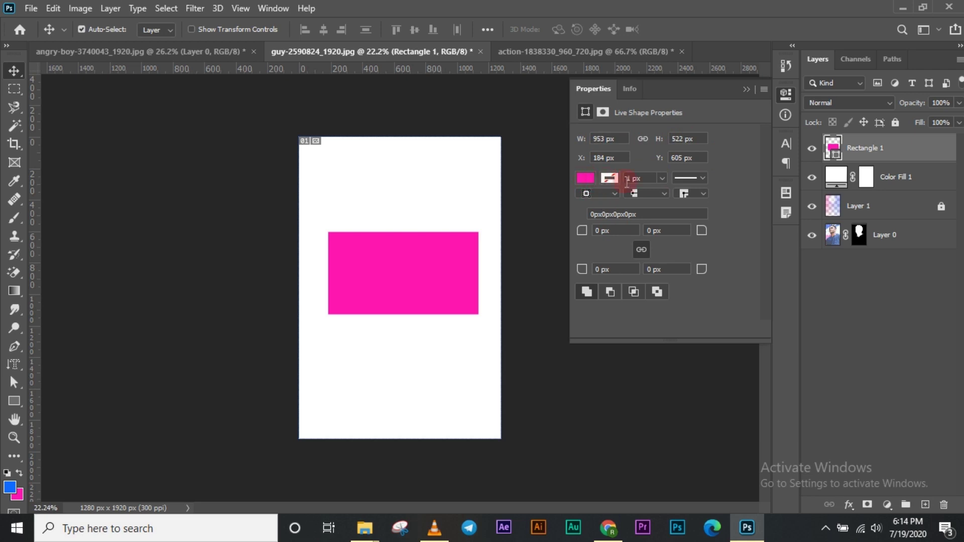
left_click(598, 231)
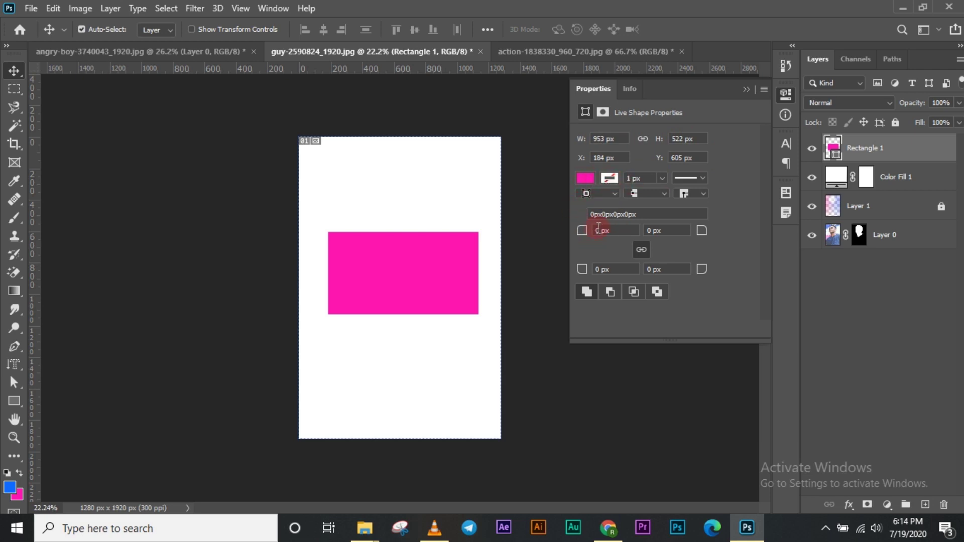
left_click_drag(581, 235, 679, 243)
left_click(572, 208)
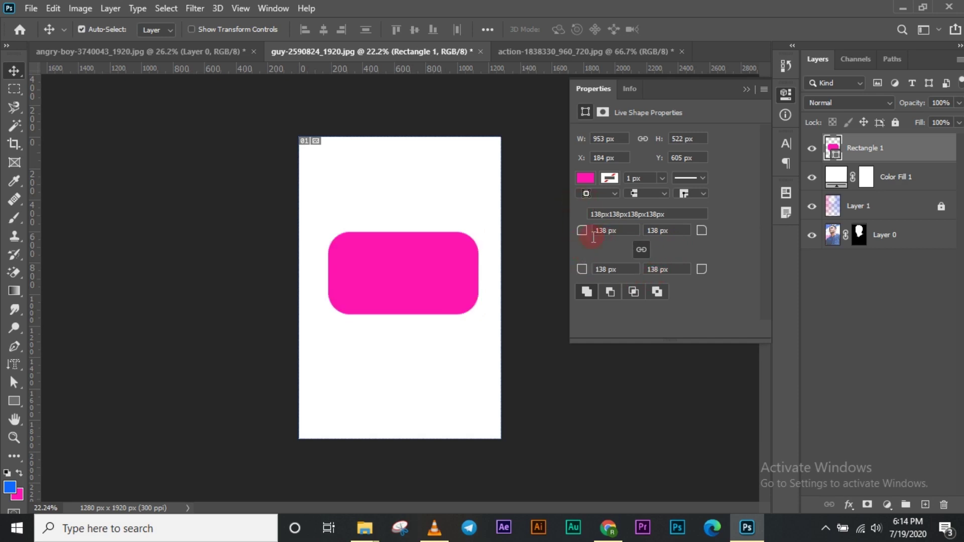
left_click_drag(577, 236, 646, 232)
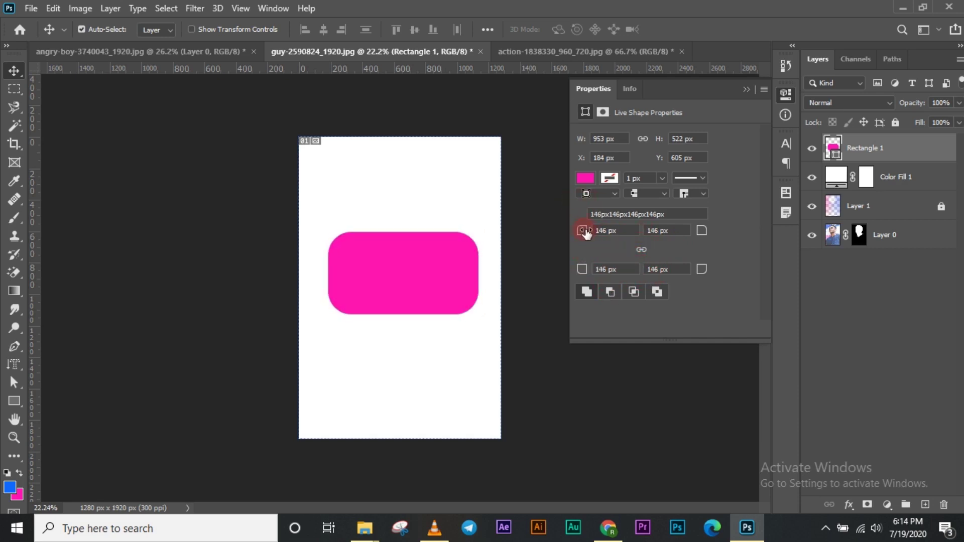
- Set the rectangle's upper-left corner radius to 36 px and its upper-right radius to 259 px, and put the properties away
left_click_drag(585, 232, 679, 260)
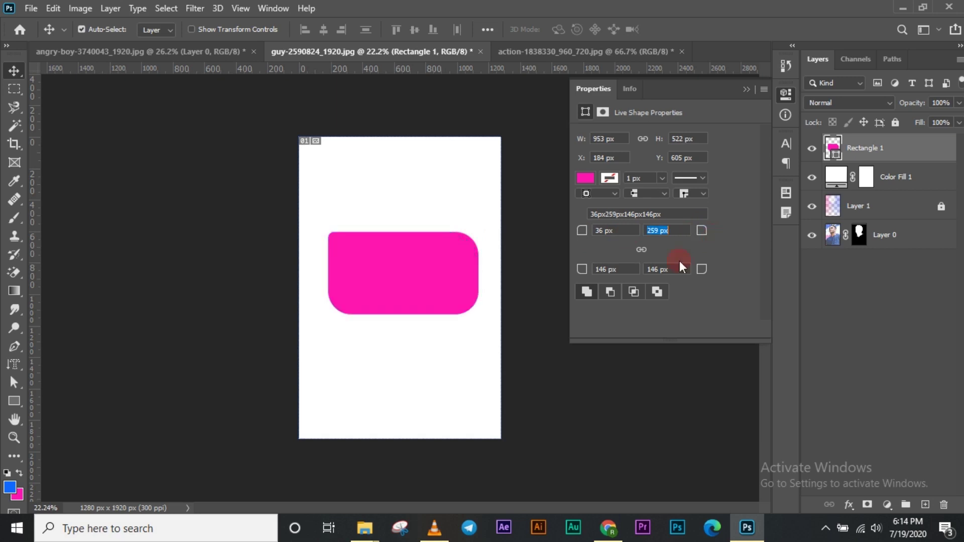
left_click(513, 303)
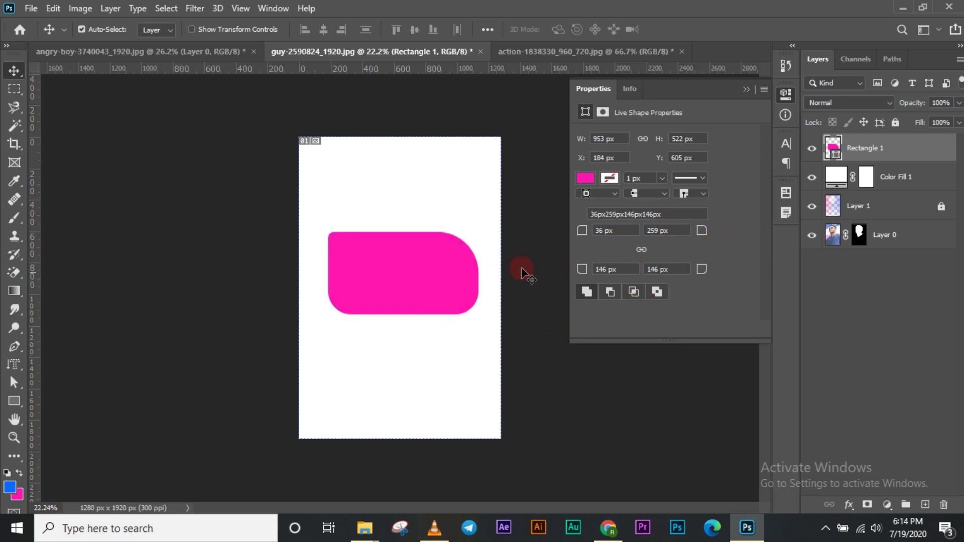
left_click(641, 250)
left_click(746, 90)
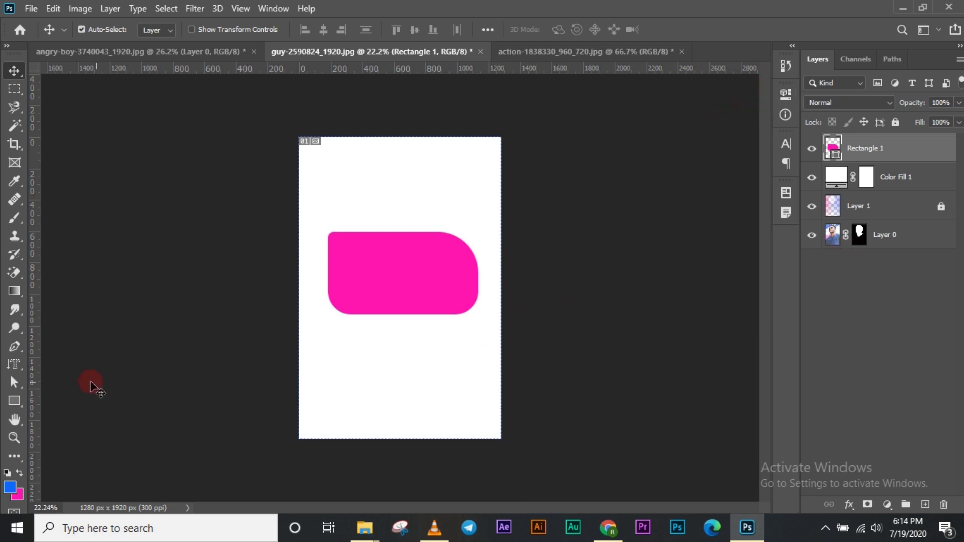
- Create a magenta ellipse about 953 × 522 px with the Ellipse tool, overlapping the rectangle's upper right
left_click(14, 400)
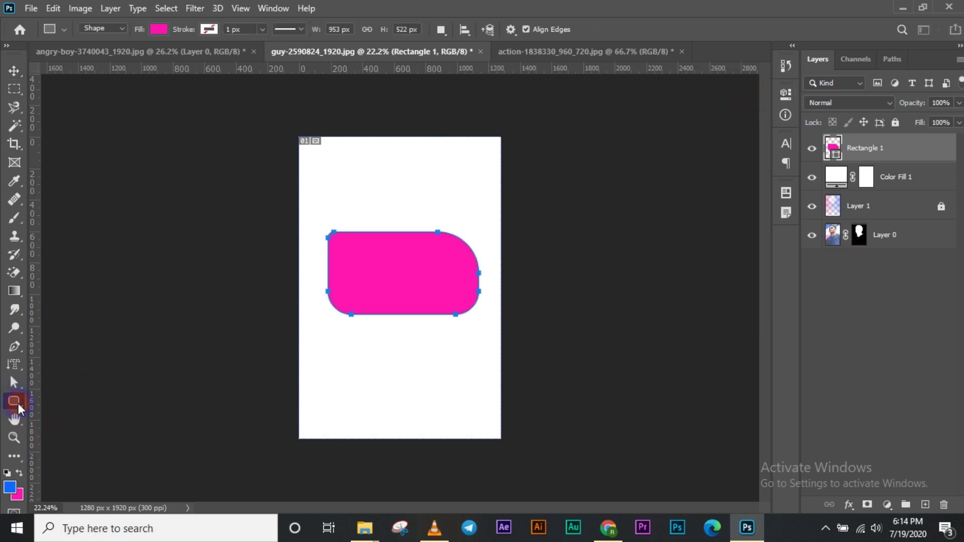
right_click(18, 402)
left_click(75, 428)
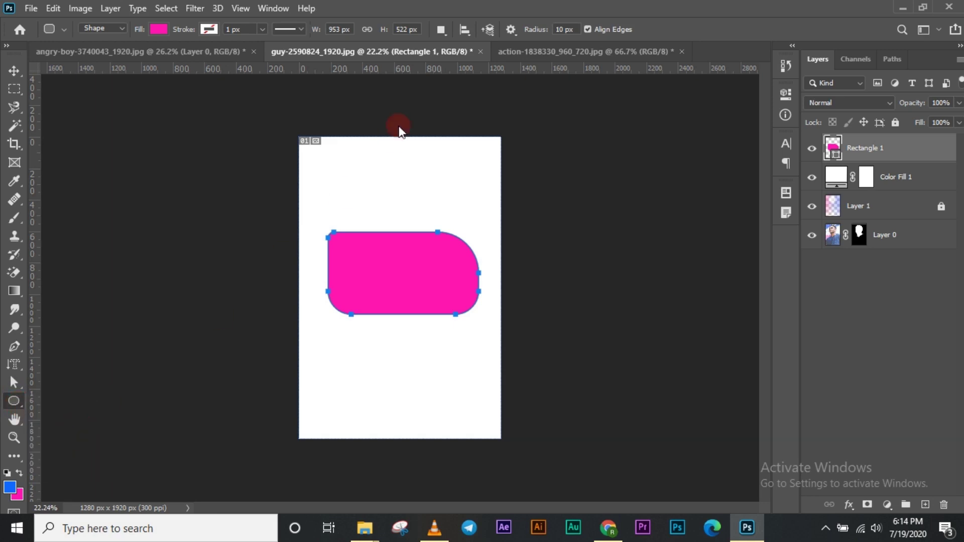
left_click(374, 190)
left_click(436, 202)
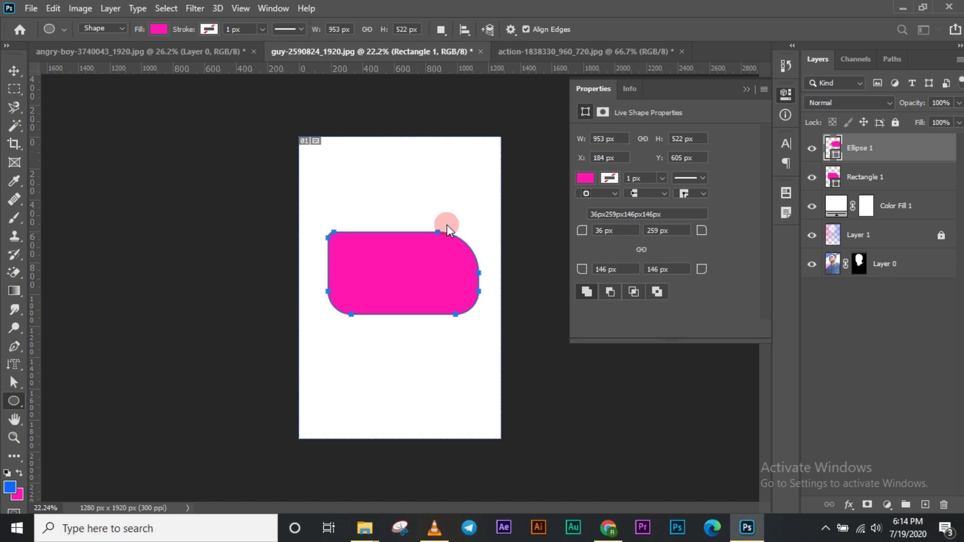
- Try scaling the ellipse to about 136%, and remove both the ellipse and the rectangle
left_click(744, 90)
key("ctrl+t")
left_click_drag(448, 189, 445, 155)
left_click(645, 29)
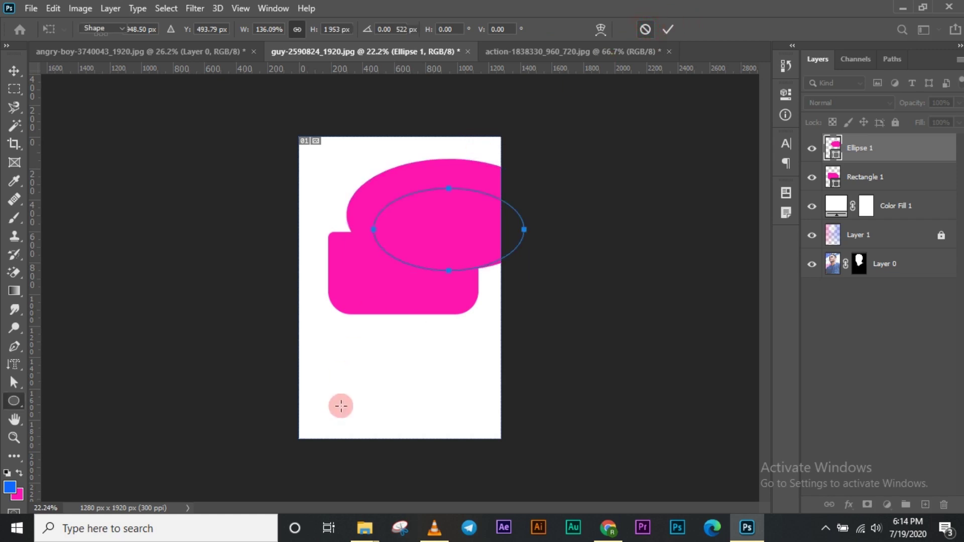
key("ctrl+z")
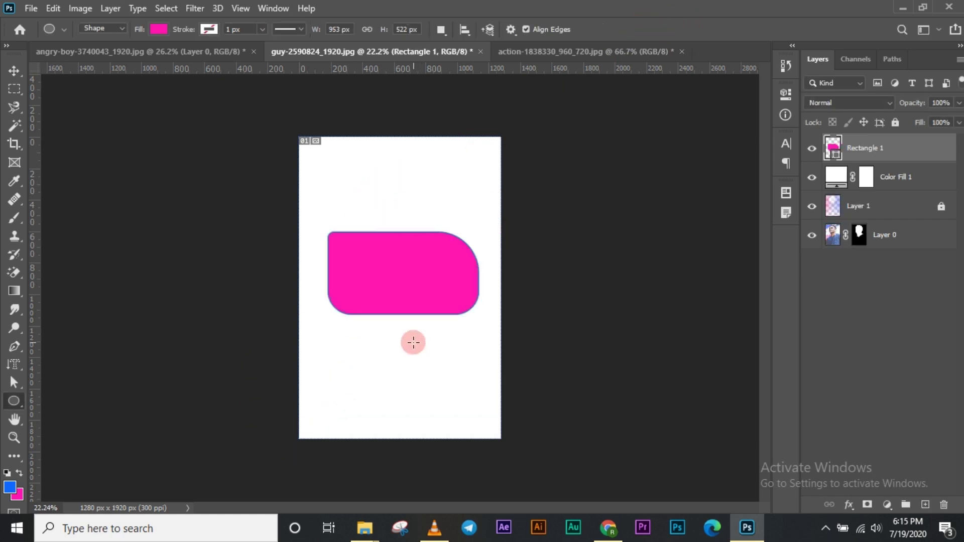
key("ctrl+z")
- With the Polygon tool, try 500 sides and create a 100 × 100 px polygon with 100 sides on the page
right_click(14, 401)
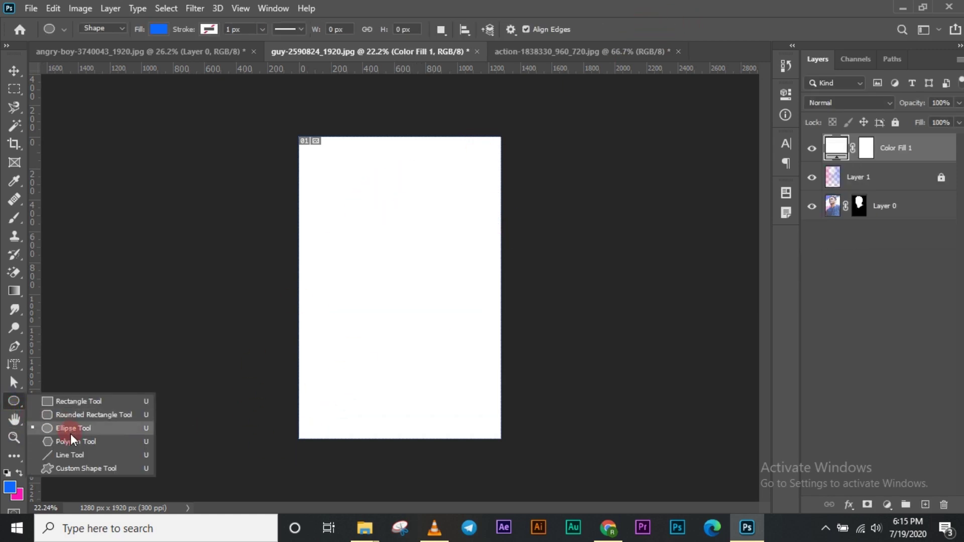
left_click(86, 442)
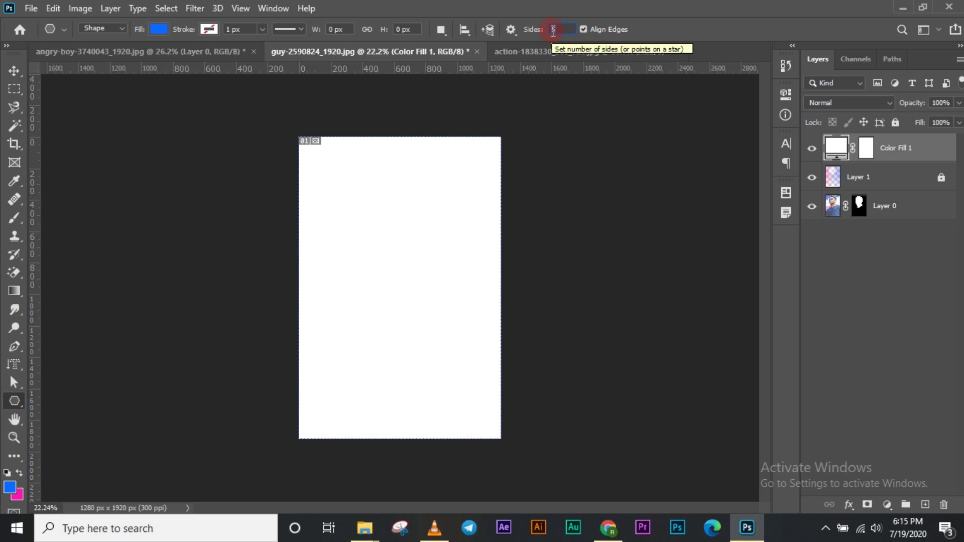
type("500")
key("Return")
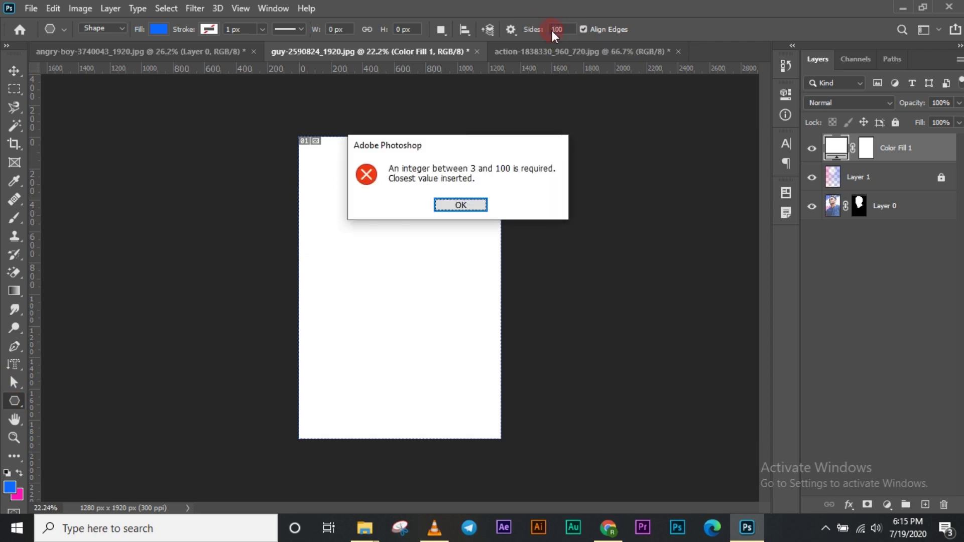
left_click(477, 207)
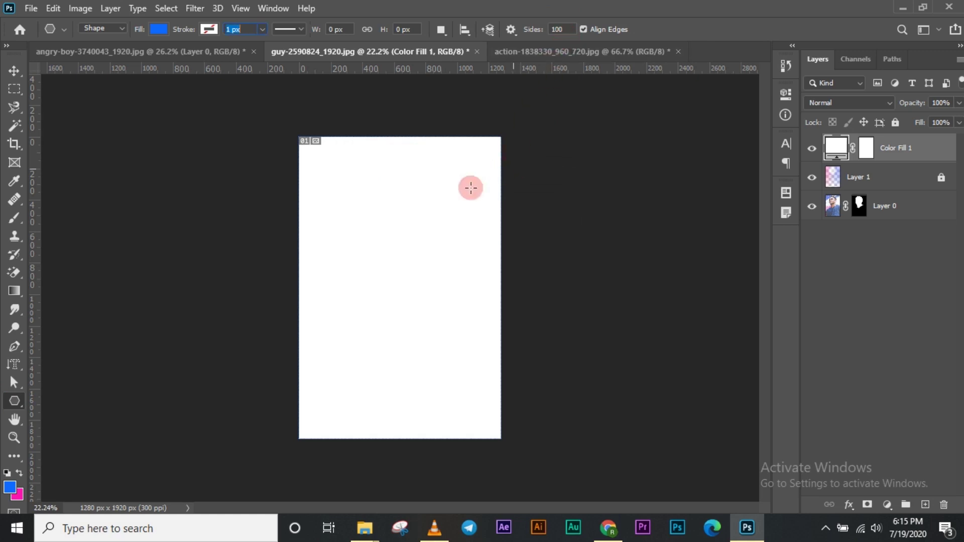
left_click(382, 221)
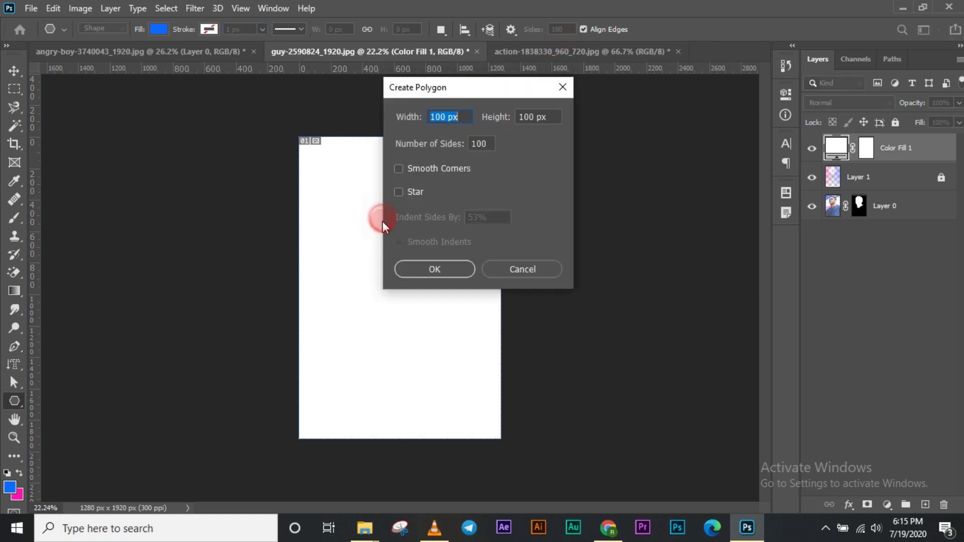
left_click(436, 269)
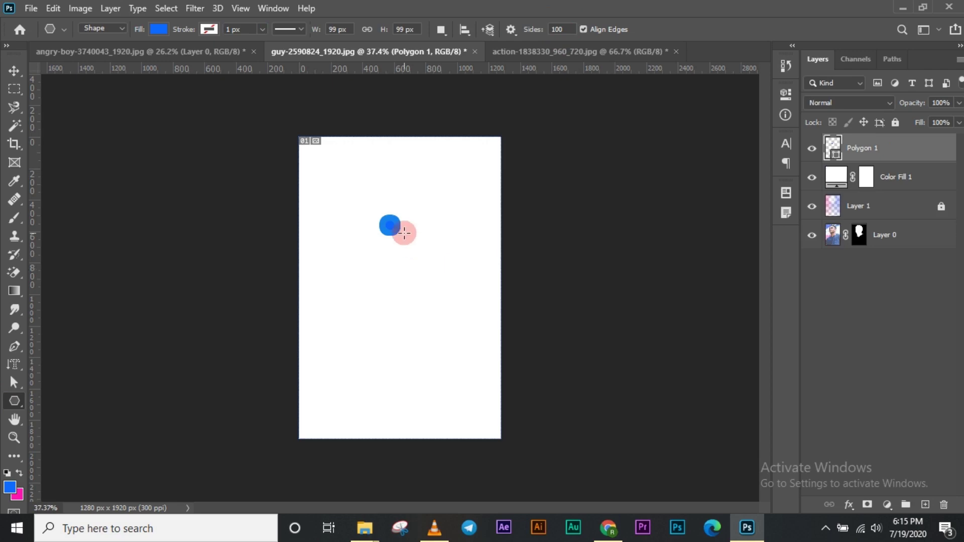
- Inspect the 100-sided polygon's edge up close and delete the Polygon 1 layer
scroll(404, 232, "up", 10)
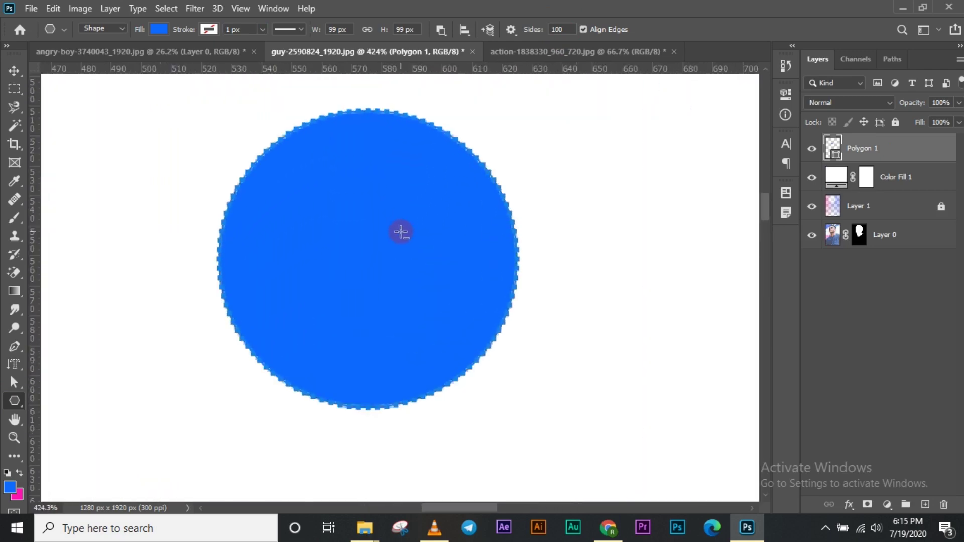
scroll(400, 232, "up", 3)
scroll(177, 209, "up", 3)
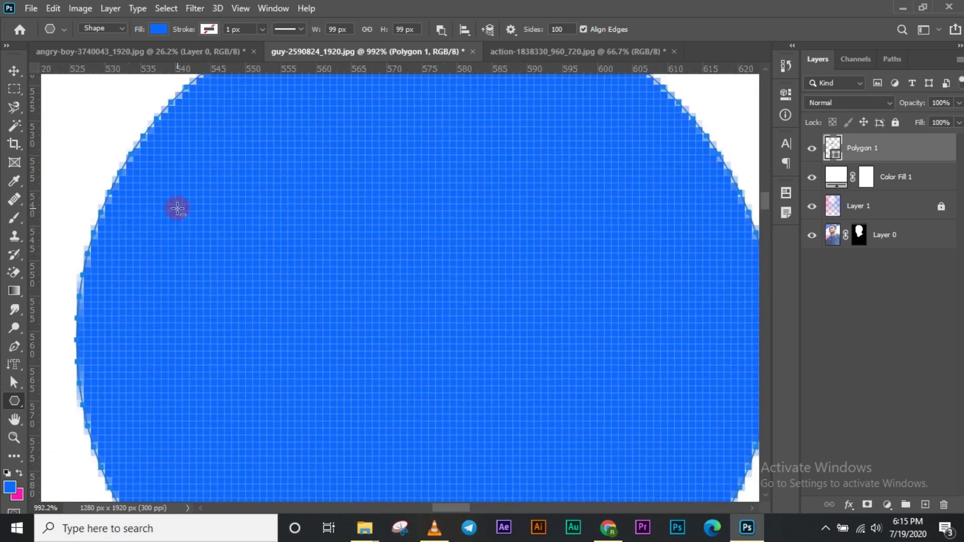
scroll(177, 209, "up", 3)
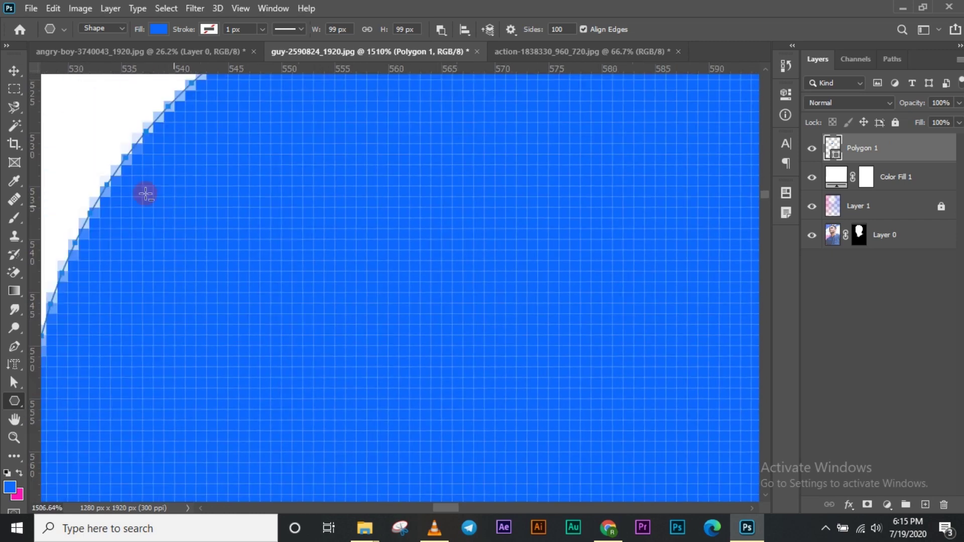
scroll(146, 193, "down", 10)
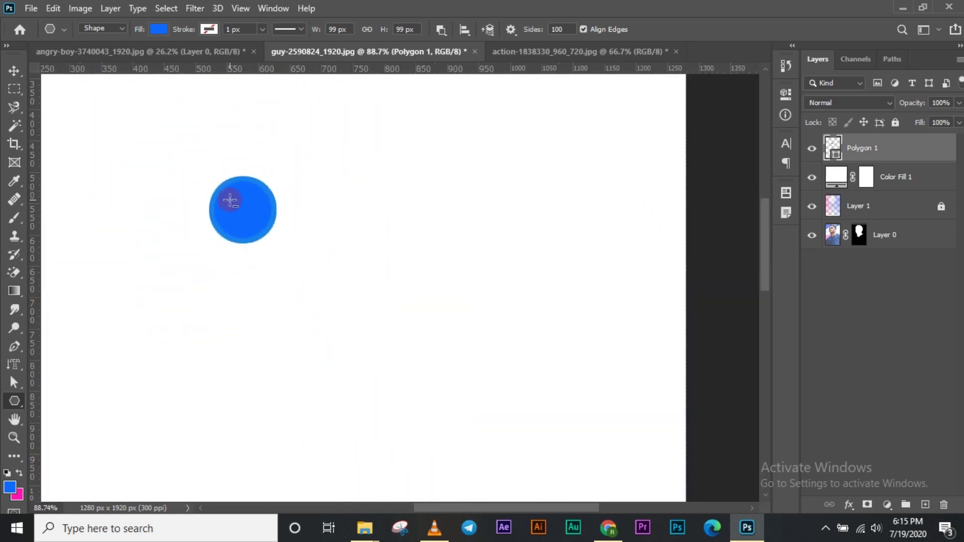
scroll(229, 200, "up", 2)
key("Delete")
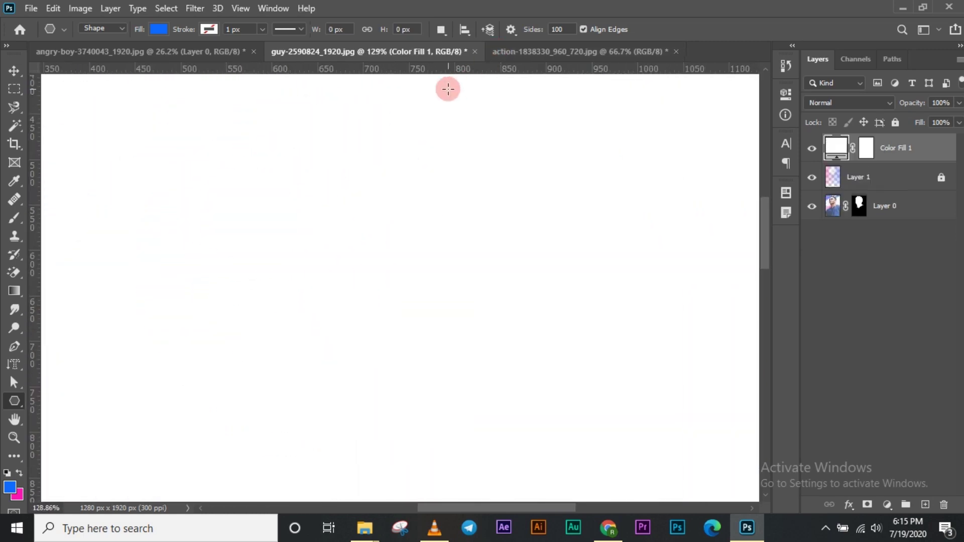
- Create a many-sided polygon about 99 px wide, and with the sides set to 4 add a diamond about 98 px wide below it
left_click(558, 29)
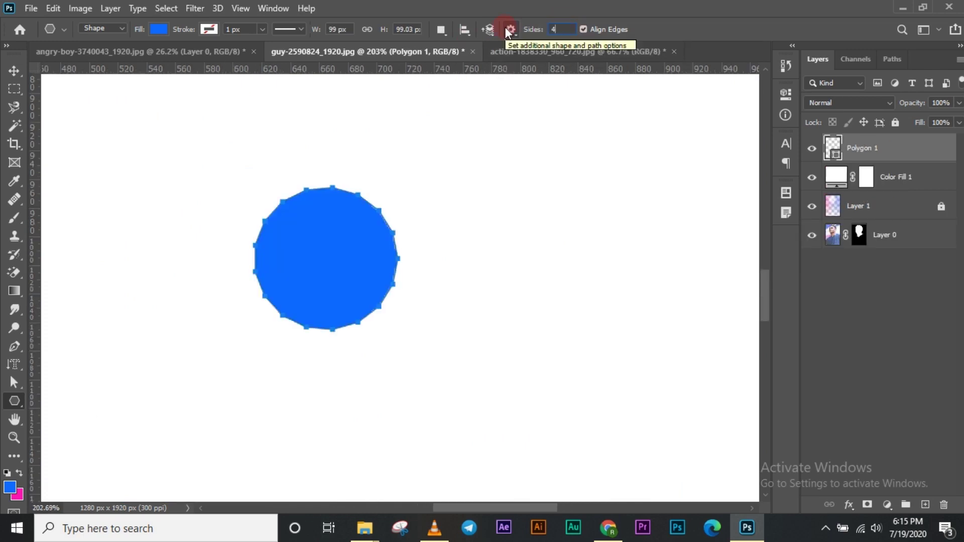
scroll(507, 174, "down", 6)
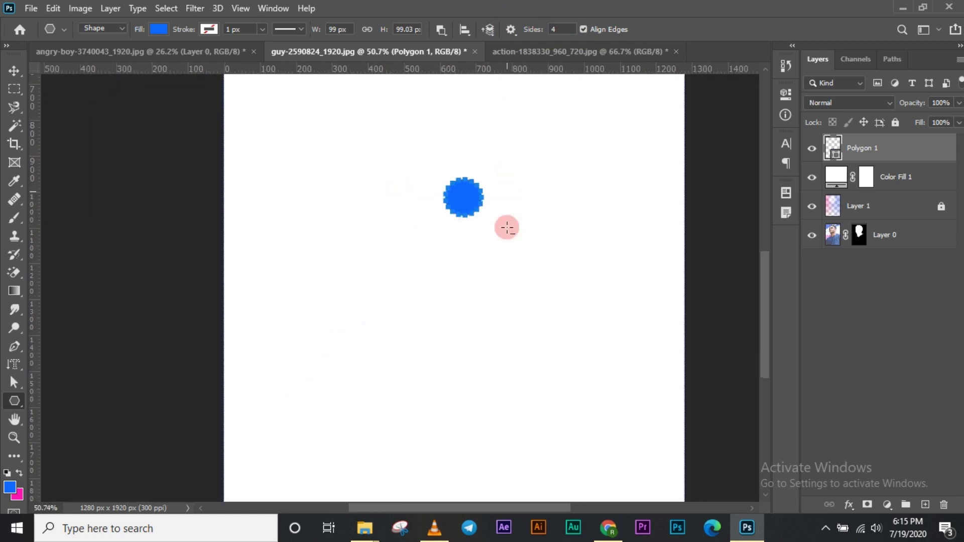
left_click(504, 263)
left_click(464, 270)
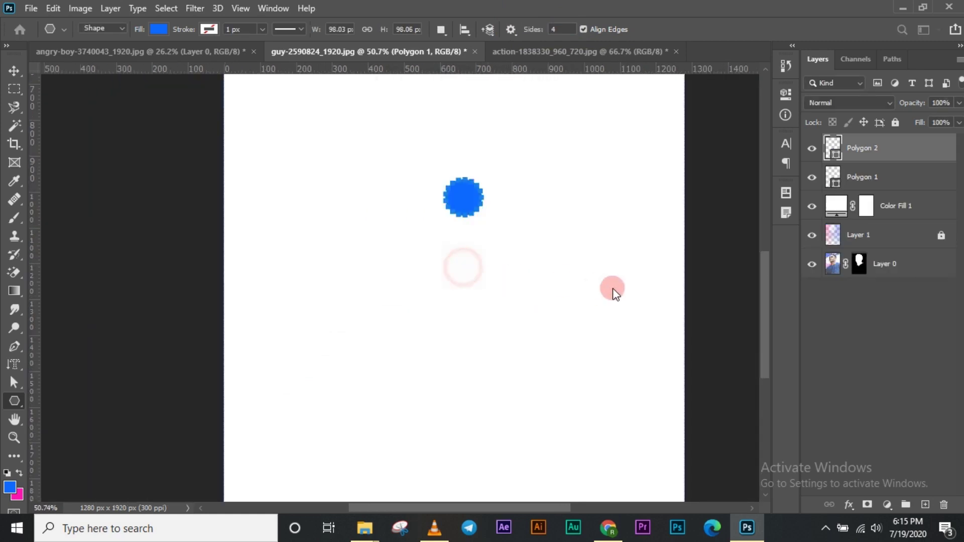
scroll(560, 269, "up", 5)
scroll(565, 273, "up", 3)
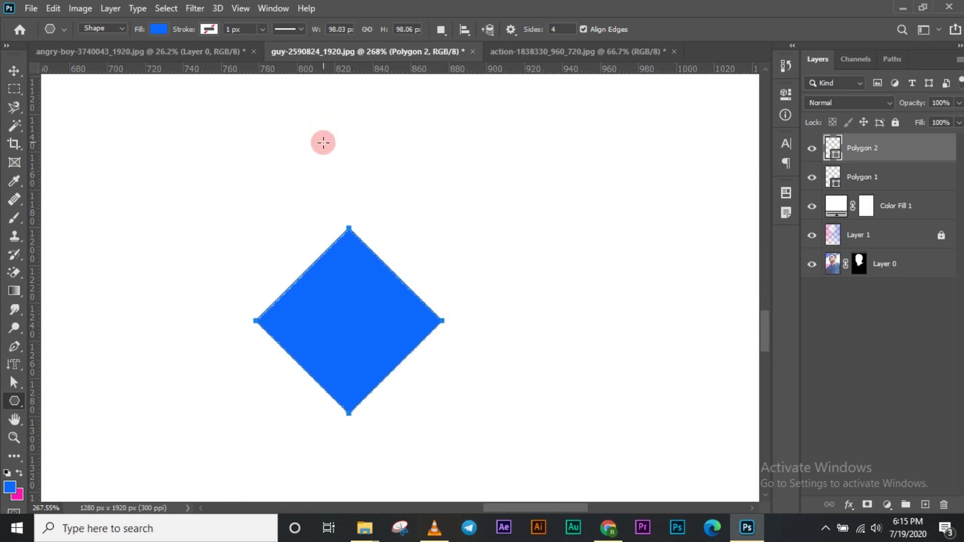
- Try the Line tool with a vertical line 1 px thick and about 119 px long beside the diamond, and undo it
right_click(11, 401)
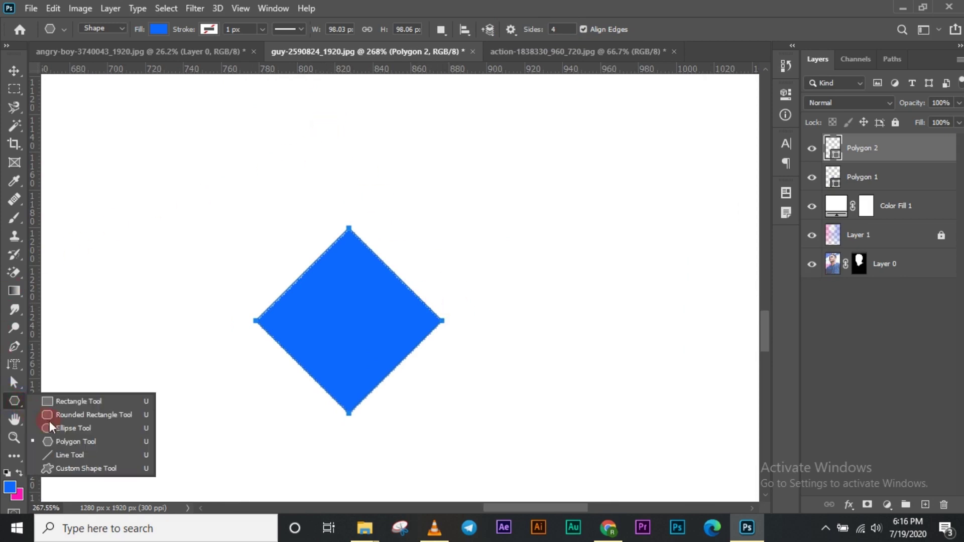
left_click(70, 454)
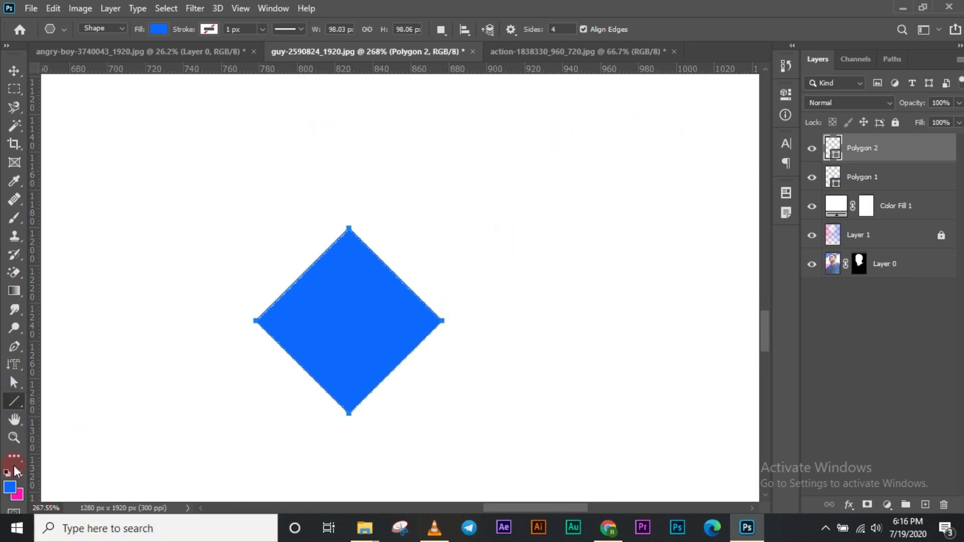
left_click(15, 401)
left_click_drag(529, 117, 532, 342)
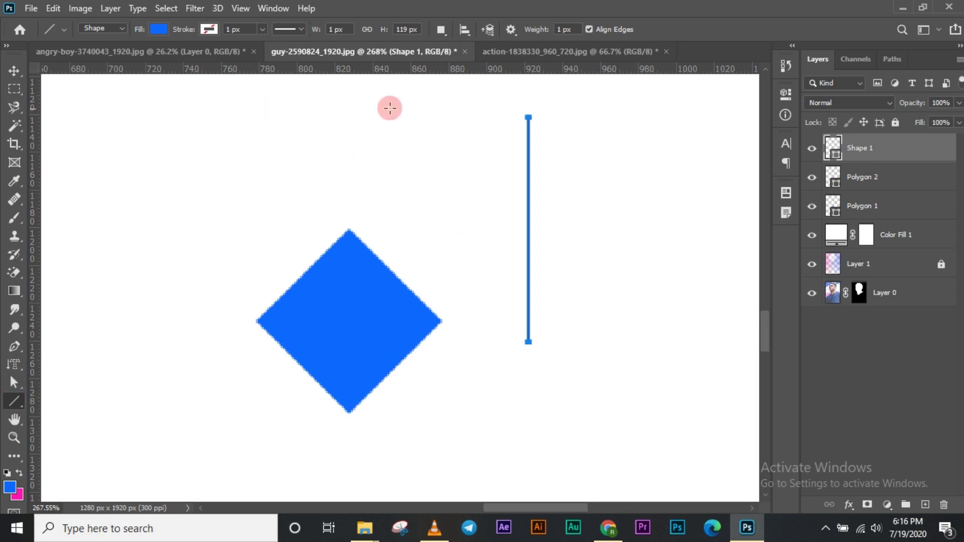
key("ctrl+z")
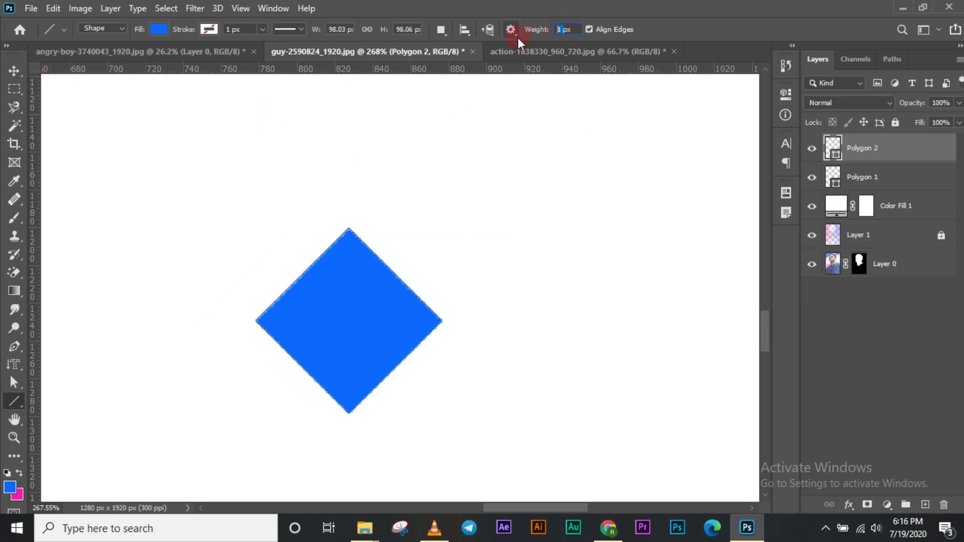
- Set the line weight to 5 px and draw a horizontal line about 171 px long above the diamond
type("5")
key("Return")
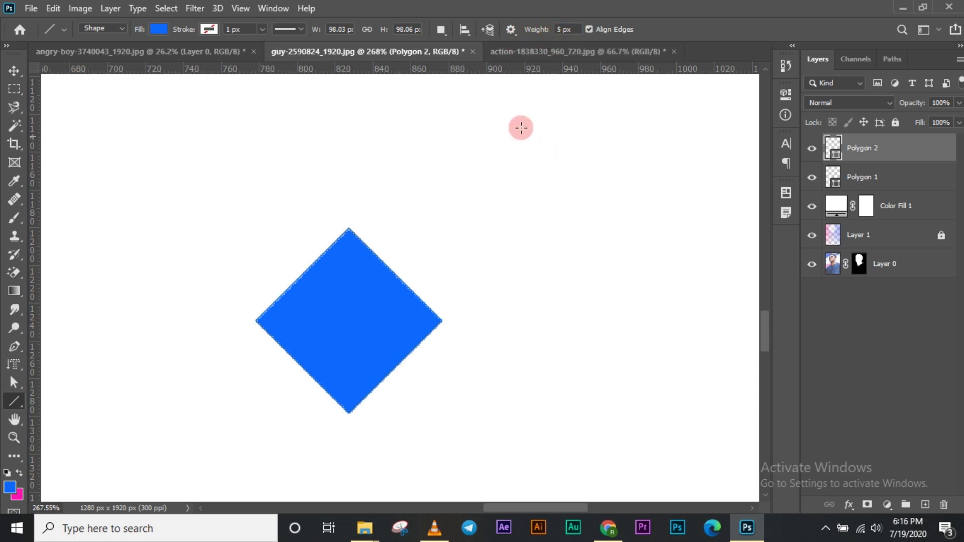
left_click_drag(521, 127, 204, 232)
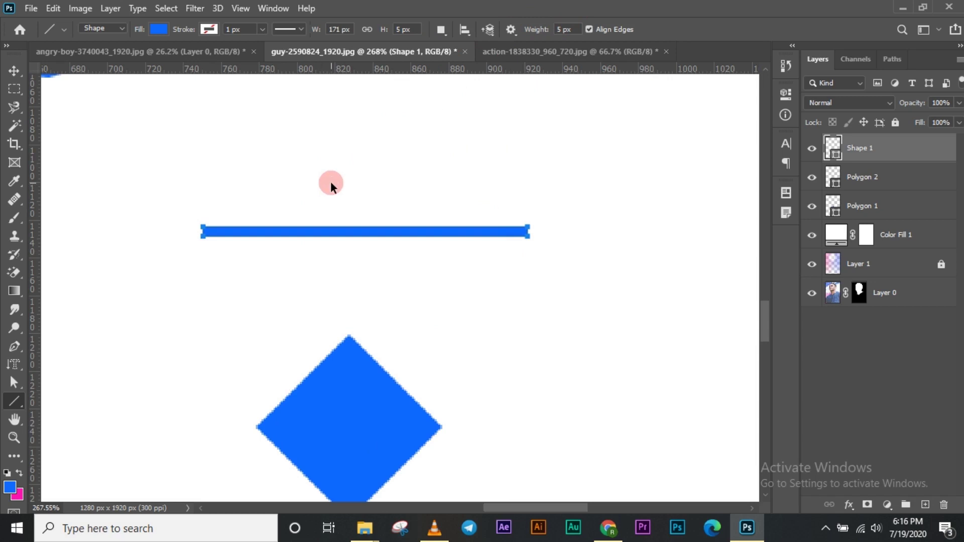
- Enable Show Transform Controls for the Move tool and try stretching the line's height to about 1169%
key("ctrl+t")
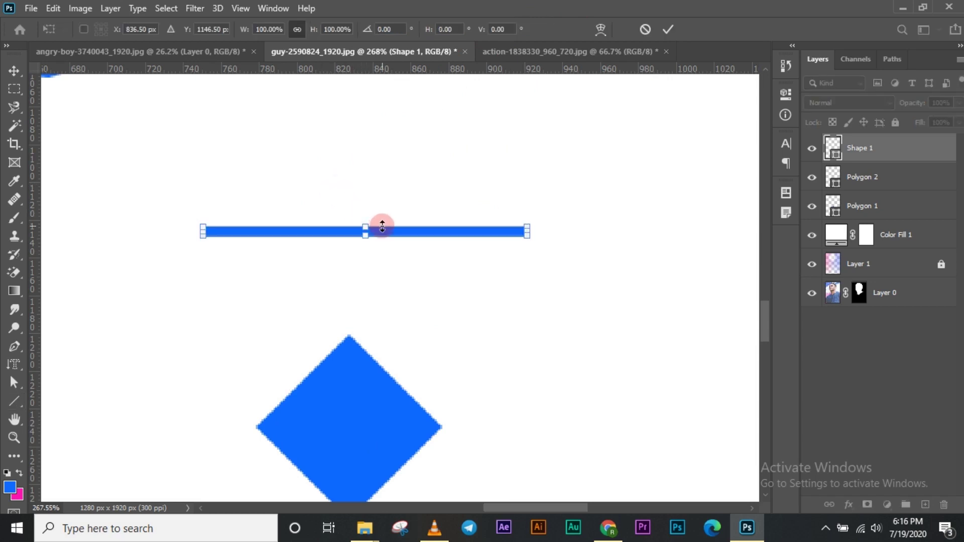
left_click(645, 29)
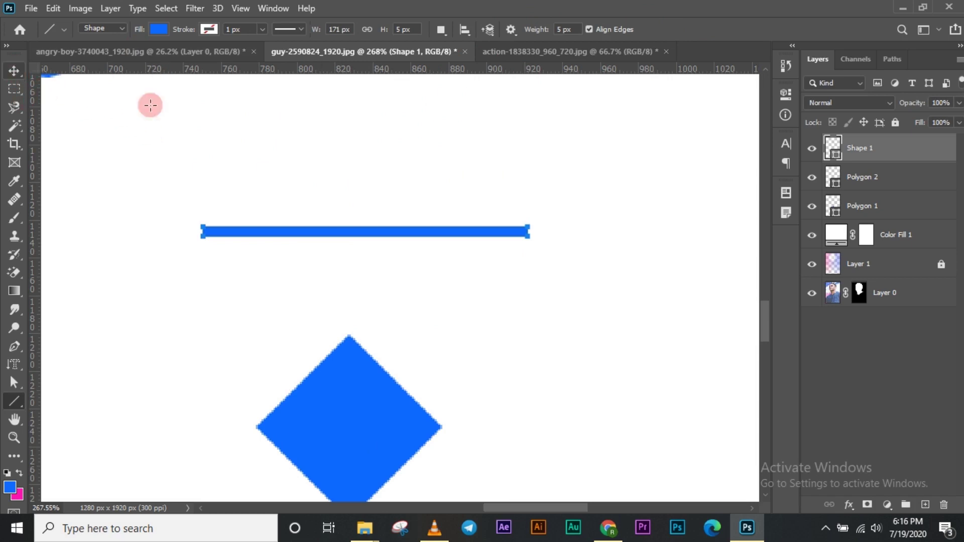
left_click(16, 70)
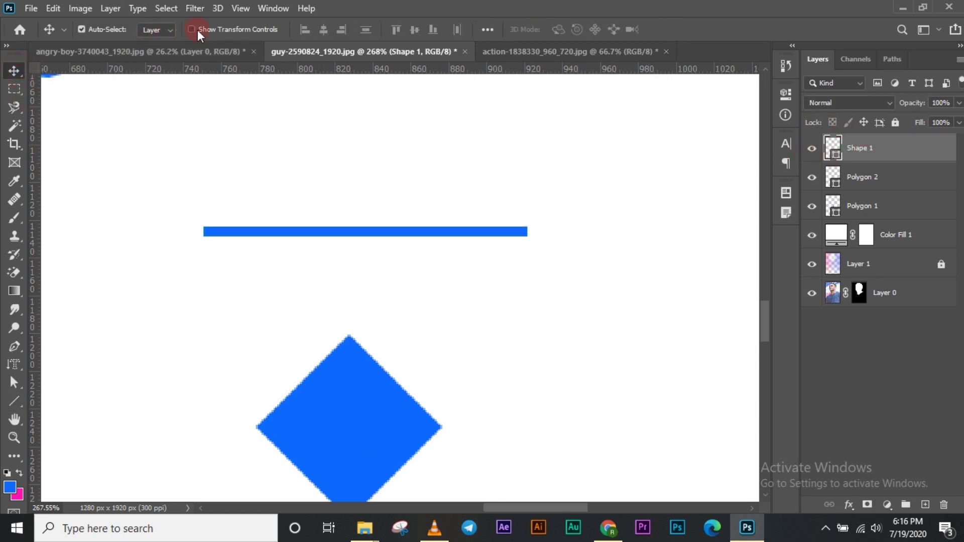
left_click(192, 29)
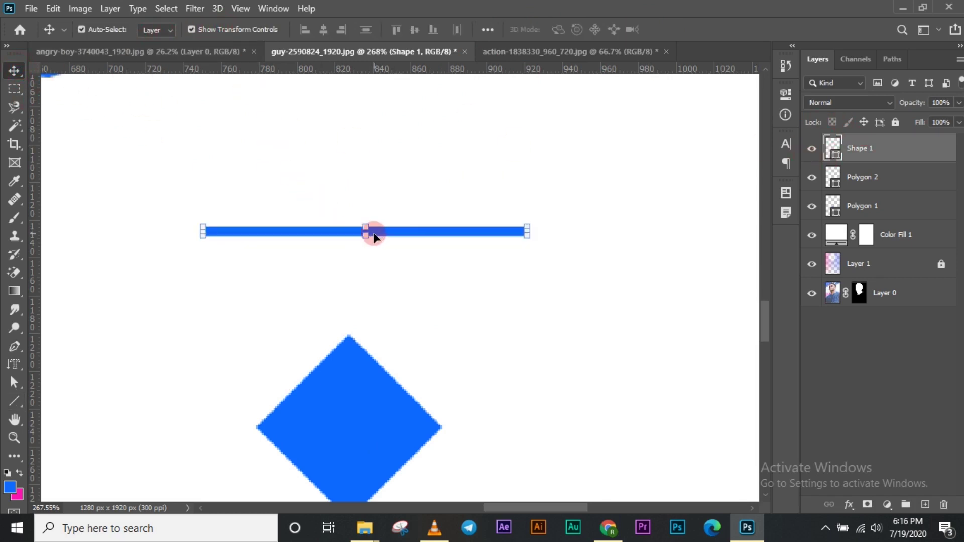
left_click_drag(370, 232, 377, 126)
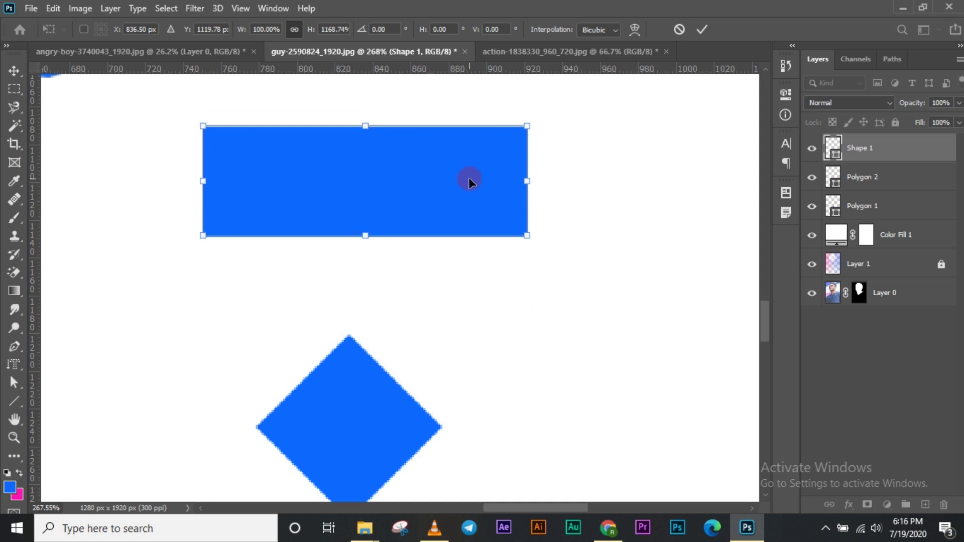
left_click(678, 29)
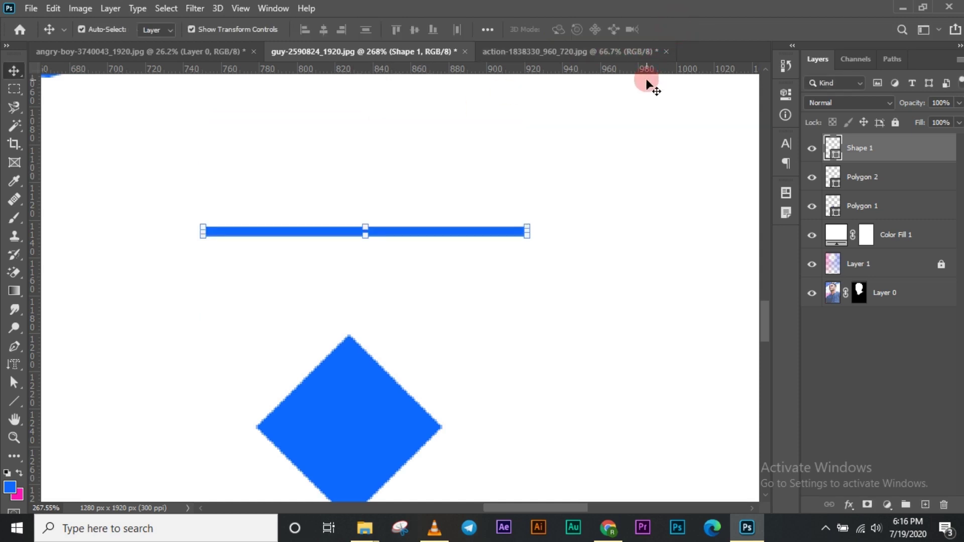
- Delete the line and the diamond shape layers, and switch to the Custom Shape tool
key("Delete")
key("Delete")
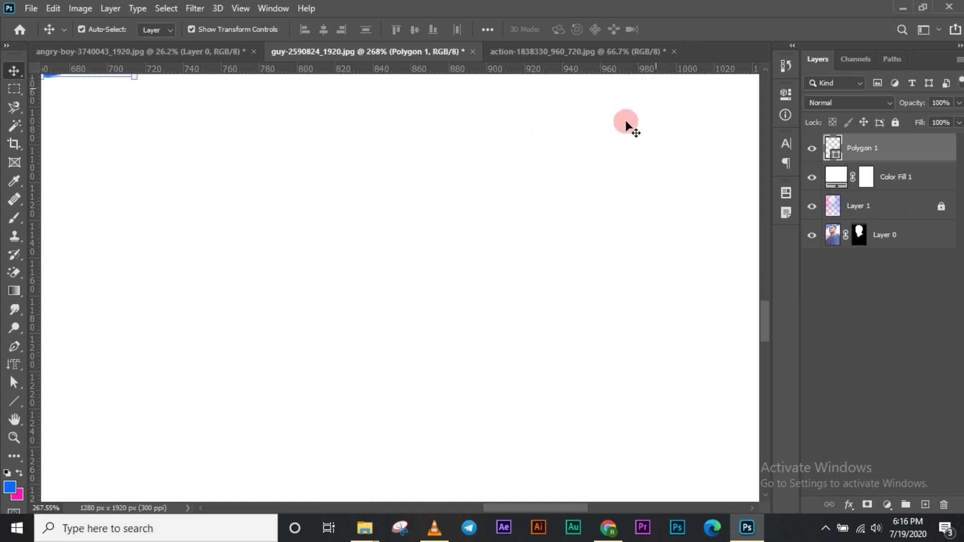
left_click(8, 401)
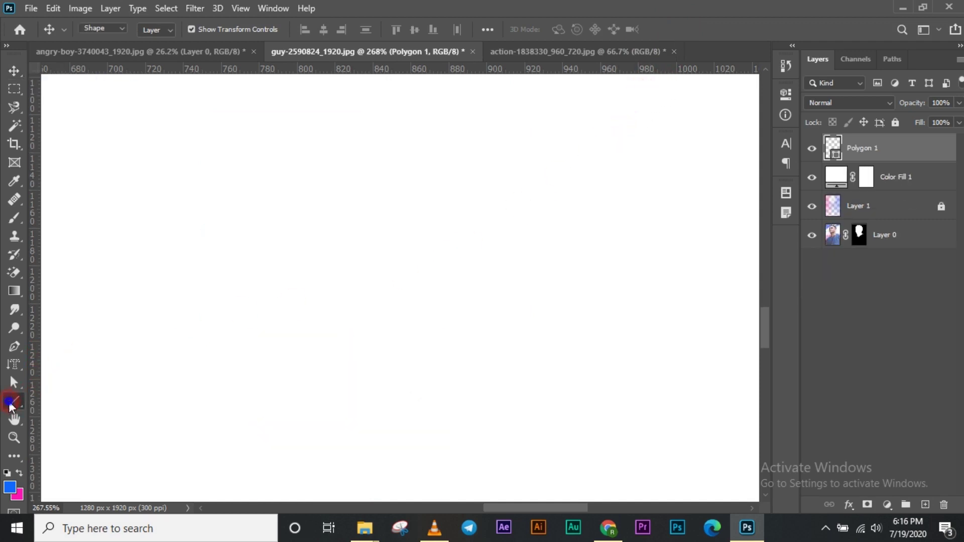
left_click(71, 468)
- Examine the blue shape and the page around it with the Hand tool at different magnifications
double_click(14, 419)
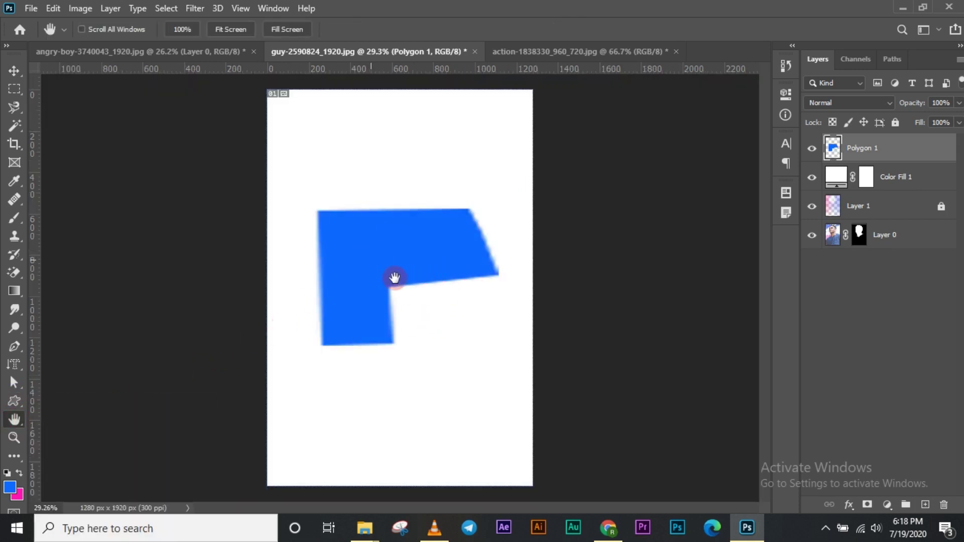
scroll(381, 277, "up", 5)
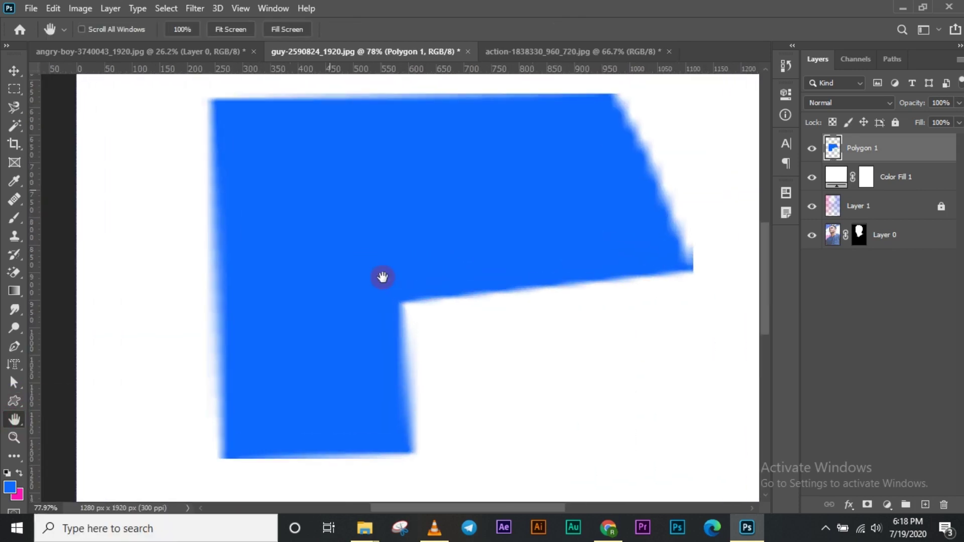
scroll(385, 416, "up", 4)
left_click_drag(405, 327, 241, 246)
left_click_drag(532, 247, 401, 407)
scroll(369, 277, "down", 5)
scroll(277, 278, "down", 2)
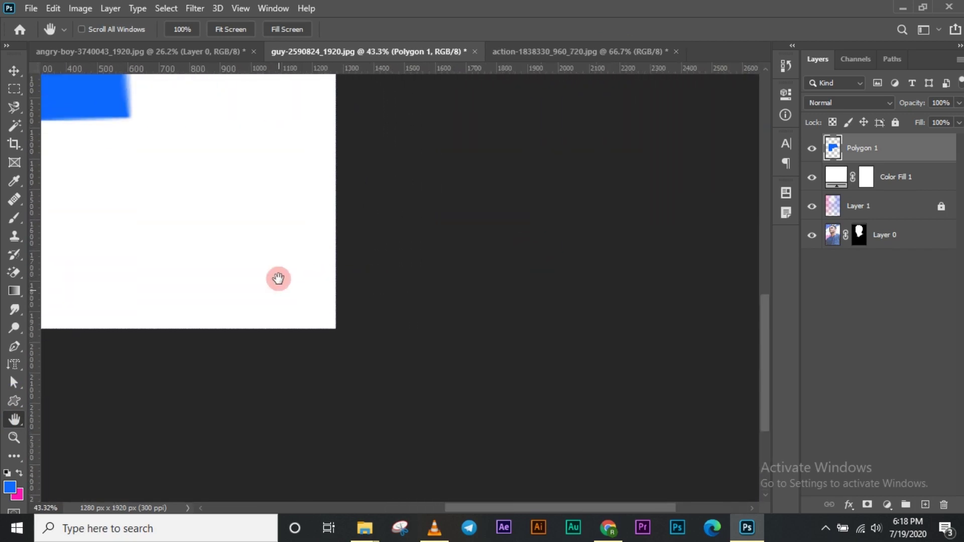
scroll(408, 267, "down", 3)
scroll(410, 268, "up", 5)
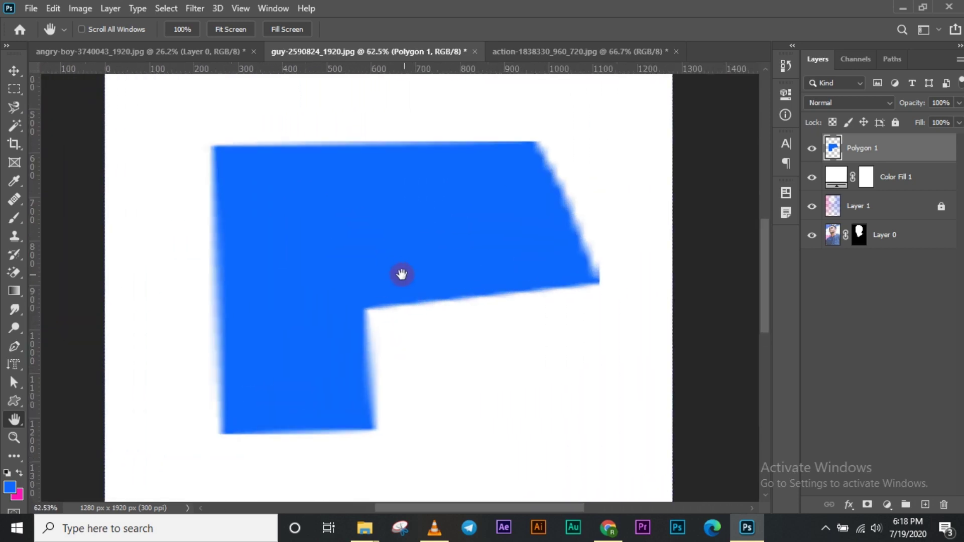
left_click_drag(401, 248, 419, 316)
left_click_drag(475, 282, 374, 371)
- Activate the Zoom tool for changing the page's magnification
key("z")
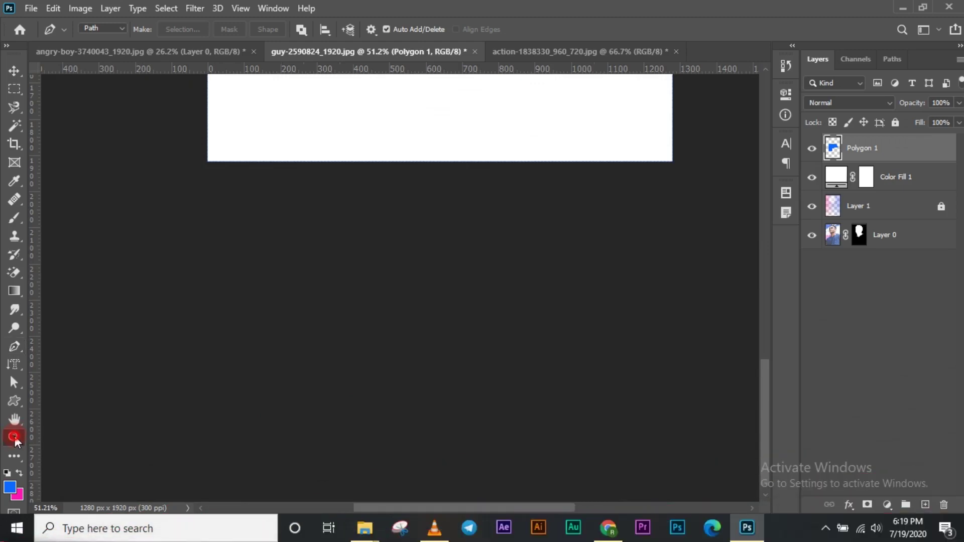
left_click(14, 438)
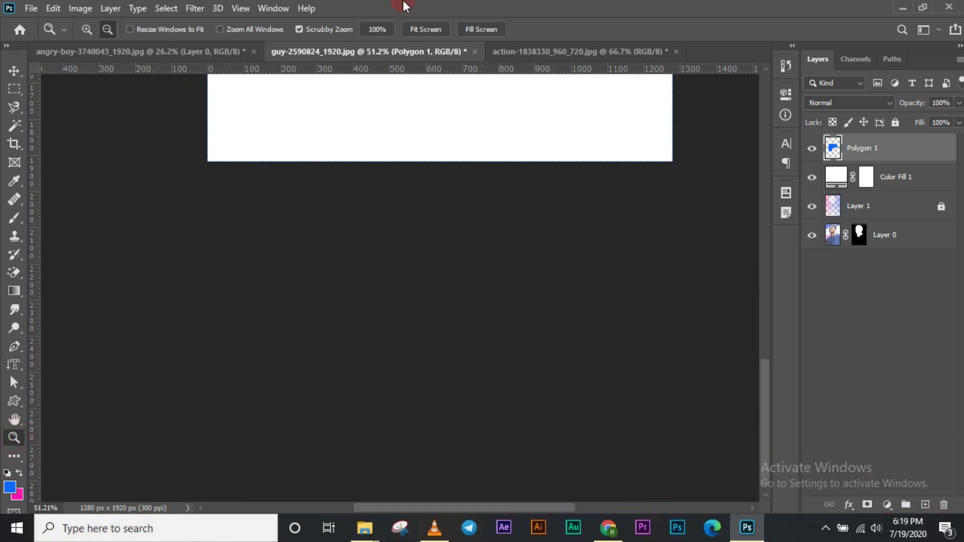